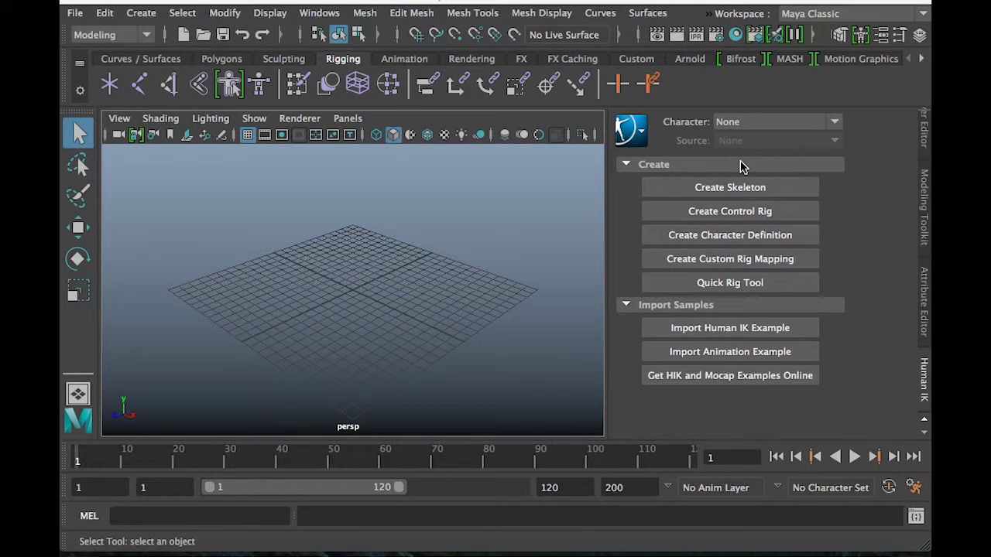
# Show the Channel Box / Layer Editor in place of the Human IK character controls
pyautogui.hotkey('ctrl', 'a')
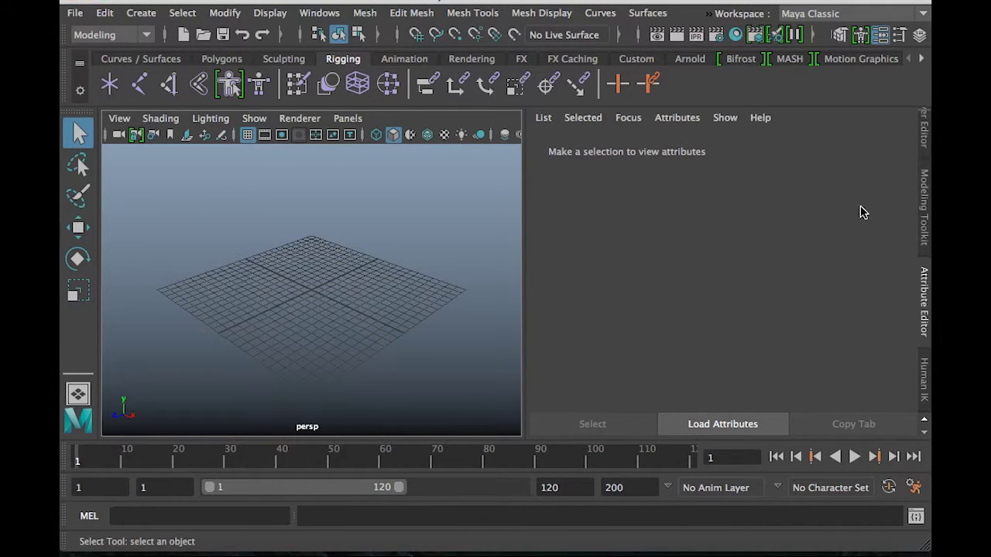
pyautogui.click(925, 127)
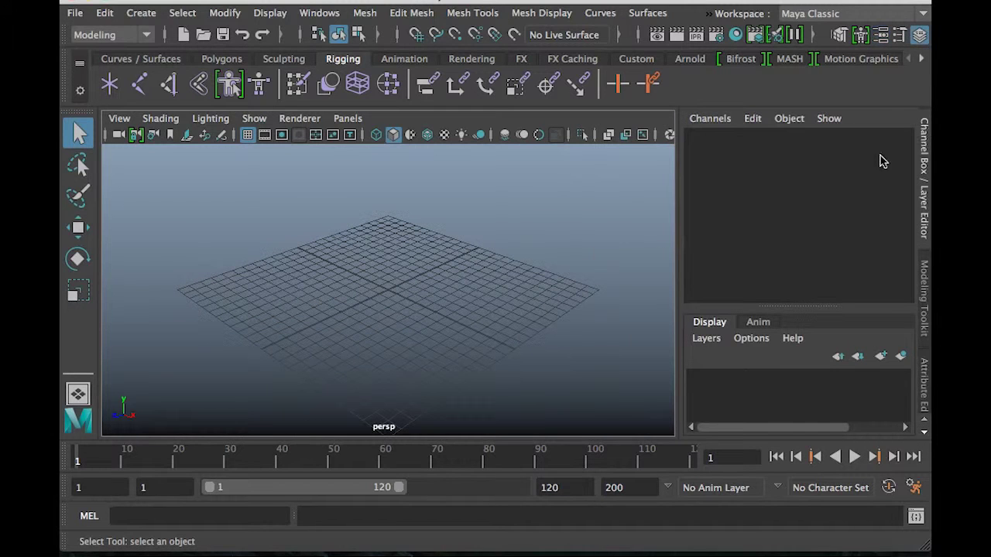
# Start a new project named Learning_MDL, located in the Documents/maya/projects folder
pyautogui.click(74, 14)
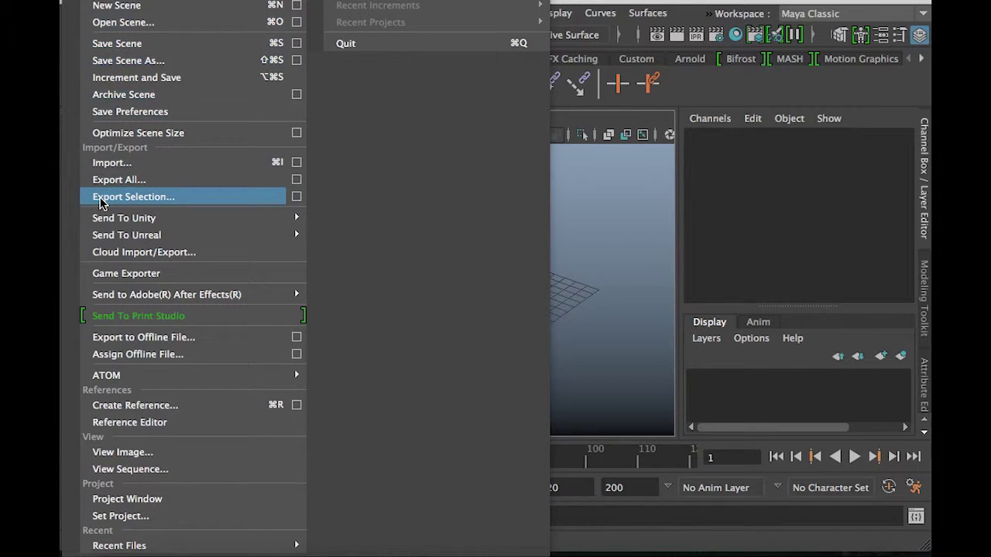
pyautogui.click(129, 502)
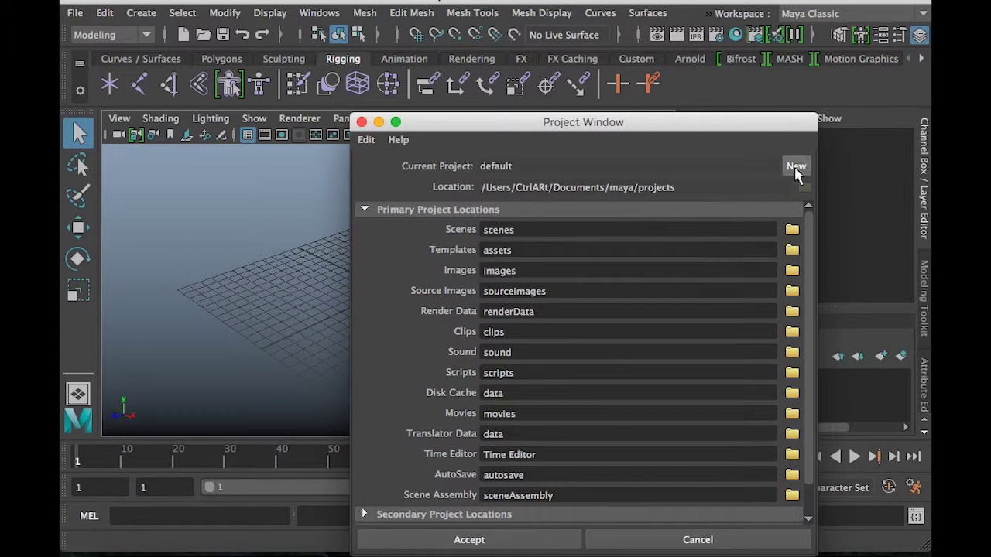
pyautogui.moveTo(590, 128); pyautogui.dragTo(448, 43)
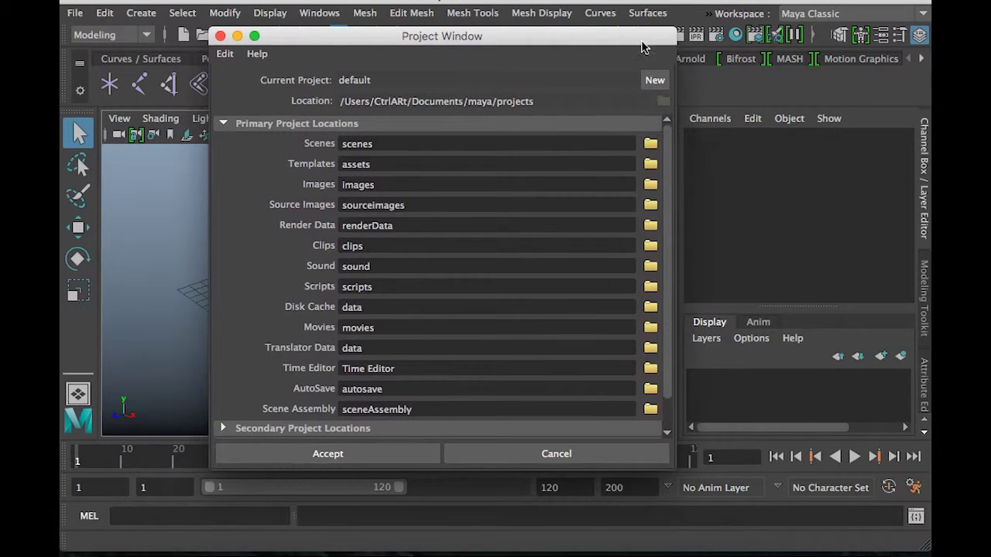
pyautogui.click(654, 80)
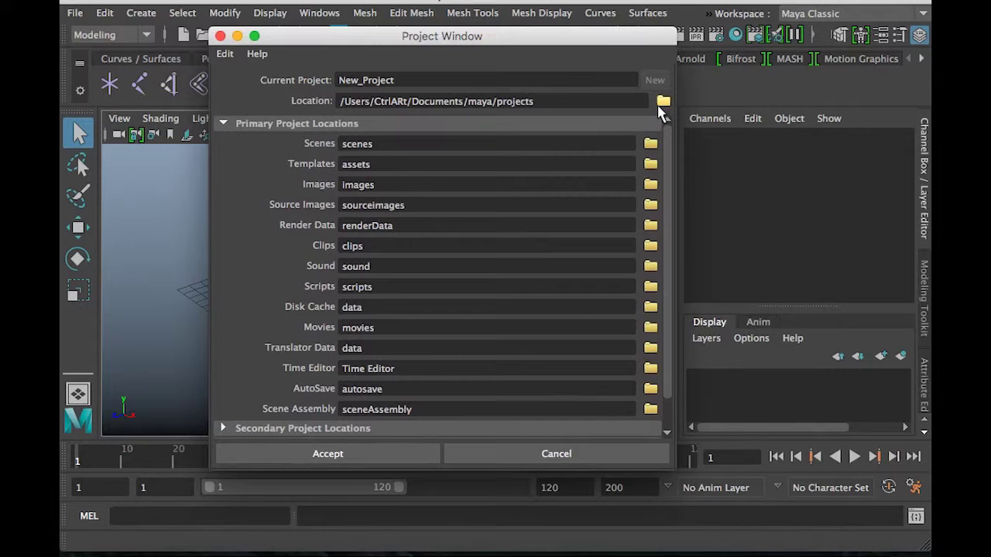
pyautogui.click(663, 103)
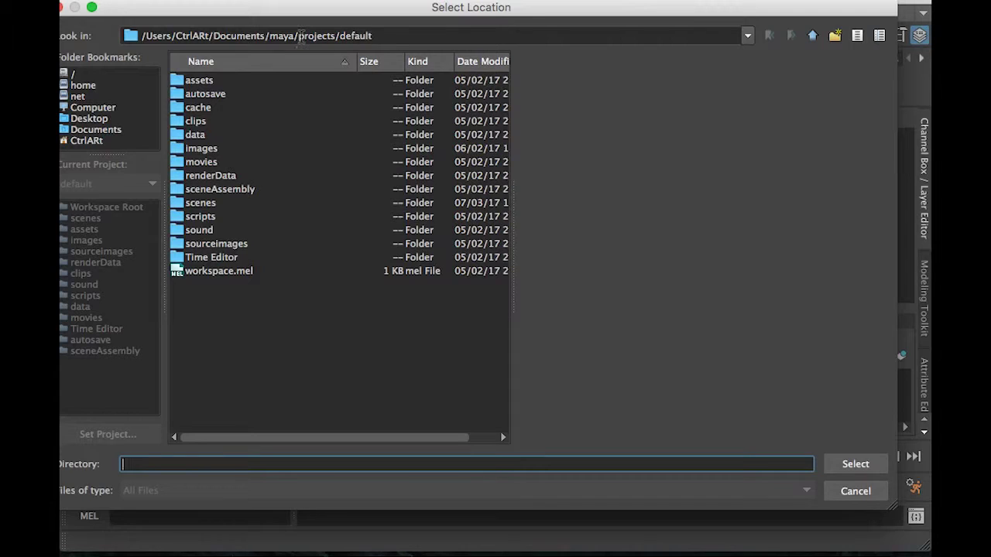
pyautogui.click(812, 36)
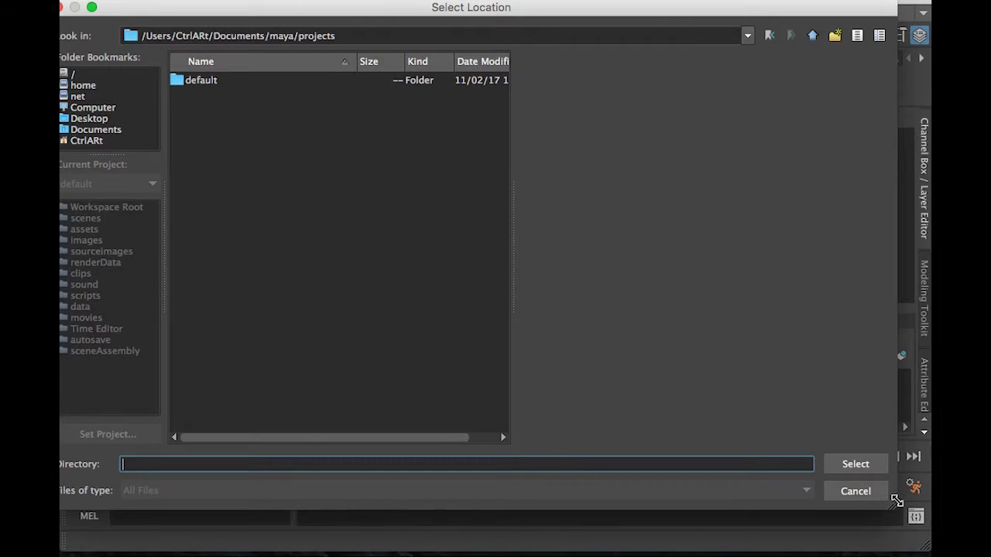
pyautogui.click(855, 467)
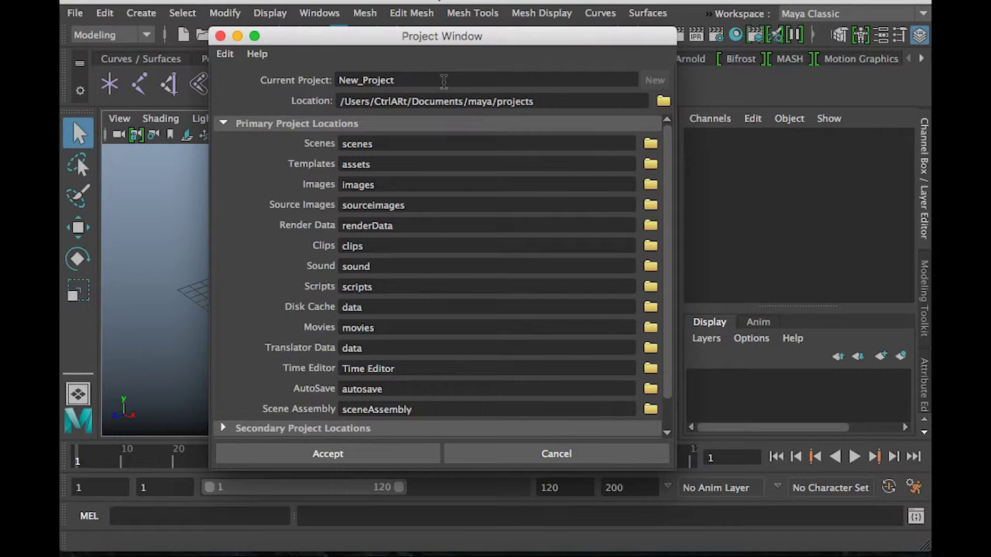
pyautogui.moveTo(415, 81); pyautogui.dragTo(270, 77)
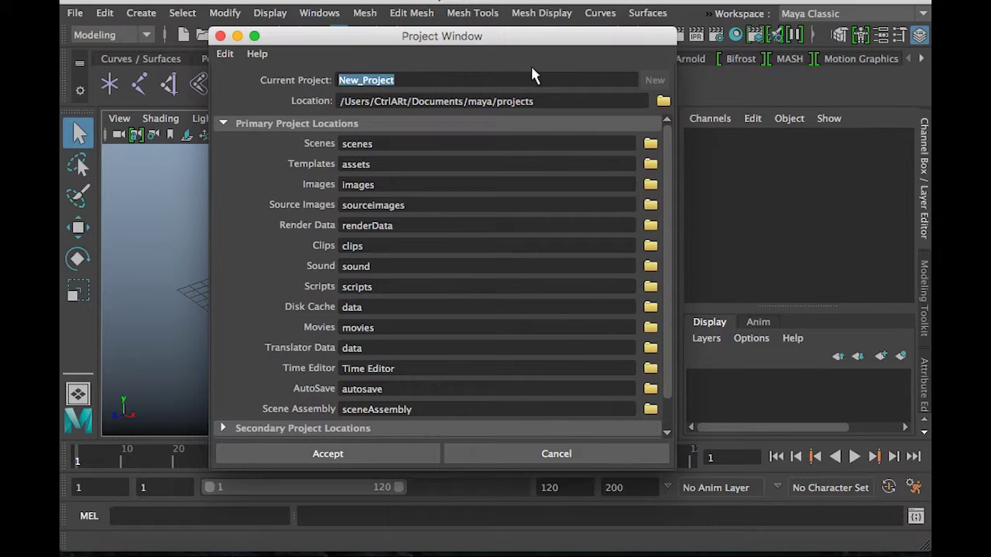
pyautogui.write('Learning_MDL')
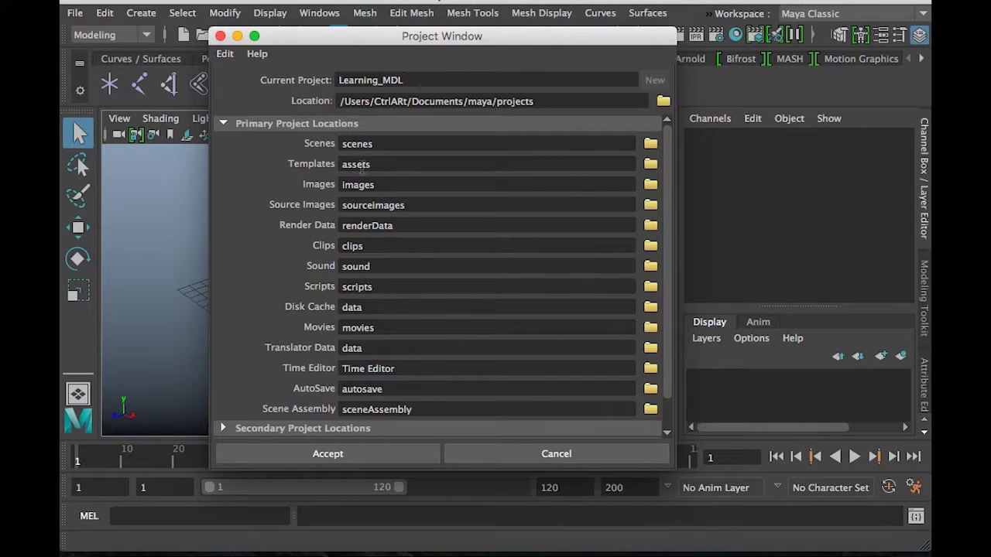
# Clear the Templates, Render Data, Clips, Sound and Scripts locations of the new project
pyautogui.moveTo(384, 164); pyautogui.dragTo(339, 164)
pyautogui.press('BackSpace')
pyautogui.moveTo(412, 225); pyautogui.dragTo(268, 221)
pyautogui.press('BackSpace')
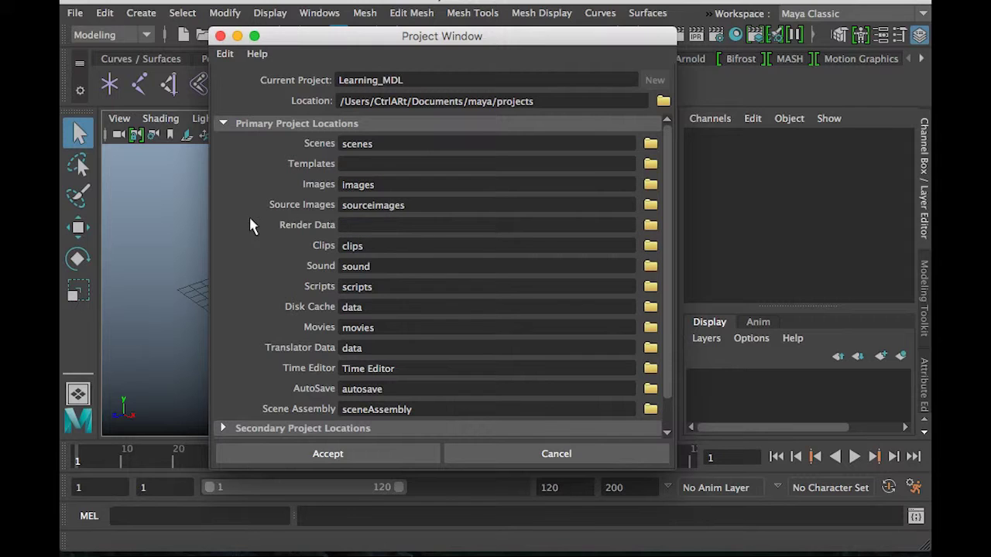
pyautogui.moveTo(394, 250); pyautogui.dragTo(288, 245)
pyautogui.press('BackSpace')
pyautogui.moveTo(393, 266); pyautogui.dragTo(316, 275)
pyautogui.press('BackSpace')
pyautogui.moveTo(395, 286); pyautogui.dragTo(309, 282)
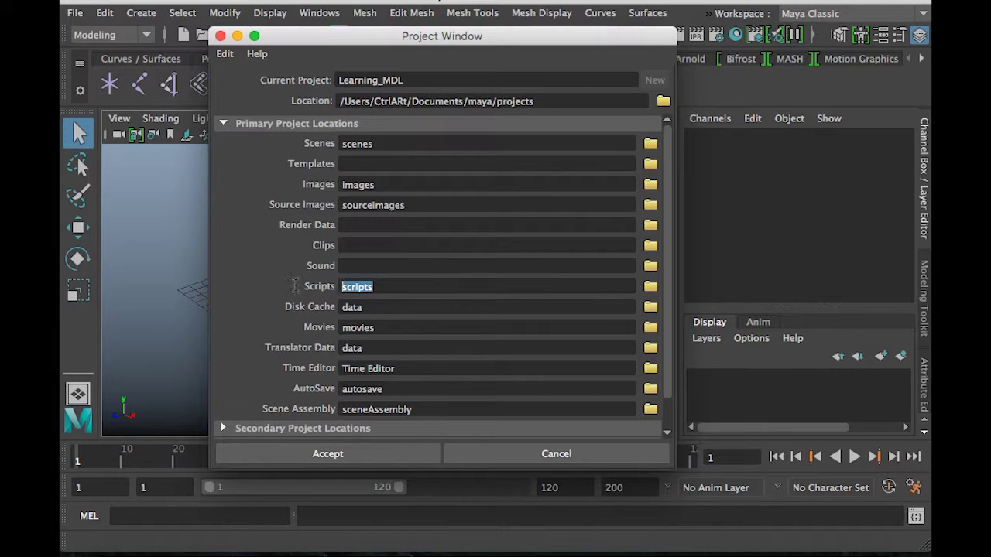
pyautogui.press('BackSpace')
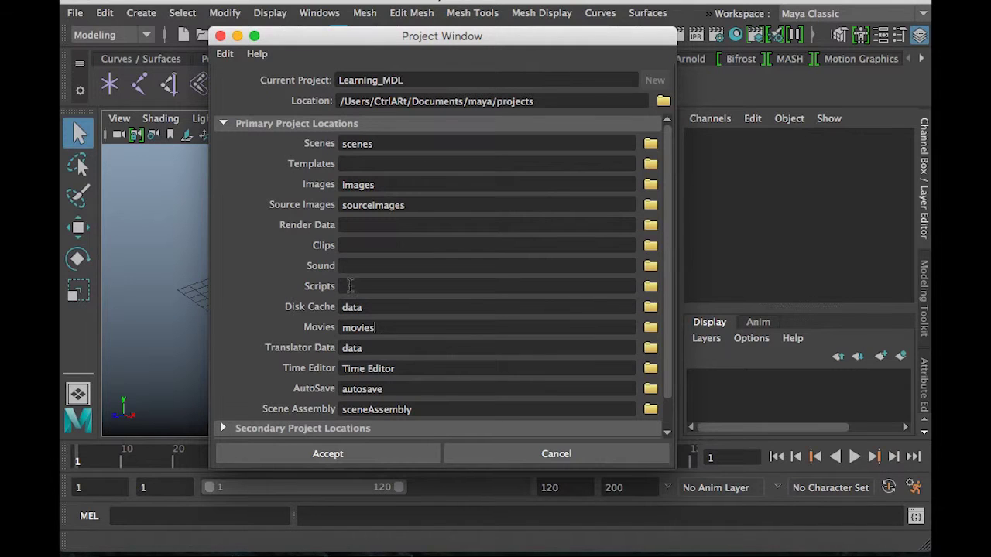
# Clear the Movies, Time Editor, AutoSave and Scene Assembly locations, and accept the project settings
pyautogui.click(381, 327)
pyautogui.doubleClick(382, 326)
pyautogui.press('BackSpace')
pyautogui.scroll(-2, 417, 345)
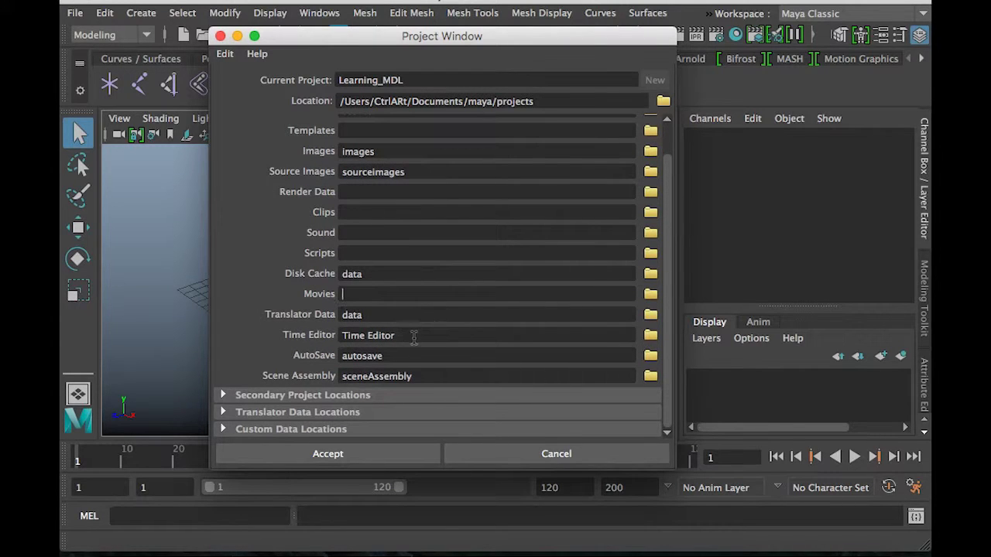
pyautogui.moveTo(403, 339); pyautogui.dragTo(331, 341)
pyautogui.press('BackSpace')
pyautogui.moveTo(391, 355); pyautogui.dragTo(316, 356)
pyautogui.press('BackSpace')
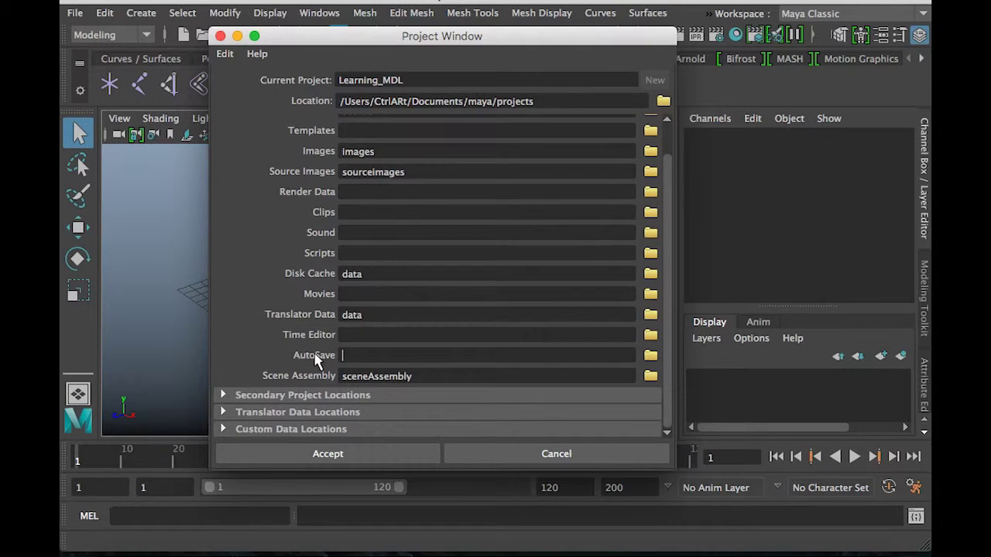
pyautogui.moveTo(431, 375); pyautogui.dragTo(290, 379)
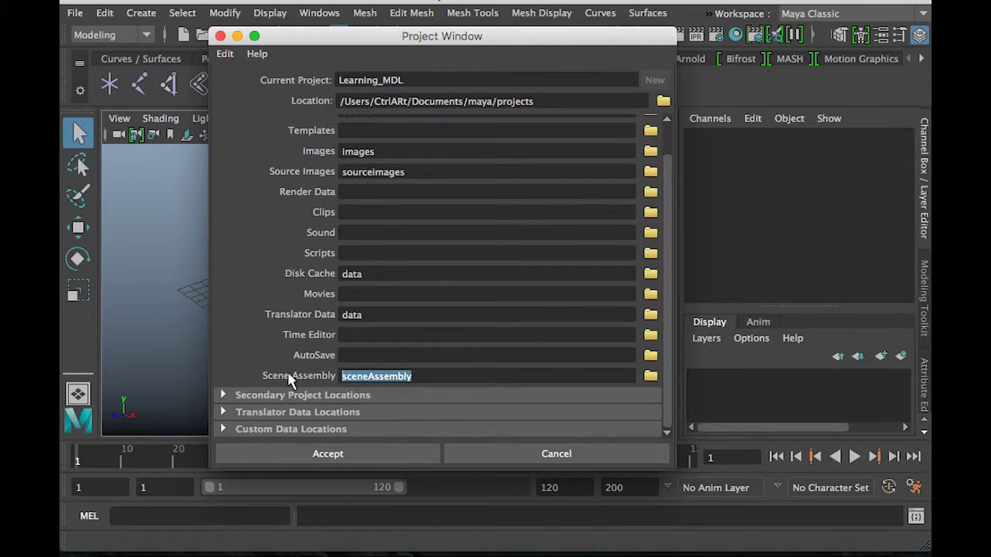
pyautogui.press('BackSpace')
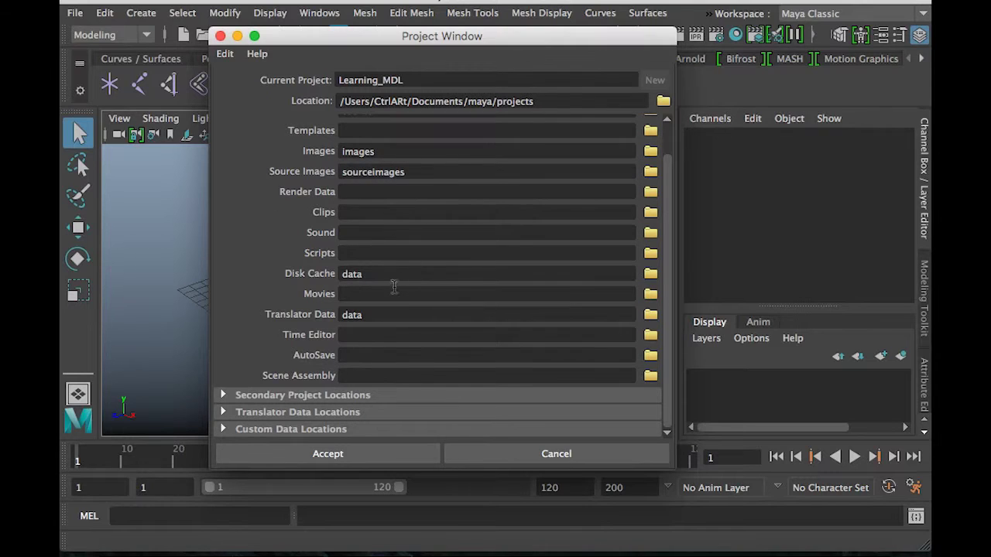
pyautogui.scroll(2, 394, 287)
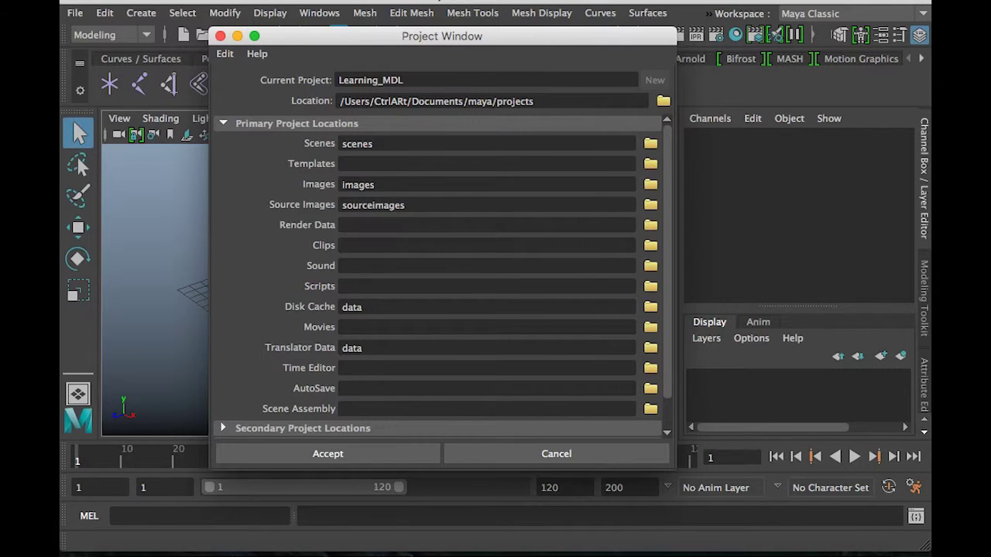
pyautogui.click(339, 460)
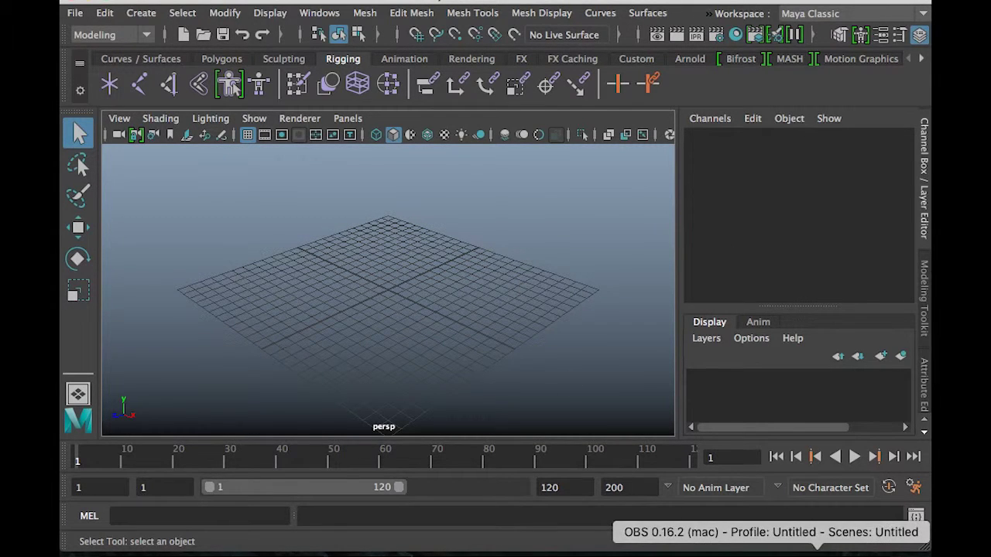
pyautogui.click(817, 551)
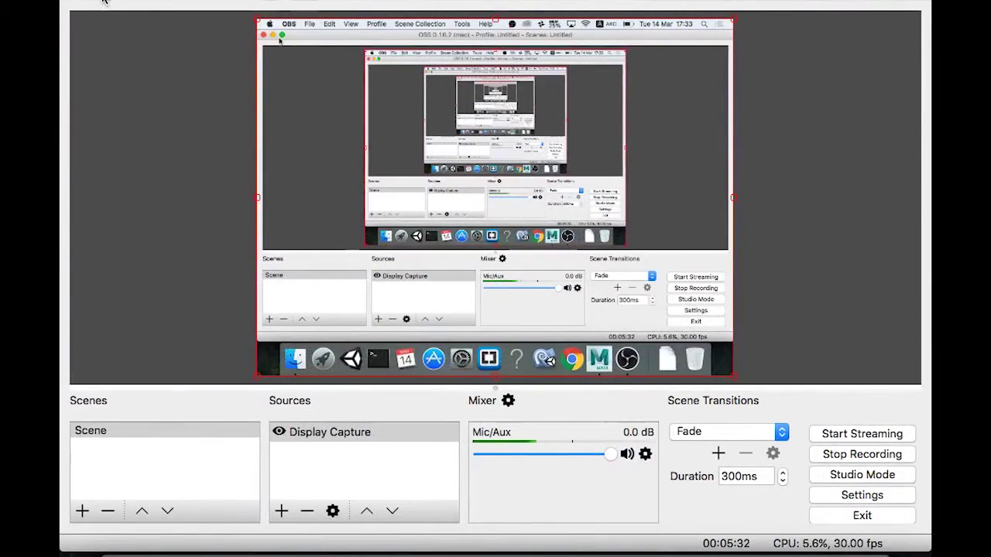
pyautogui.click(87, 0)
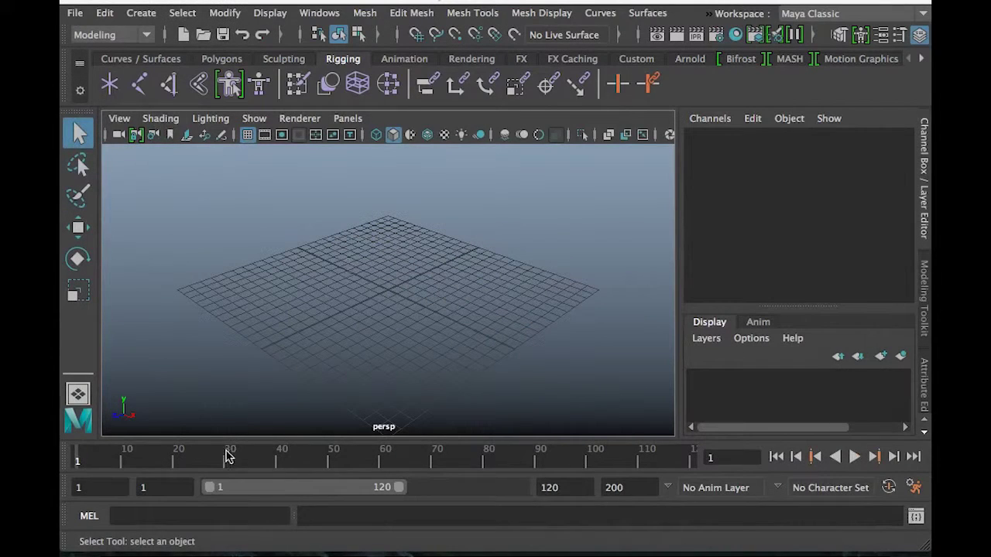
# Switch to Finder and examine the folders created inside Documents/maya/projects/Learning_MDL, closing the window when done
pyautogui.click(125, 551)
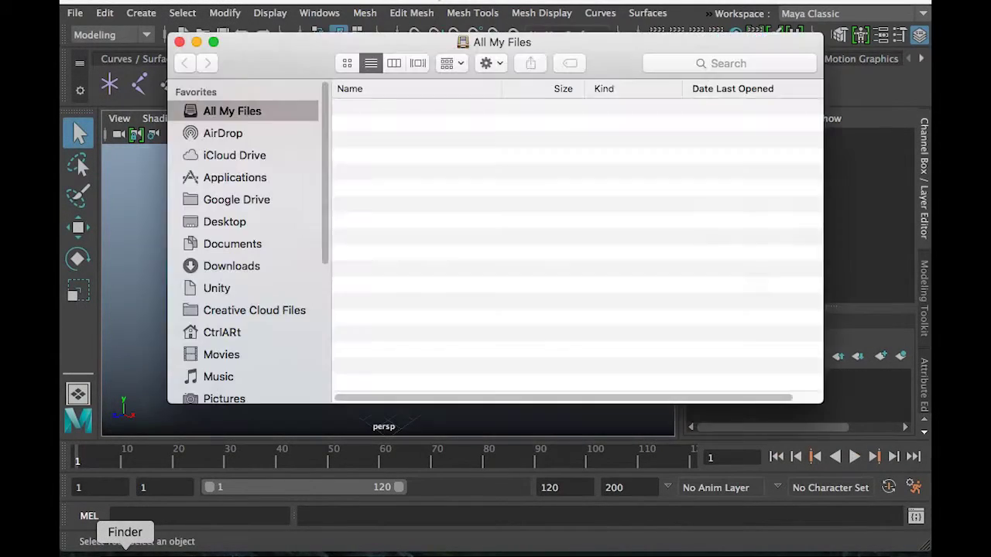
pyautogui.click(250, 246)
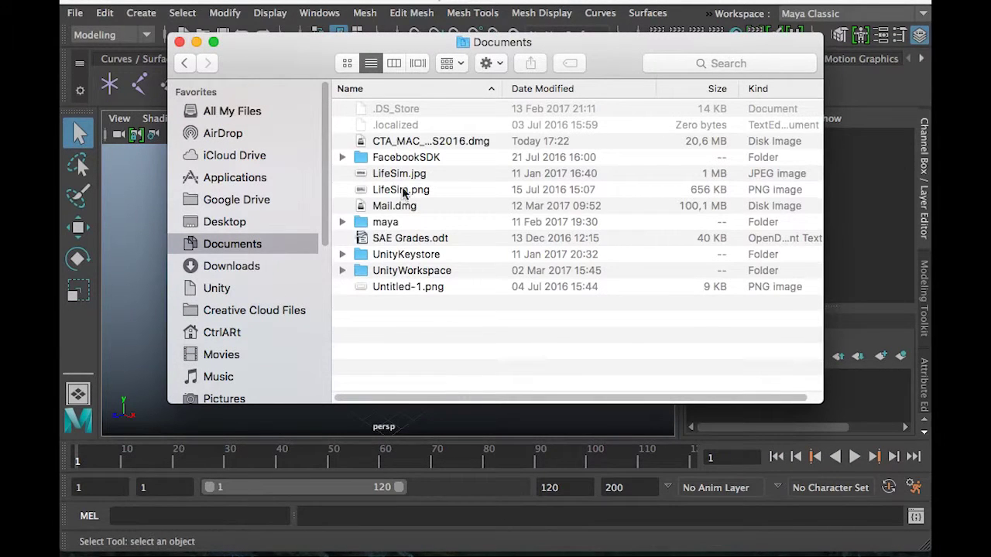
pyautogui.click(379, 223)
pyautogui.click(342, 222)
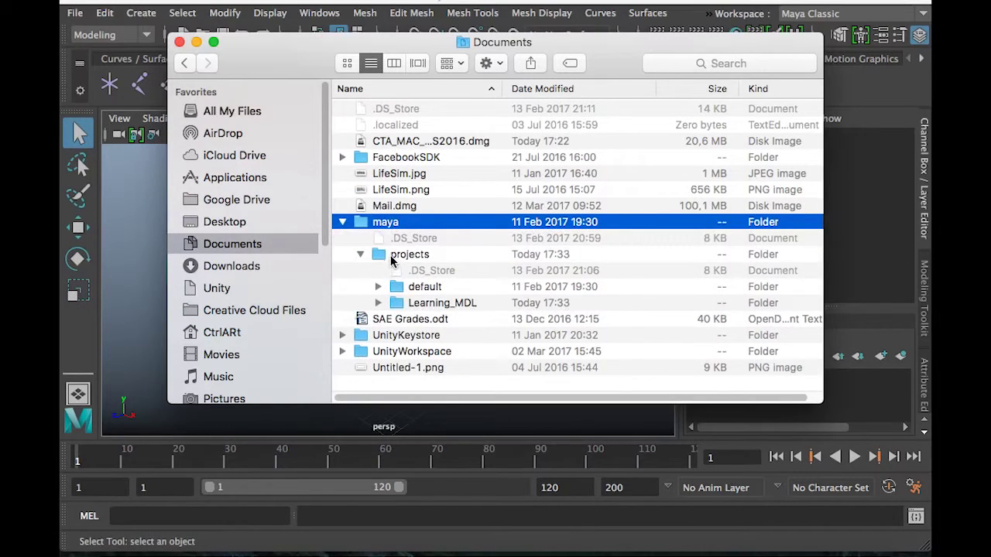
pyautogui.click(400, 305)
pyautogui.doubleClick(399, 306)
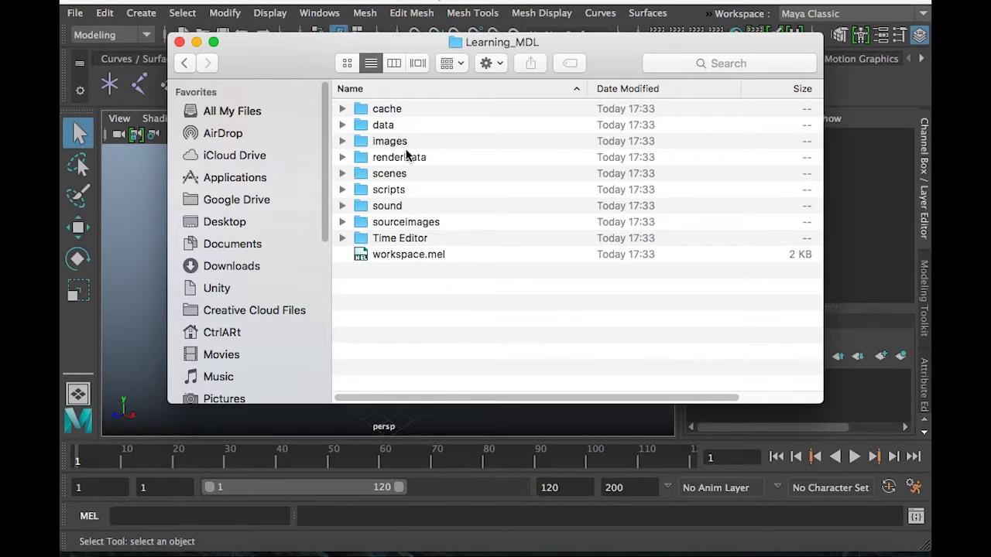
pyautogui.click(178, 42)
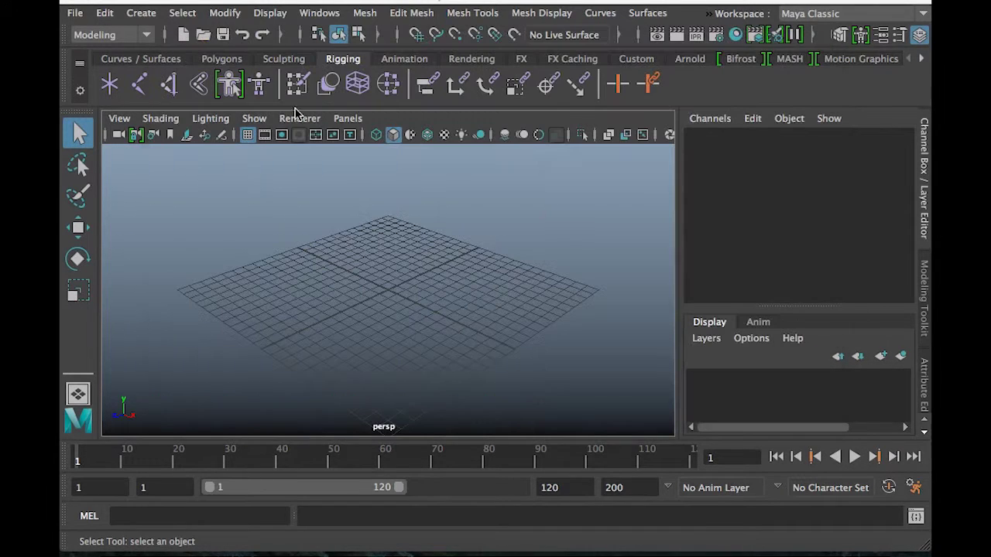
# Set the Learning_MDL folder as the current project
pyautogui.click(75, 14)
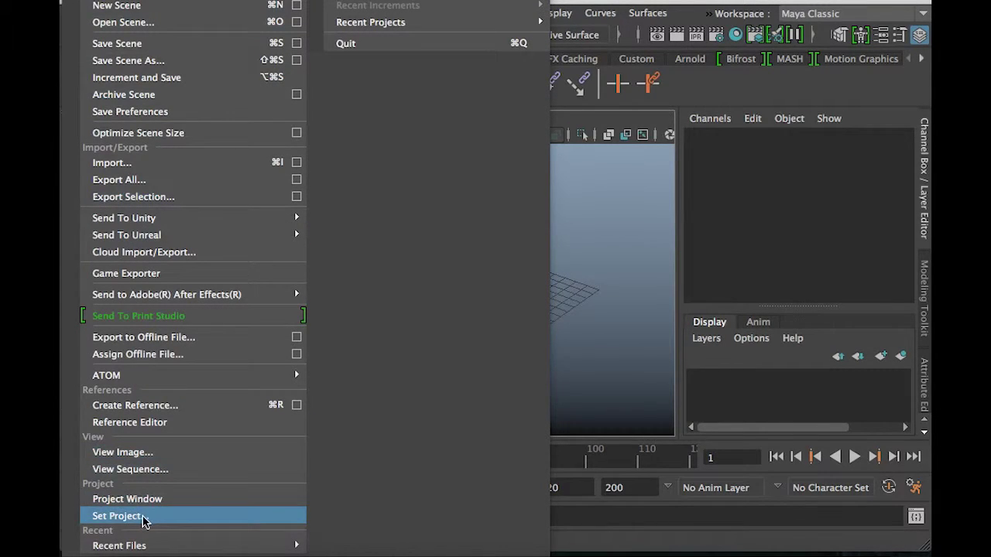
pyautogui.click(145, 516)
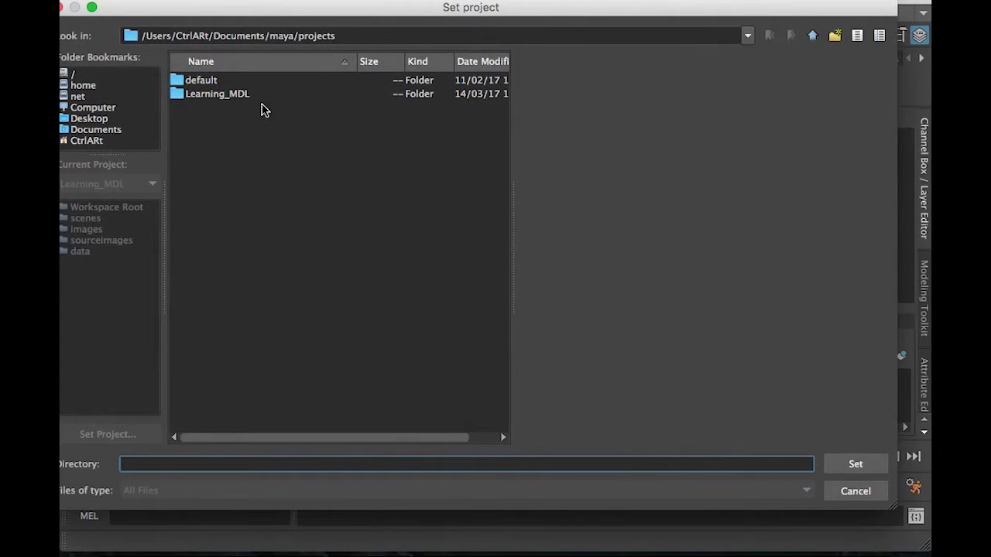
pyautogui.click(209, 94)
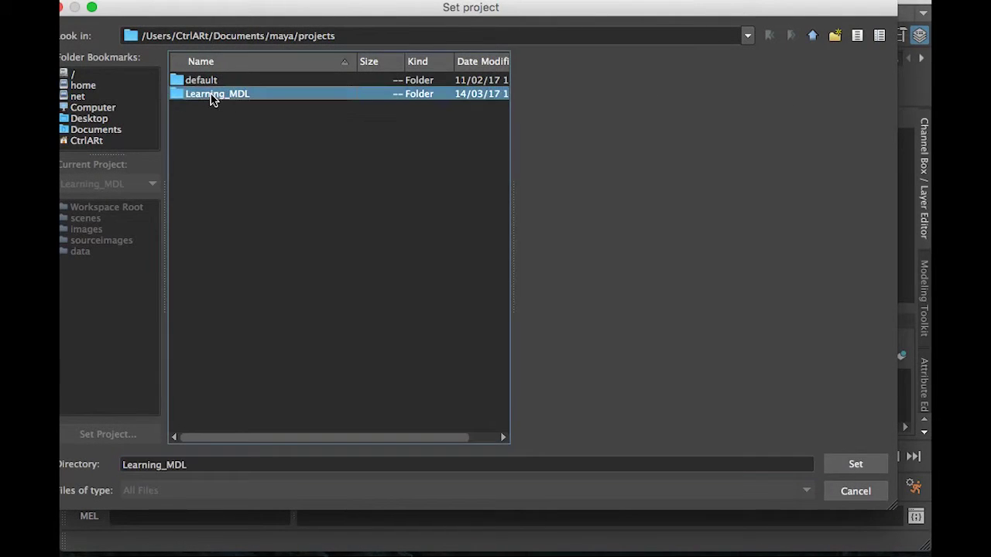
pyautogui.click(855, 465)
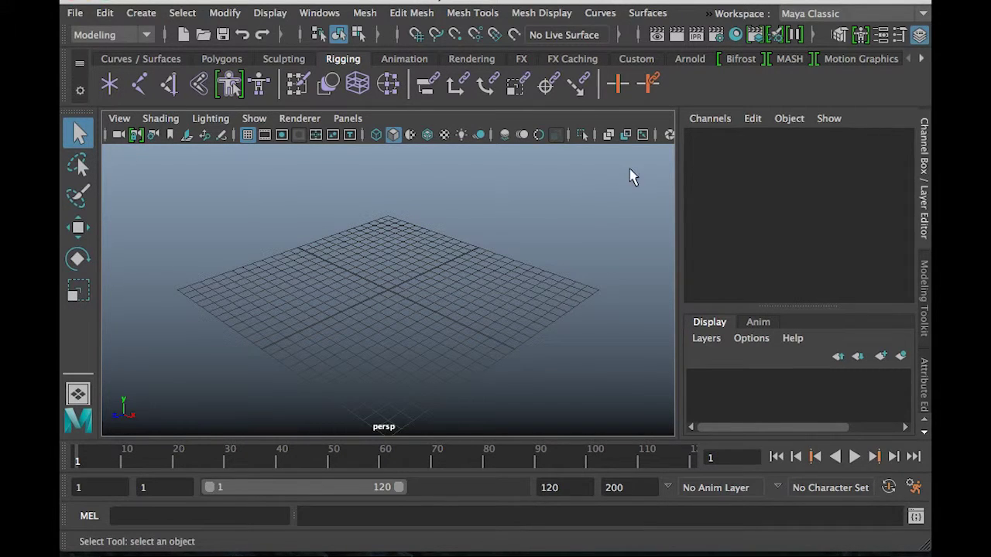
# Choose the Modeling menu set and create a polygon cube
pyautogui.click(97, 36)
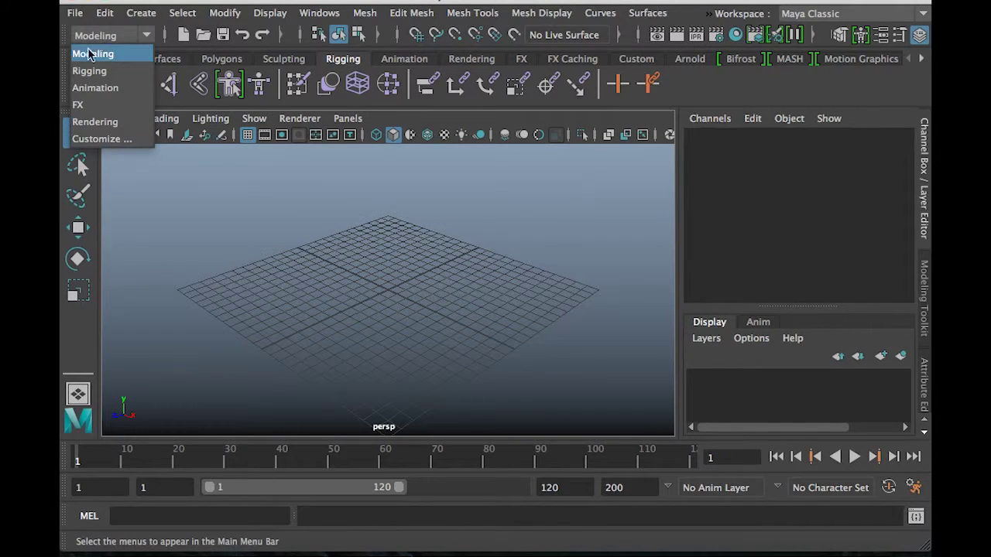
pyautogui.click(93, 53)
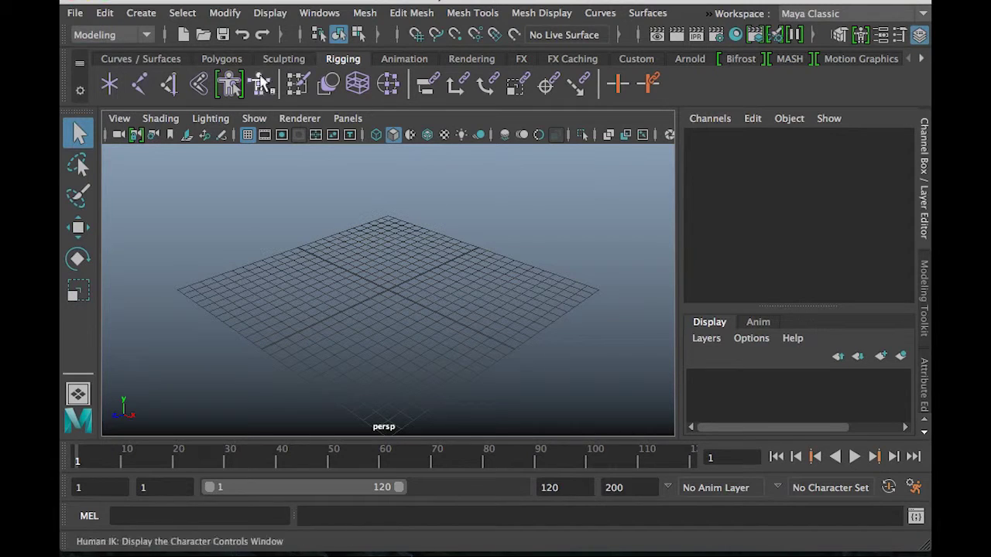
pyautogui.click(222, 60)
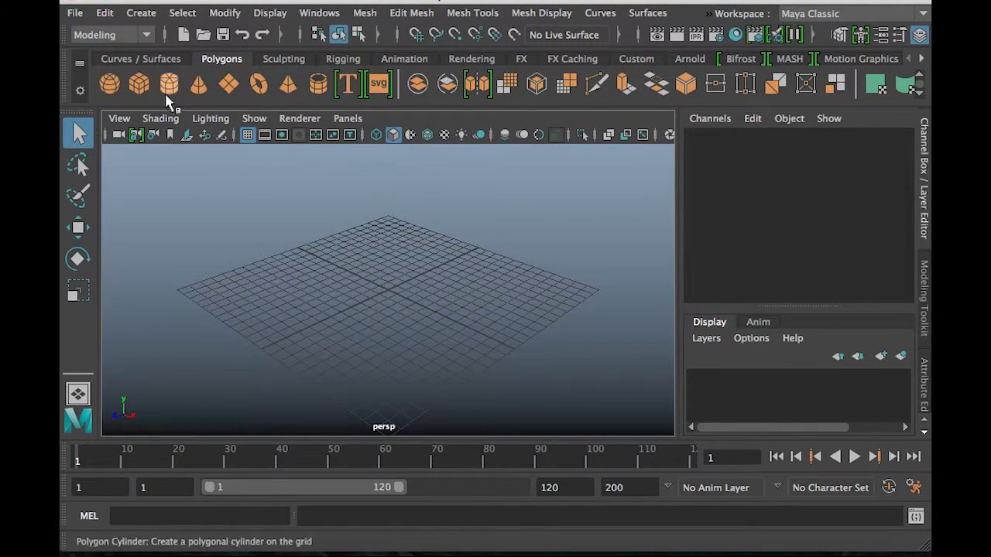
pyautogui.click(140, 83)
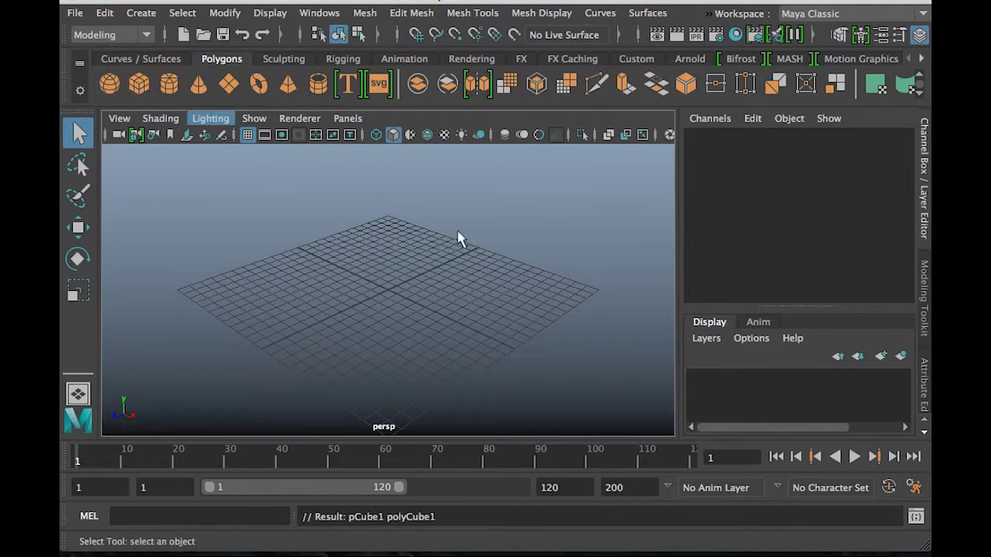
# Create a polygon primitive cube at the origin and view it up close in the perspective view
pyautogui.click(141, 12)
pyautogui.moveTo(194, 73)
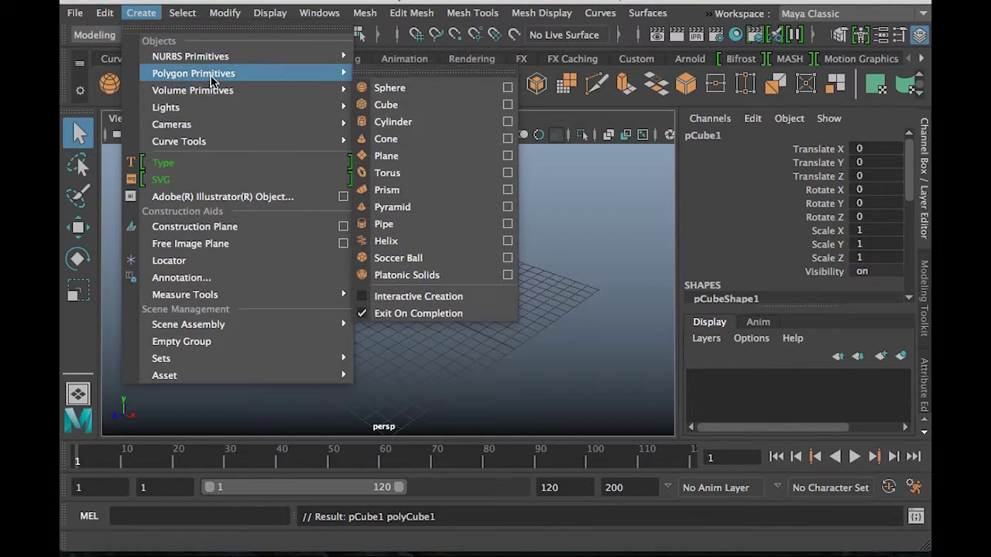
pyautogui.click(396, 109)
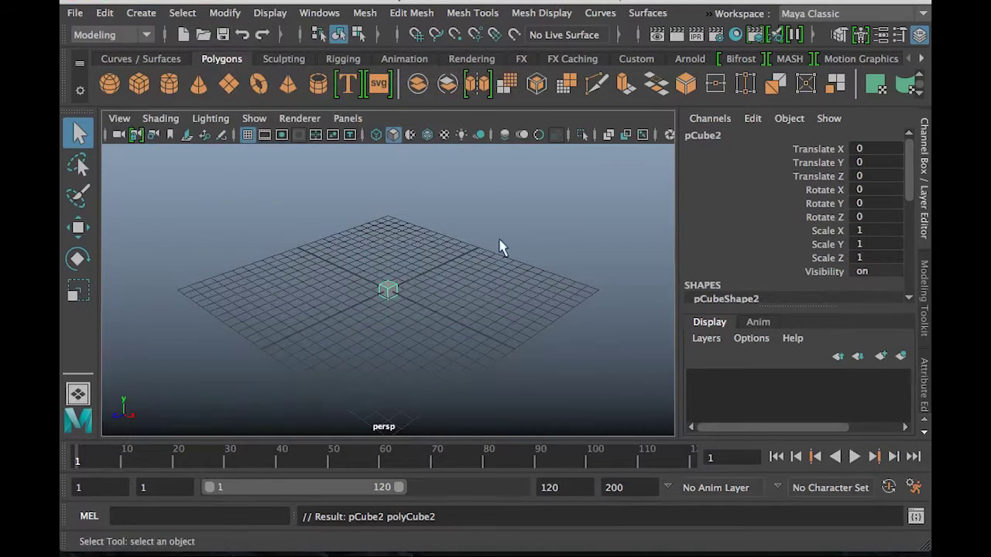
pyautogui.keyDown('alt'); pyautogui.moveTo(487, 293); pyautogui.dragTo(431, 314); pyautogui.keyUp('alt')
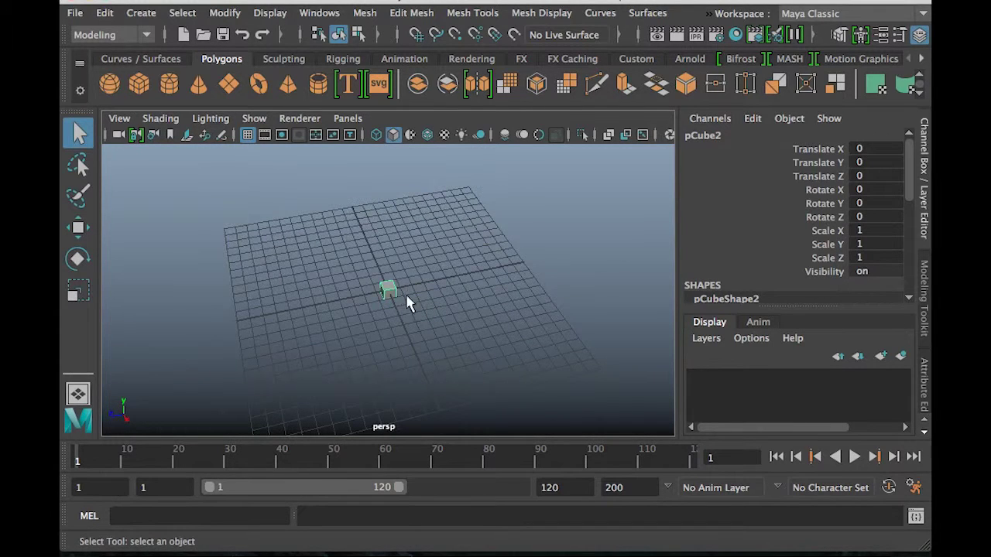
pyautogui.keyDown('alt'); pyautogui.moveTo(401, 296); pyautogui.dragTo(428, 306, button='right'); pyautogui.keyUp('alt')
pyautogui.scroll(3, 428, 306)
pyautogui.scroll(-2, 428, 305)
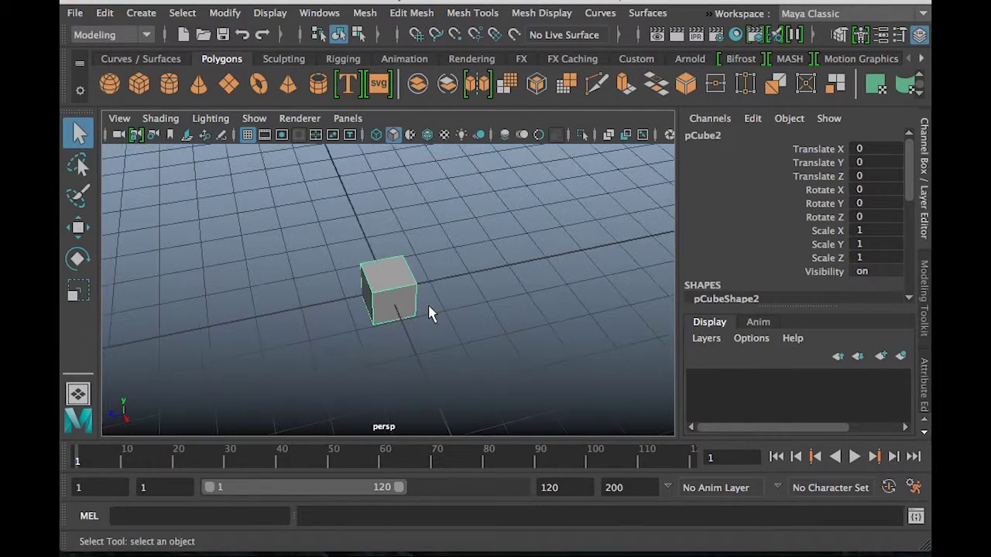
pyautogui.keyDown('alt'); pyautogui.moveTo(436, 285); pyautogui.dragTo(560, 274, button='middle'); pyautogui.keyUp('alt')
pyautogui.scroll(4, 560, 275)
pyautogui.keyDown('alt'); pyautogui.moveTo(359, 271); pyautogui.dragTo(434, 277, button='middle'); pyautogui.keyUp('alt')
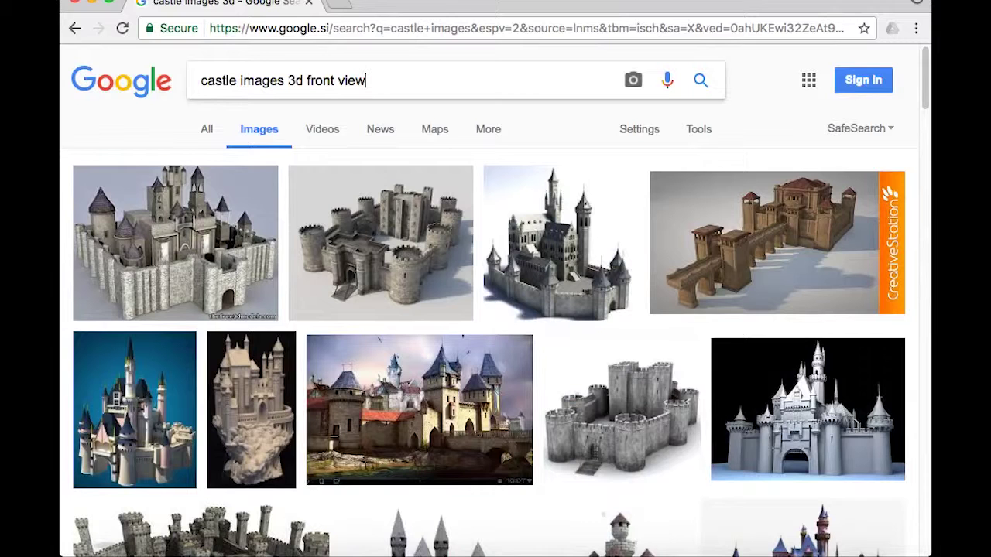
# In the browser, search Google Images for "castle images 3d front view" and save the red-flag fortress picture to the Desktop as a JPEG
pyautogui.press('Return')
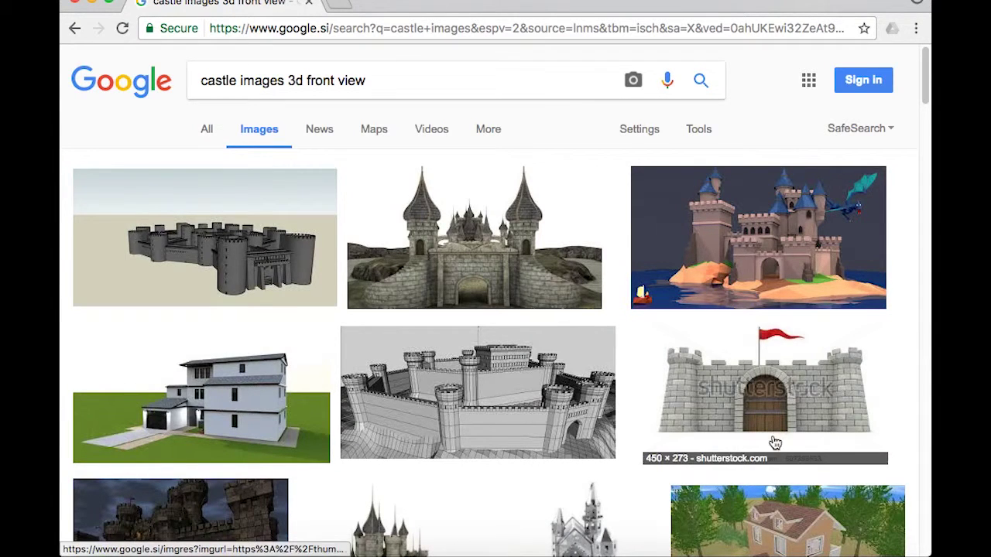
pyautogui.click(777, 370)
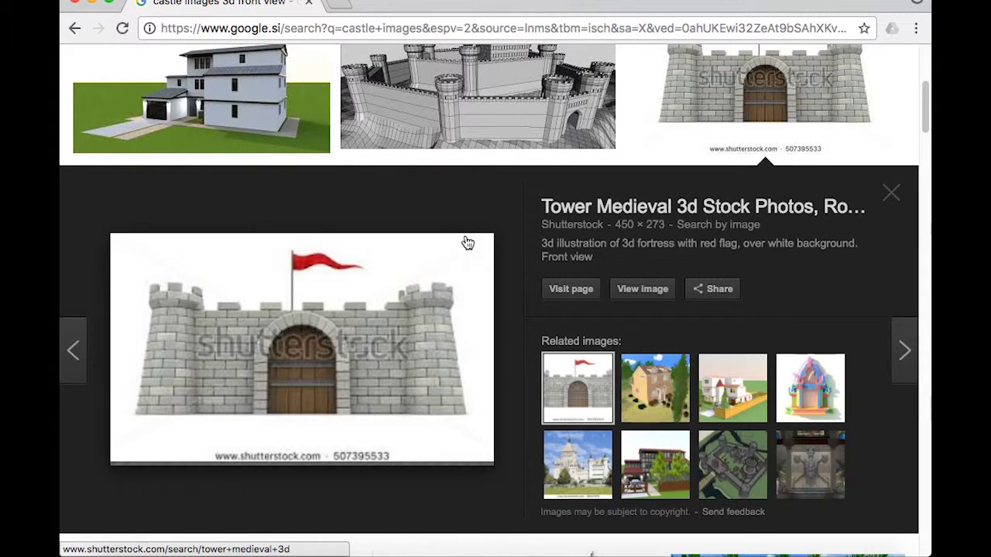
pyautogui.rightClick(362, 268)
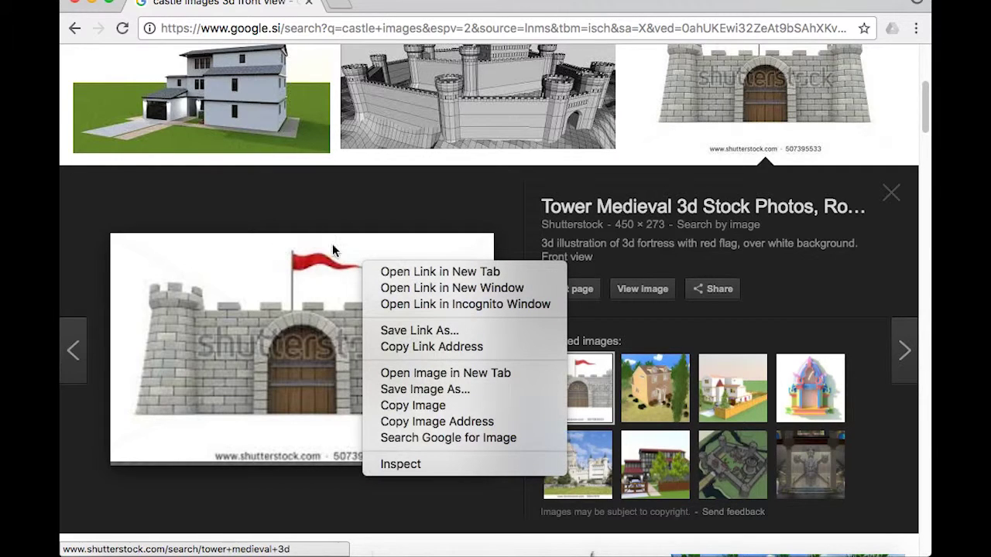
pyautogui.click(471, 395)
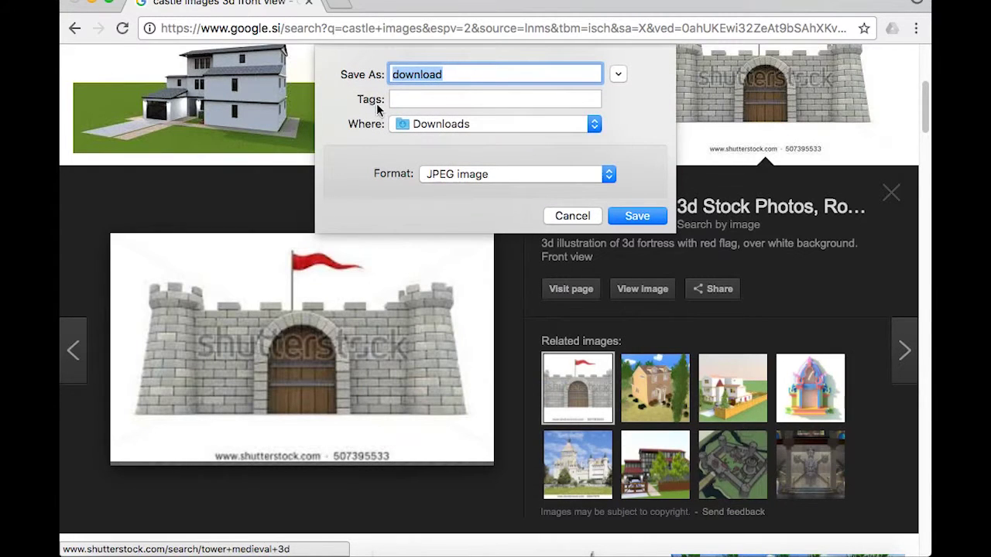
pyautogui.click(588, 124)
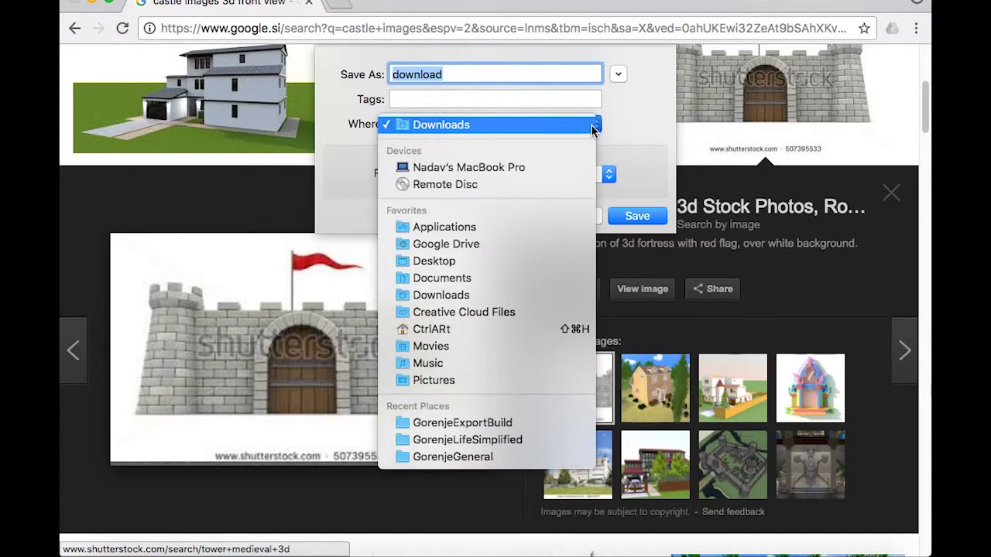
pyautogui.click(403, 279)
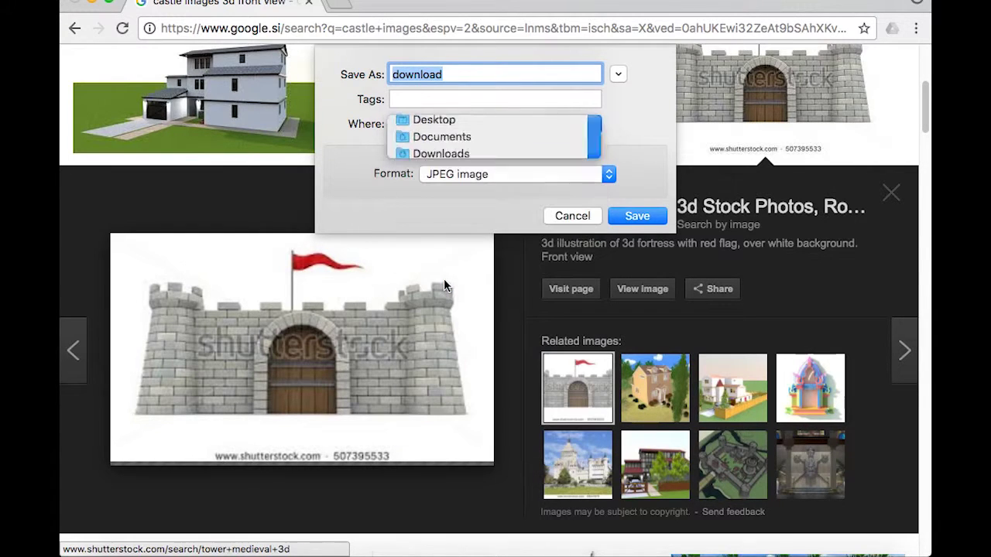
pyautogui.click(599, 129)
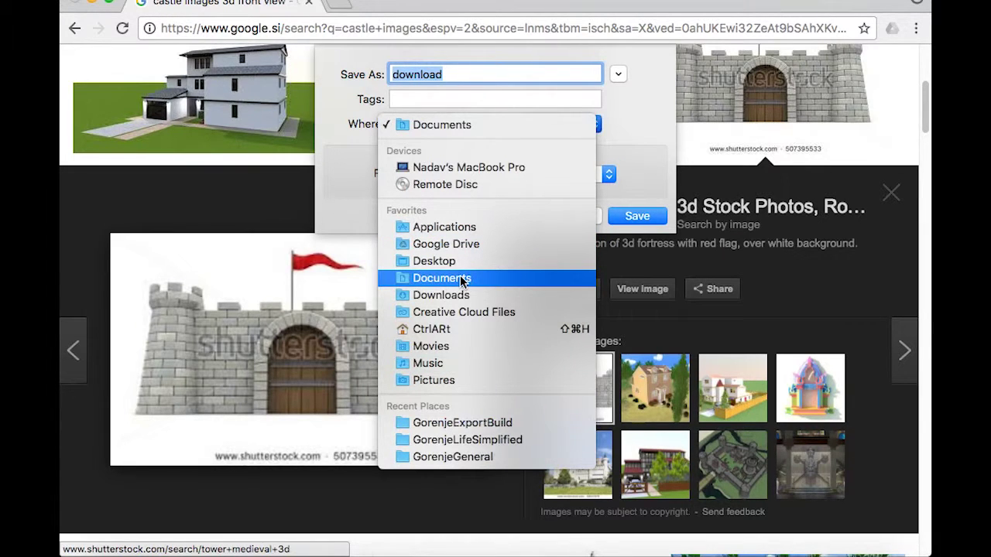
pyautogui.click(430, 261)
pyautogui.click(662, 220)
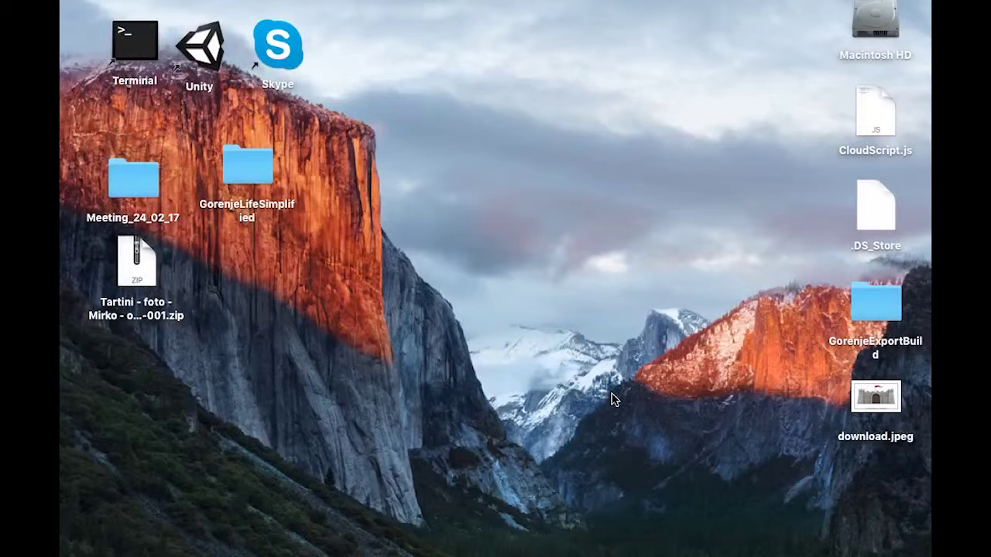
# Locate download.jpeg on the Desktop and open the Documents/maya/projects/Learning_MDL/sourceimages folder in Finder
pyautogui.click(873, 396)
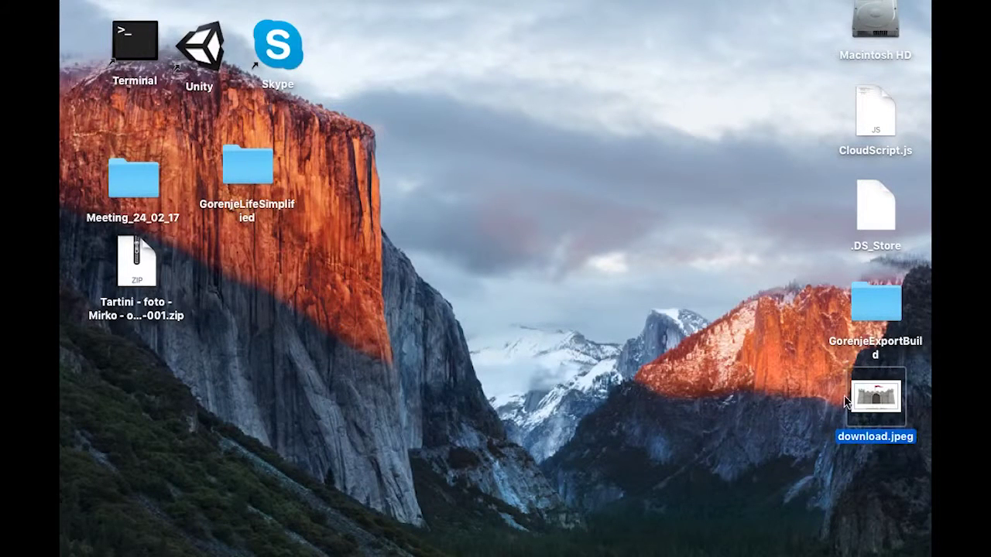
pyautogui.moveTo(864, 425); pyautogui.dragTo(651, 401)
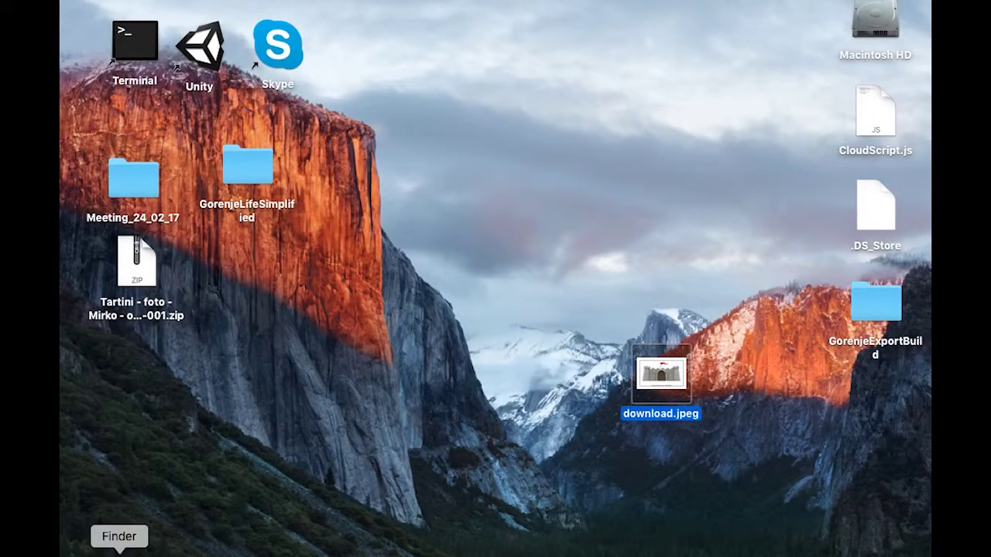
pyautogui.click(119, 552)
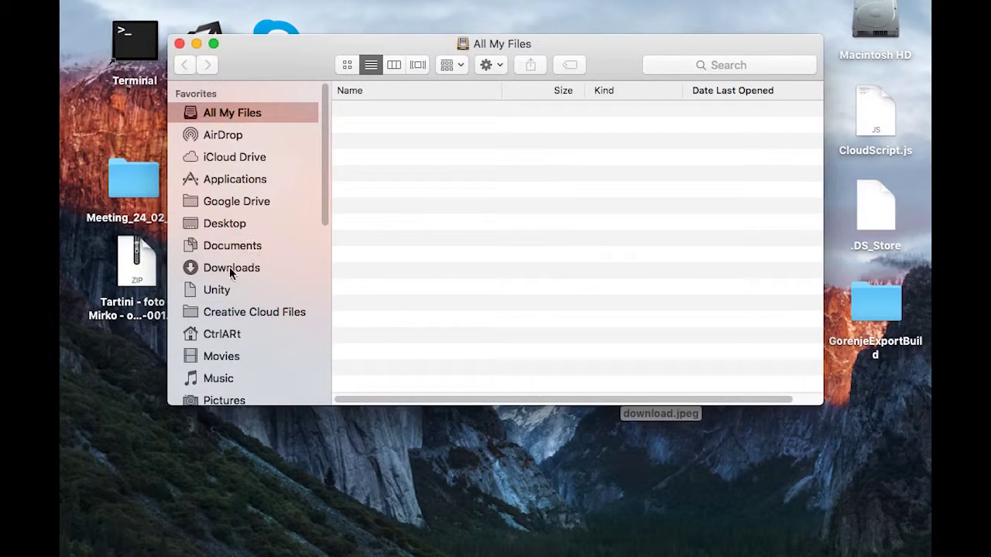
pyautogui.click(236, 246)
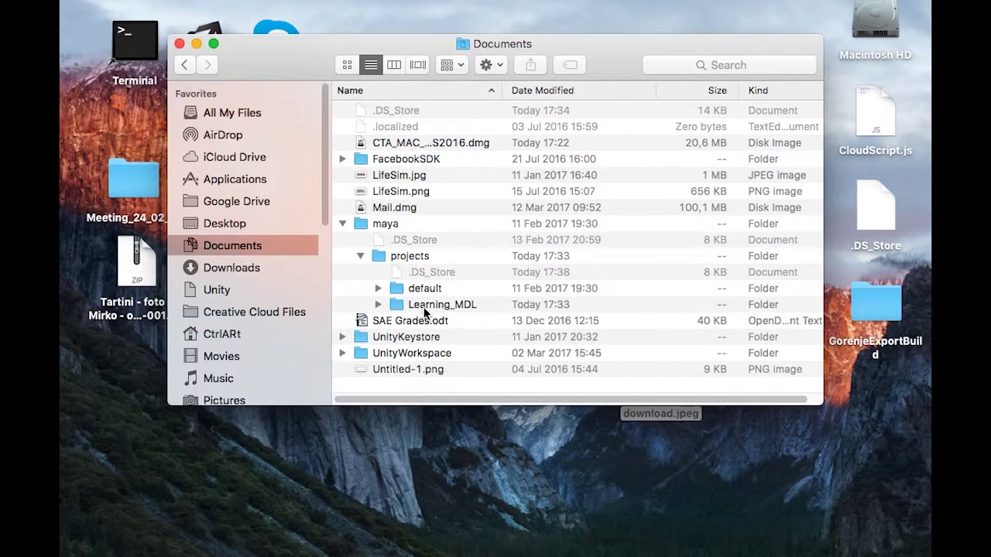
pyautogui.click(369, 307)
pyautogui.click(377, 305)
pyautogui.scroll(-5, 461, 356)
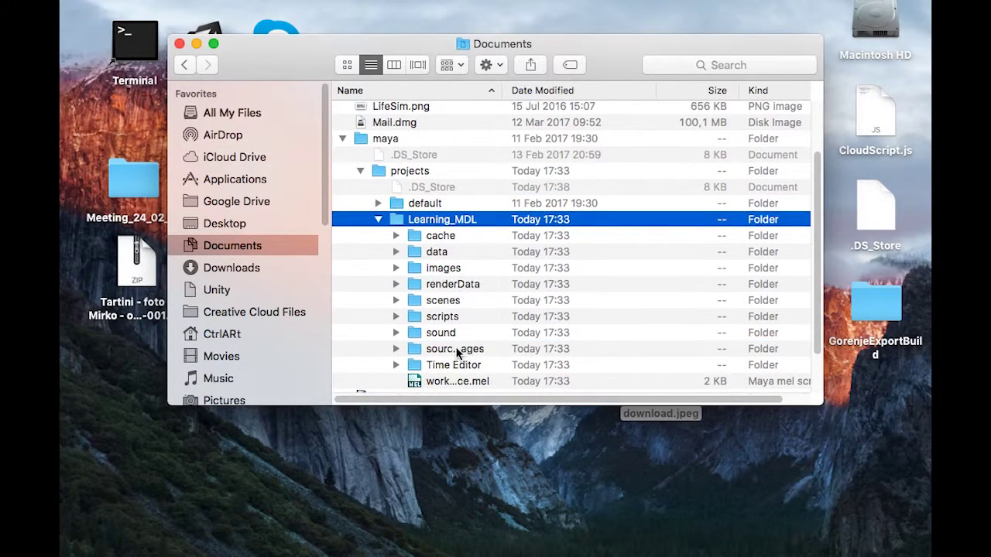
pyautogui.click(457, 349)
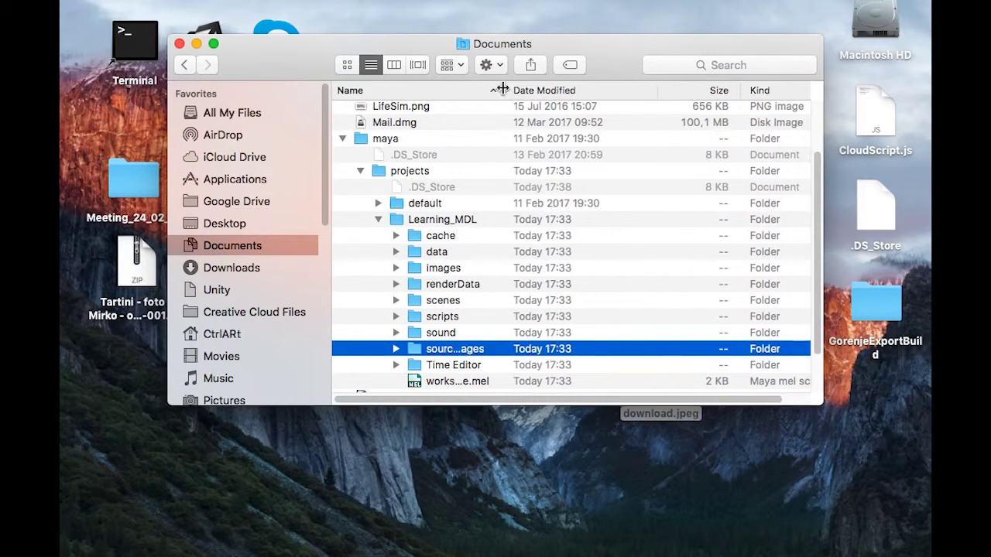
pyautogui.moveTo(503, 90); pyautogui.dragTo(619, 90)
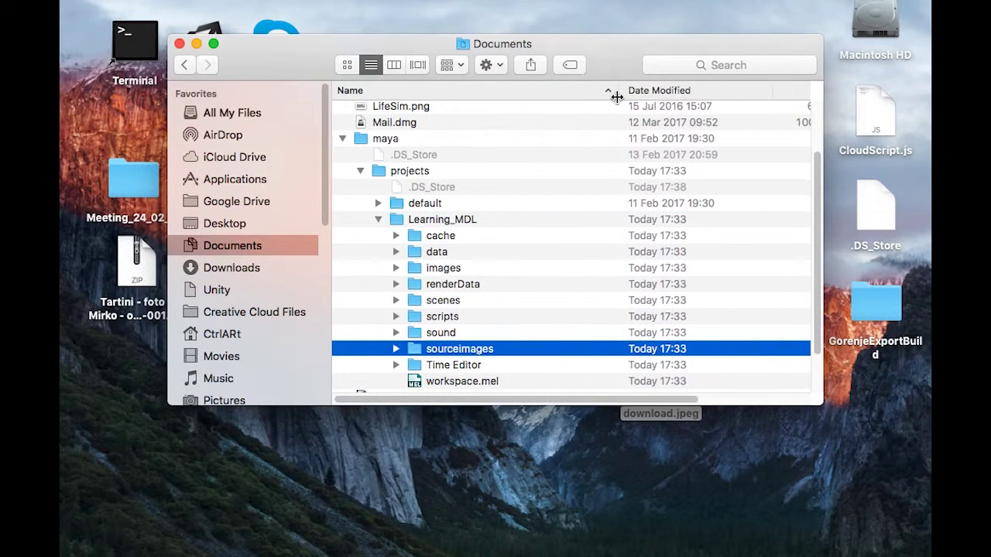
pyautogui.doubleClick(417, 349)
# Move download.jpeg from the Desktop into the project's sourceimages folder
pyautogui.moveTo(396, 43); pyautogui.dragTo(582, 0)
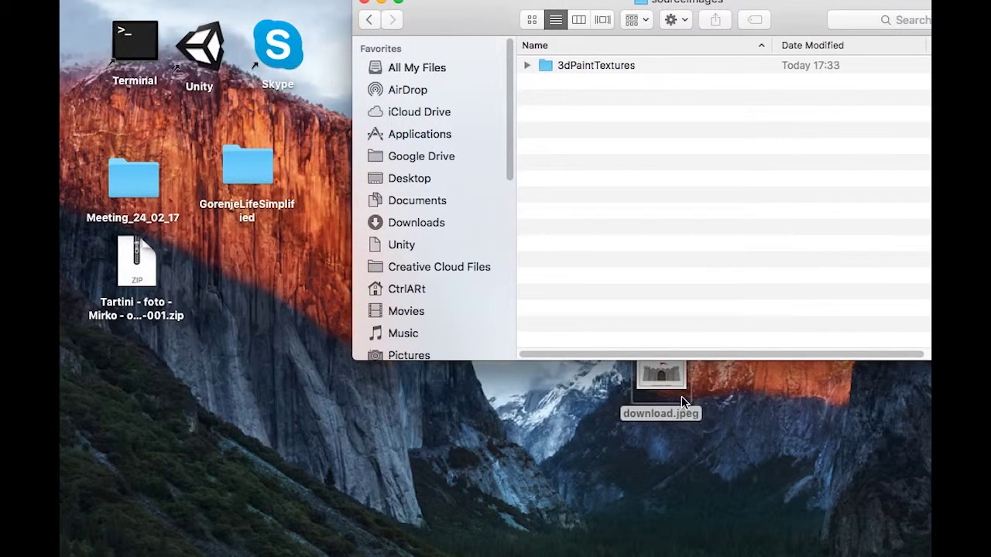
pyautogui.moveTo(670, 389); pyautogui.dragTo(619, 190)
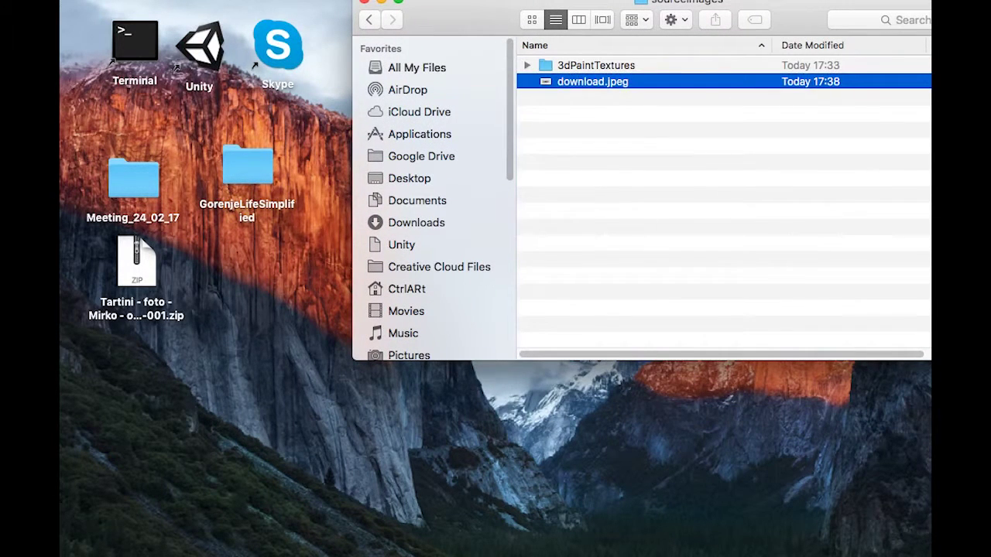
pyautogui.moveTo(500, 7); pyautogui.dragTo(432, 110)
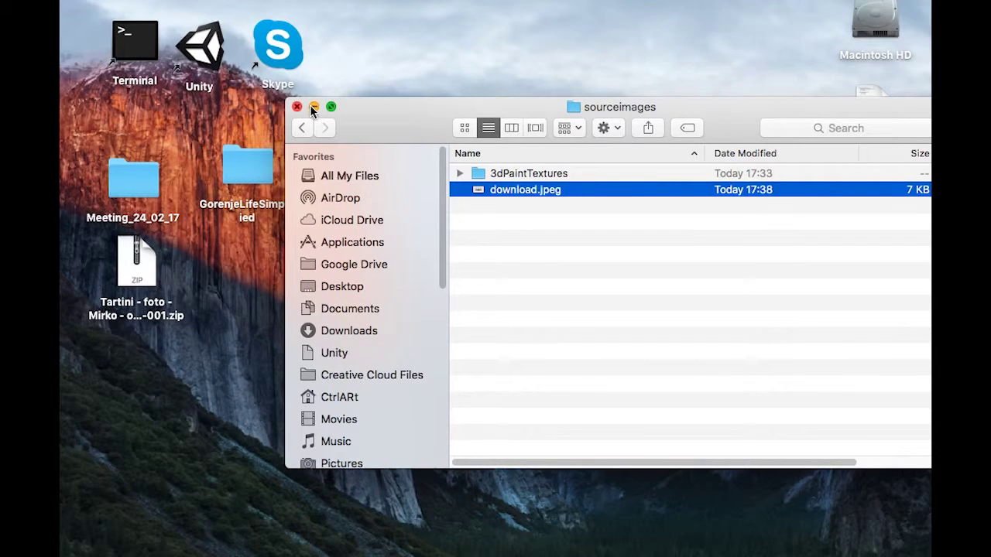
# Switch back to Maya, restore the full interface, and create a free image plane with the options reset to defaults
pyautogui.click(593, 551)
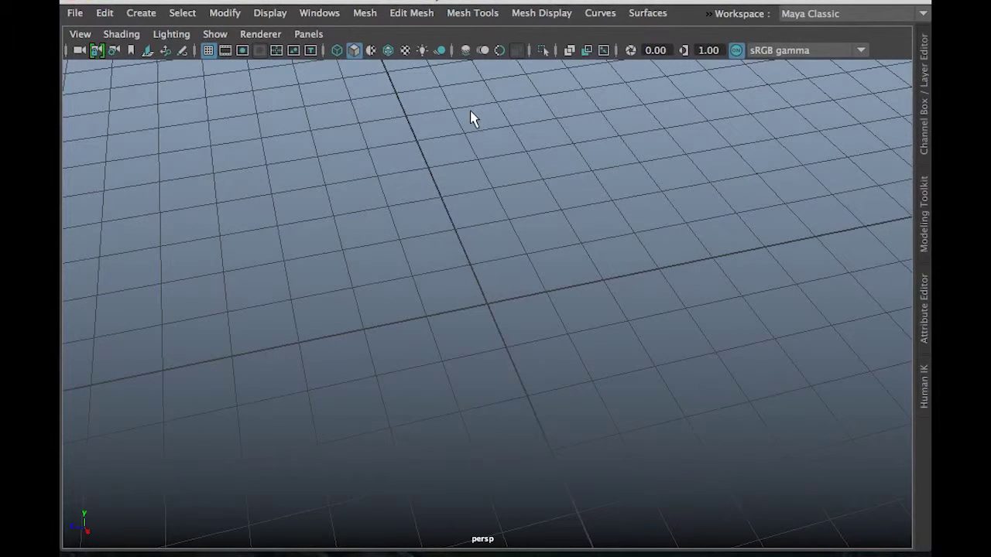
pyautogui.hotkey('ctrl', 'space')
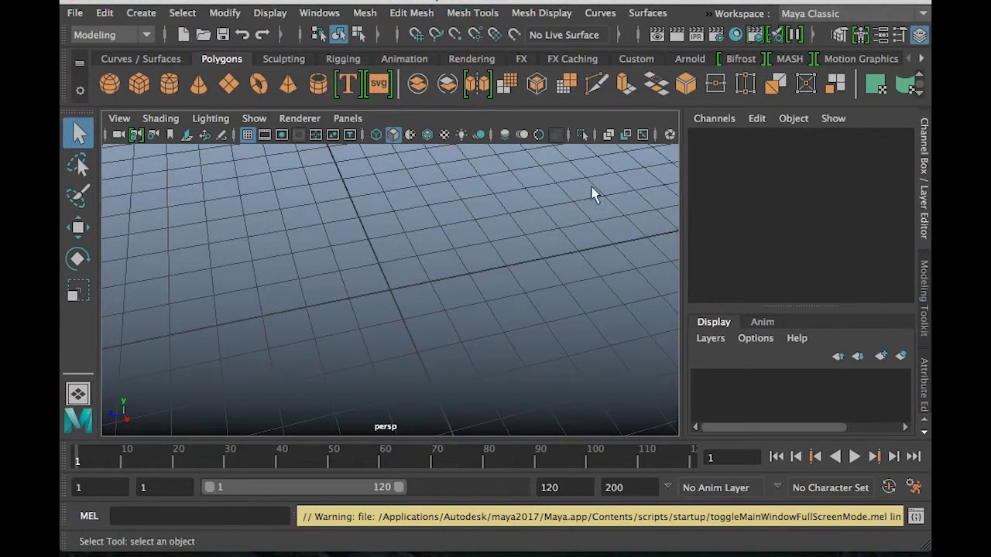
pyautogui.click(145, 17)
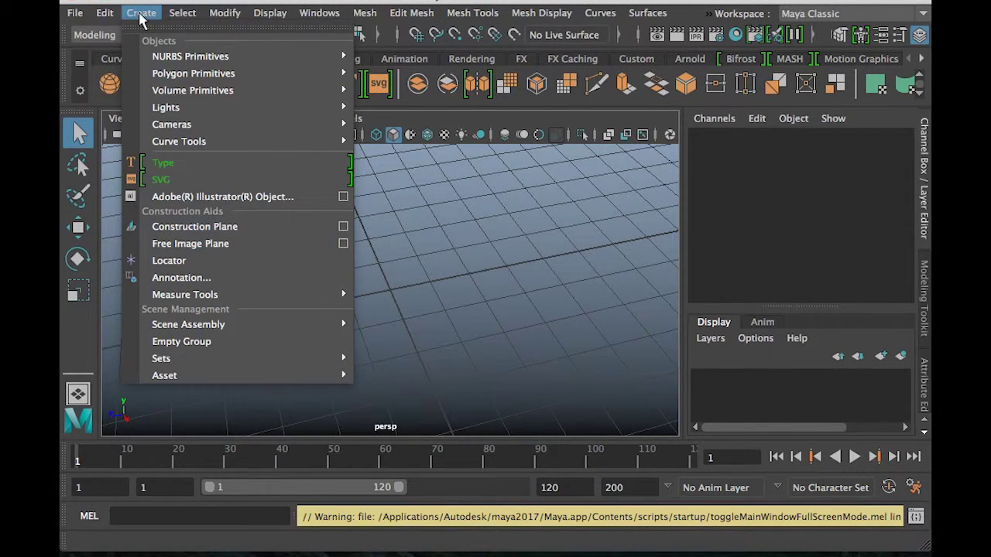
pyautogui.click(343, 244)
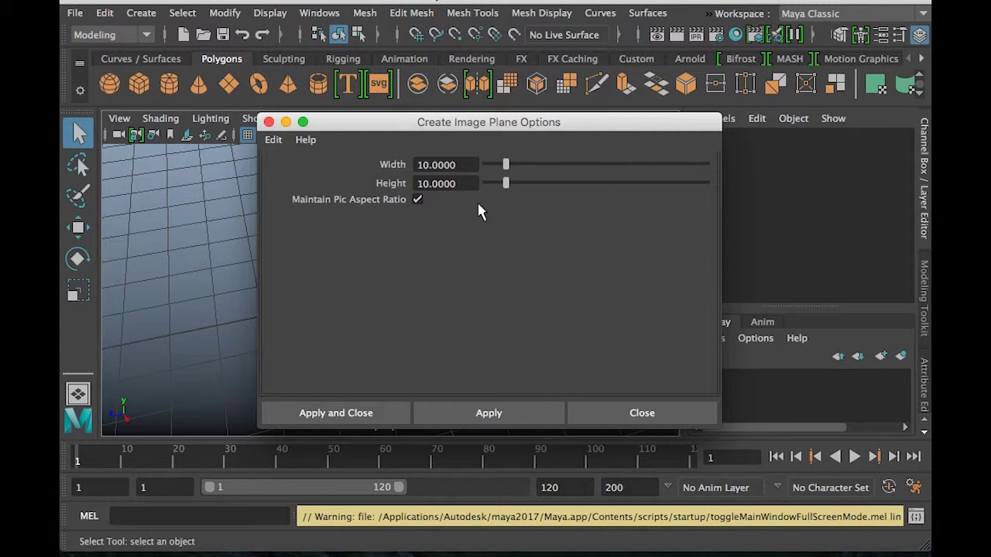
pyautogui.click(273, 139)
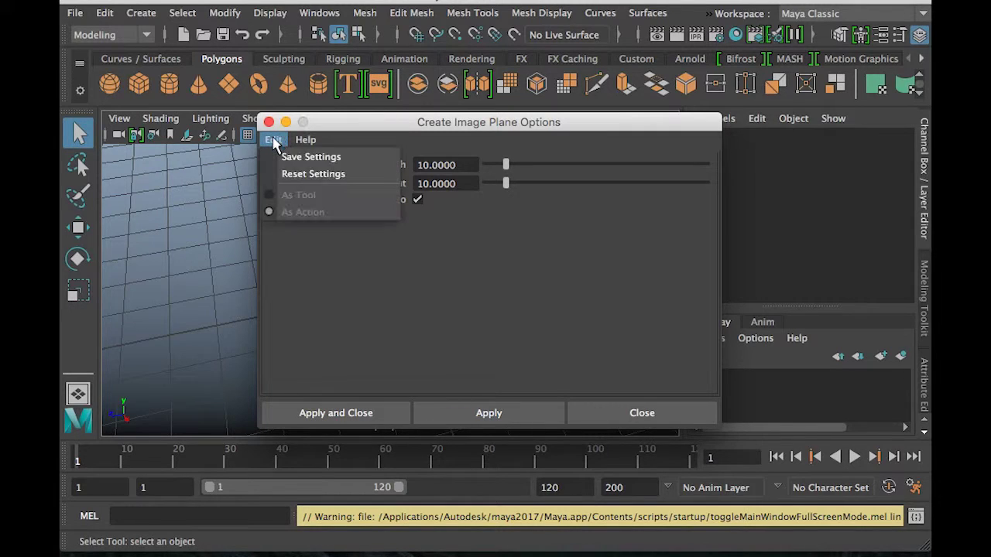
pyautogui.click(322, 175)
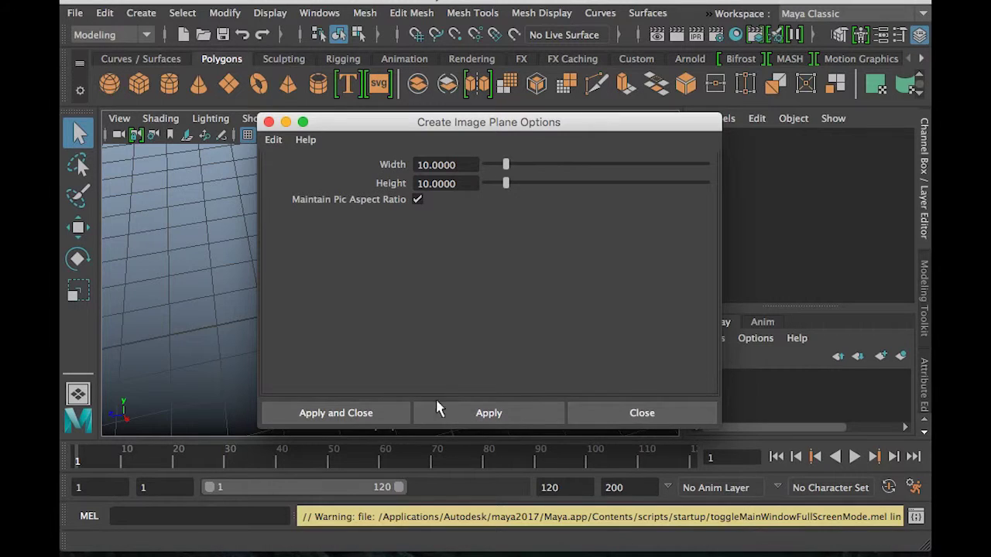
pyautogui.click(376, 411)
# Turn on shaded display and select the image plane in the perspective view
pyautogui.scroll(-6, 462, 406)
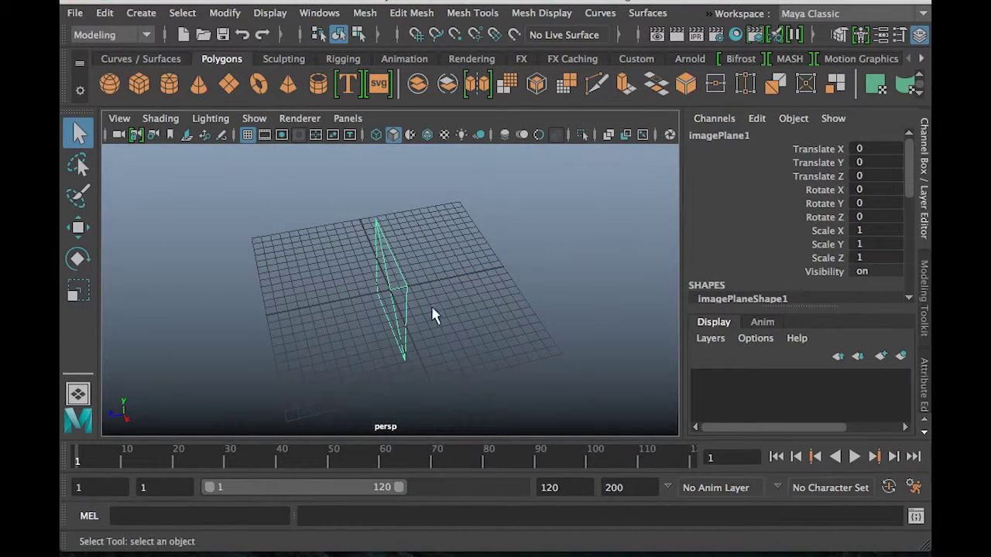
pyautogui.keyDown('alt'); pyautogui.moveTo(404, 271); pyautogui.dragTo(453, 322); pyautogui.keyUp('alt')
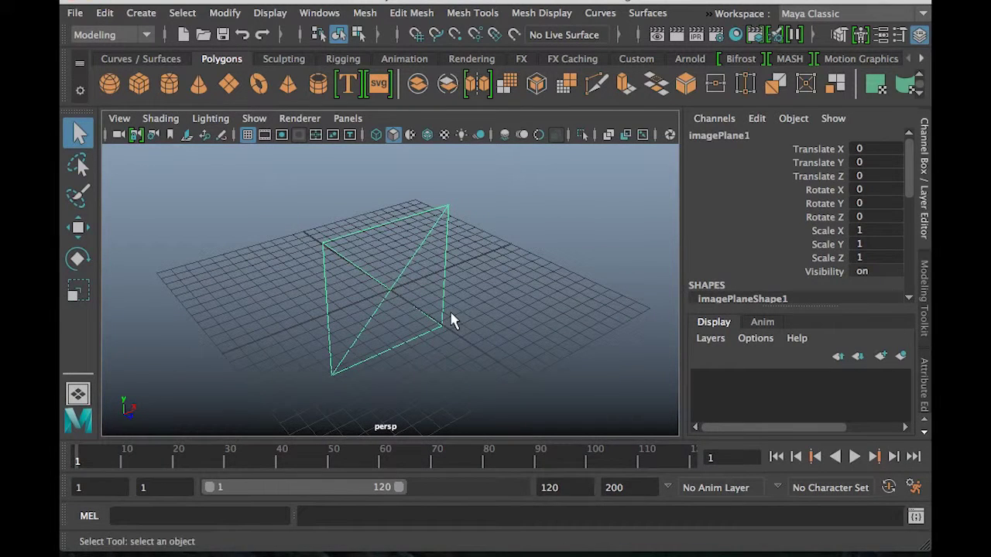
pyautogui.press('5')
pyautogui.click(524, 285)
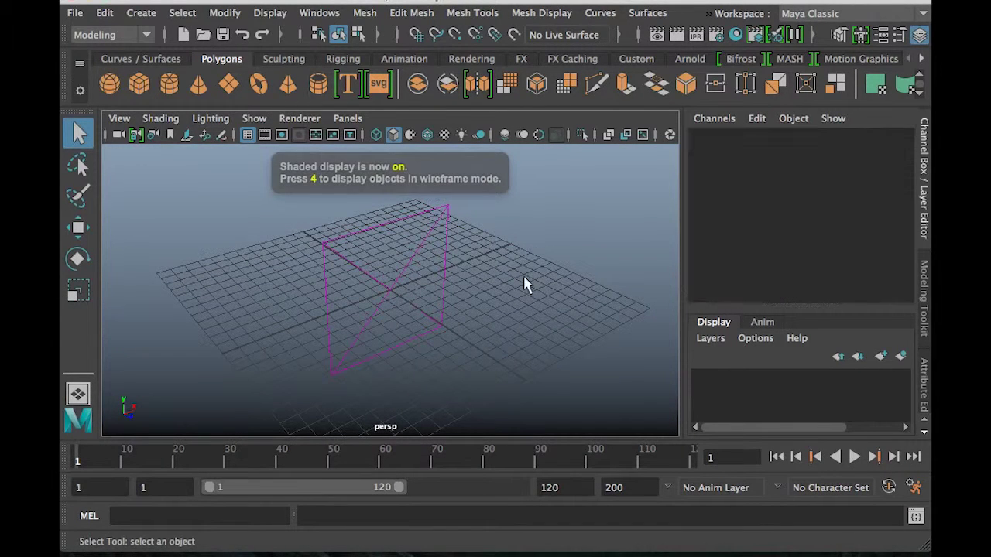
pyautogui.click(446, 230)
pyautogui.keyDown('alt'); pyautogui.moveTo(562, 287); pyautogui.dragTo(475, 283); pyautogui.keyUp('alt')
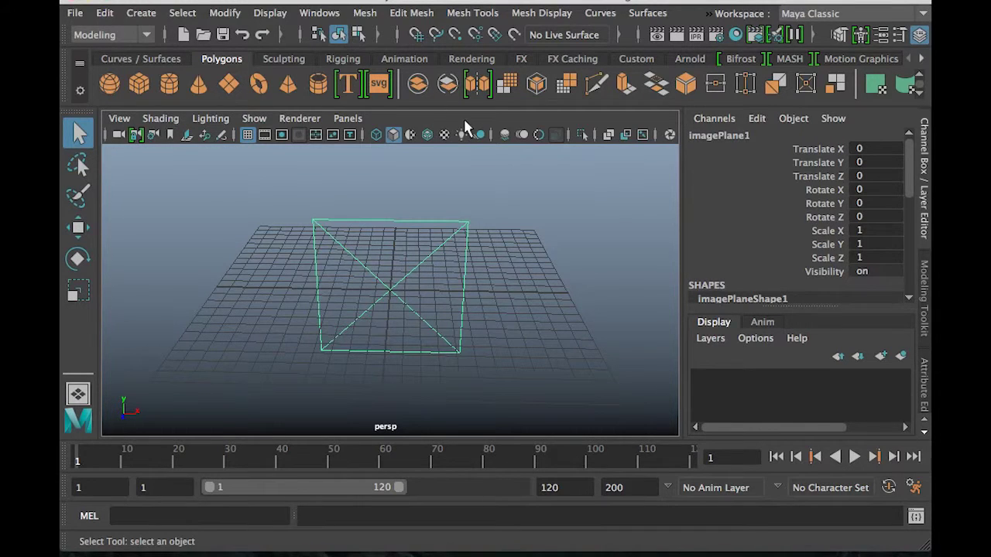
# Show the four-view layout, switch the perspective viewport to the front orthographic view, and try to orbit it
pyautogui.press('space')
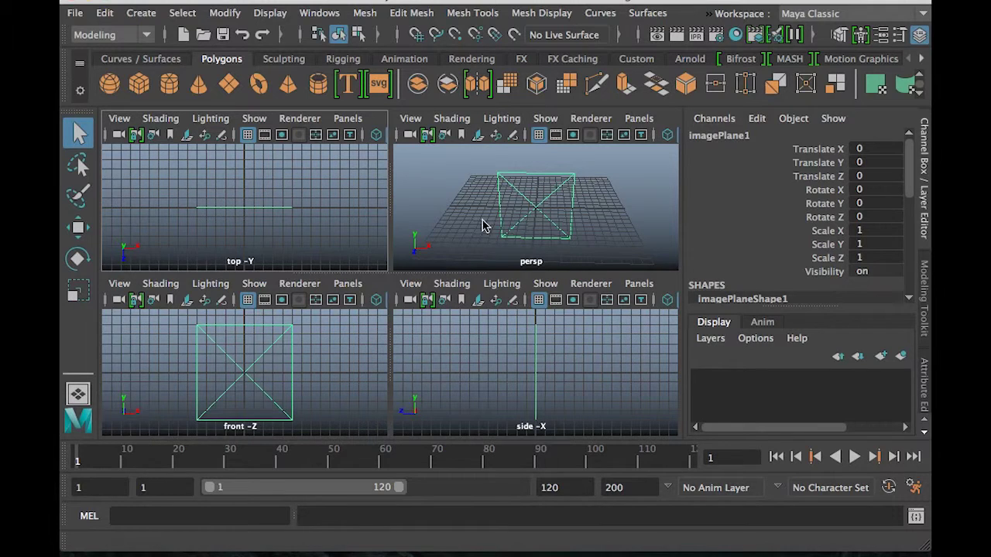
pyautogui.click(638, 118)
pyautogui.moveTo(671, 150)
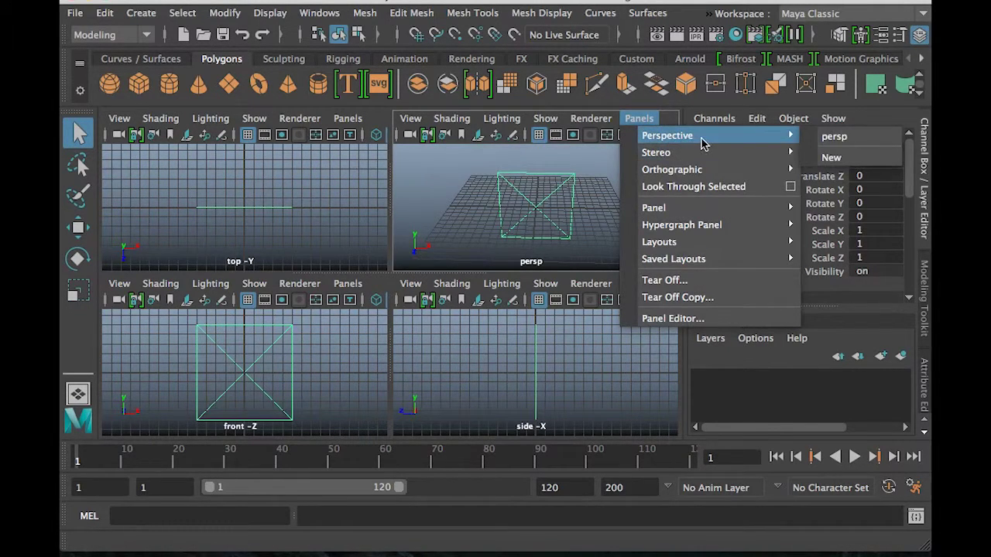
pyautogui.moveTo(700, 169)
pyautogui.click(832, 167)
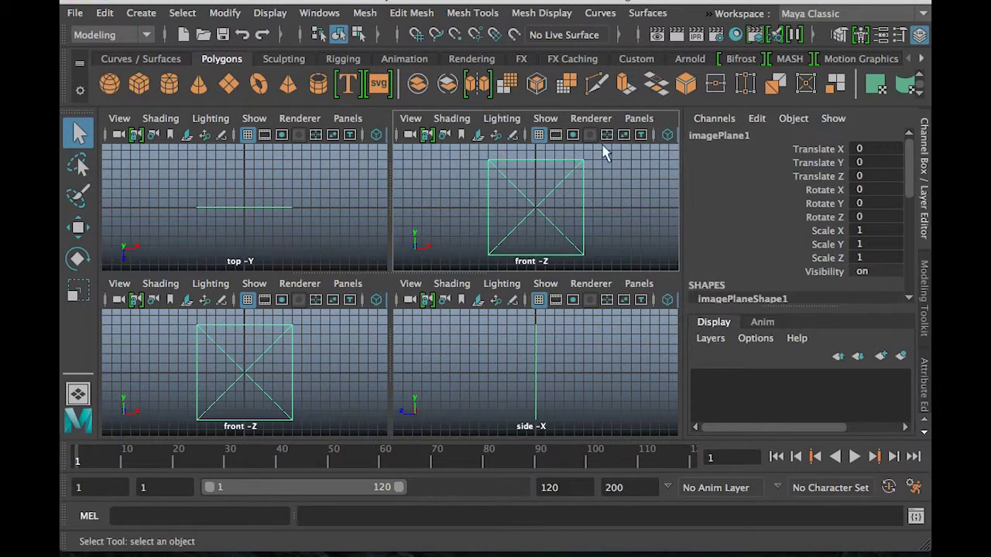
pyautogui.keyDown('alt'); pyautogui.moveTo(546, 199); pyautogui.dragTo(580, 191); pyautogui.keyUp('alt')
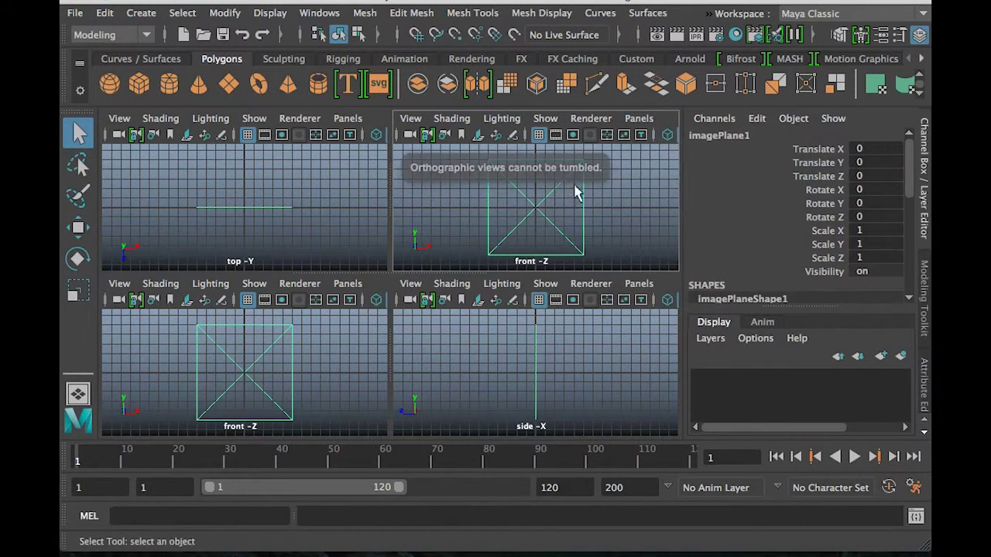
# Return the viewport to the persp camera, orbit around the image plane, and maximize the view
pyautogui.click(639, 119)
pyautogui.moveTo(673, 137)
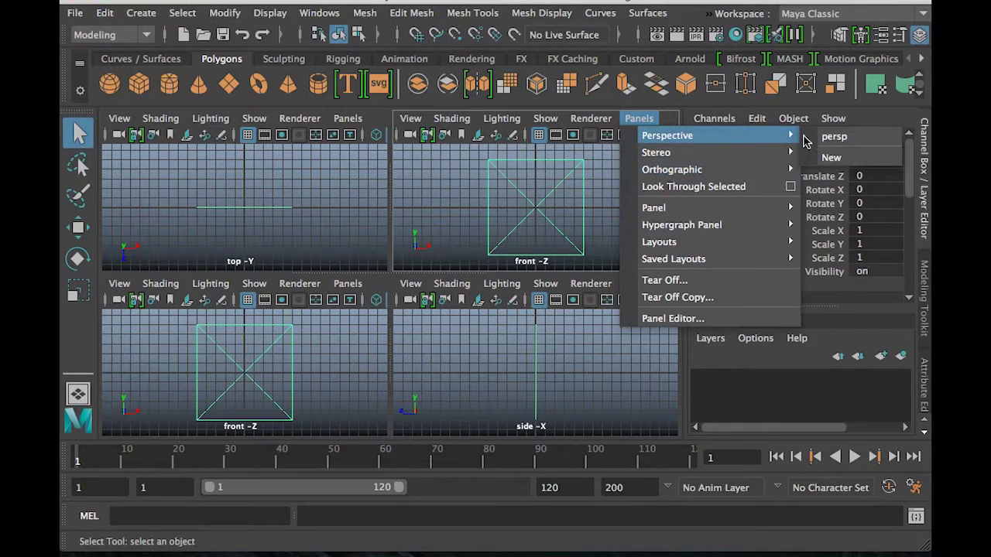
pyautogui.click(833, 137)
pyautogui.keyDown('alt'); pyautogui.moveTo(562, 223); pyautogui.dragTo(598, 218); pyautogui.keyUp('alt')
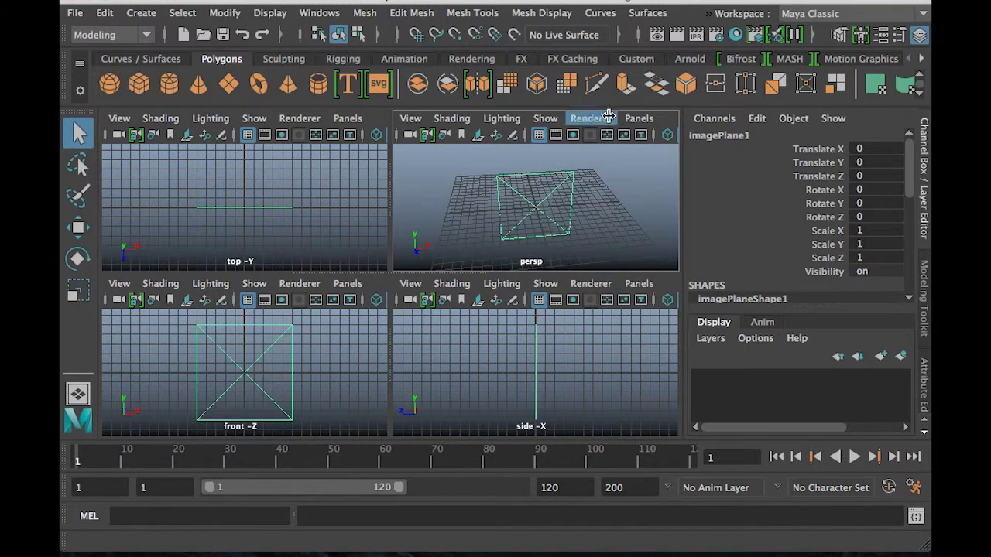
pyautogui.press('space')
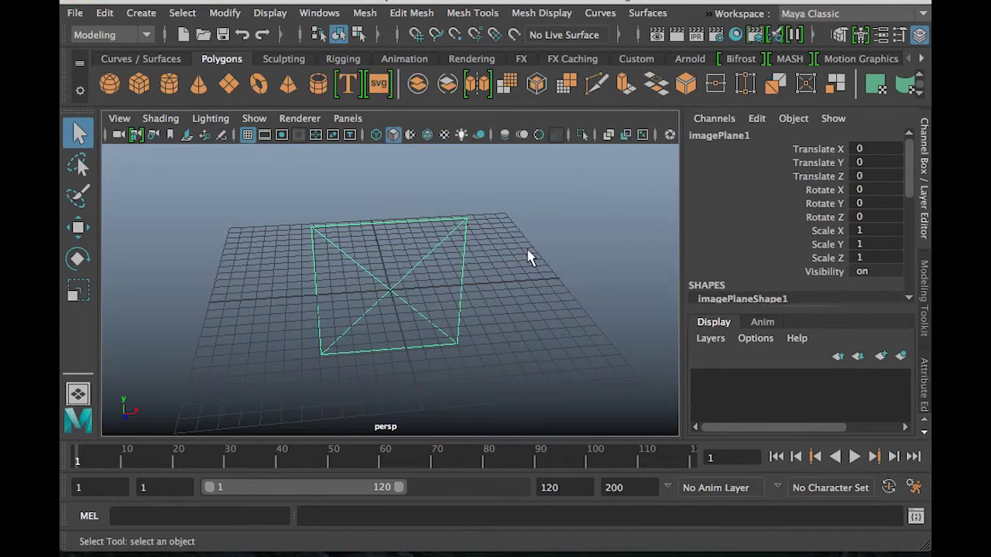
# Maximize the side view, try to orbit it, and switch that viewport to the persp camera
pyautogui.press('space')
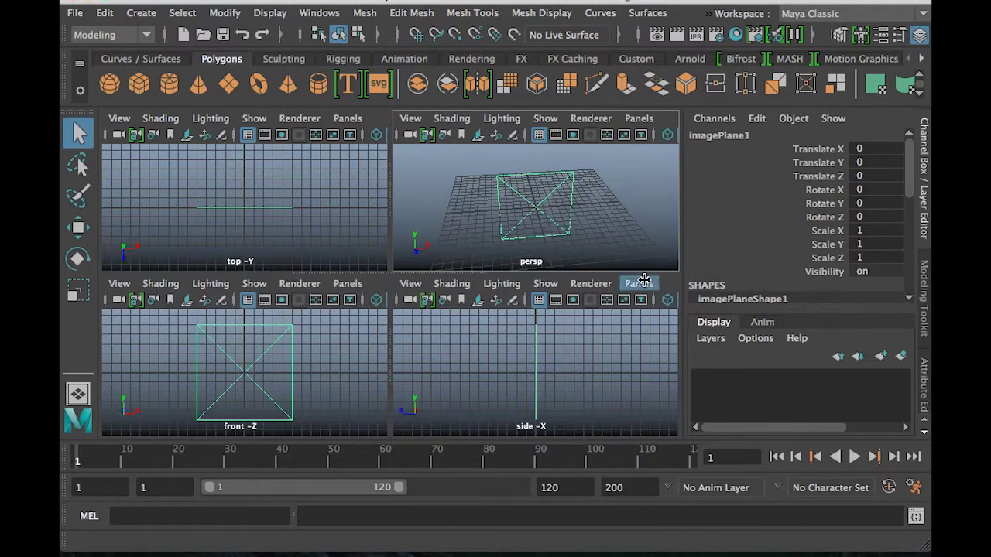
pyautogui.press('space')
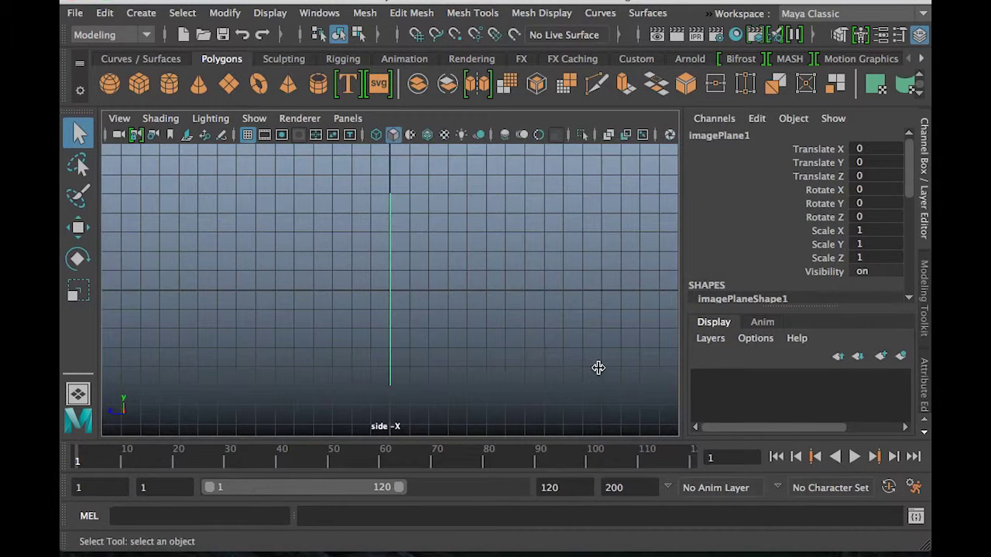
pyautogui.keyDown('alt'); pyautogui.moveTo(442, 303); pyautogui.dragTo(469, 279); pyautogui.keyUp('alt')
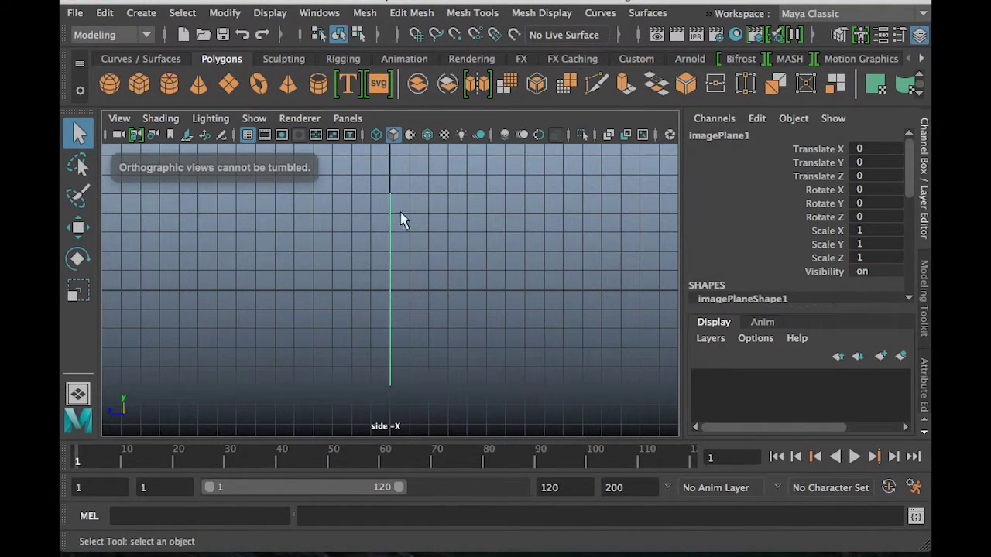
pyautogui.click(346, 120)
pyautogui.moveTo(372, 135)
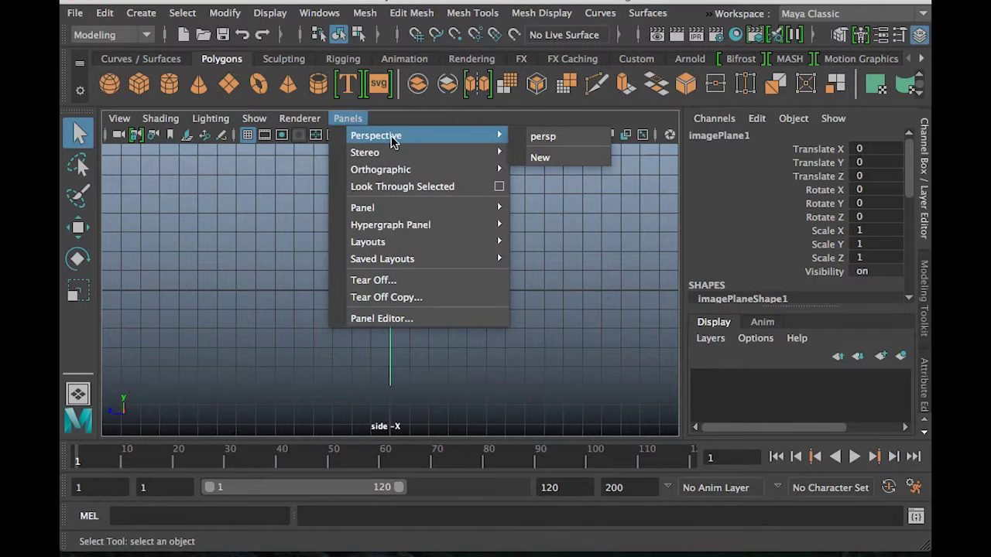
pyautogui.click(550, 139)
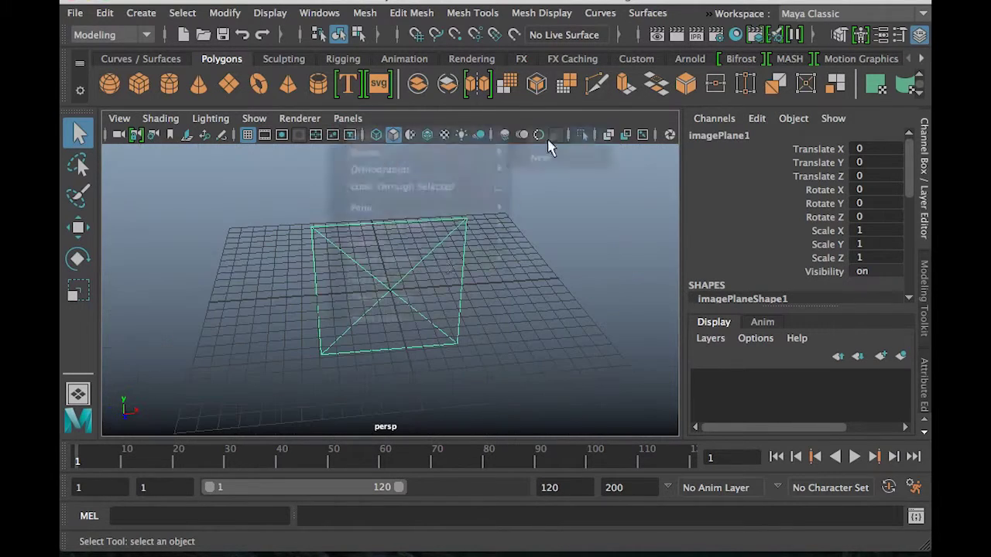
# Set the viewport back to the side orthographic view and maximize the perspective view from the four-view layout
pyautogui.click(352, 119)
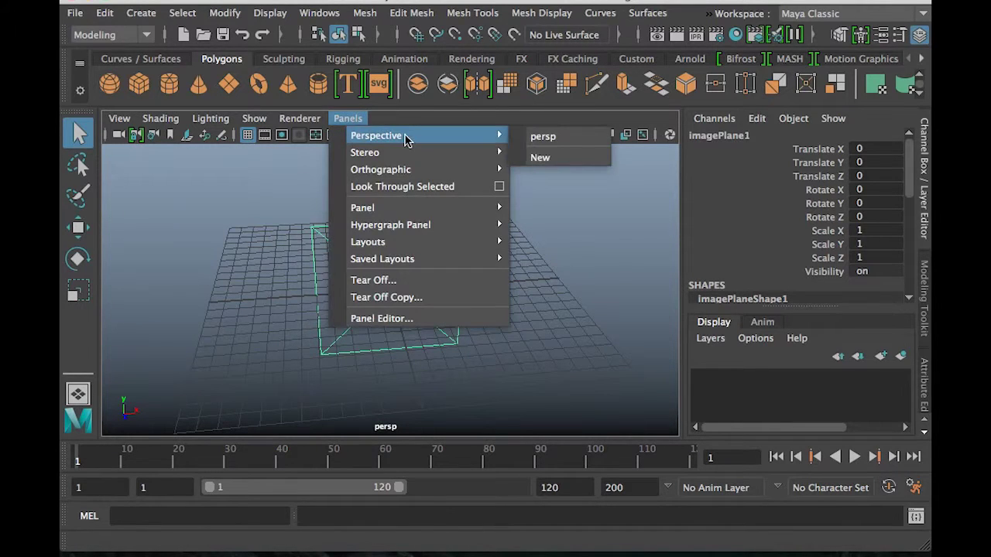
pyautogui.moveTo(398, 168)
pyautogui.click(540, 187)
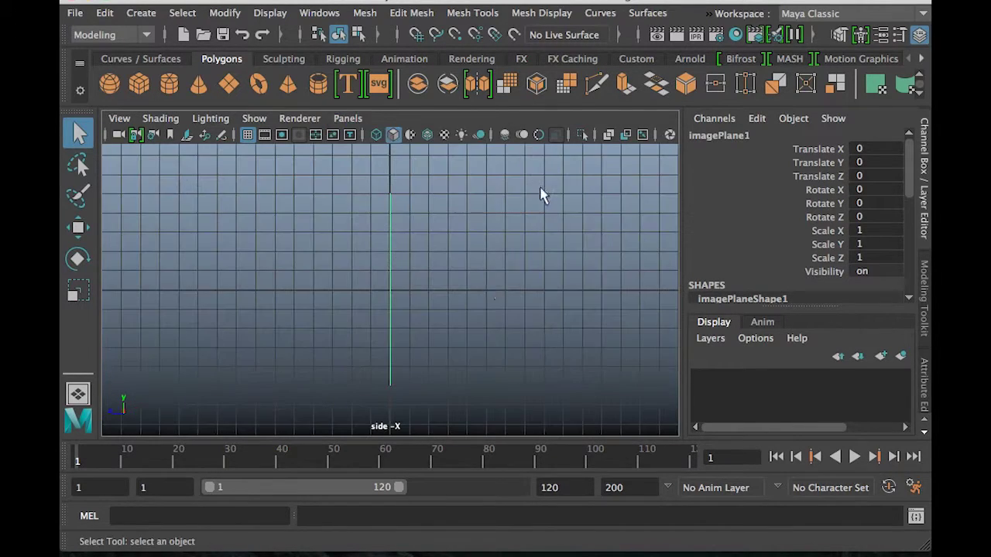
pyautogui.press('space')
pyautogui.press('space')
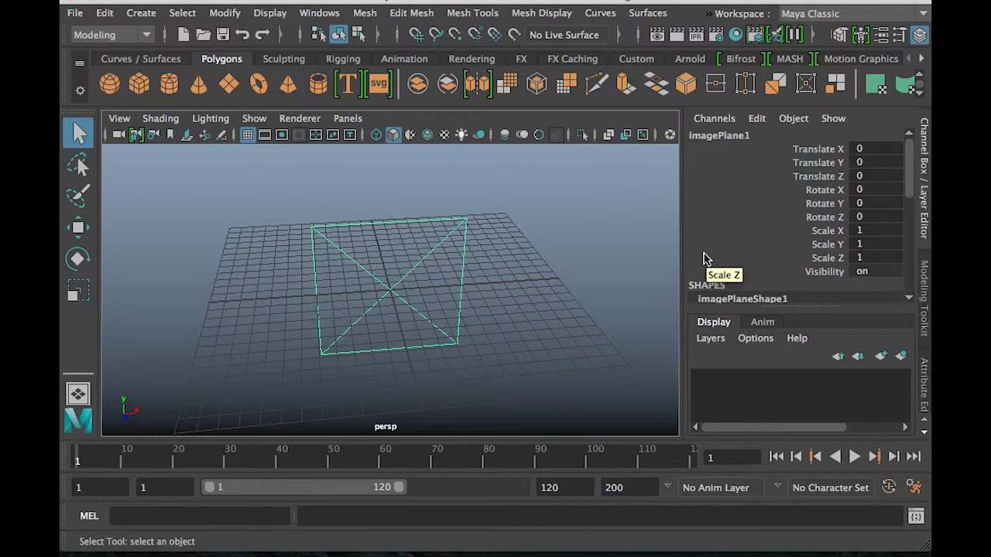
# Open the Attribute Editor for the selected image plane
pyautogui.hotkey('ctrl', 'a')
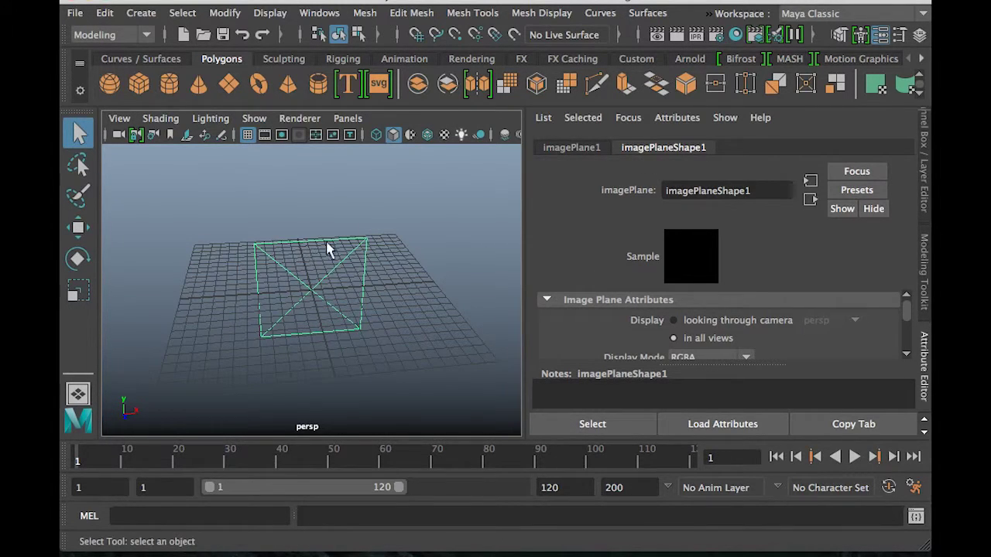
pyautogui.click(318, 16)
pyautogui.moveTo(391, 77)
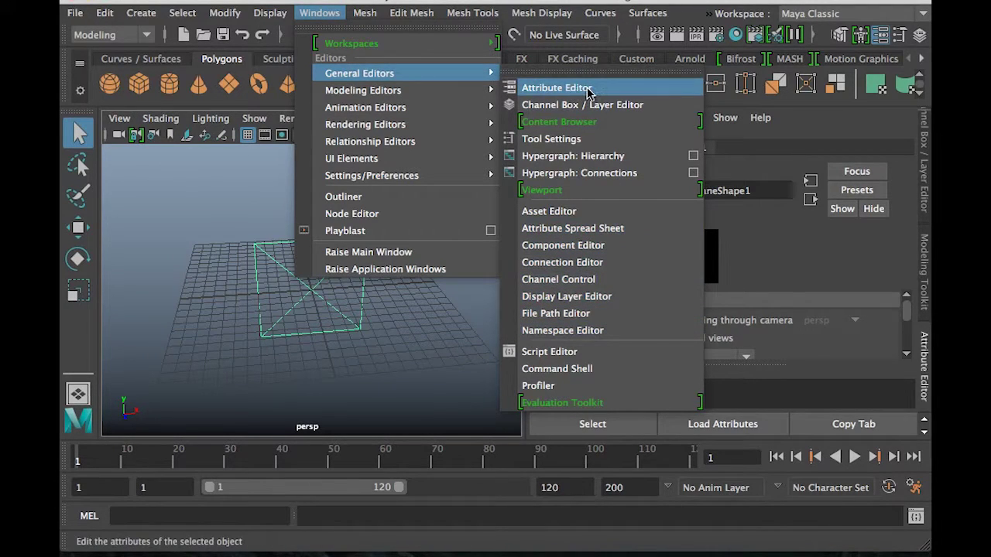
pyautogui.moveTo(511, 3)
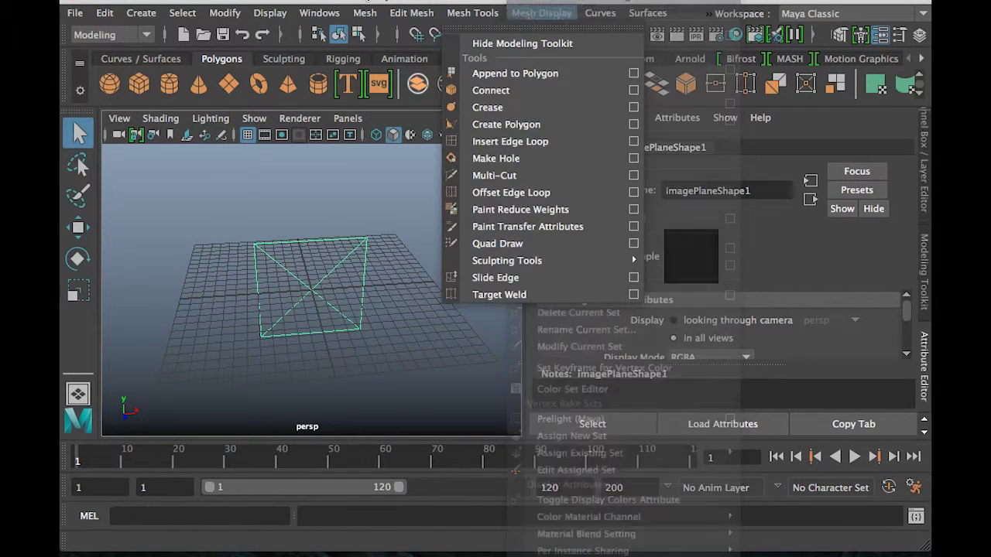
pyautogui.moveTo(353, 14)
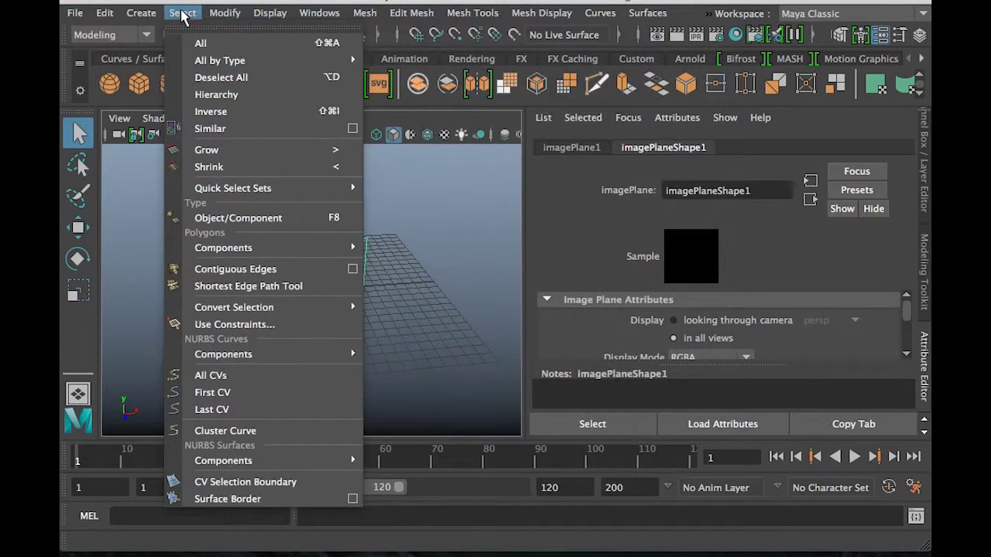
pyautogui.moveTo(323, 22)
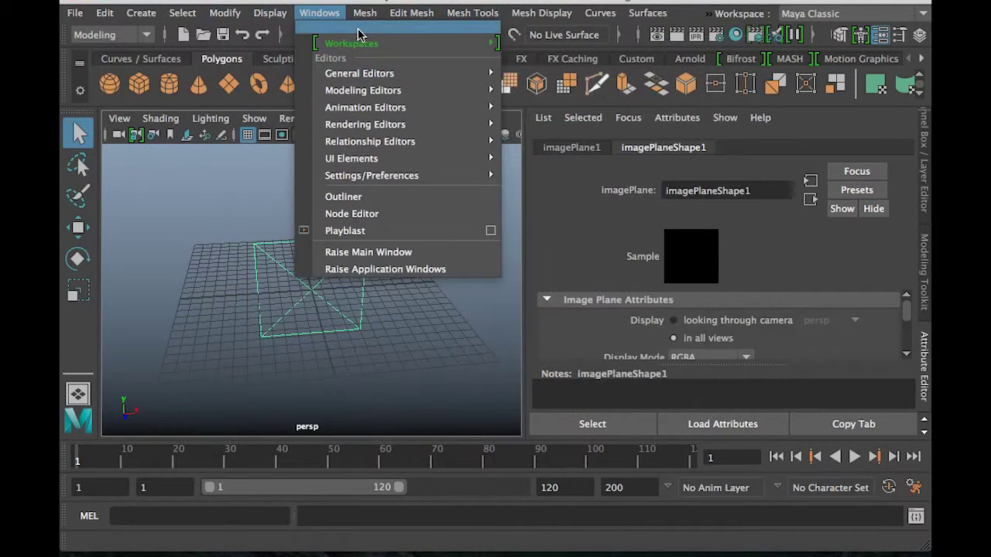
pyautogui.click(418, 25)
pyautogui.moveTo(383, 13); pyautogui.dragTo(544, 72)
pyautogui.click(464, 72)
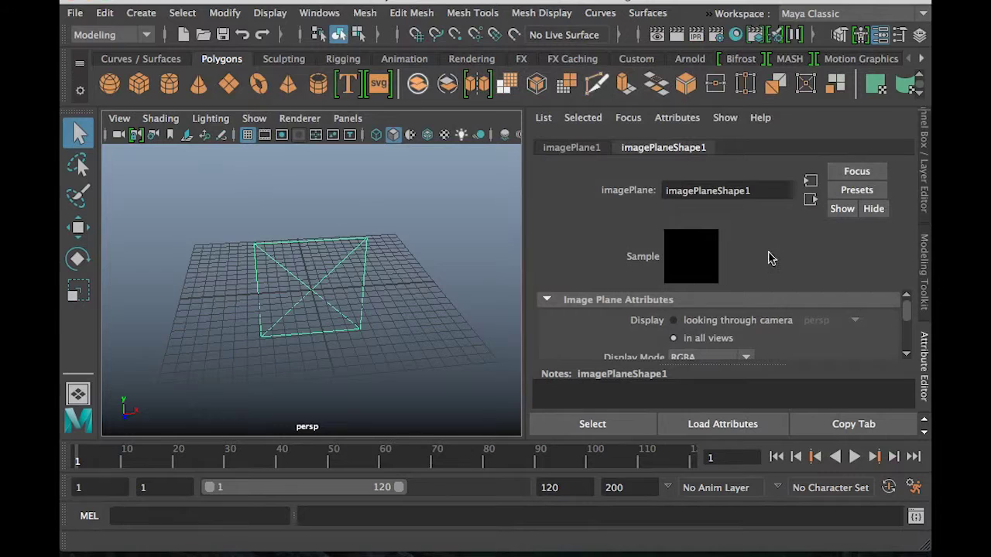
# Load download.jpeg from the project's sourceimages folder as the Image Name of imagePlaneShape1
pyautogui.click(571, 149)
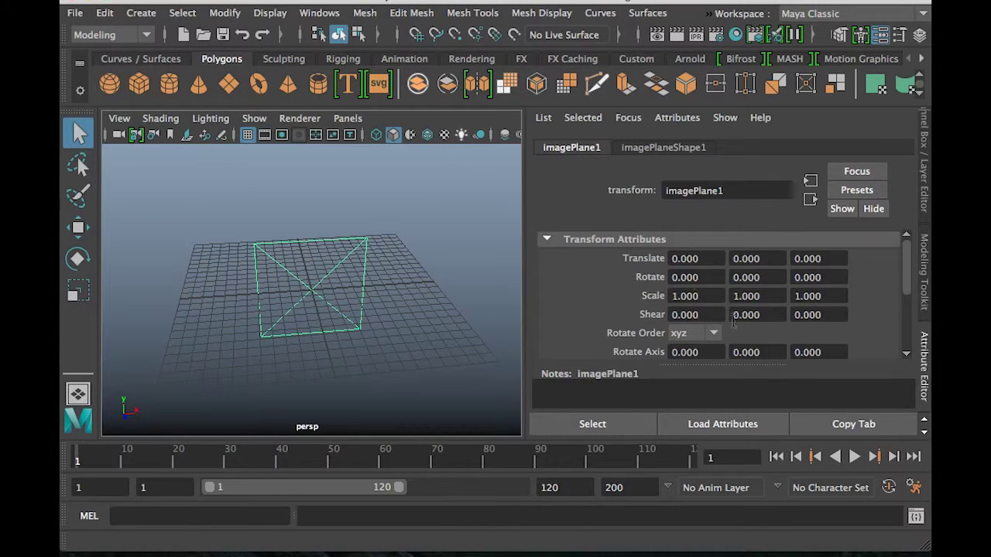
pyautogui.click(665, 152)
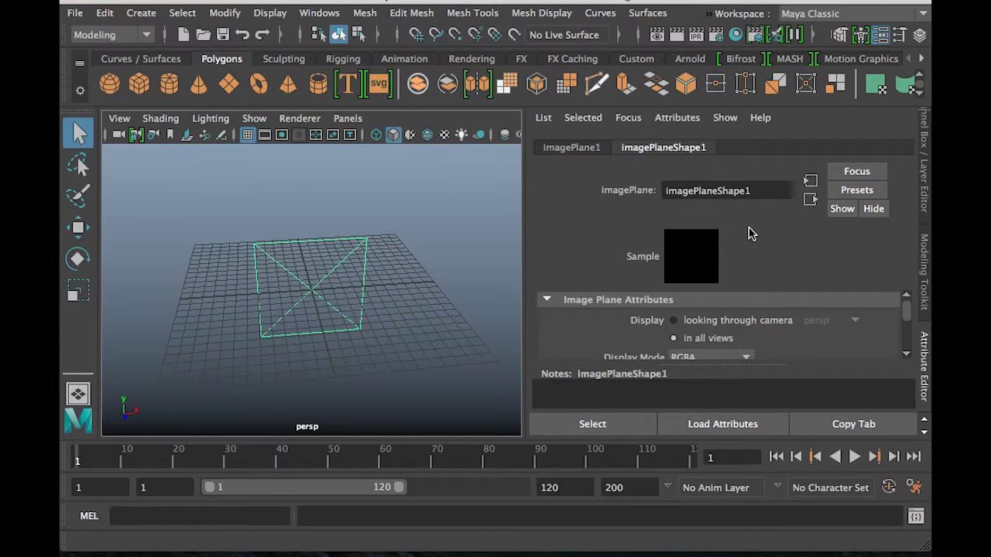
pyautogui.moveTo(906, 308); pyautogui.dragTo(907, 317)
pyautogui.moveTo(777, 366); pyautogui.dragTo(777, 381)
pyautogui.moveTo(910, 324); pyautogui.dragTo(911, 314)
pyautogui.moveTo(906, 369); pyautogui.dragTo(908, 374)
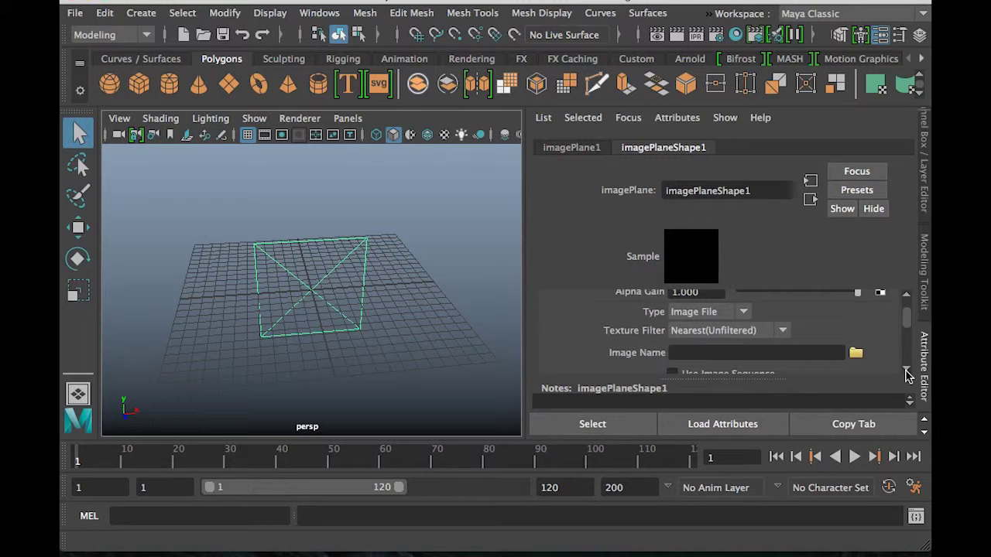
pyautogui.click(856, 355)
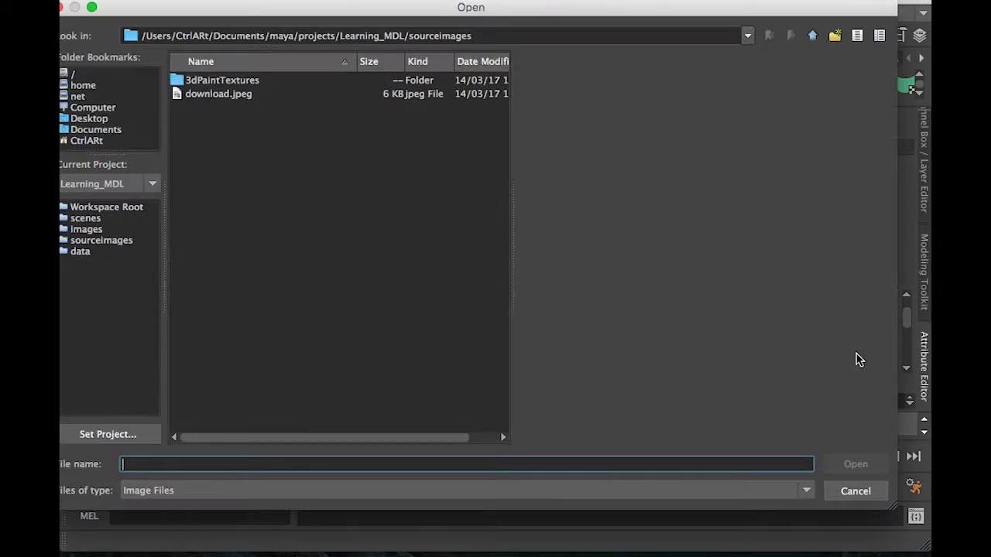
pyautogui.click(475, 35)
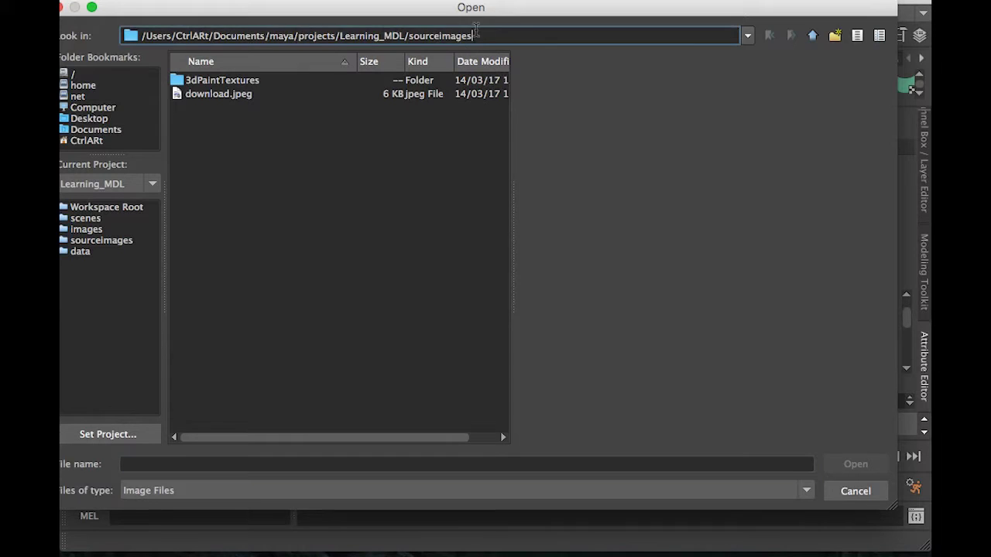
pyautogui.click(221, 96)
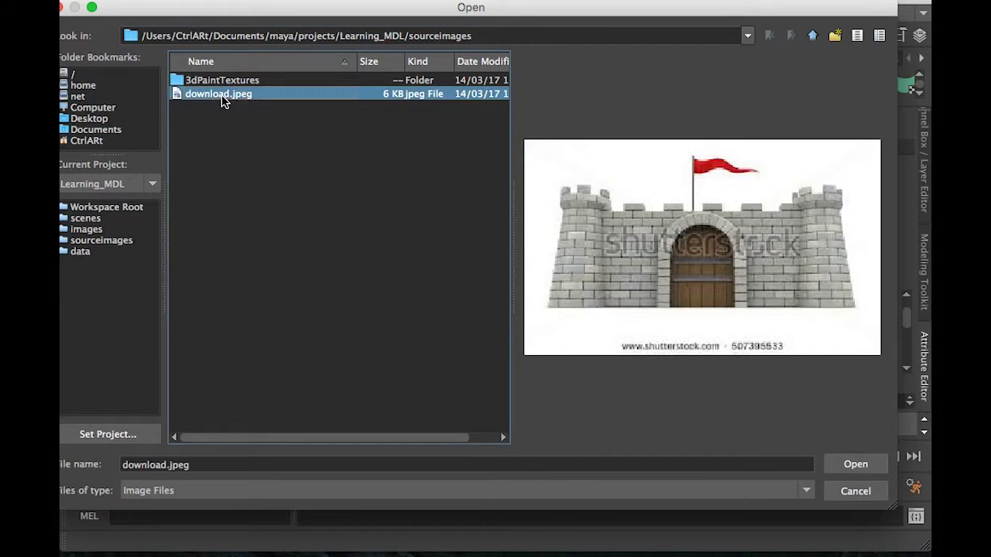
pyautogui.click(862, 469)
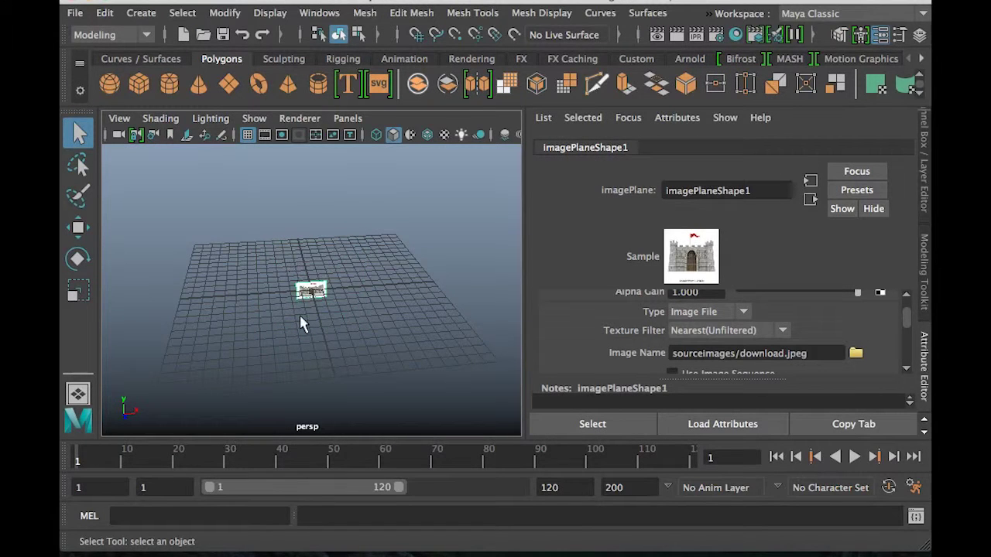
# Frame the castle image plane in the perspective view and bring back the Channel Box in place of the Attribute Editor
pyautogui.press('f')
pyautogui.scroll(-3, 312, 318)
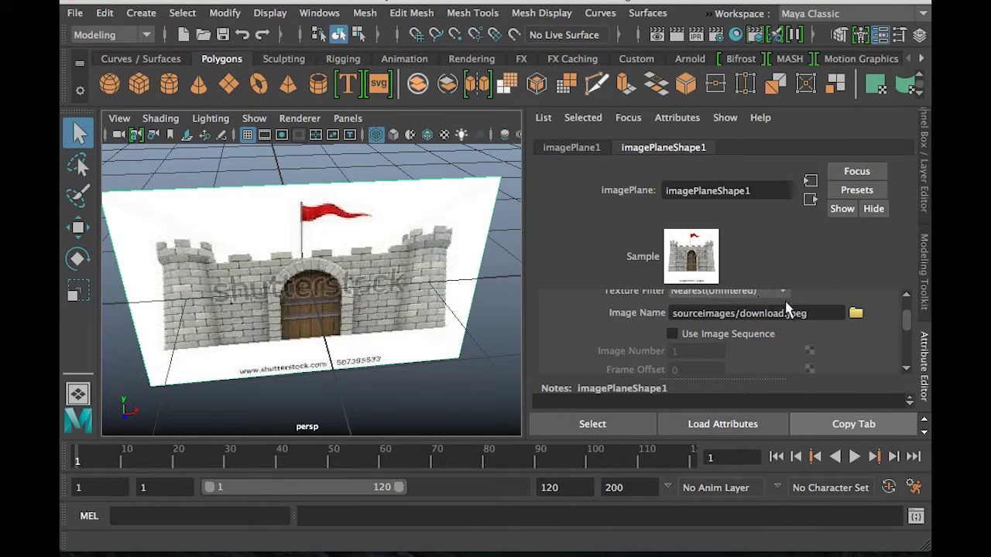
pyautogui.moveTo(910, 328)
pyautogui.mouseDown()
pyautogui.moveTo(908, 307)
pyautogui.moveTo(911, 324)
pyautogui.mouseUp()
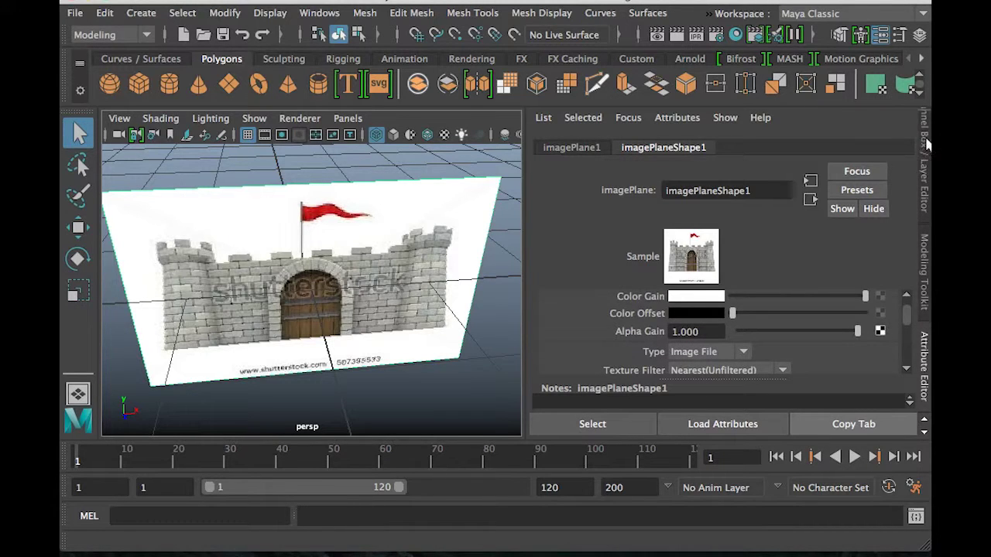
pyautogui.hotkey('ctrl', 'a')
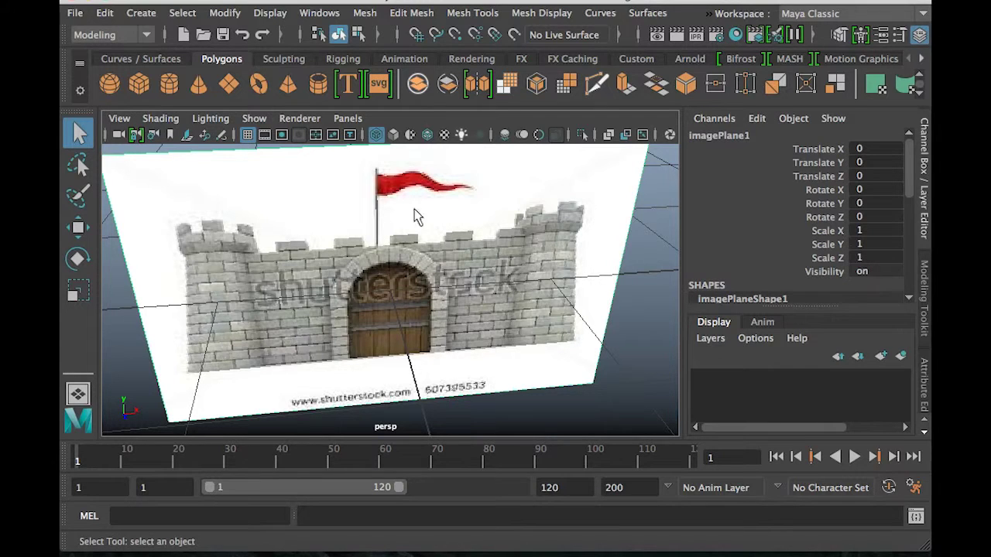
# Select the castle image plane in the front view, maximize that view, and activate the Move tool
pyautogui.press('space')
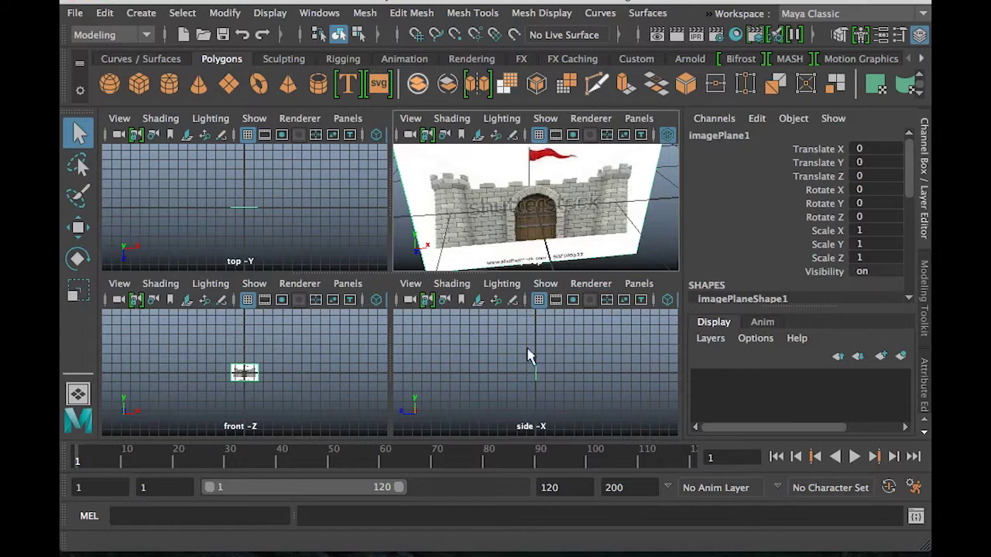
pyautogui.click(249, 373)
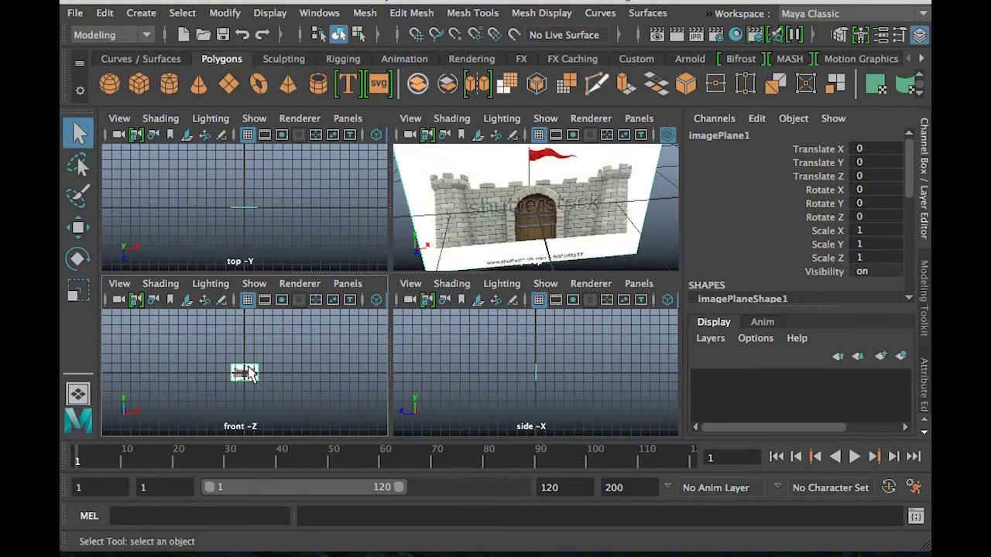
pyautogui.press('space')
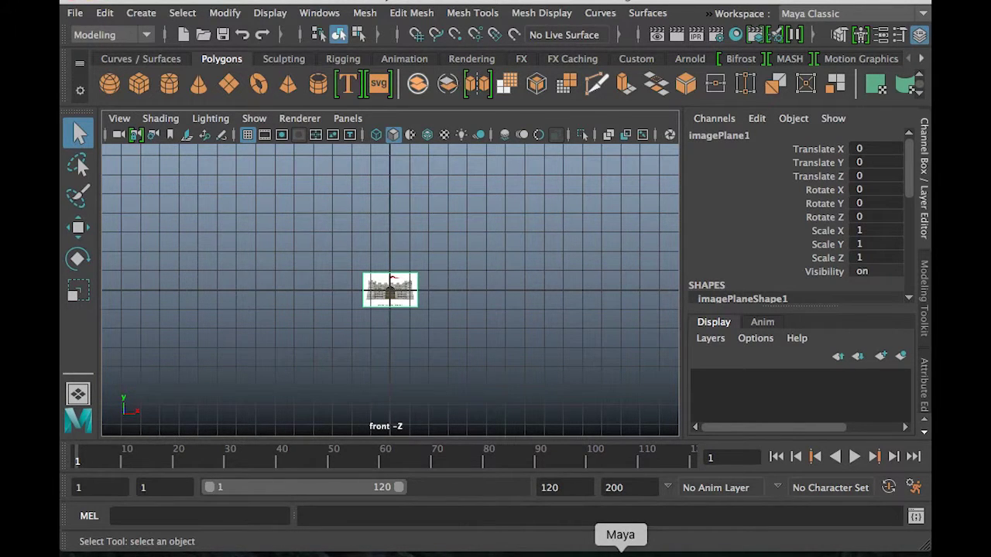
pyautogui.press('w')
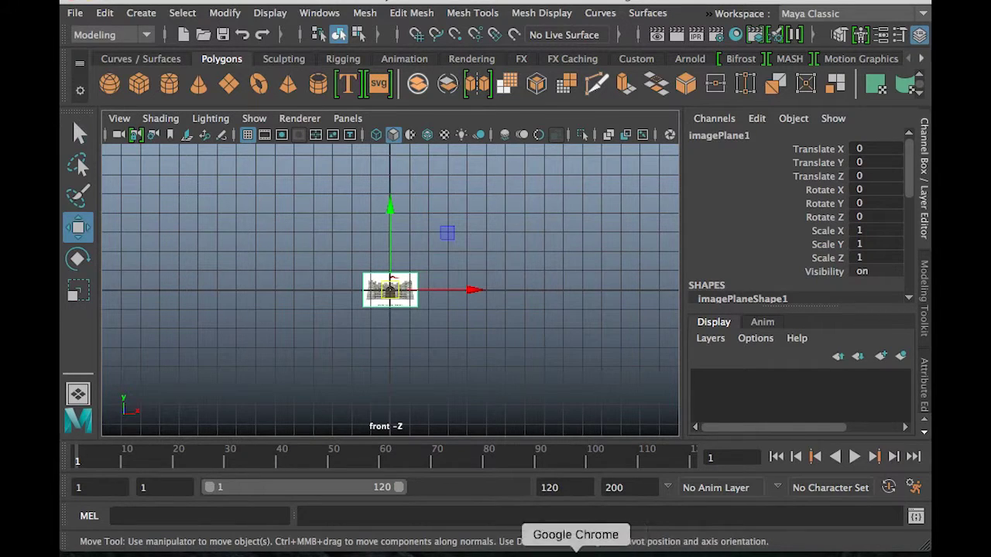
# Raise the castle image plane to about 0.89 in Y and scale it uniformly to about 6.94
pyautogui.moveTo(393, 209); pyautogui.dragTo(393, 194)
pyautogui.press('r')
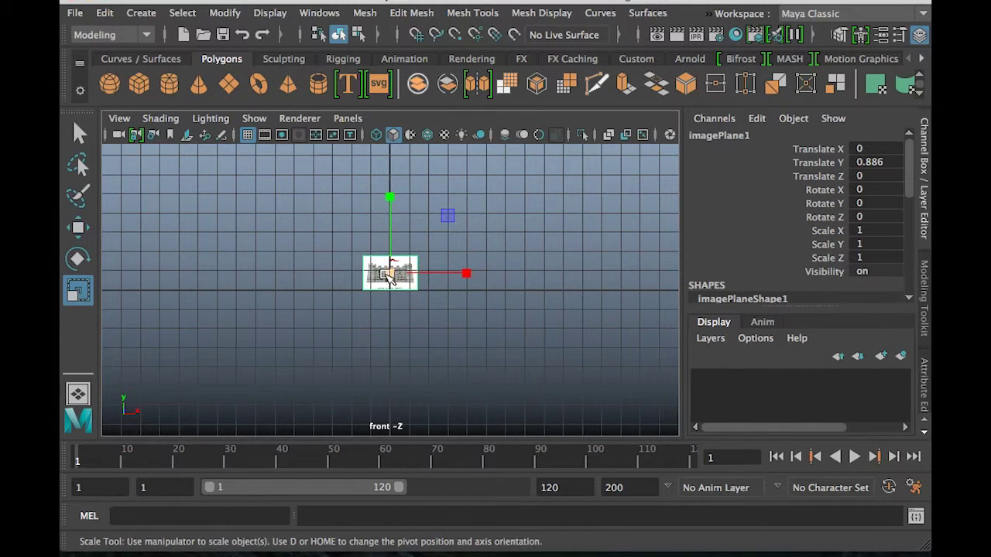
pyautogui.click(391, 275)
pyautogui.moveTo(393, 277); pyautogui.dragTo(581, 301)
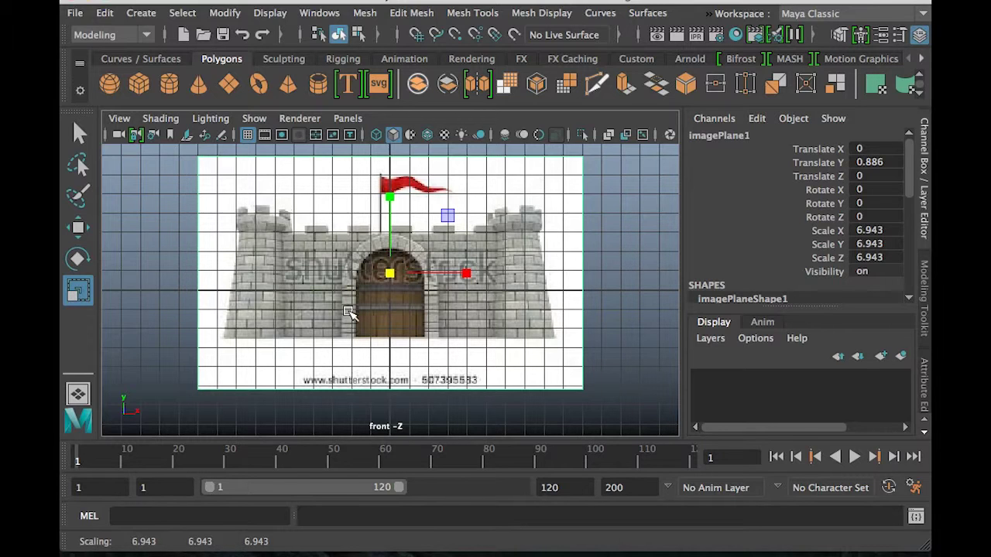
# Move the enlarged image plane up to about 3.37 in Y so the castle's base sits on the ground line
pyautogui.press('w')
pyautogui.moveTo(395, 197); pyautogui.dragTo(401, 150)
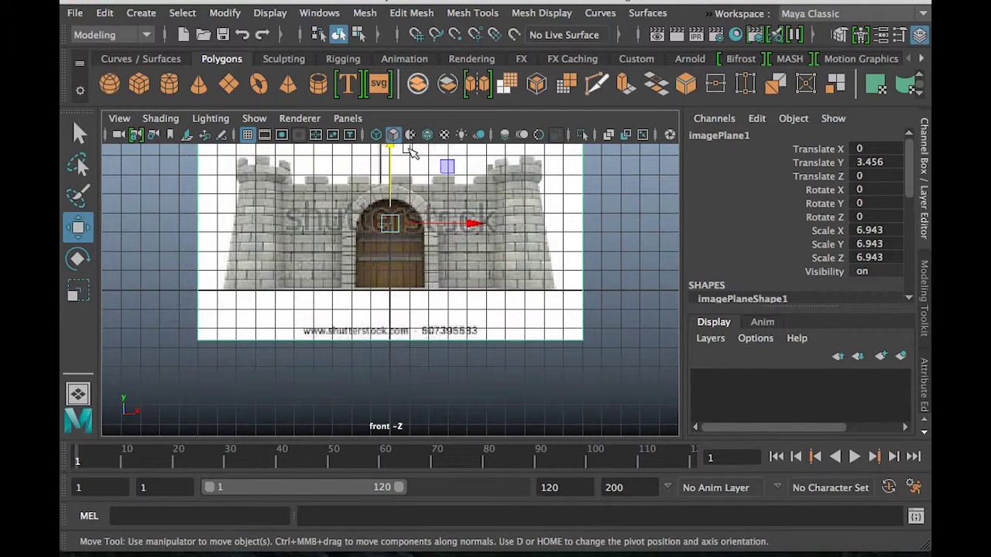
pyautogui.moveTo(393, 164); pyautogui.dragTo(393, 165)
pyautogui.press('q')
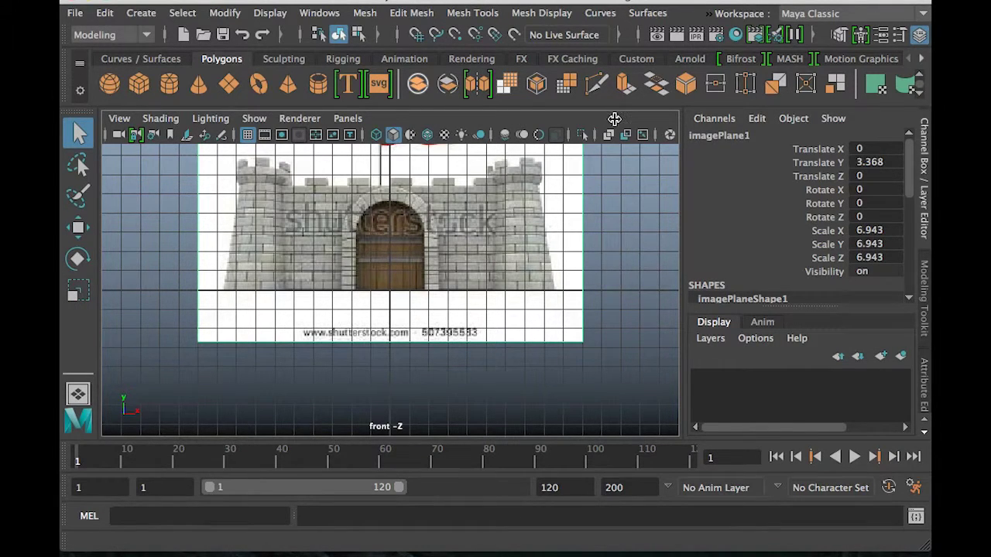
# Create a polygon cylinder at the origin, working in the maximized perspective view
pyautogui.press('space')
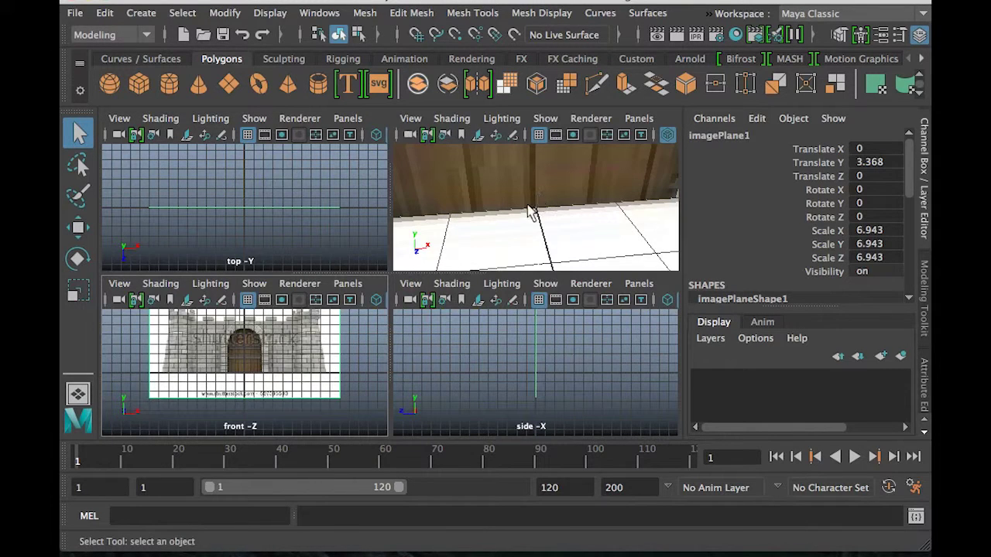
pyautogui.scroll(-5, 540, 205)
pyautogui.press('space')
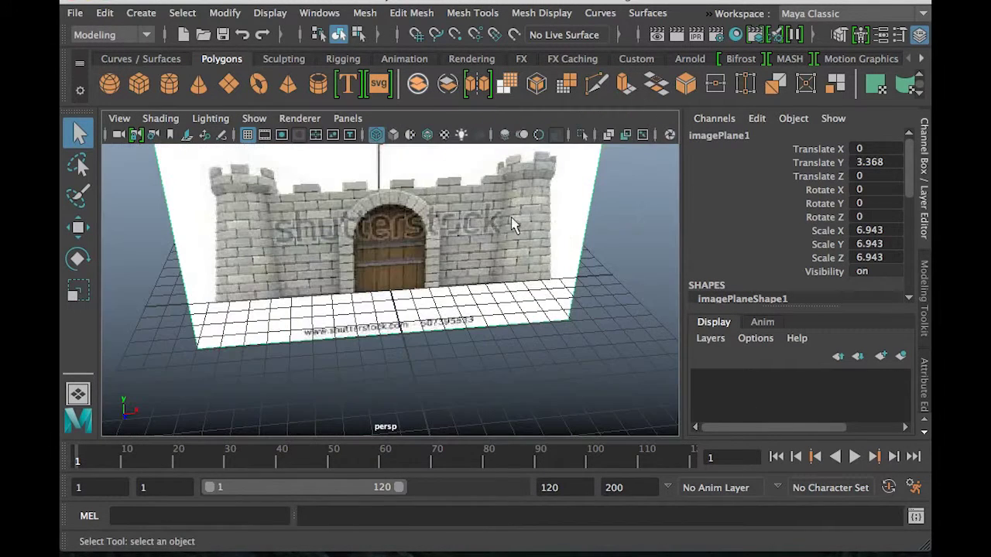
pyautogui.click(141, 13)
pyautogui.moveTo(199, 81)
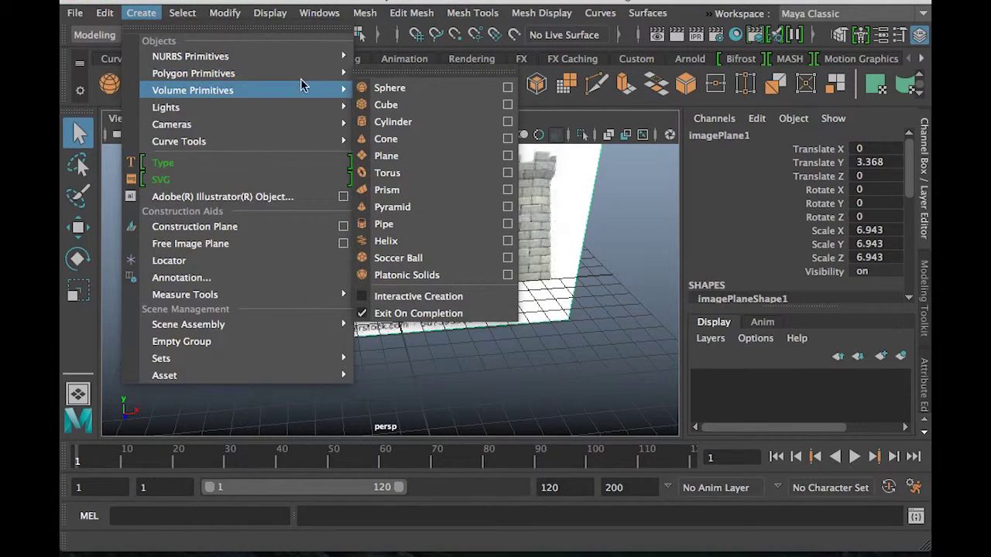
pyautogui.click(416, 124)
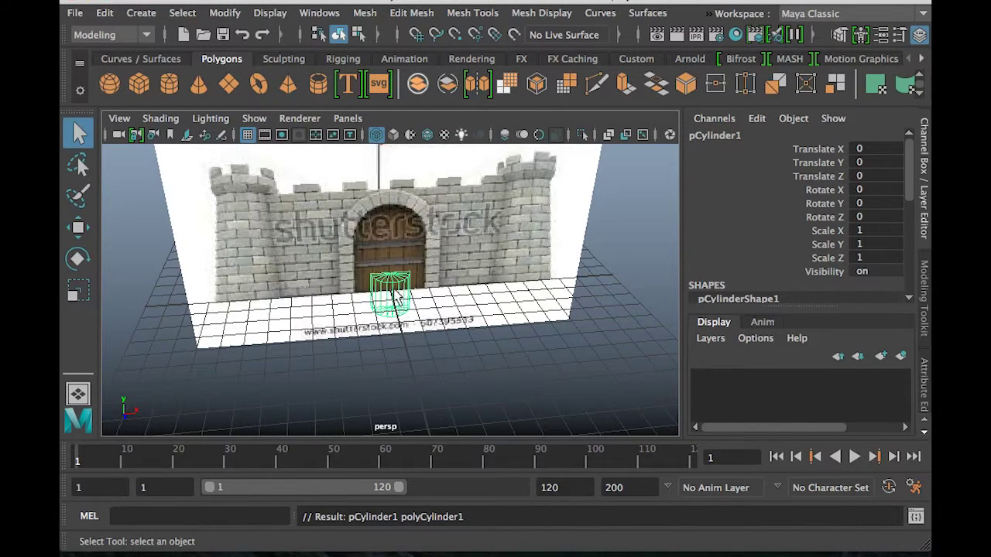
# Compare wireframe and shaded display of the new cylinder, leaving the perspective view shaded
pyautogui.keyDown('alt'); pyautogui.moveTo(369, 306); pyautogui.dragTo(351, 315); pyautogui.keyUp('alt')
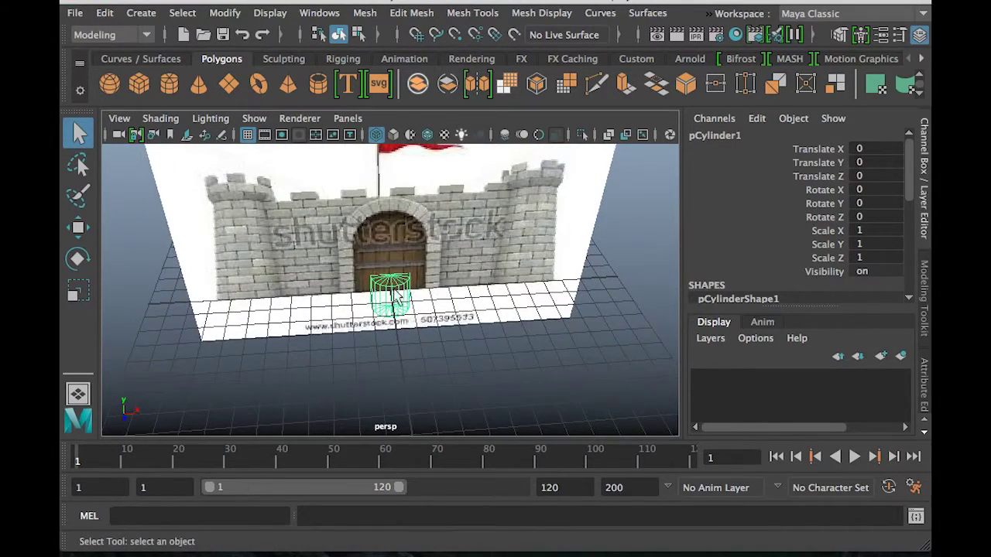
pyautogui.press('5')
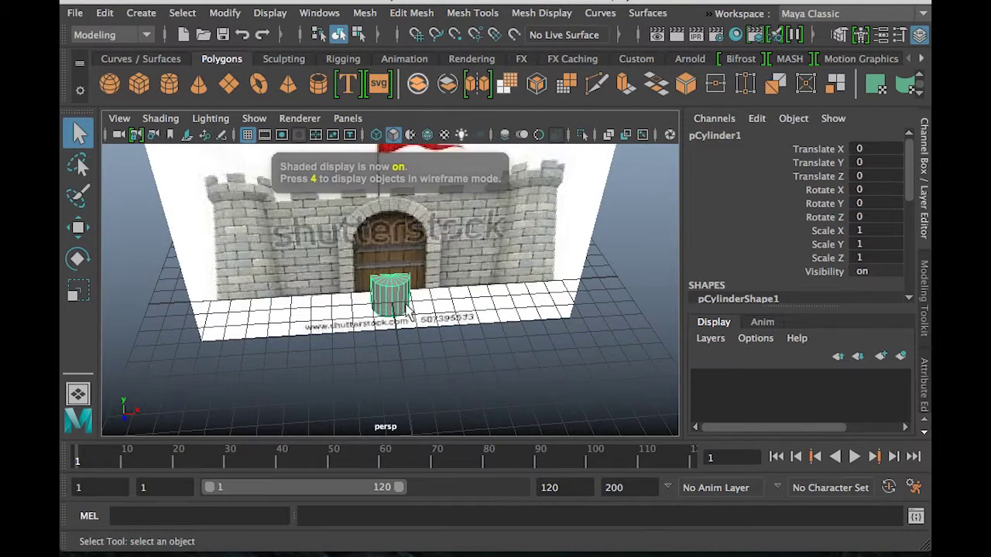
pyautogui.press('4')
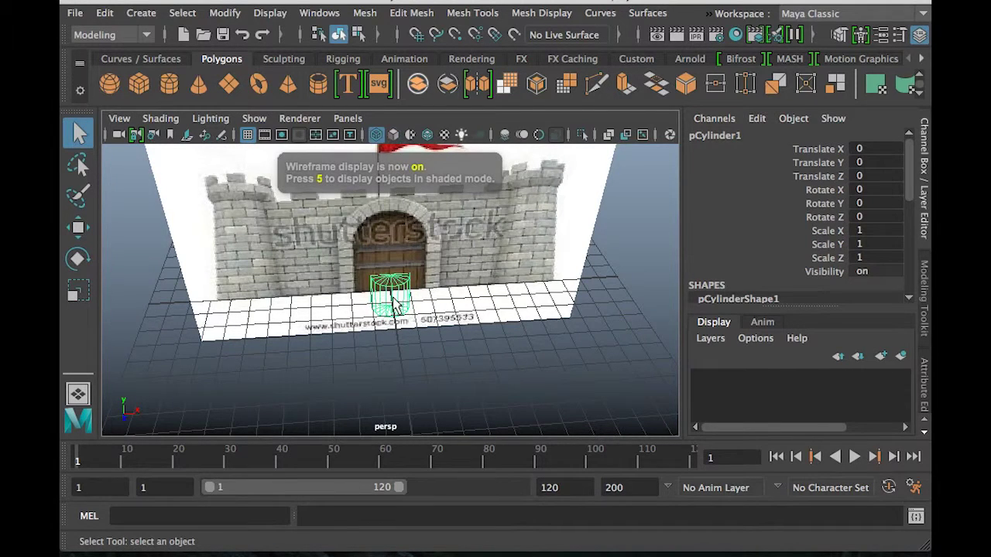
pyautogui.press('5')
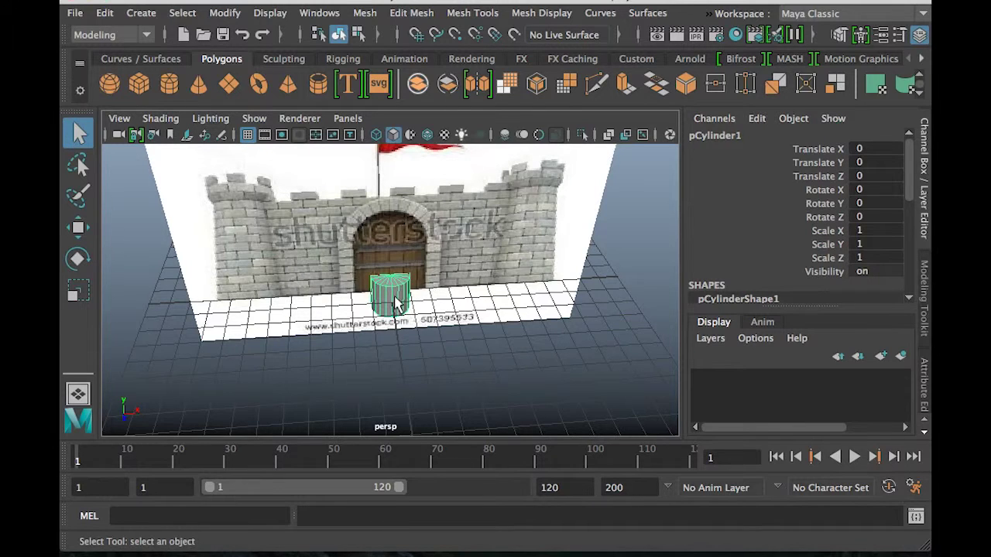
# Rotate the cylinder to exactly 90 degrees about X so its round cap faces forward
pyautogui.press('w')
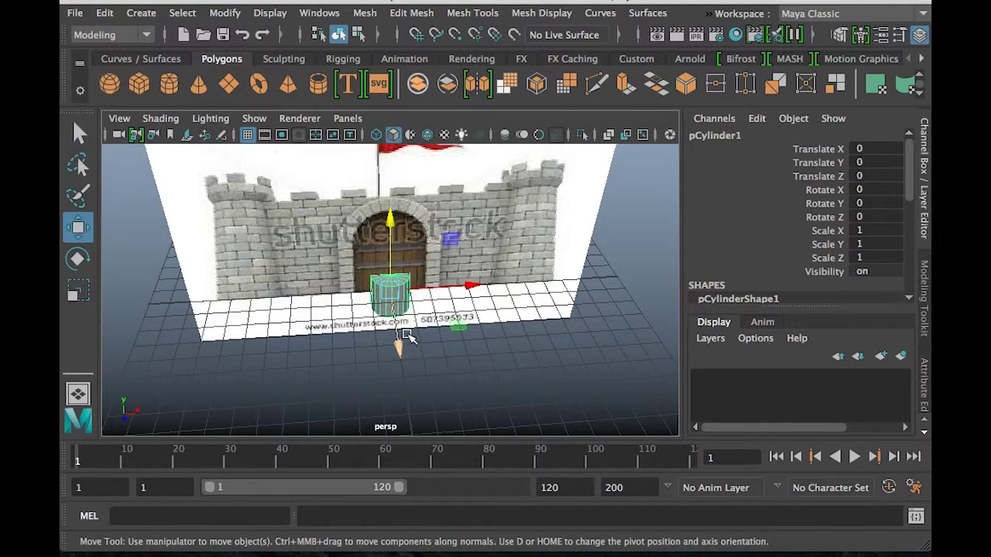
pyautogui.press('e')
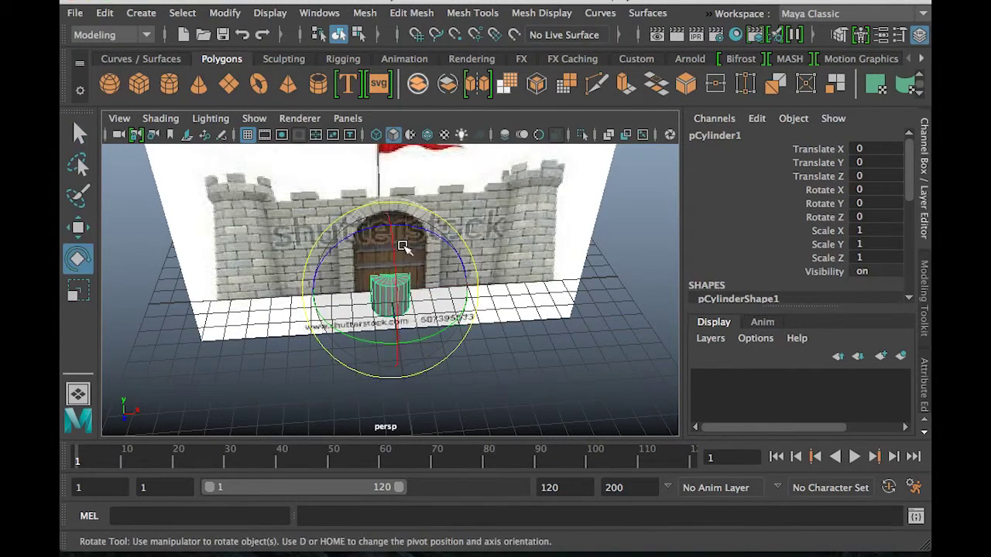
pyautogui.moveTo(394, 243); pyautogui.dragTo(395, 293)
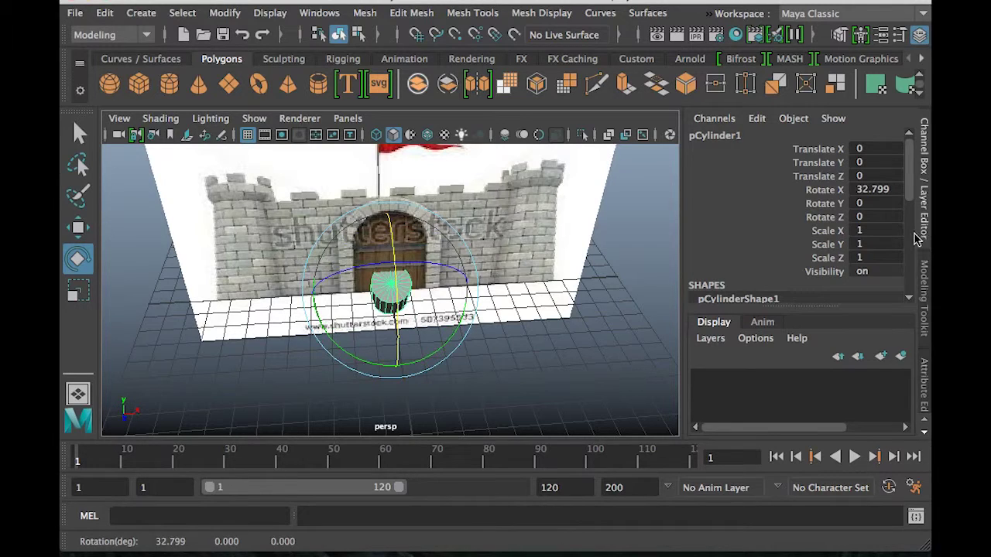
pyautogui.click(895, 189)
pyautogui.click(895, 189)
pyautogui.write('90')
pyautogui.press('Return')
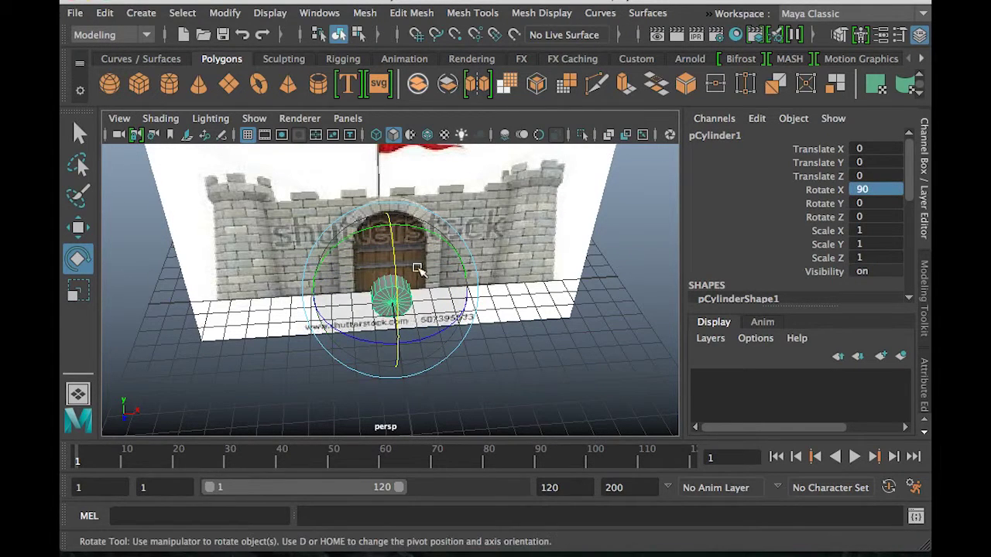
# In the front view, fit the cylinder to the door arch at about 2.95 in Y with a uniform scale of about 1.78
pyautogui.press('w')
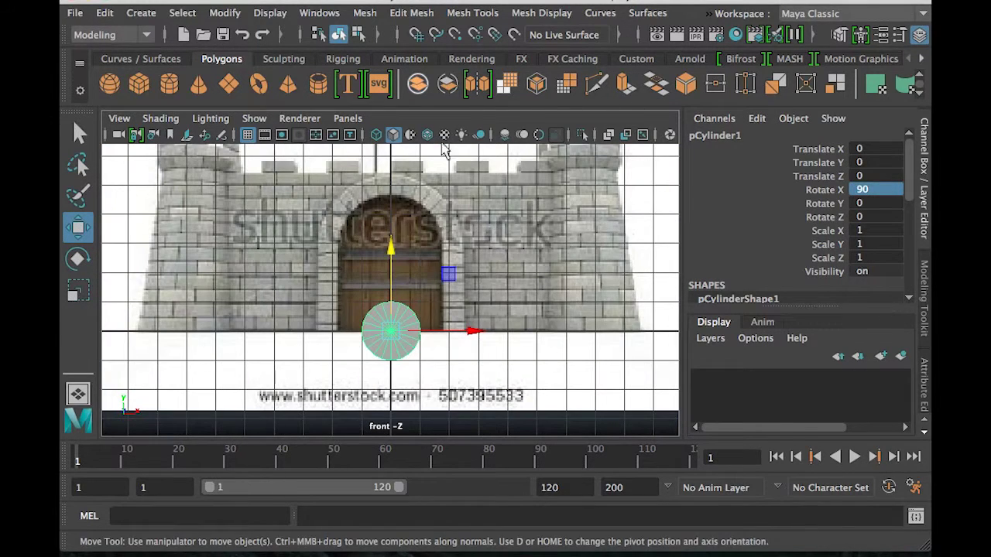
pyautogui.moveTo(391, 252); pyautogui.dragTo(395, 151)
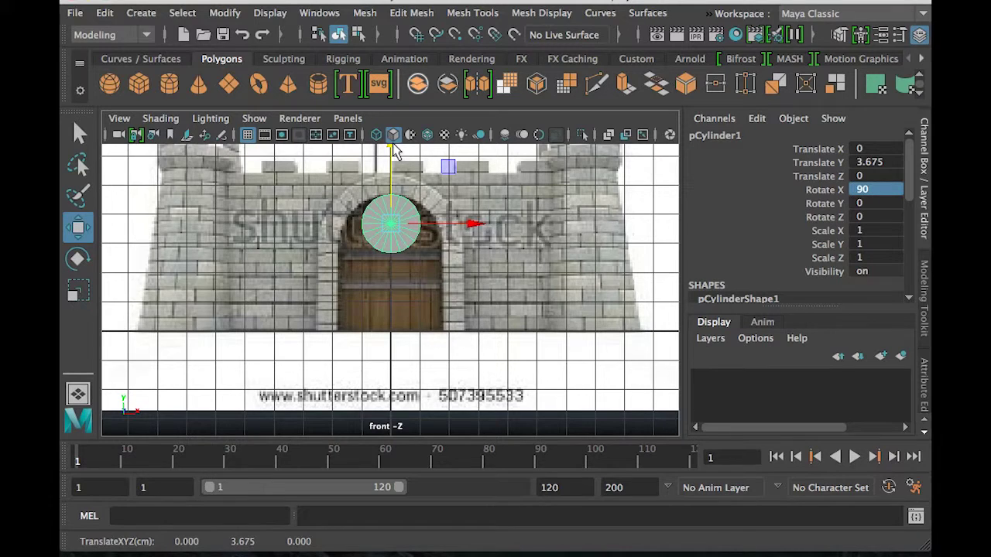
pyautogui.press('r')
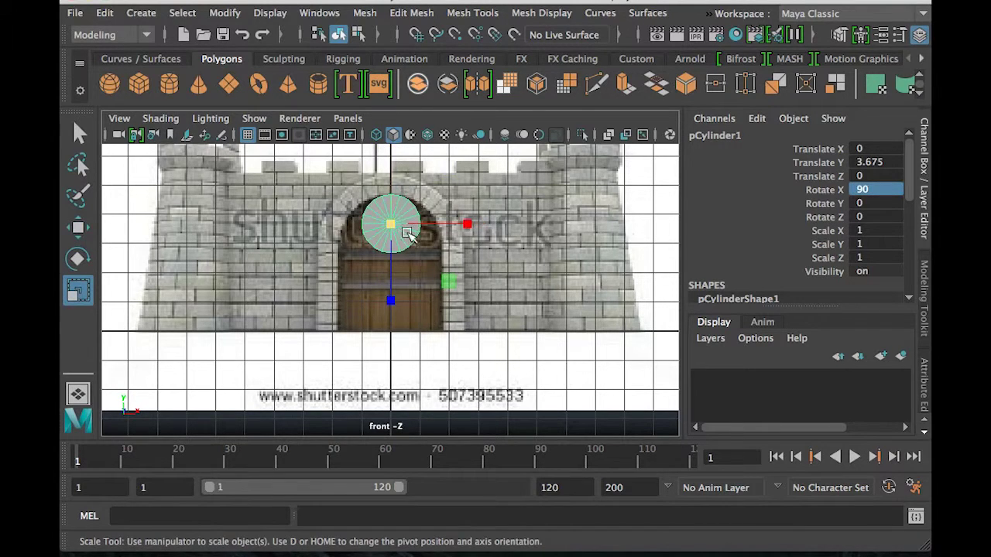
pyautogui.moveTo(392, 225); pyautogui.dragTo(429, 244)
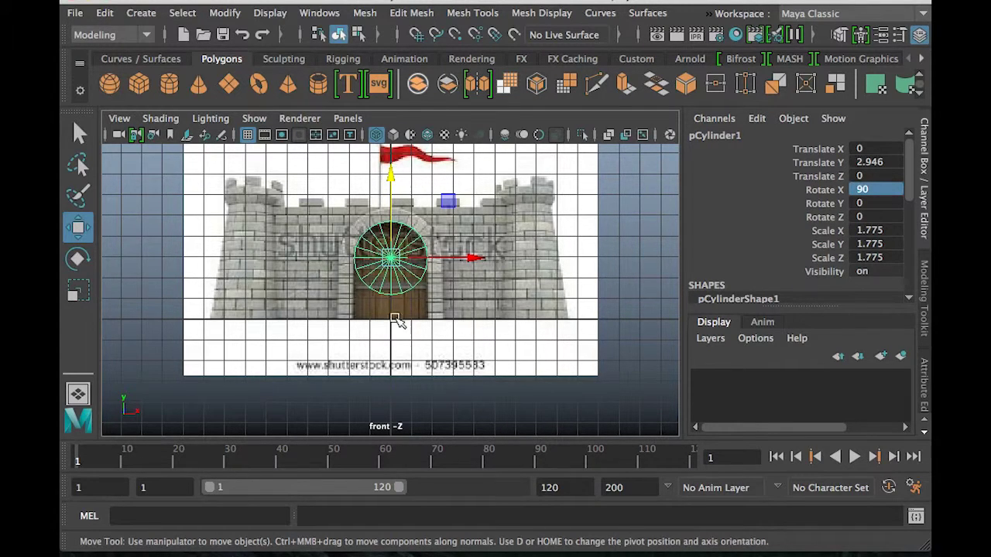
# Switch the cylinder to face component mode and bring up the Modeling Toolkit
pyautogui.rightClick(397, 245)
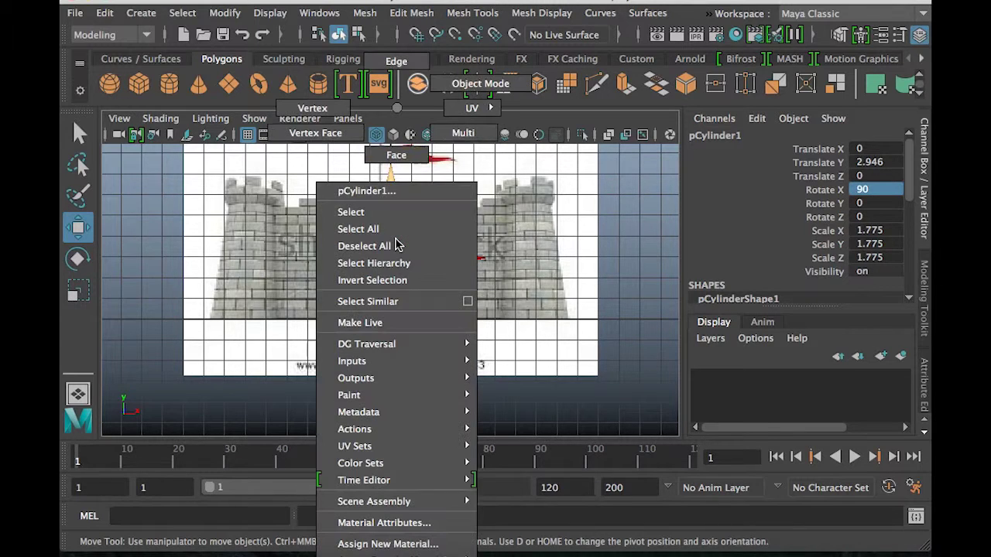
pyautogui.click(398, 156)
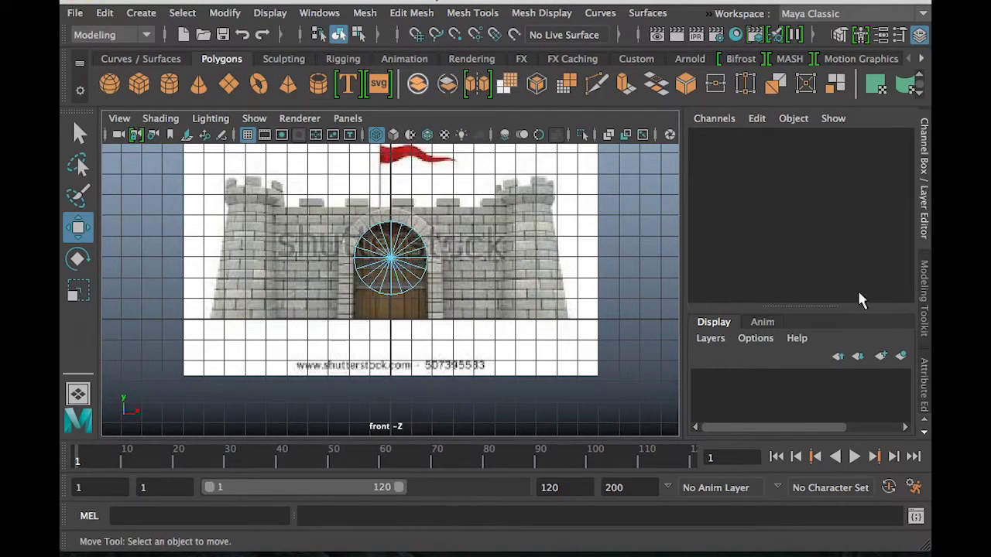
pyautogui.click(923, 283)
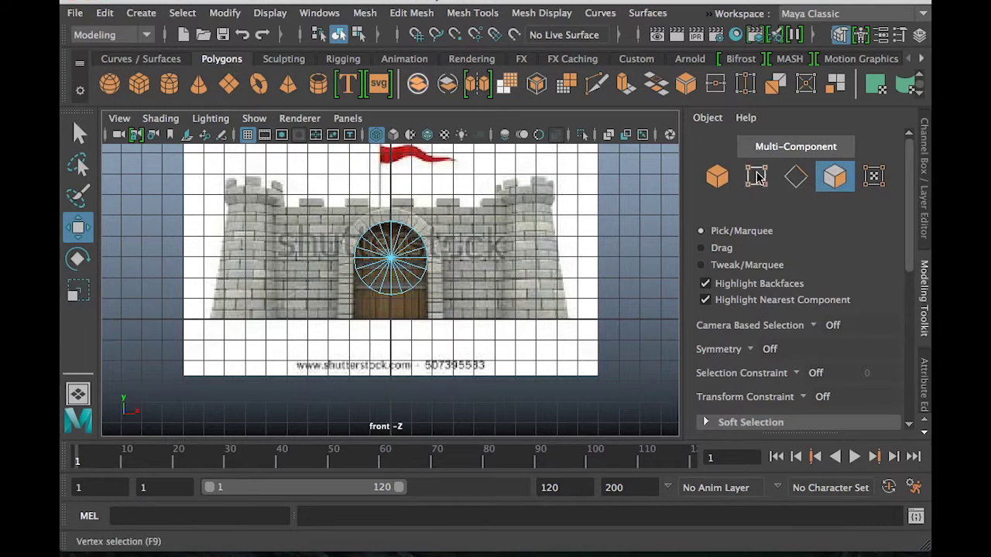
# Frame the cylinder in the maximized perspective view and select a single face on it
pyautogui.scroll(-3, 385, 313)
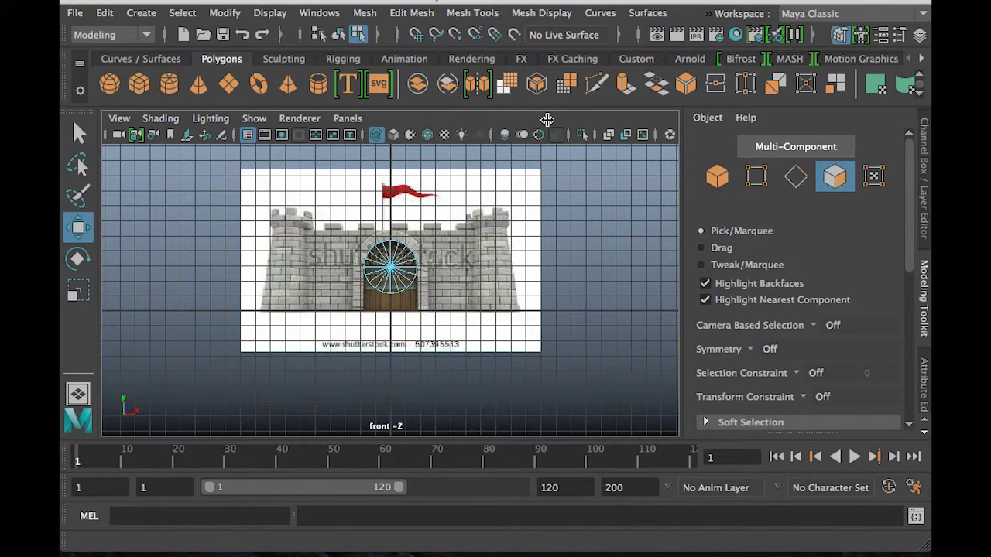
pyautogui.press('space')
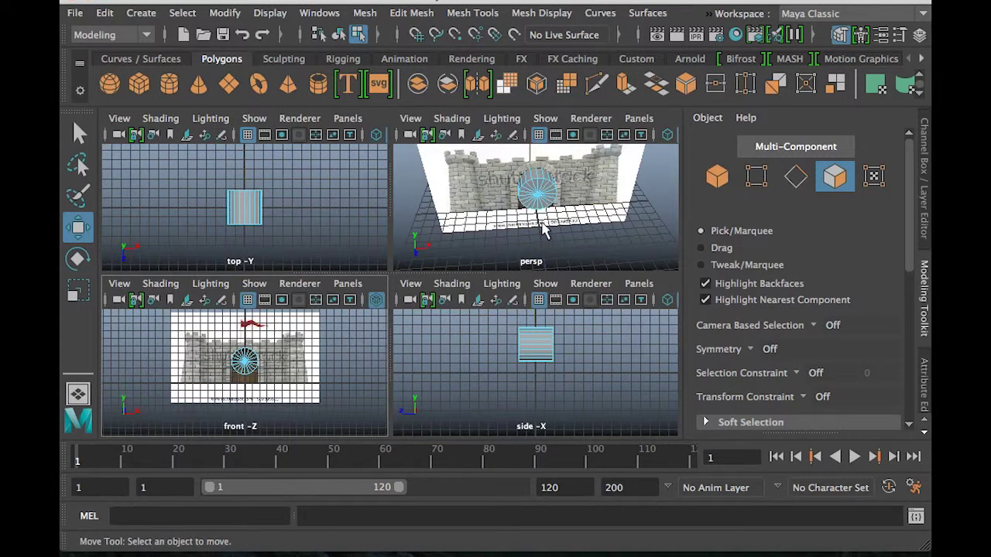
pyautogui.press('f')
pyautogui.press('space')
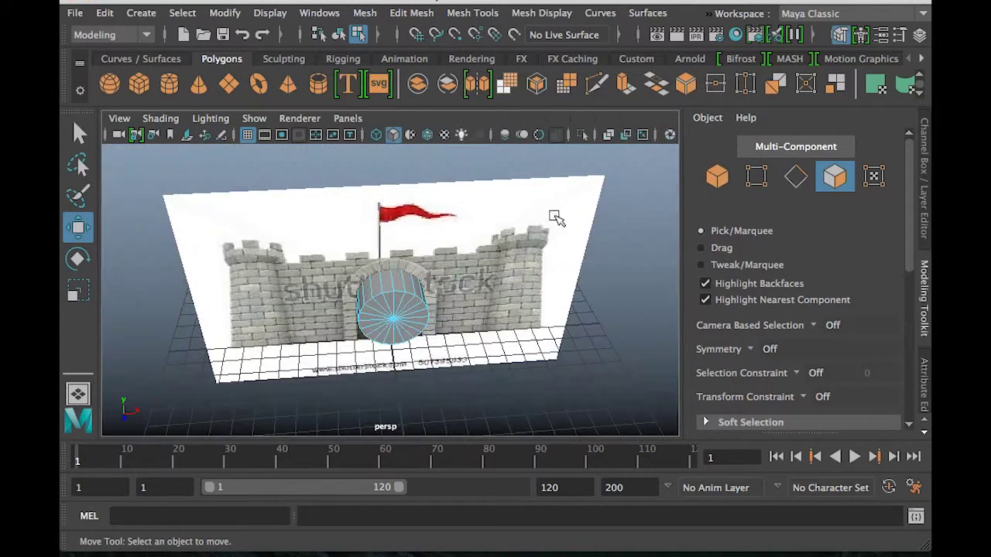
pyautogui.keyDown('alt'); pyautogui.moveTo(394, 289); pyautogui.dragTo(375, 314); pyautogui.keyUp('alt')
pyautogui.scroll(10, 387, 302)
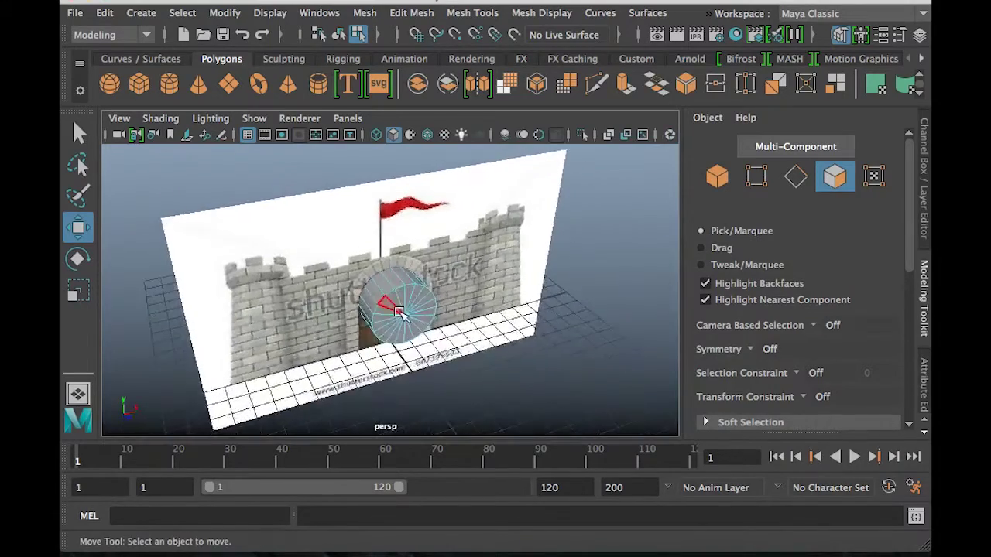
pyautogui.click(407, 298)
pyautogui.scroll(-10, 395, 280)
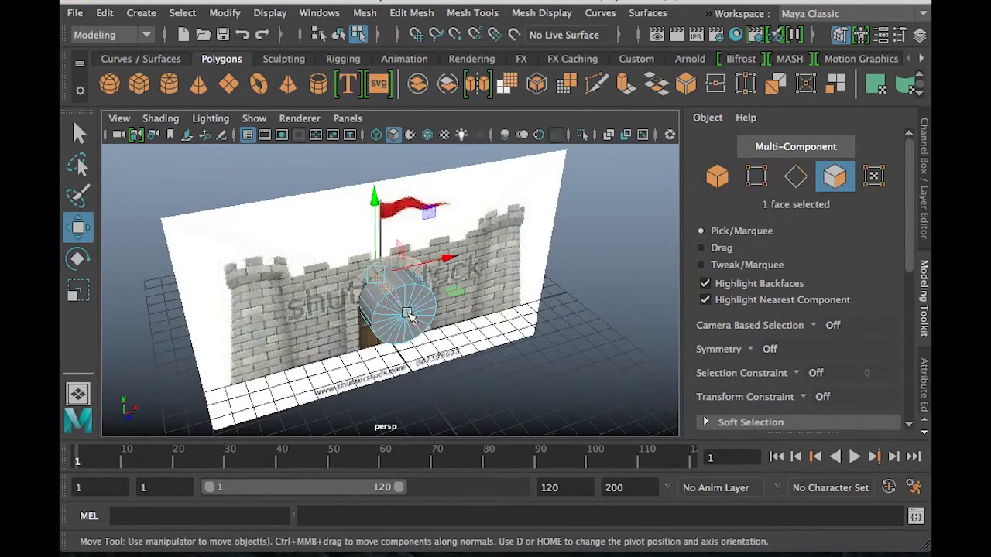
# Try vertex and edge selection by picking one of each on the cylinder, ending in face selection mode
pyautogui.click(757, 178)
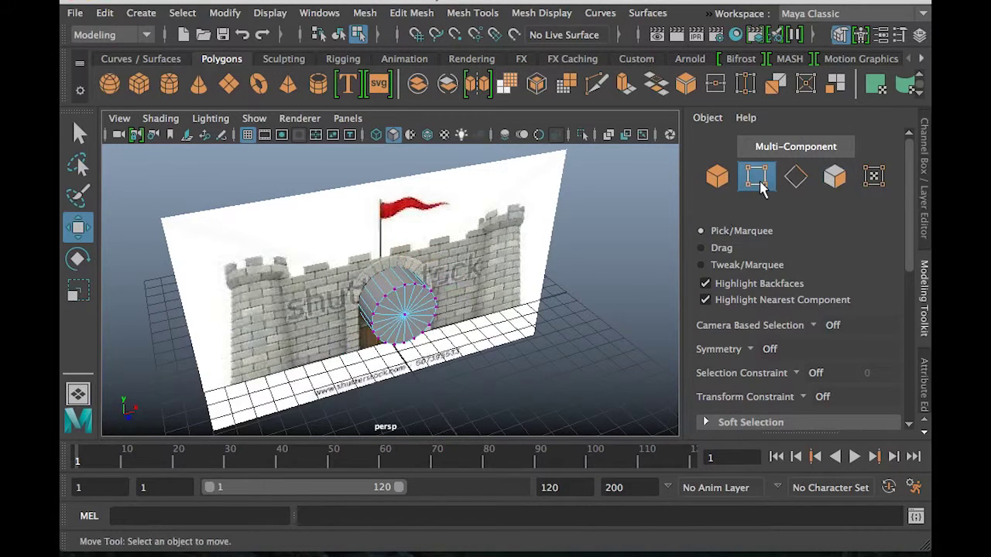
pyautogui.click(395, 290)
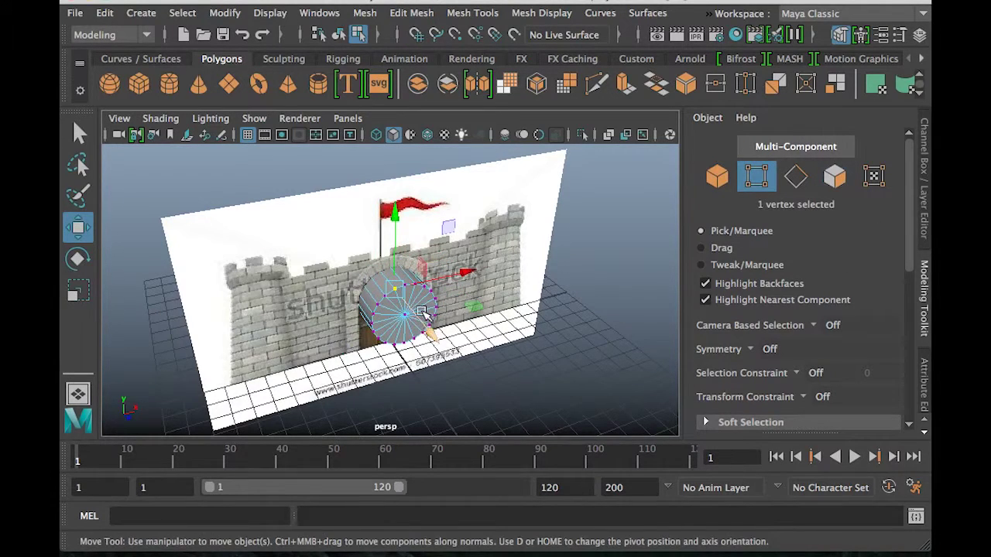
pyautogui.click(795, 177)
pyautogui.click(406, 322)
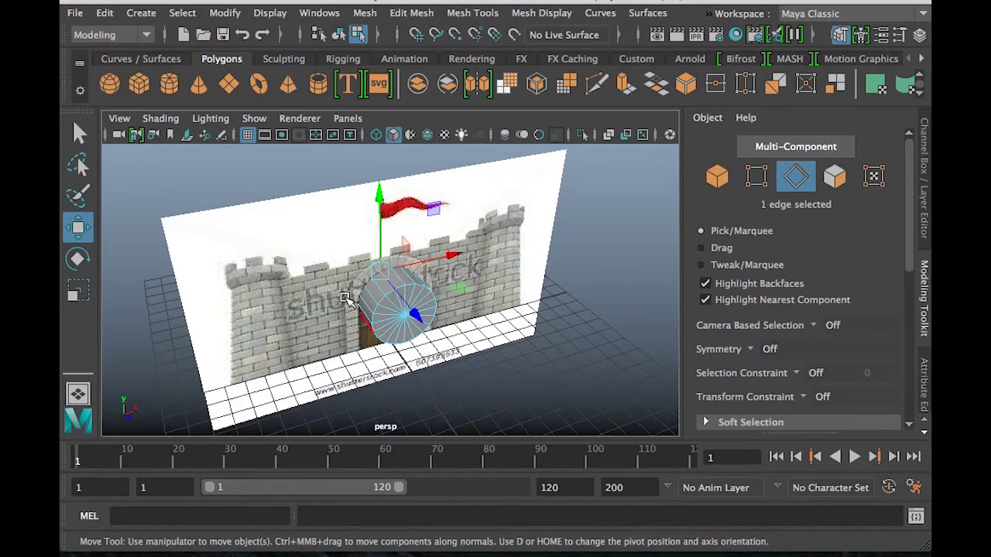
pyautogui.click(834, 178)
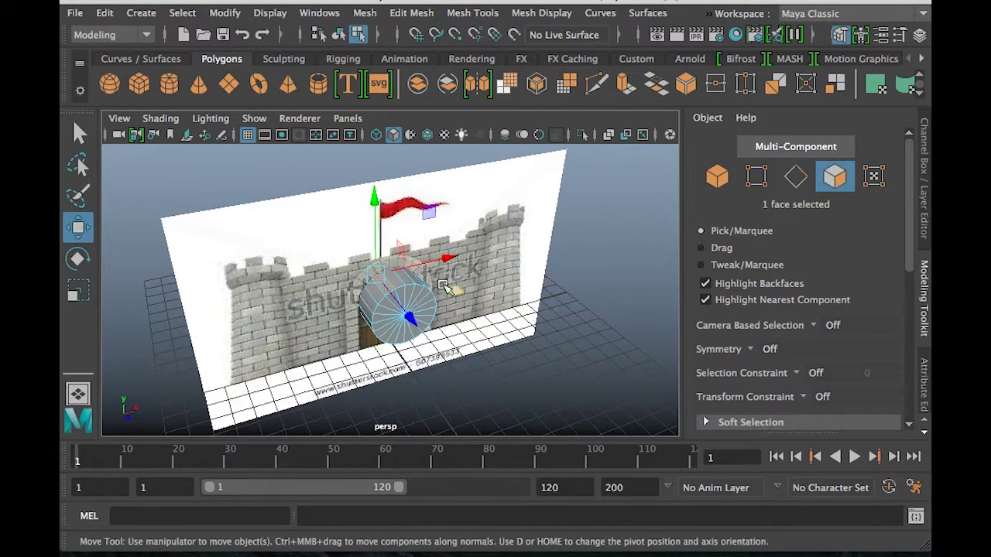
# Select all faces of the cylinder's lower half in the maximized front view
pyautogui.press('space')
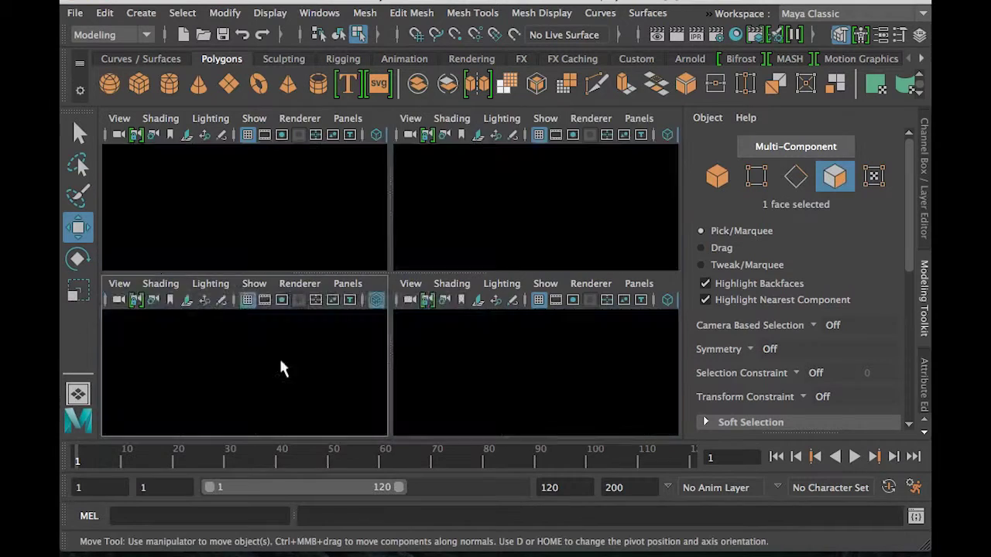
pyautogui.press('space')
pyautogui.scroll(3, 420, 314)
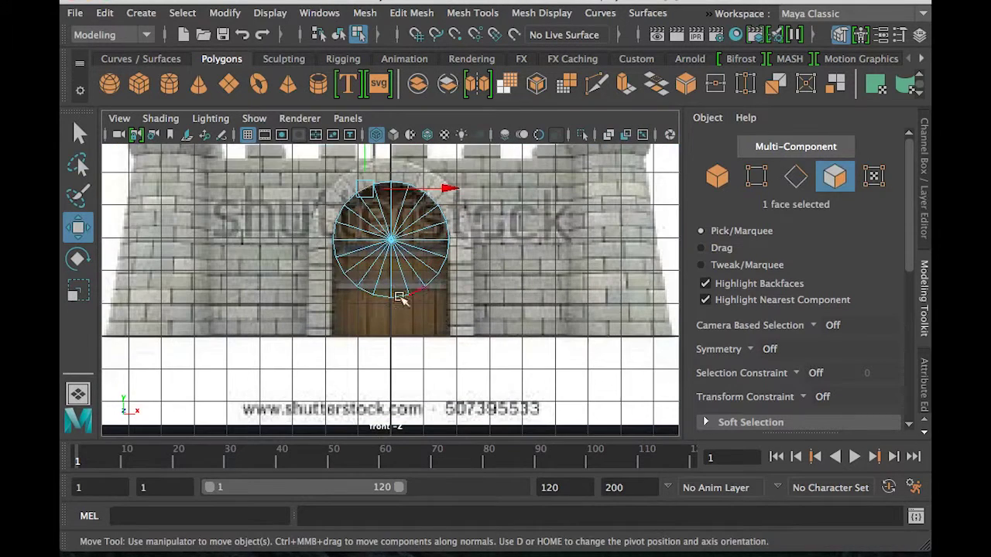
pyautogui.moveTo(288, 247); pyautogui.dragTo(533, 331)
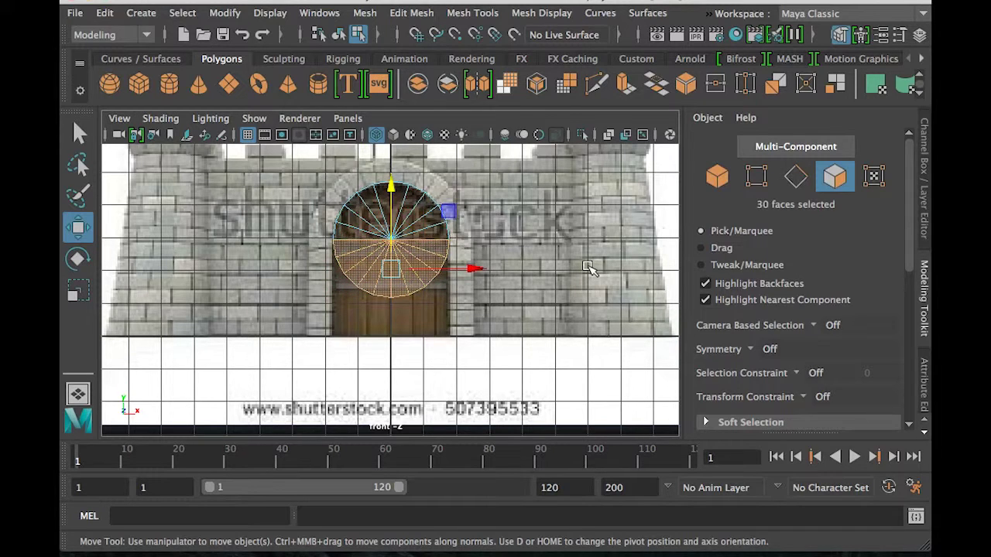
# Delete the cylinder's lower-half faces and its remaining front and back cap faces, keeping only the upper curved shell
pyautogui.press('Delete')
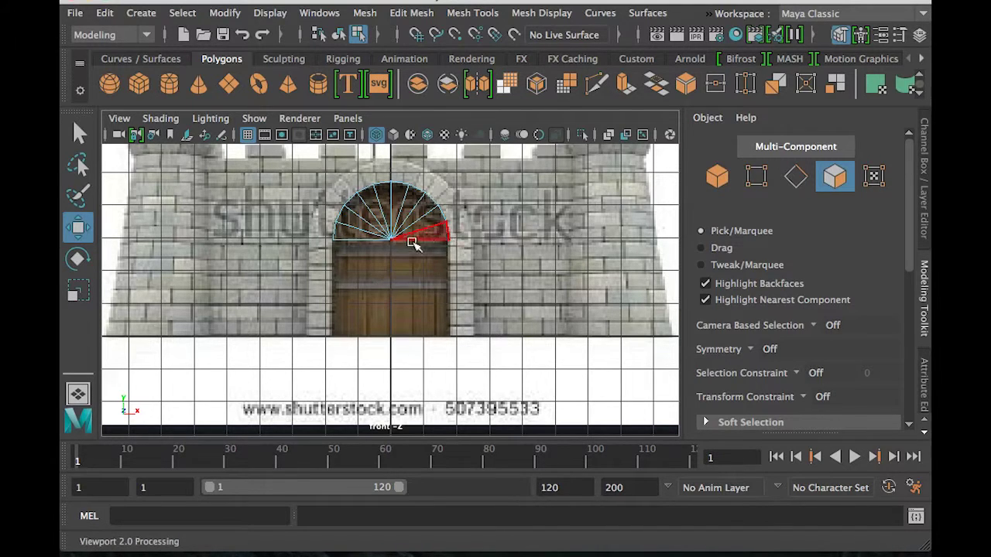
pyautogui.moveTo(370, 258); pyautogui.dragTo(412, 216)
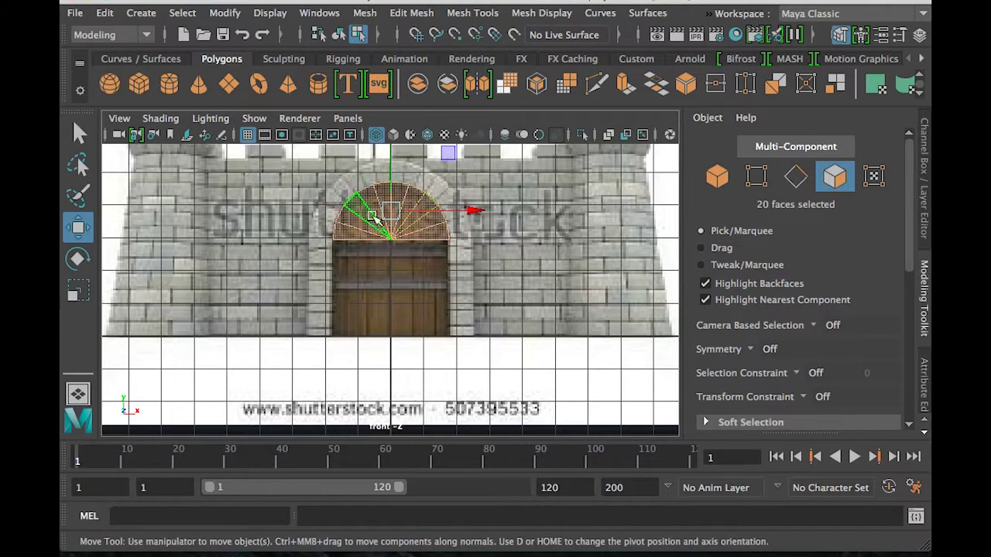
pyautogui.click(475, 231)
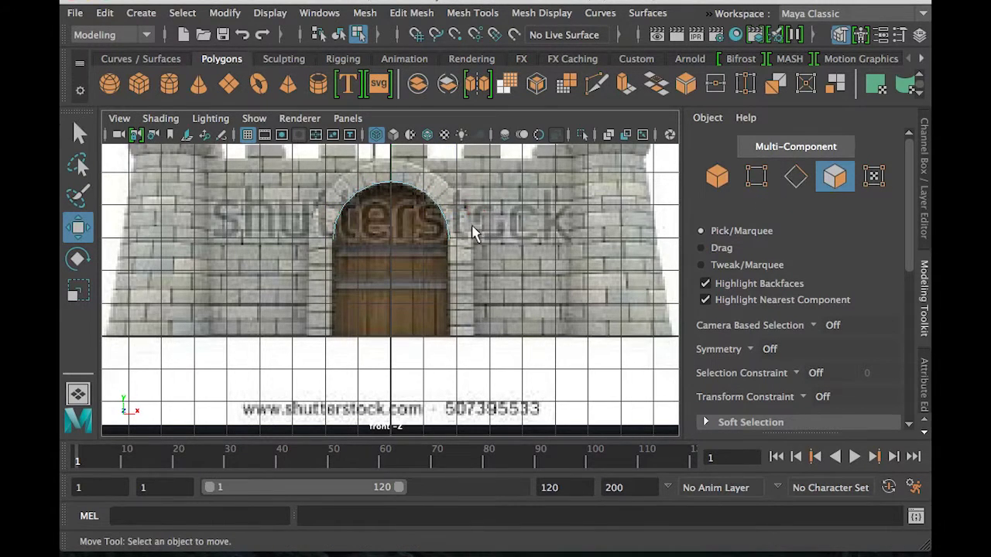
pyautogui.press('space')
pyautogui.press('space')
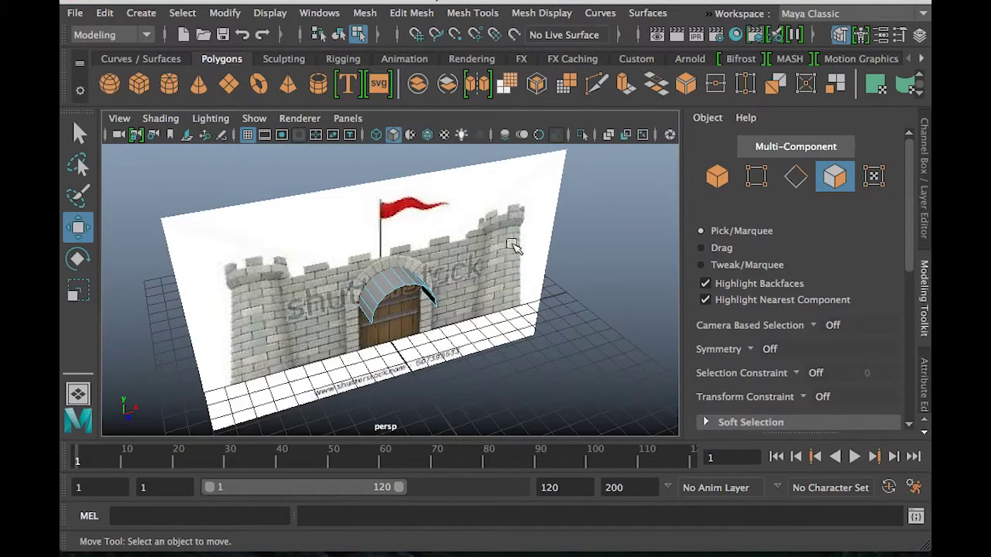
# Select all faces of the half-cylinder arch in face component mode
pyautogui.keyDown('alt'); pyautogui.moveTo(400, 294); pyautogui.dragTo(376, 295); pyautogui.keyUp('alt')
pyautogui.keyDown('alt'); pyautogui.moveTo(393, 332); pyautogui.dragTo(403, 280); pyautogui.keyUp('alt')
pyautogui.keyDown('alt'); pyautogui.moveTo(380, 324); pyautogui.dragTo(363, 301); pyautogui.keyUp('alt')
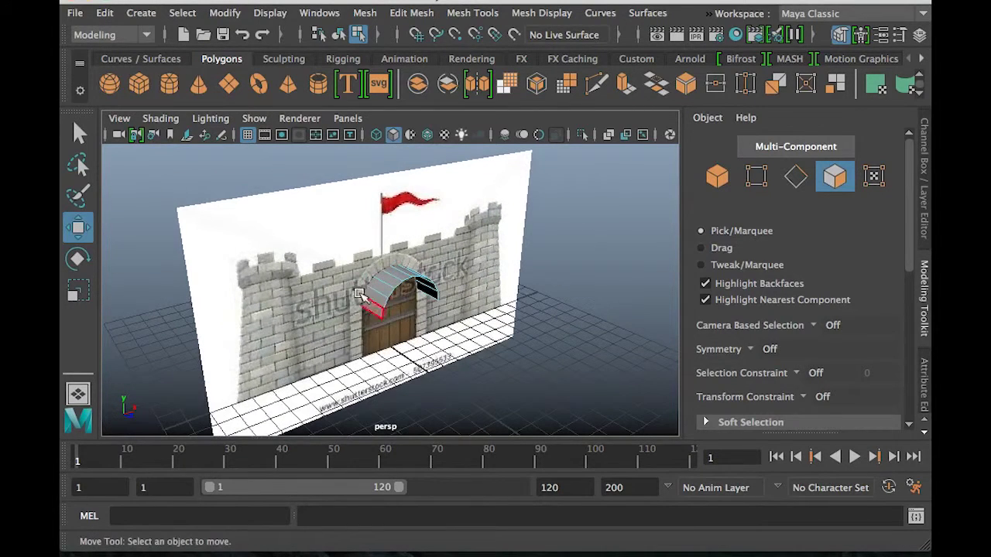
pyautogui.click(403, 267)
pyautogui.keyDown('alt'); pyautogui.moveTo(402, 267); pyautogui.dragTo(408, 238); pyautogui.keyUp('alt')
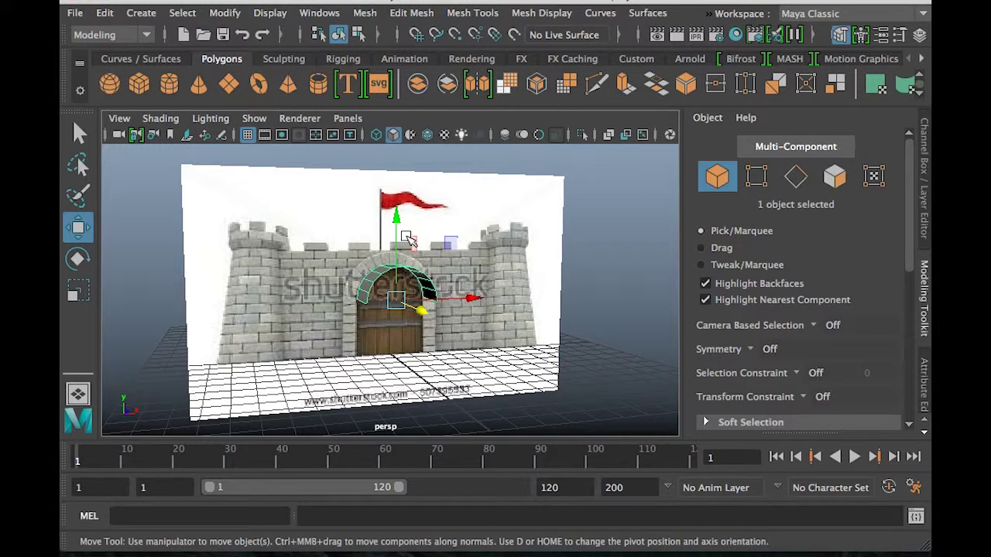
pyautogui.click(835, 177)
pyautogui.moveTo(318, 222); pyautogui.dragTo(576, 386)
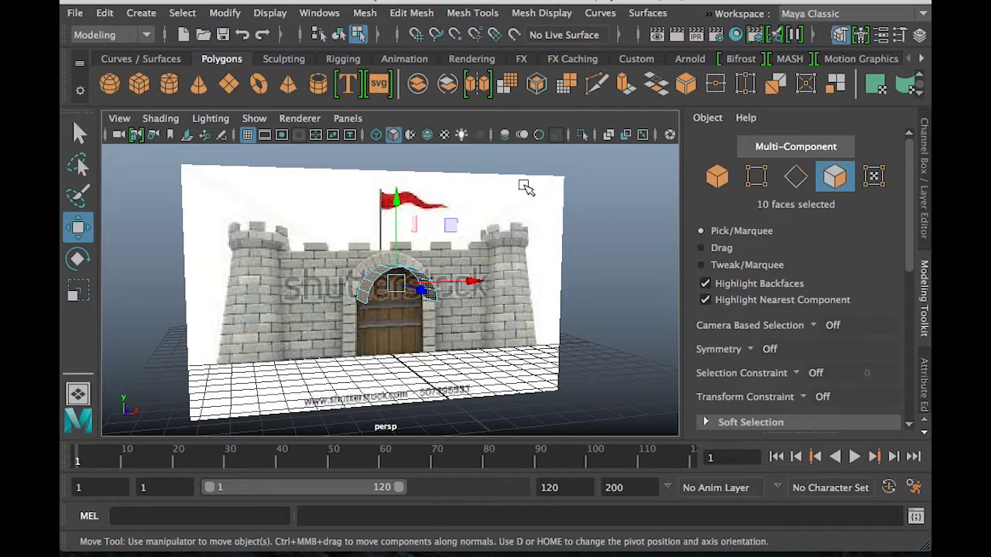
# Extrude the arch faces outward with a Local Translate Z of 0.675 to match the stone door frame, undoing a trial thickness of 1.6
pyautogui.moveTo(353, 240)
pyautogui.keyDown('alt'); pyautogui.mouseDown()
pyautogui.moveTo(559, 254)
pyautogui.moveTo(603, 228)
pyautogui.moveTo(350, 257)
pyautogui.mouseUp(); pyautogui.keyUp('alt')
pyautogui.moveTo(910, 160); pyautogui.dragTo(910, 281)
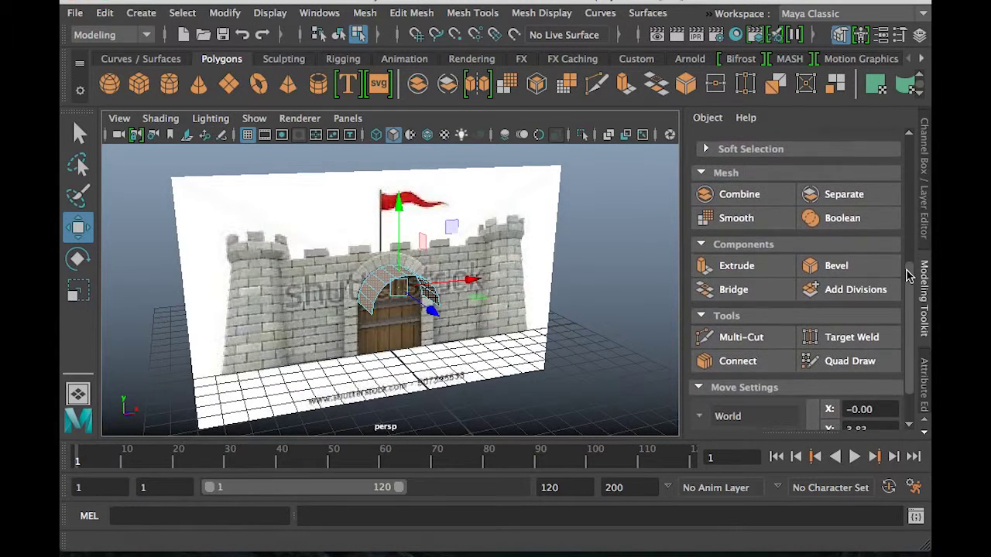
pyautogui.click(737, 267)
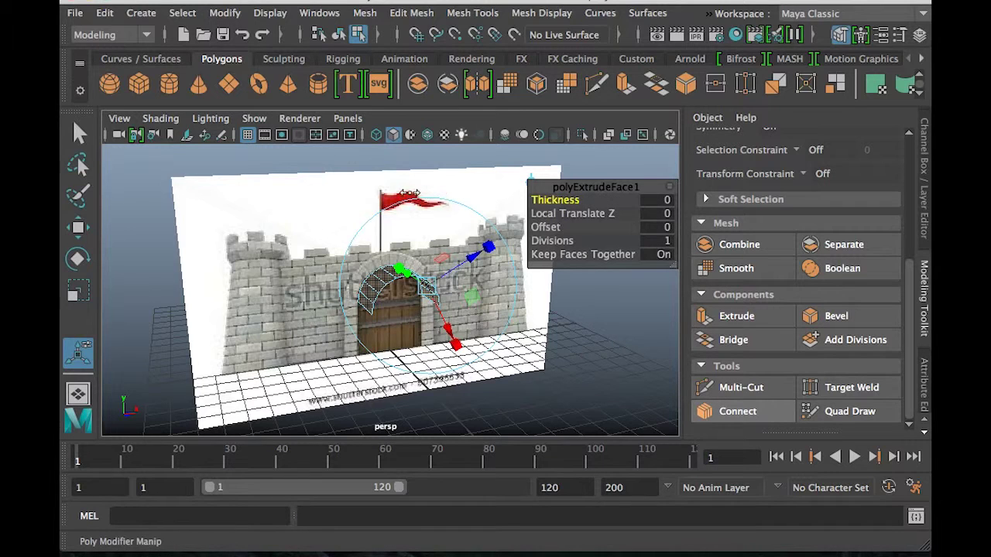
pyautogui.moveTo(586, 196)
pyautogui.mouseDown()
pyautogui.moveTo(603, 198)
pyautogui.moveTo(569, 200)
pyautogui.moveTo(602, 201)
pyautogui.moveTo(559, 208)
pyautogui.moveTo(578, 211)
pyautogui.mouseUp()
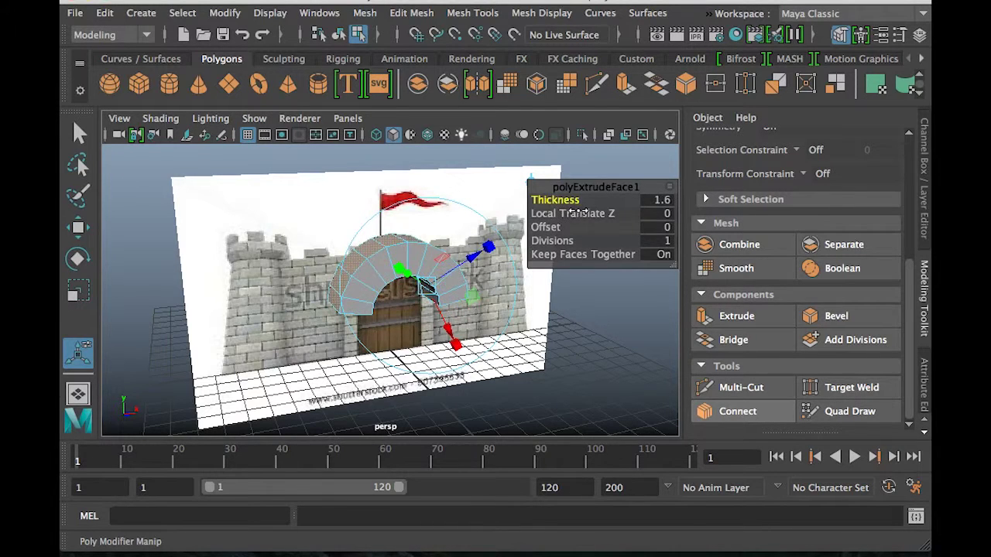
pyautogui.hotkey('ctrl', 'z')
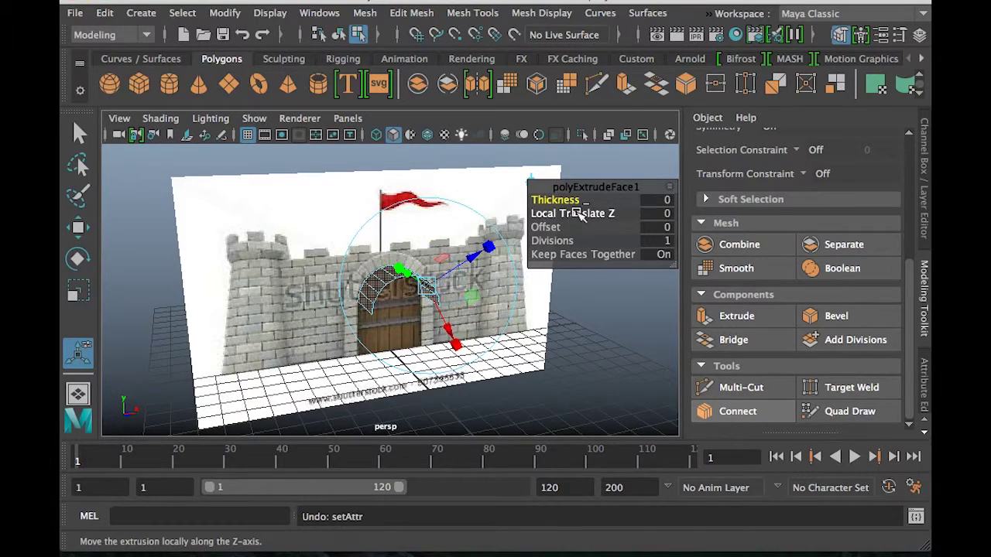
pyautogui.keyDown('alt'); pyautogui.moveTo(514, 298); pyautogui.dragTo(439, 307); pyautogui.keyUp('alt')
pyautogui.scroll(5, 439, 309)
pyautogui.moveTo(490, 280); pyautogui.dragTo(519, 270)
pyautogui.keyDown('alt'); pyautogui.moveTo(357, 323); pyautogui.dragTo(429, 306); pyautogui.keyUp('alt')
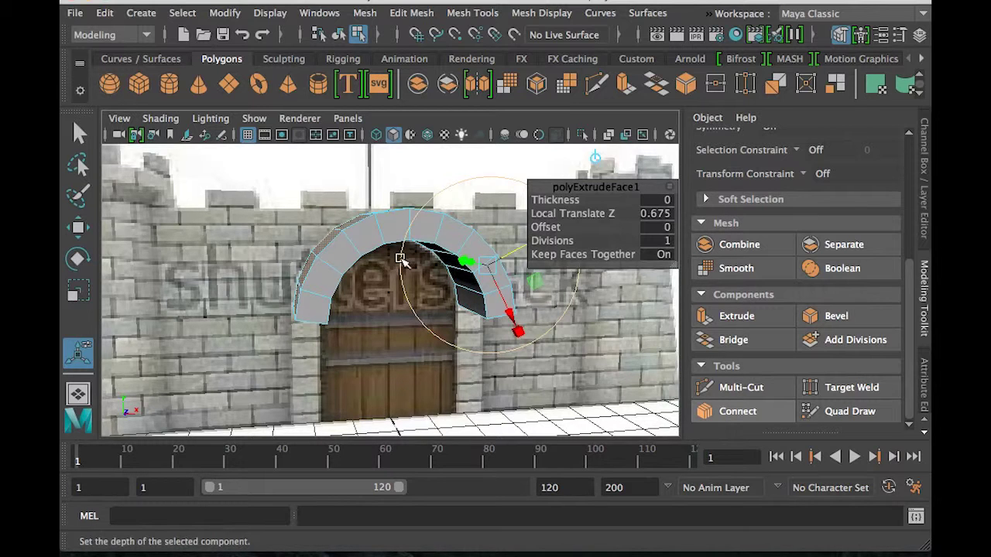
pyautogui.press('space')
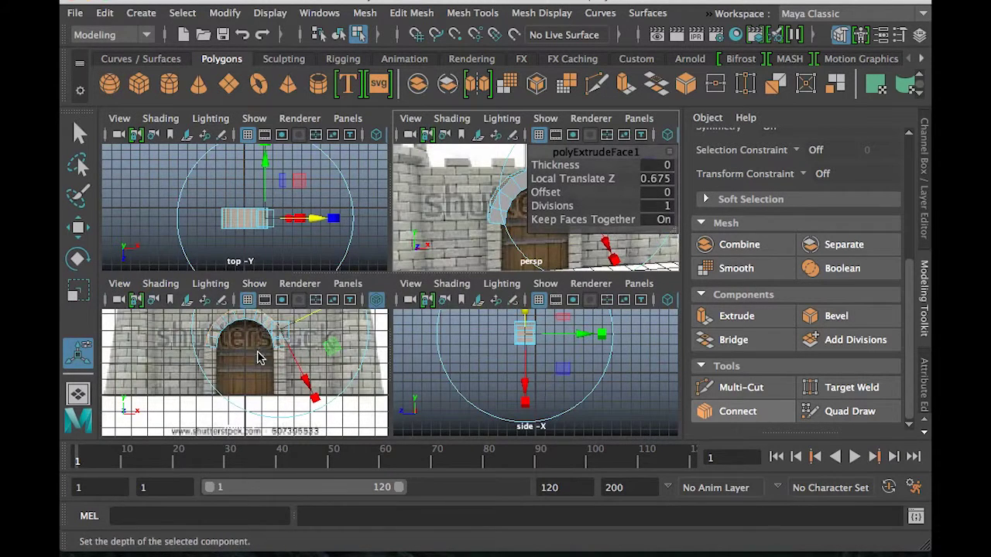
pyautogui.press('space')
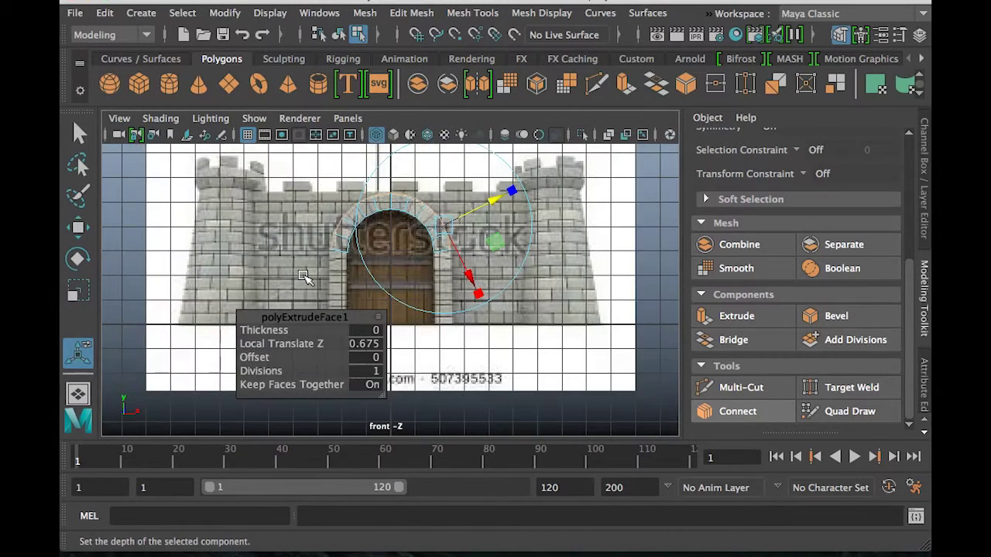
pyautogui.scroll(3, 425, 270)
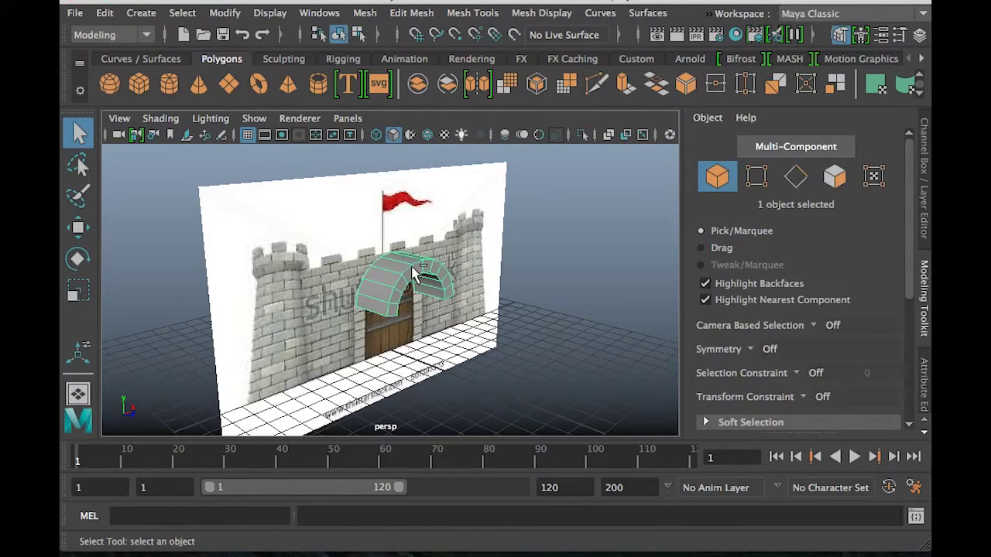
# Duplicate the arch and move the copy above and behind the reference picture, to about Y 10.5 and Z -13.8
pyautogui.hotkey('ctrl', 'd')
pyautogui.press('w')
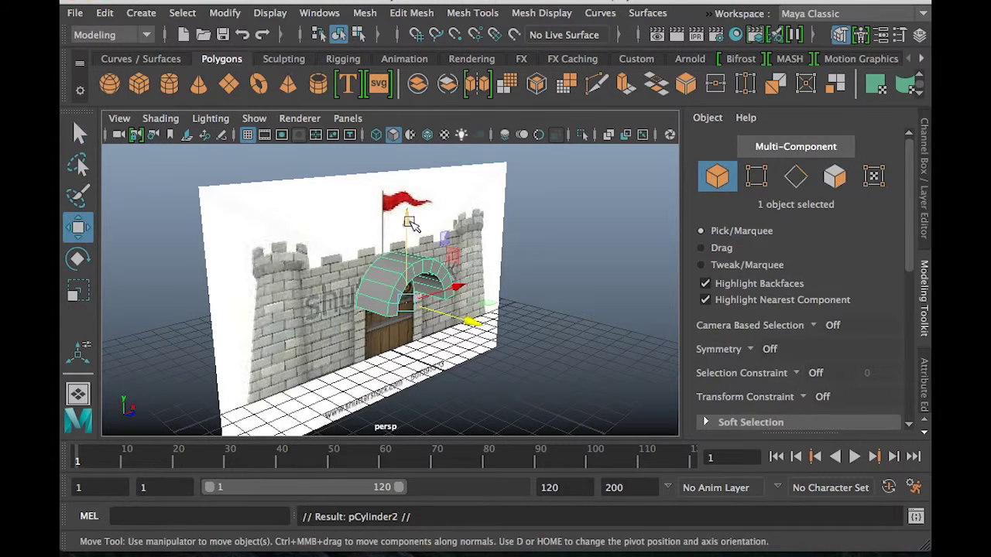
pyautogui.moveTo(408, 222); pyautogui.dragTo(416, 132)
pyautogui.scroll(-5, 524, 226)
pyautogui.scroll(3, 418, 193)
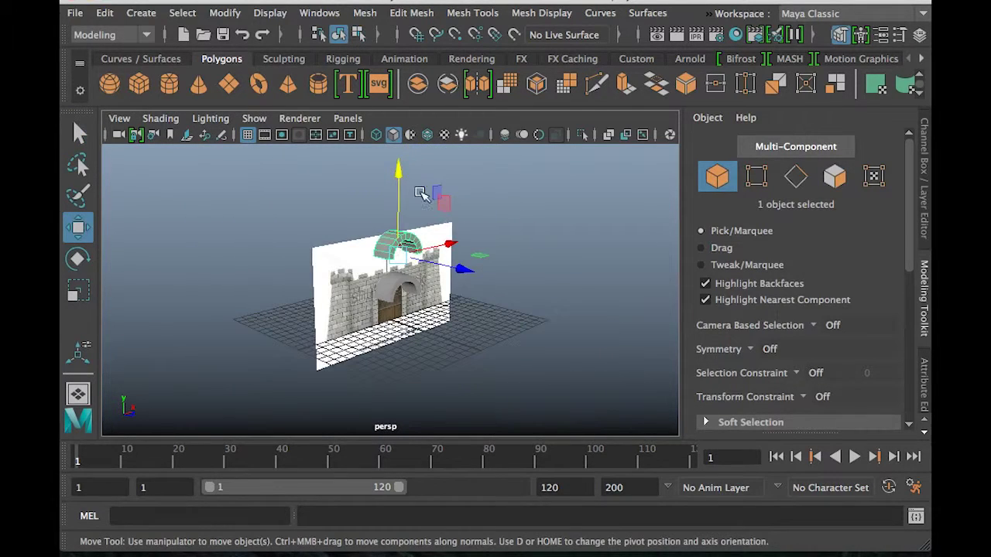
pyautogui.moveTo(401, 176); pyautogui.dragTo(402, 154)
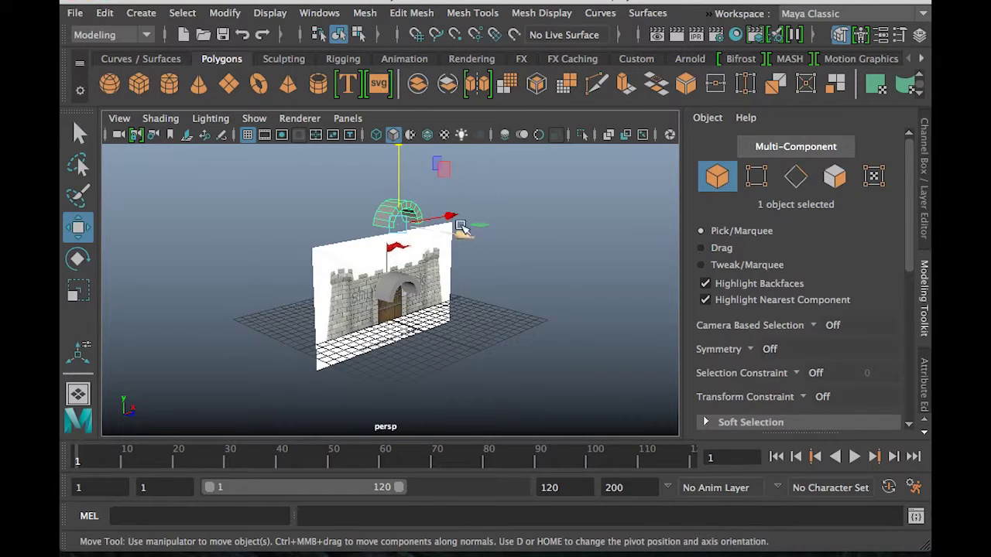
pyautogui.scroll(-2, 493, 227)
pyautogui.keyDown('alt'); pyautogui.moveTo(494, 229); pyautogui.dragTo(378, 260); pyautogui.keyUp('alt')
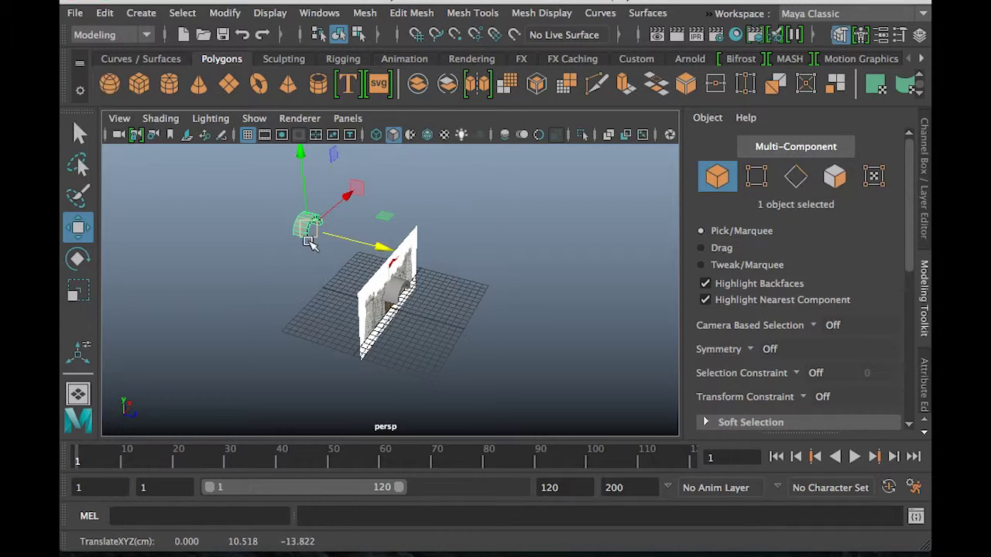
pyautogui.scroll(-2, 312, 233)
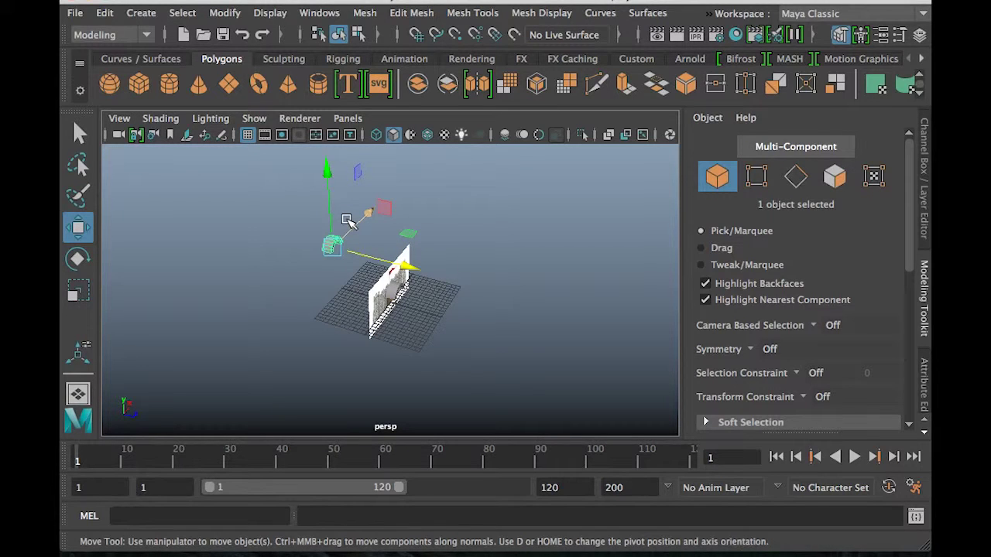
# Reverse the duplicated arch's normals and examine the effect on its shading up close
pyautogui.press('space')
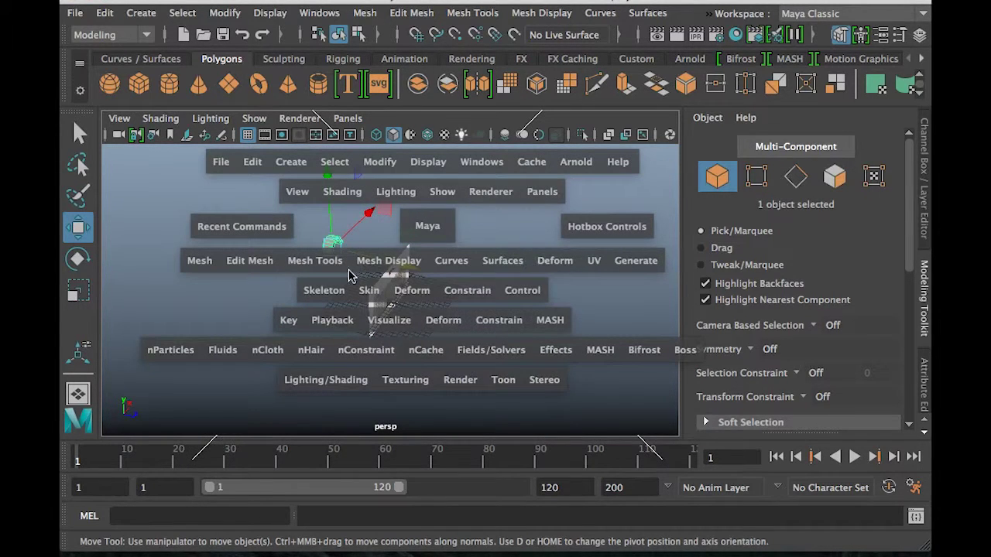
pyautogui.click(378, 263)
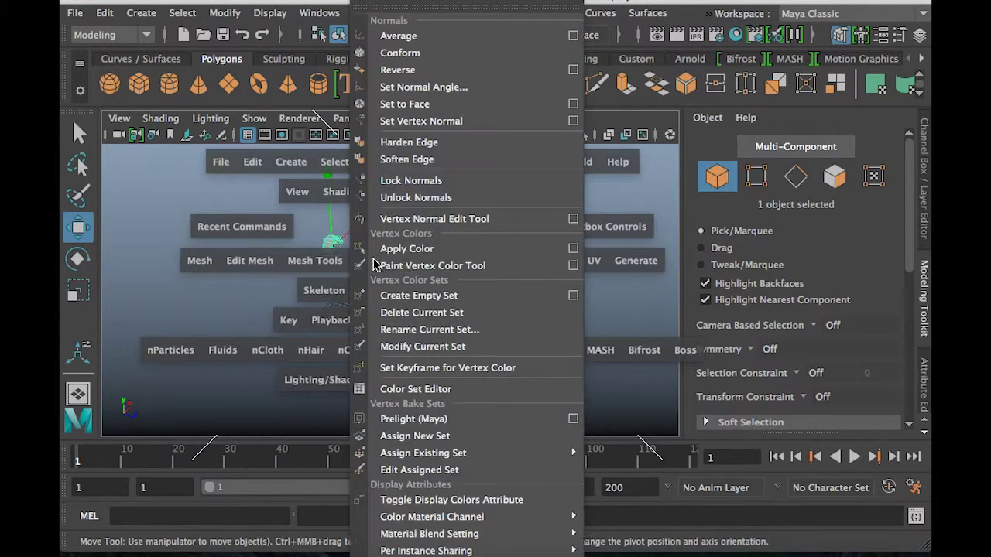
pyautogui.click(423, 72)
pyautogui.press('f')
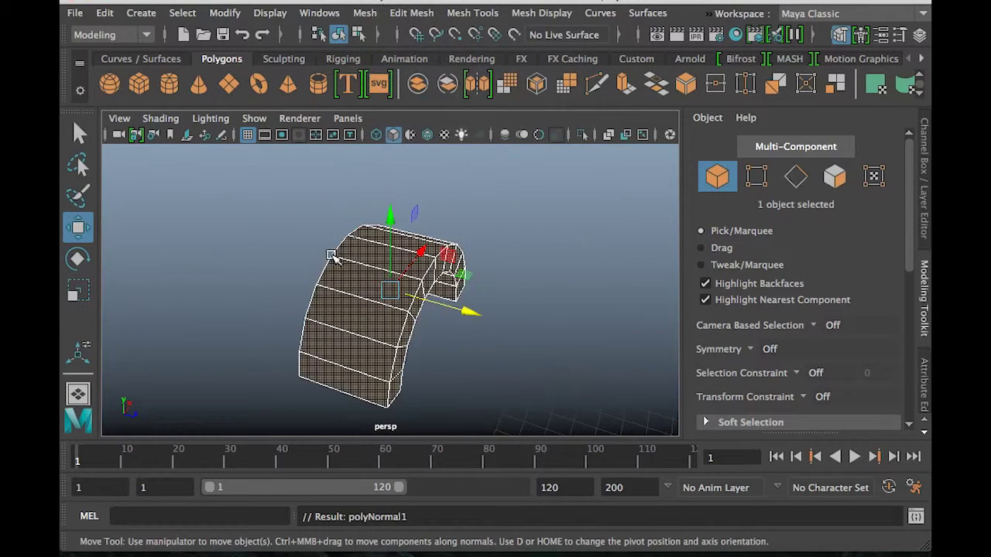
pyautogui.click(590, 247)
pyautogui.keyDown('alt'); pyautogui.moveTo(488, 323); pyautogui.dragTo(372, 272); pyautogui.keyUp('alt')
pyautogui.click(379, 271)
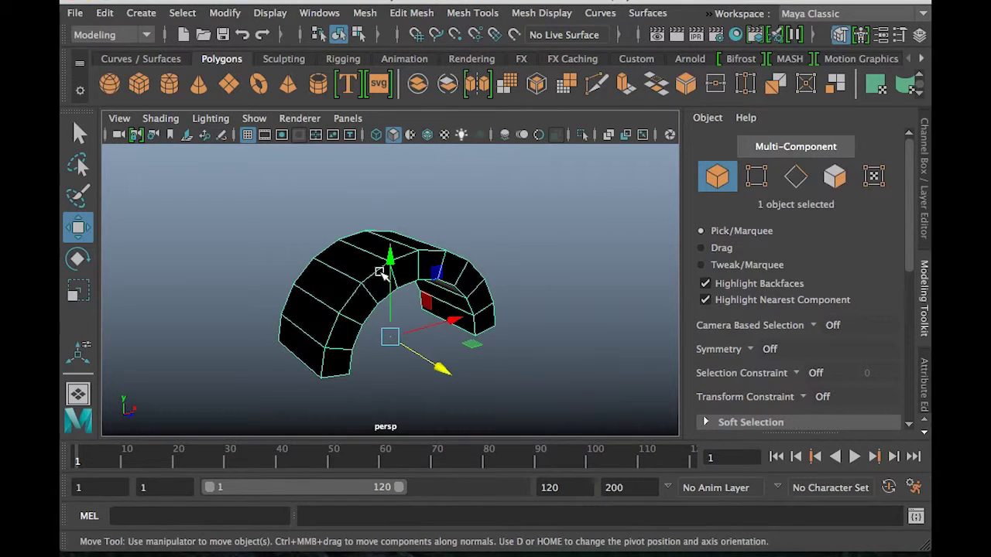
# Reverse the duplicated arch's normals a second time to restore their original direction
pyautogui.press('space')
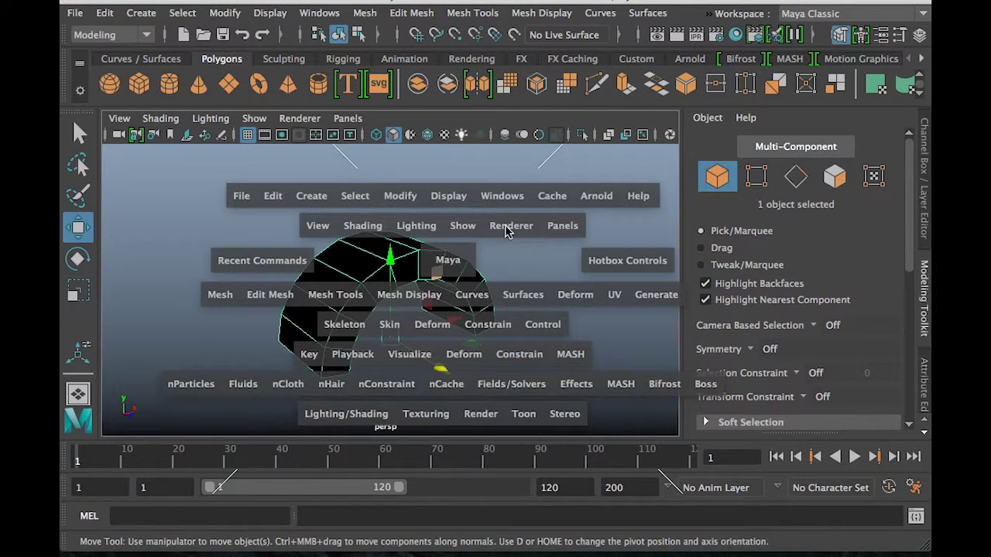
pyautogui.click(422, 295)
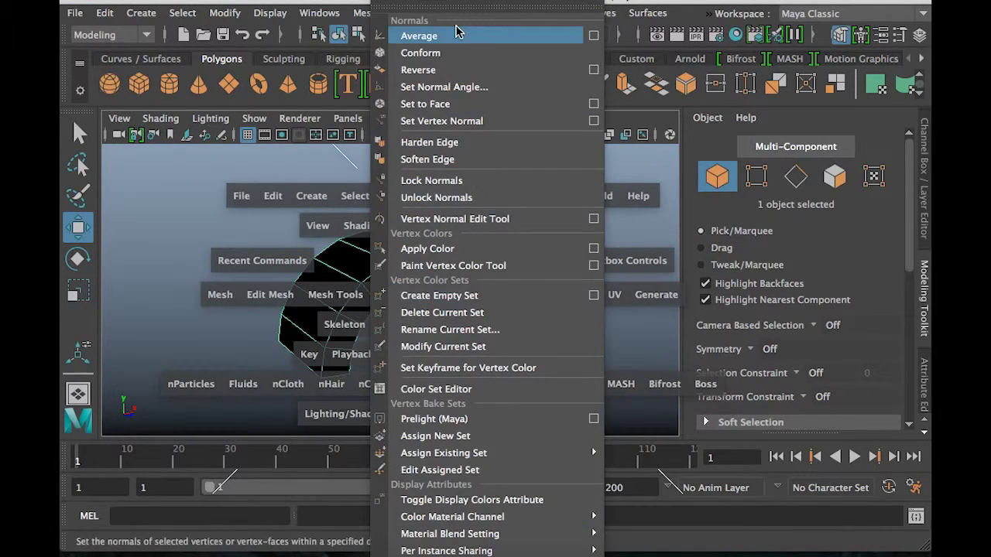
pyautogui.click(455, 71)
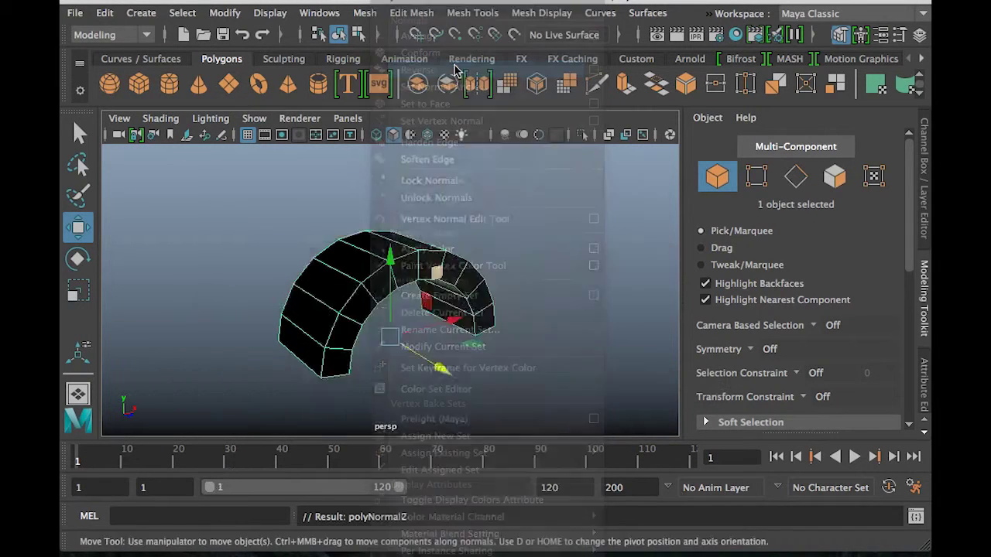
# Turn on the face normals display for the duplicated arch
pyautogui.click(271, 13)
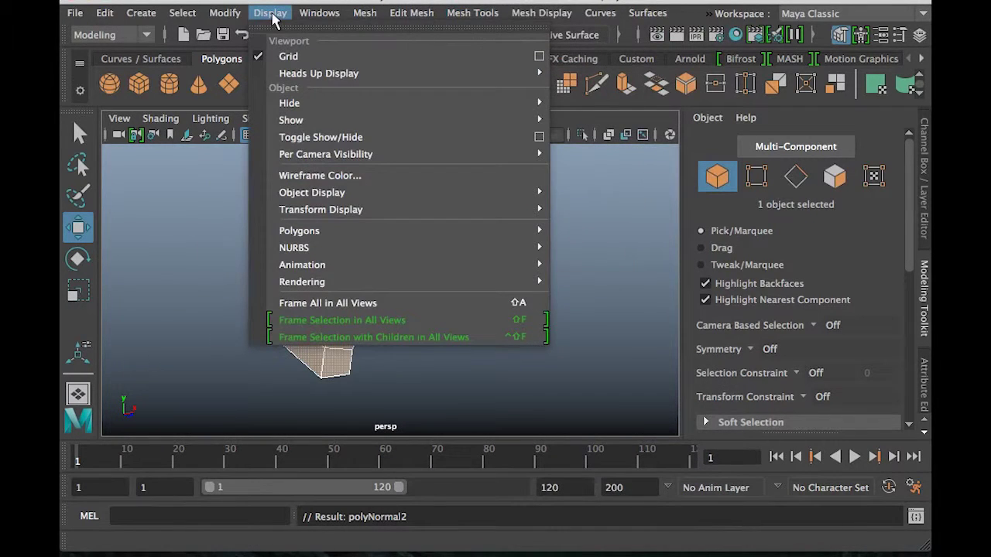
pyautogui.moveTo(326, 124)
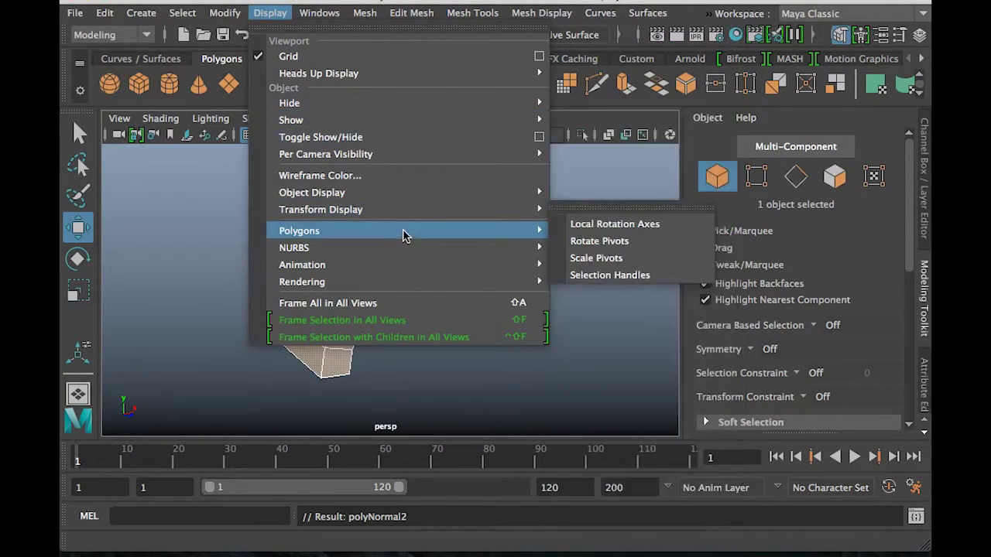
pyautogui.moveTo(404, 240)
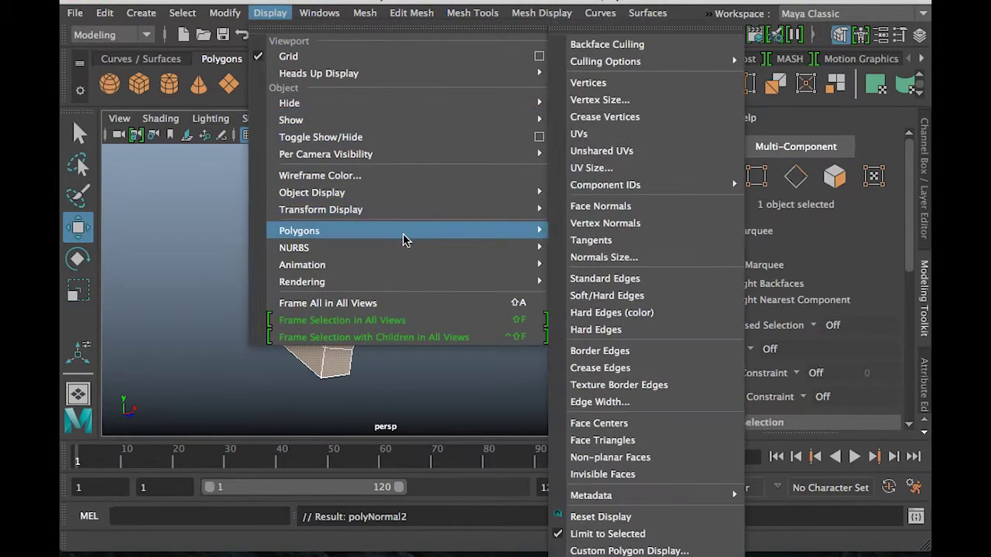
pyautogui.click(609, 208)
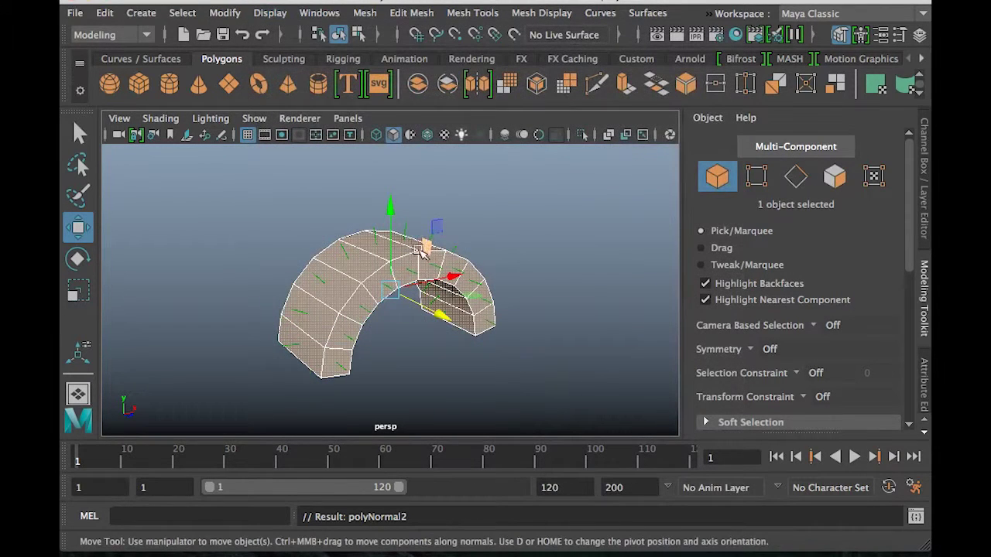
# Examine the direction of the face normals on the duplicated arch from several angles, inside and outside
pyautogui.keyDown('alt'); pyautogui.moveTo(571, 266); pyautogui.dragTo(493, 226); pyautogui.keyUp('alt')
pyautogui.scroll(5, 538, 283)
pyautogui.keyDown('alt'); pyautogui.moveTo(394, 291); pyautogui.dragTo(532, 350); pyautogui.keyUp('alt')
pyautogui.scroll(-5, 516, 314)
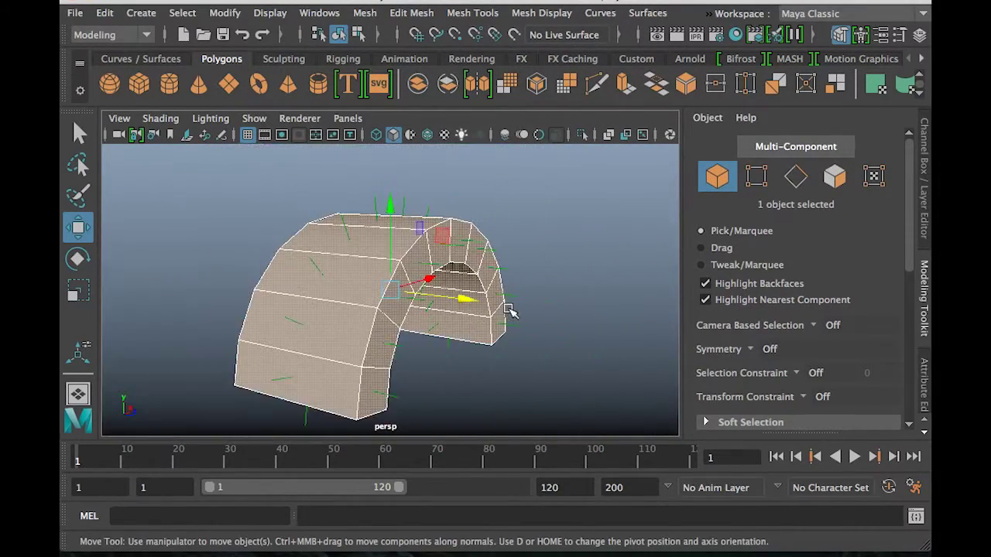
pyautogui.scroll(4, 534, 247)
pyautogui.click(555, 203)
pyautogui.click(429, 242)
pyautogui.keyDown('alt'); pyautogui.moveTo(439, 259); pyautogui.dragTo(488, 300); pyautogui.keyUp('alt')
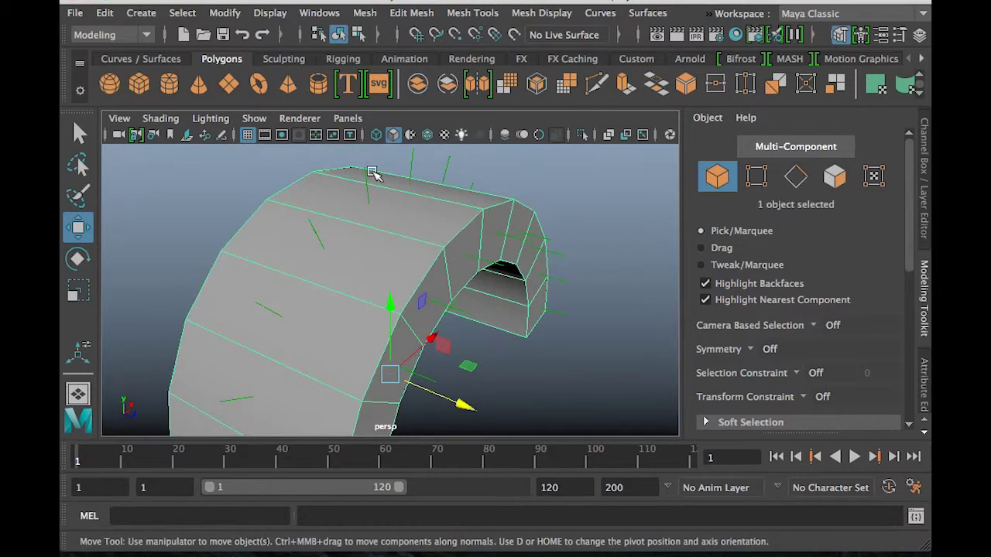
pyautogui.moveTo(376, 195)
pyautogui.keyDown('alt'); pyautogui.mouseDown()
pyautogui.moveTo(385, 182)
pyautogui.moveTo(376, 181)
pyautogui.mouseUp(); pyautogui.keyUp('alt')
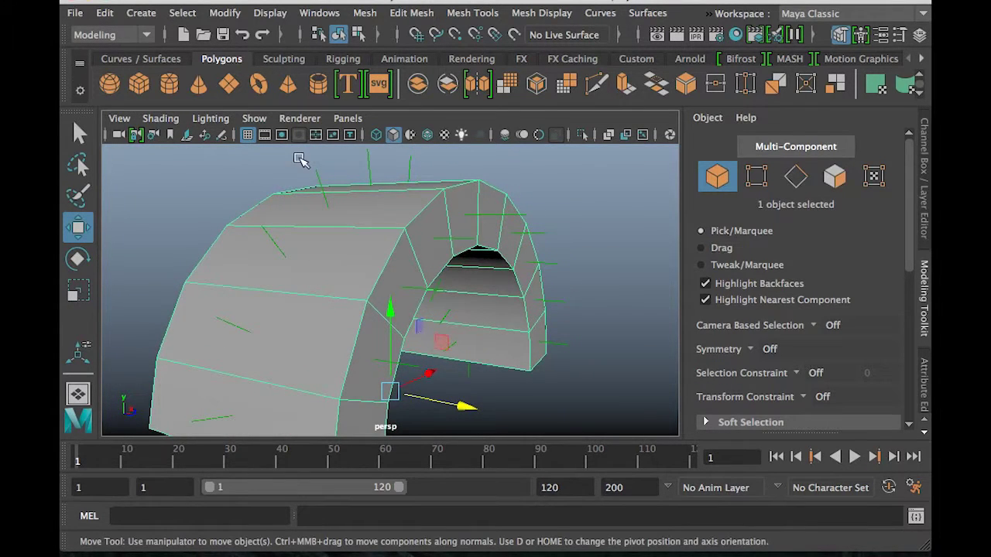
pyautogui.keyDown('alt'); pyautogui.moveTo(446, 247); pyautogui.dragTo(465, 298); pyautogui.keyUp('alt')
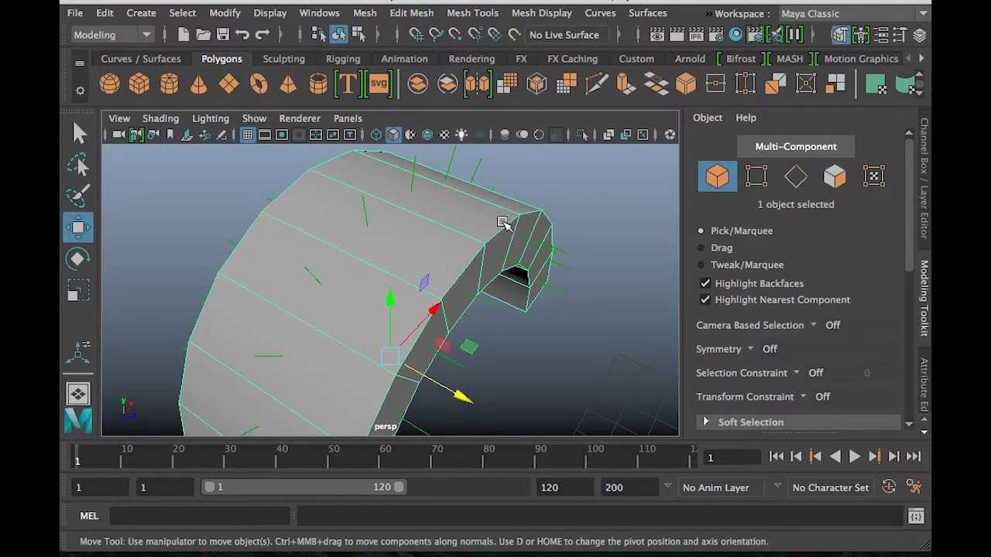
# Reverse the duplicated arch's normals again and examine the flipped face normals in wireframe from several angles
pyautogui.press('space')
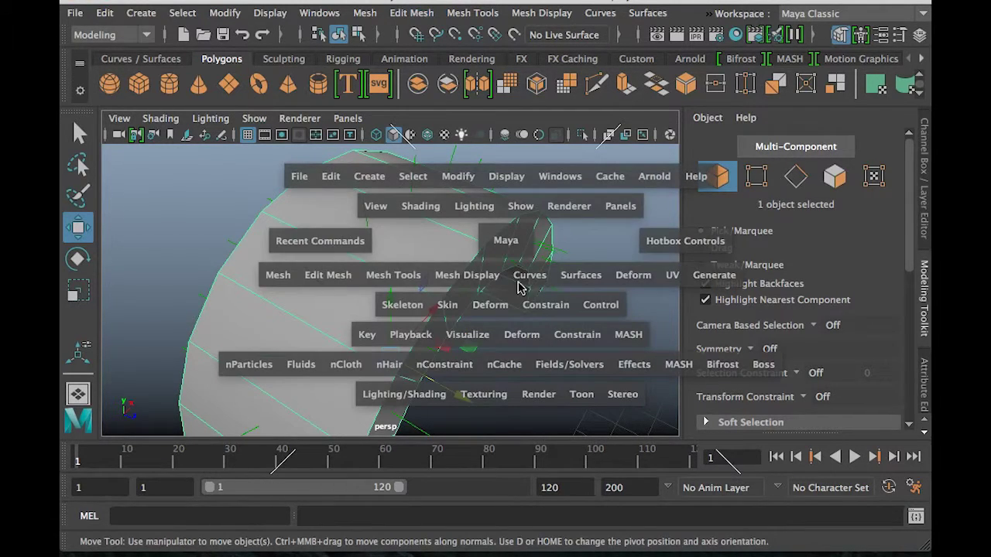
pyautogui.click(480, 276)
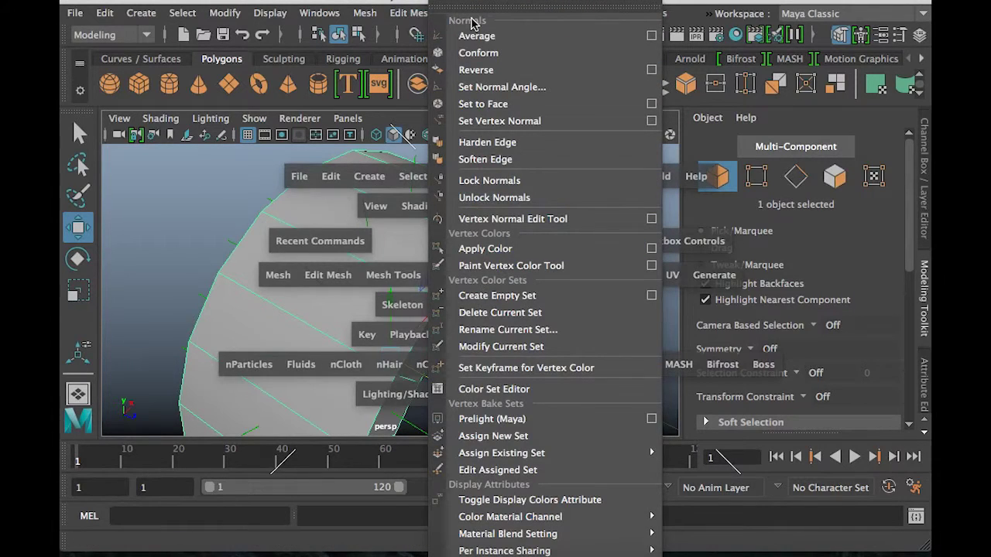
pyautogui.click(475, 70)
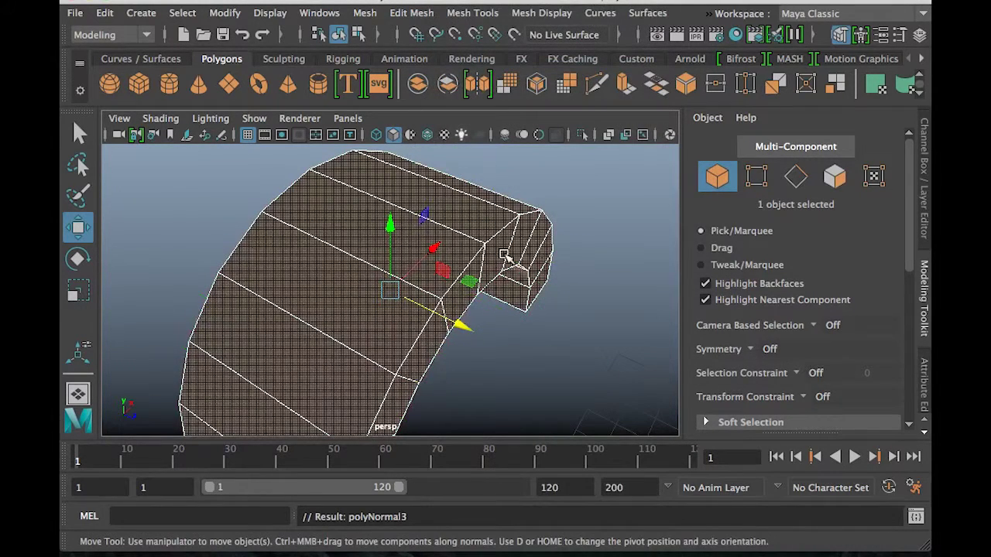
pyautogui.click(471, 281)
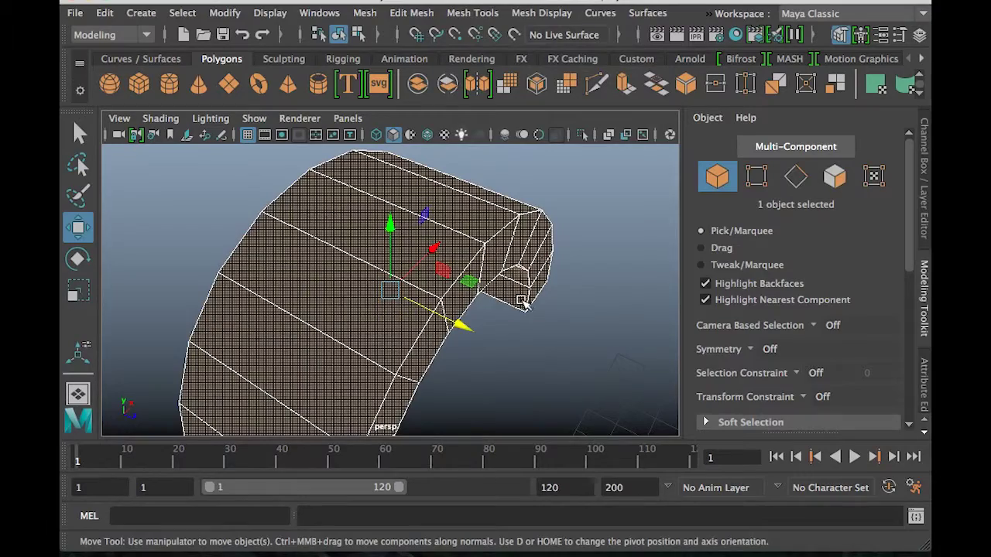
pyautogui.keyDown('alt'); pyautogui.moveTo(492, 298); pyautogui.dragTo(469, 232); pyautogui.keyUp('alt')
pyautogui.press('4')
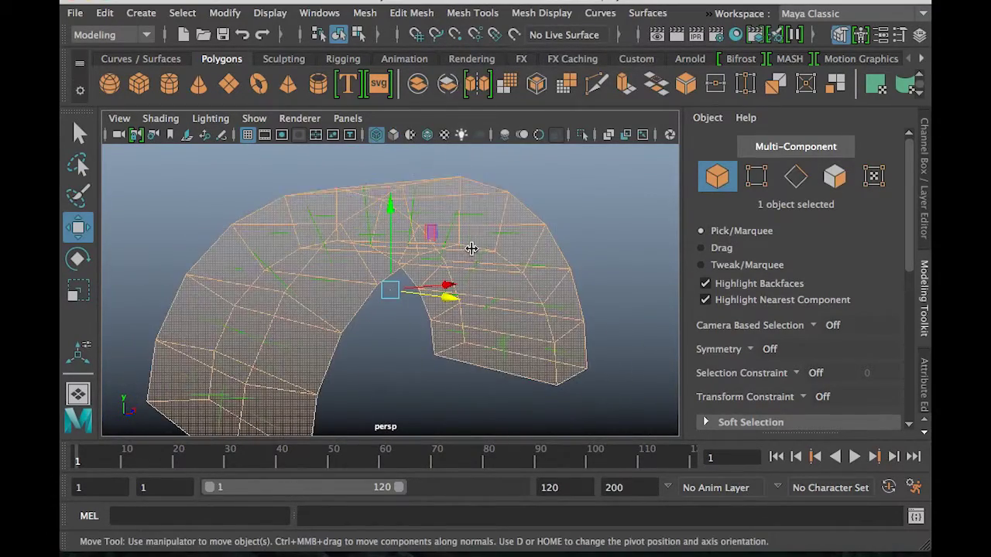
pyautogui.keyDown('alt'); pyautogui.moveTo(377, 292); pyautogui.dragTo(418, 345); pyautogui.keyUp('alt')
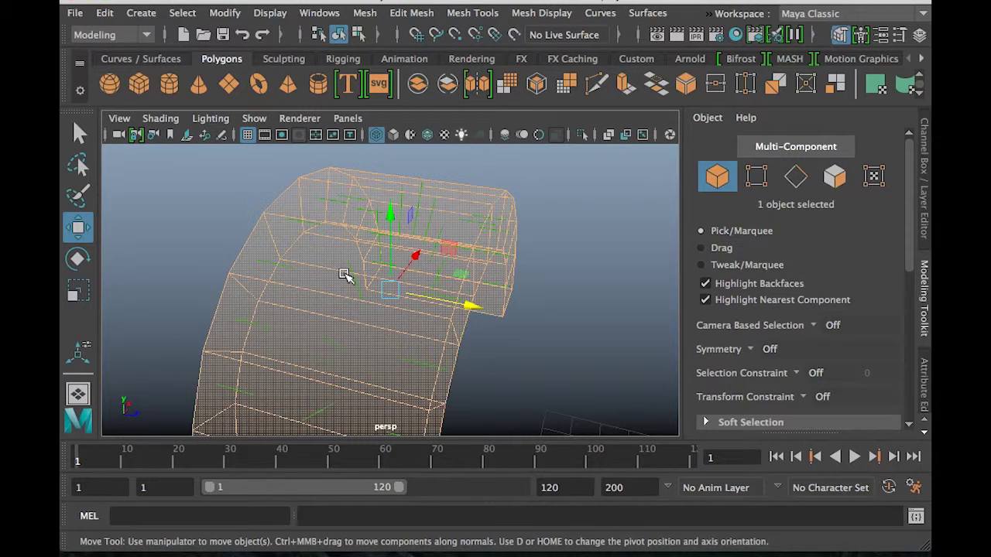
# Return to shaded display and reverse the arch's normals so they point outward
pyautogui.press('5')
pyautogui.press('space')
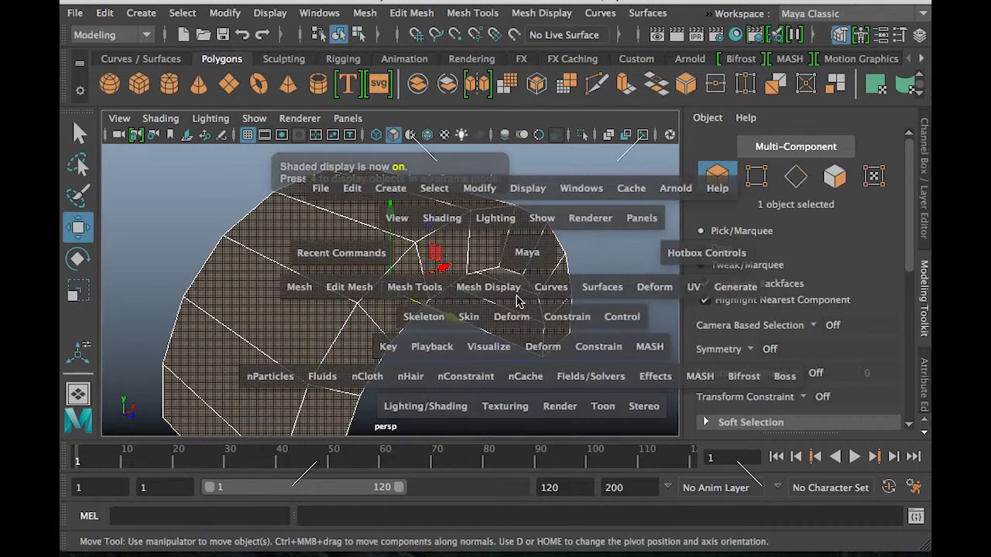
pyautogui.click(490, 287)
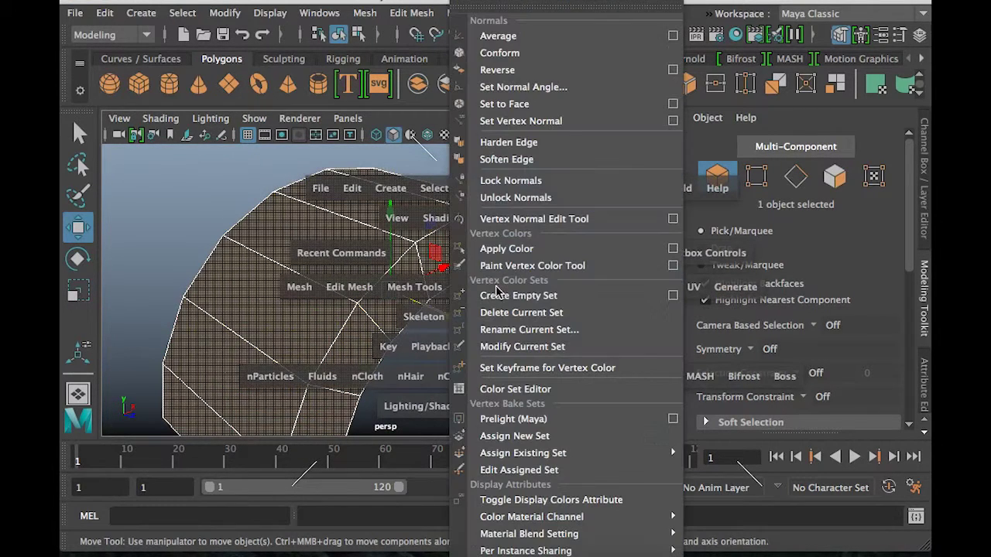
pyautogui.click(507, 71)
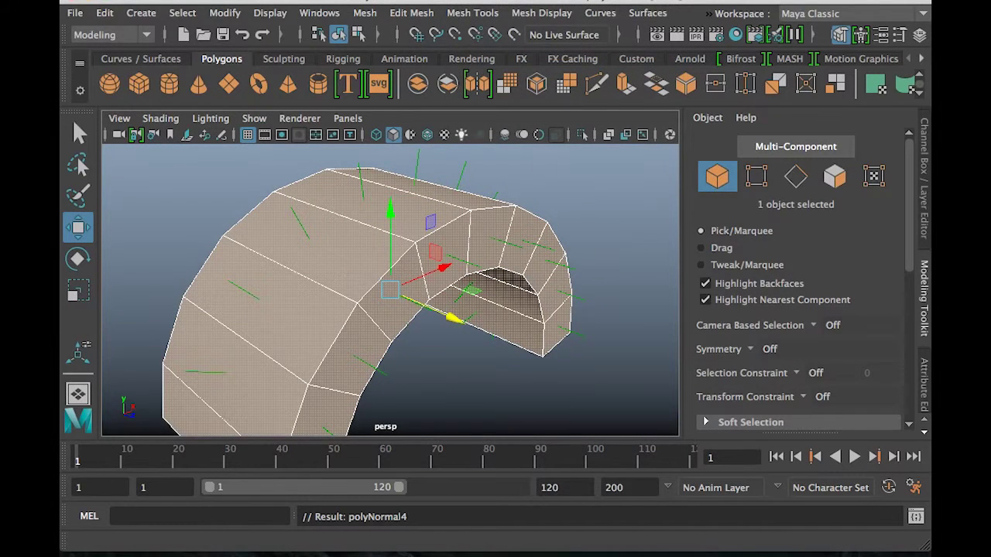
# Turn off the polygon face normals display for the arch
pyautogui.click(271, 13)
pyautogui.moveTo(434, 247)
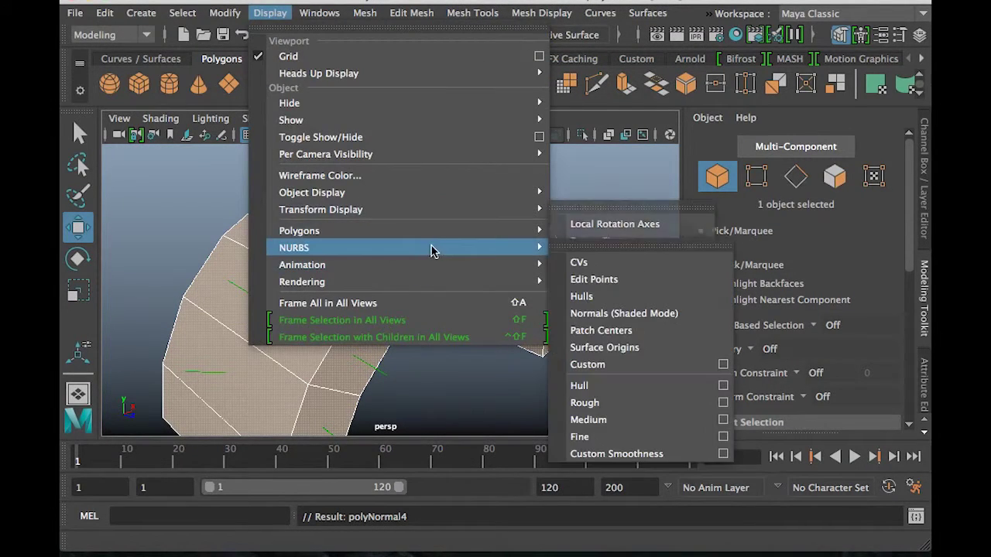
pyautogui.moveTo(394, 234)
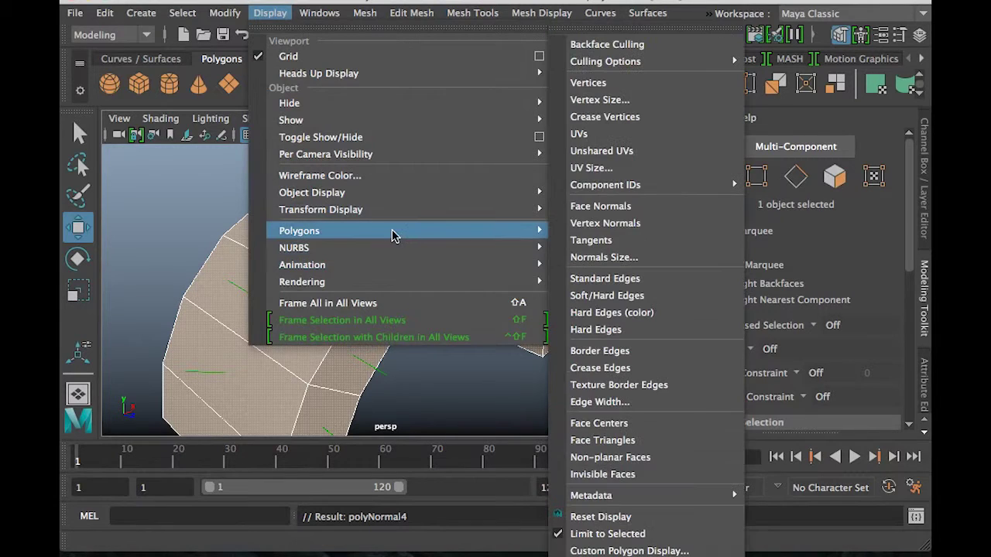
pyautogui.click(657, 207)
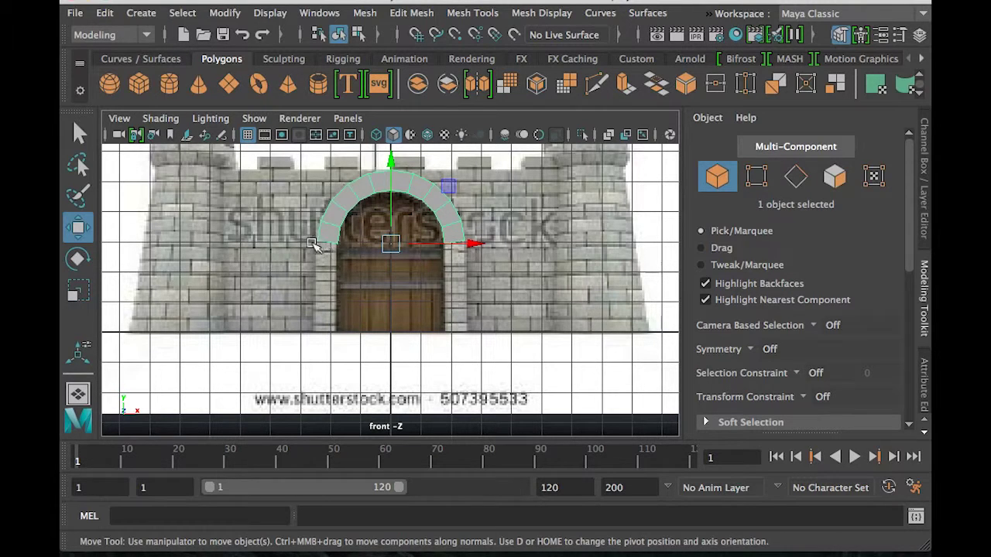
# Display the front view in wireframe and select the two outer vertices at the arch's left base in vertex mode
pyautogui.scroll(1, 390, 283)
pyautogui.scroll(-3, 392, 282)
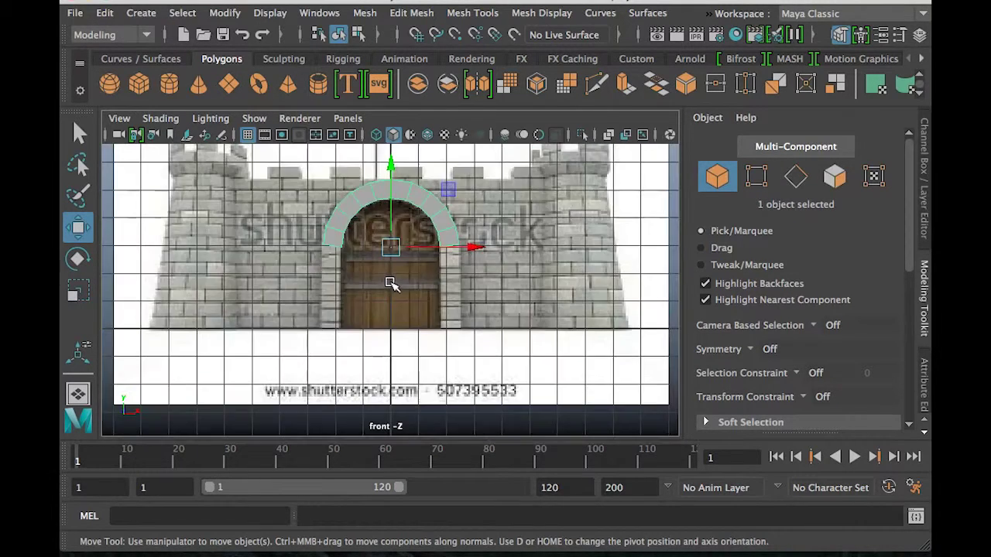
pyautogui.scroll(1, 391, 281)
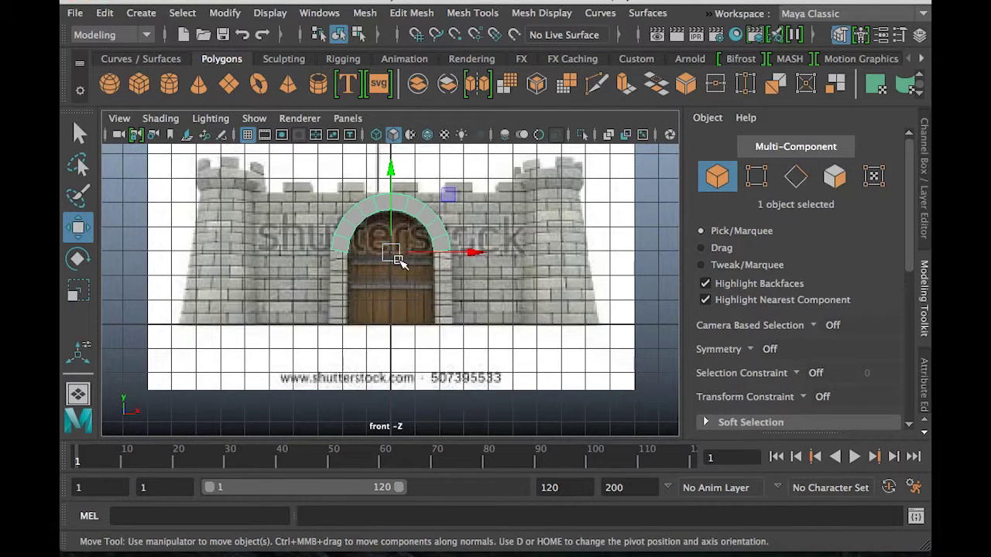
pyautogui.press('4')
pyautogui.scroll(1, 373, 291)
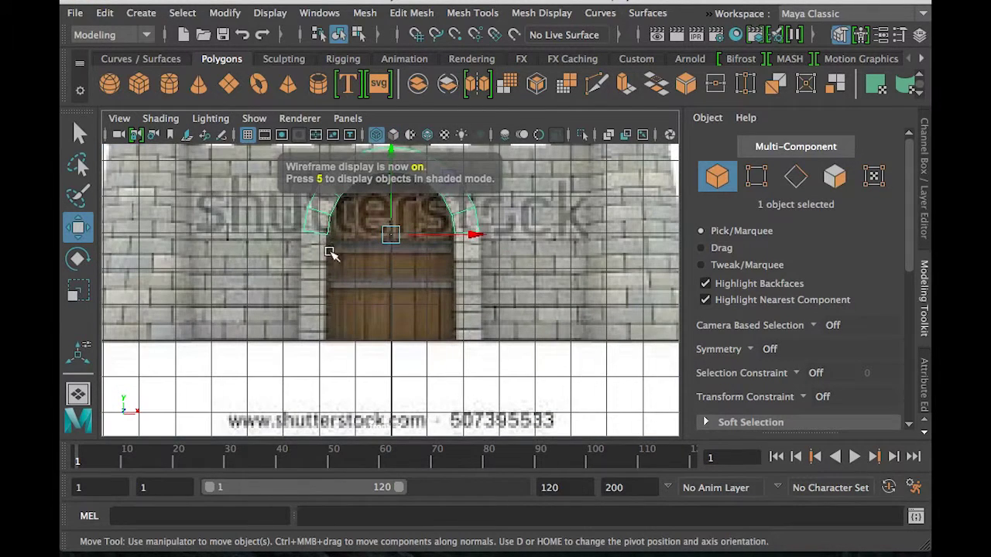
pyautogui.click(757, 177)
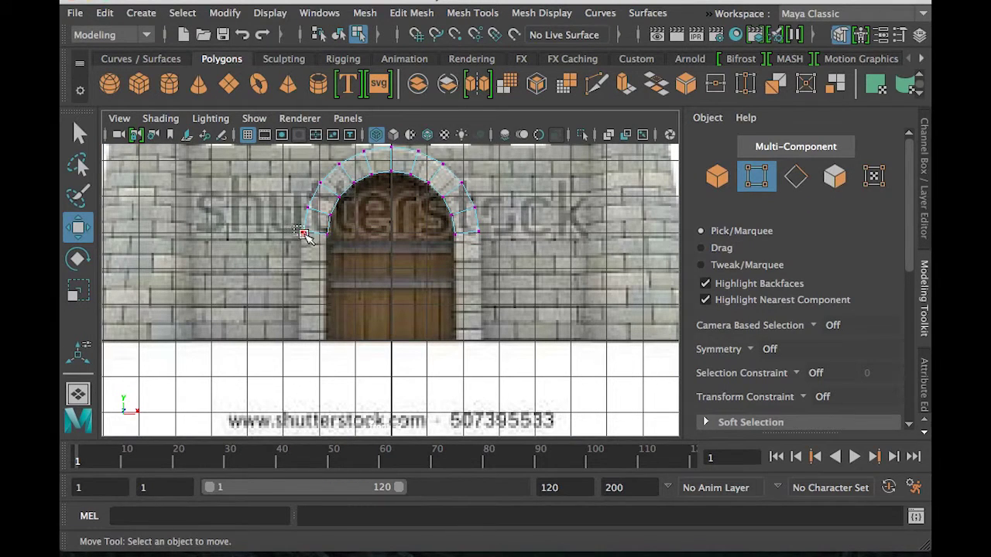
pyautogui.click(304, 234)
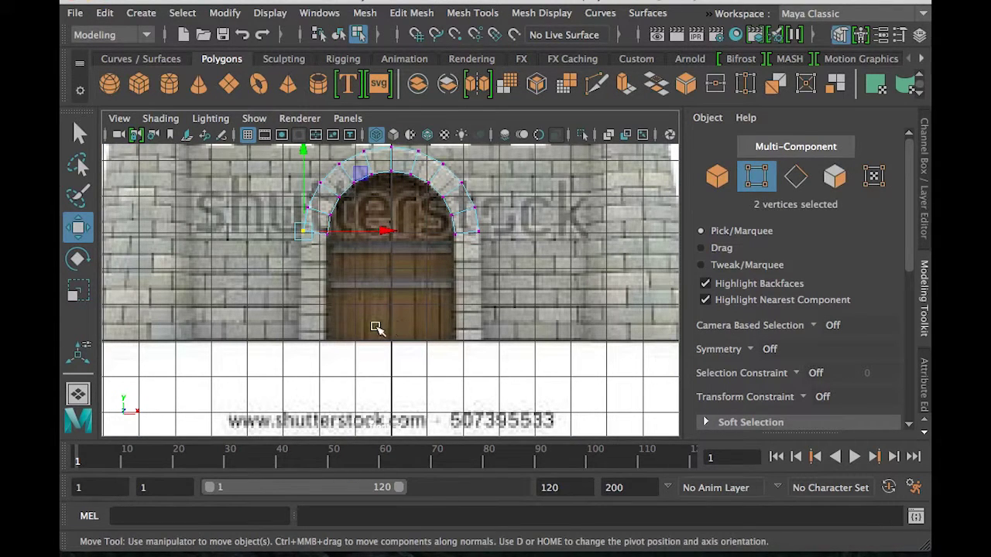
# Try to lower the outer left base vertices level with the inner ones by eye, and undo the move
pyautogui.scroll(5, 343, 290)
pyautogui.scroll(-3, 477, 294)
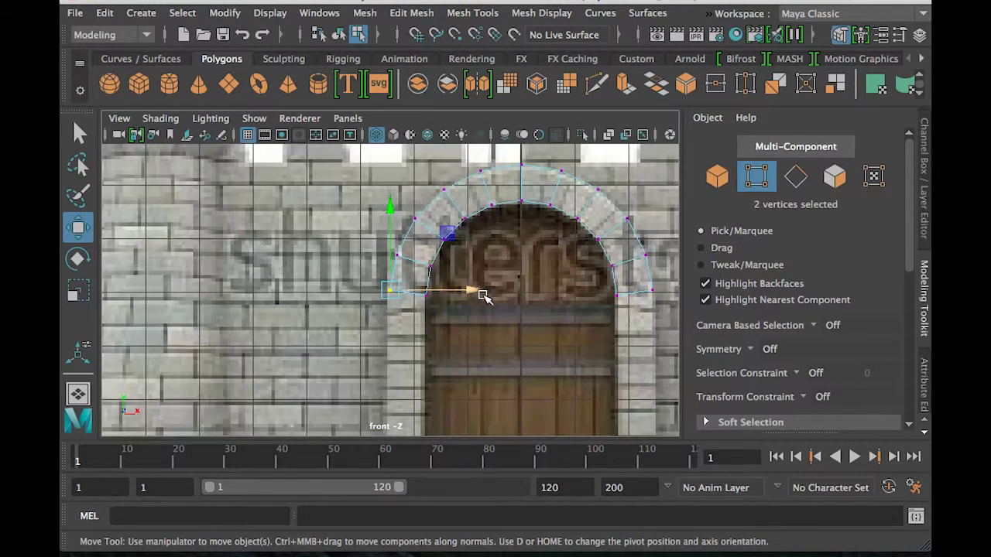
pyautogui.scroll(2, 407, 299)
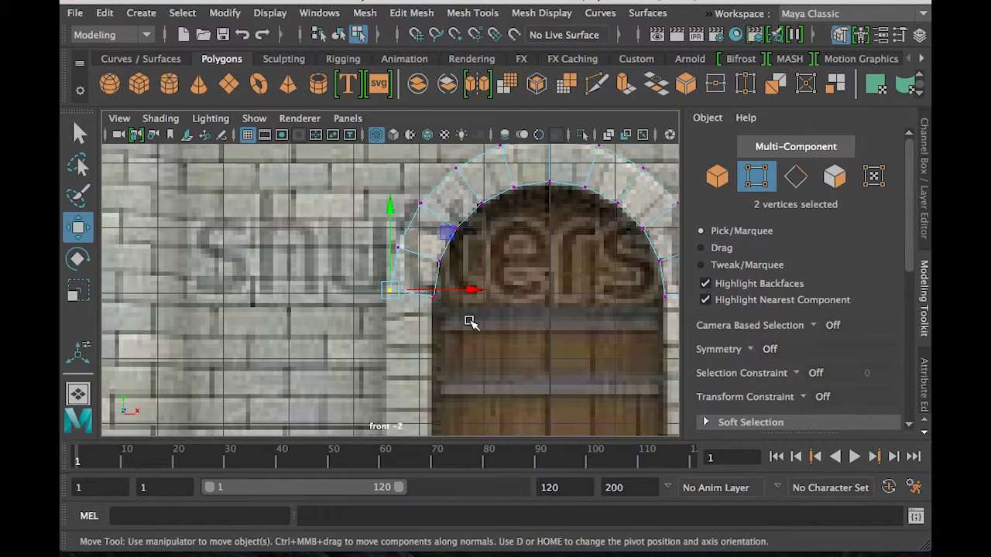
pyautogui.moveTo(393, 211); pyautogui.dragTo(390, 223)
pyautogui.scroll(5, 452, 391)
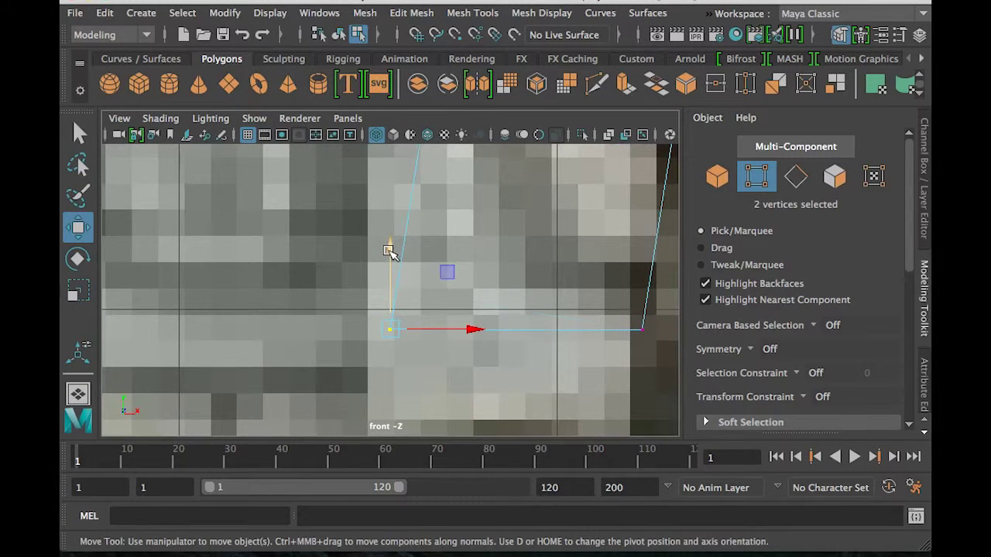
pyautogui.hotkey('ctrl', 'z')
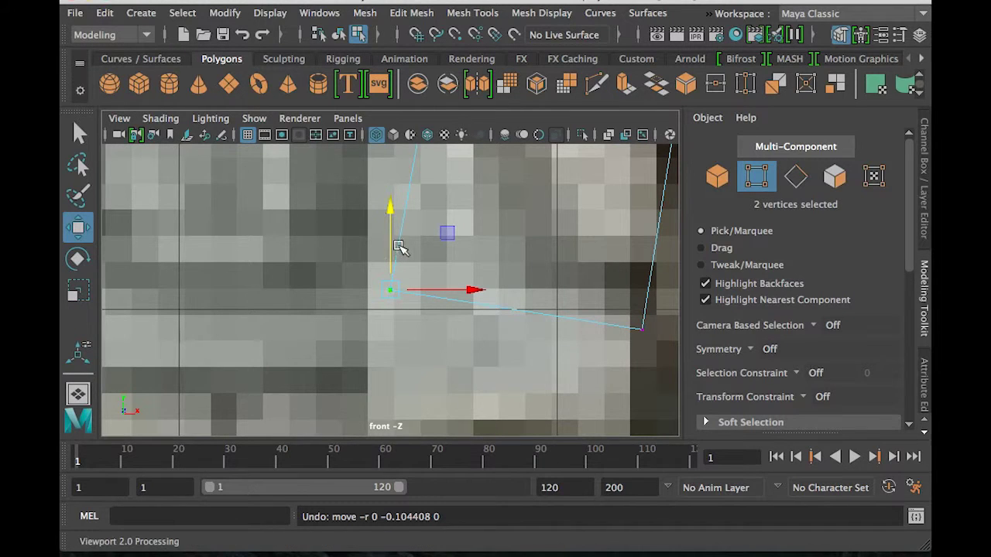
# Lower the outer vertices at the arch's left base vertically onto the nearest grid line with grid snapping
pyautogui.moveTo(390, 210); pyautogui.dragTo(388, 334)
pyautogui.press('x')
pyautogui.scroll(-5, 392, 215)
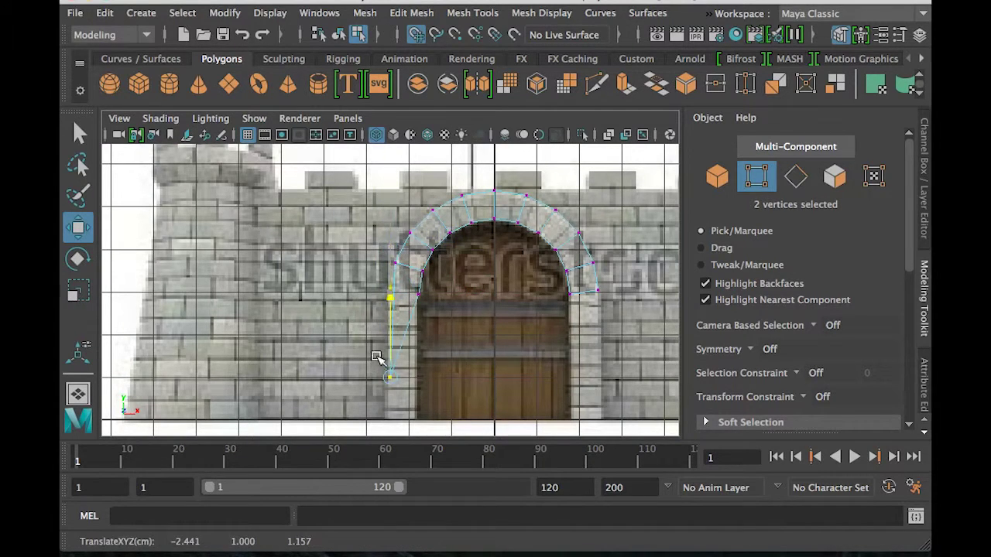
pyautogui.scroll(5, 379, 298)
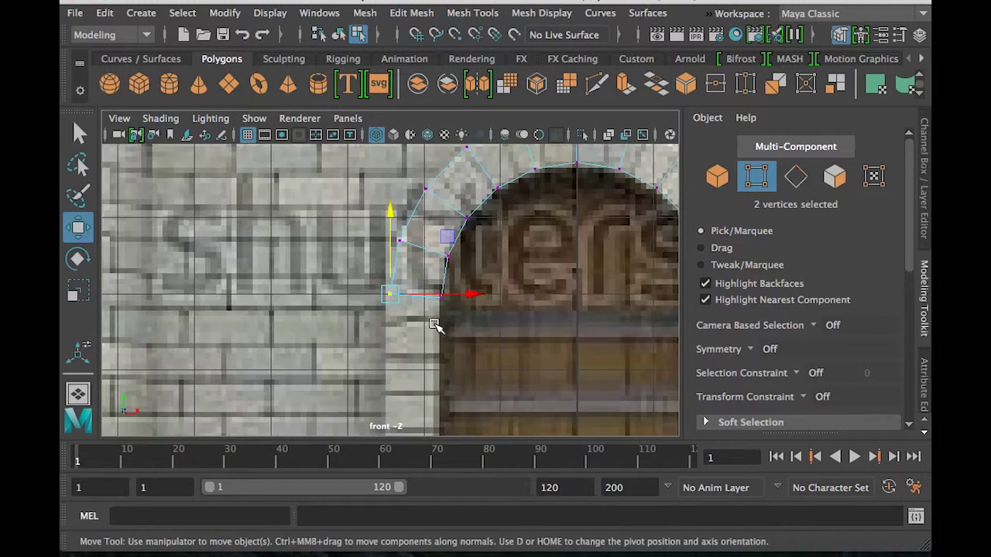
# Select the two inner vertices at the arch's left base and grid-snap them vertically to Y 3
pyautogui.moveTo(473, 312); pyautogui.dragTo(454, 289)
pyautogui.press('x')
pyautogui.moveTo(466, 224); pyautogui.dragTo(466, 295)
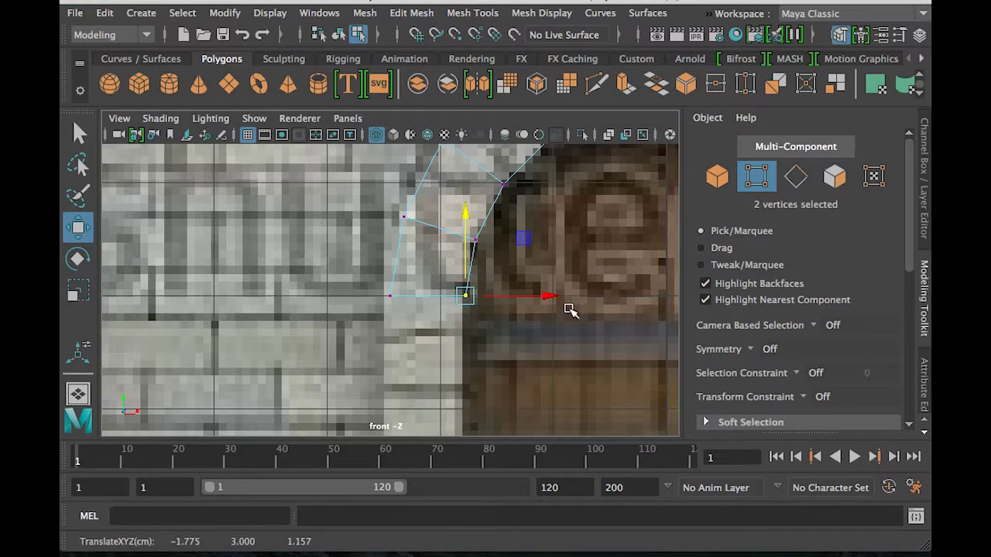
# Select the two inner vertices at the arch's right base and grid-snap them vertically to Y 3
pyautogui.scroll(-5, 602, 295)
pyautogui.keyDown('alt'); pyautogui.moveTo(566, 299); pyautogui.dragTo(419, 297, button='middle'); pyautogui.keyUp('alt')
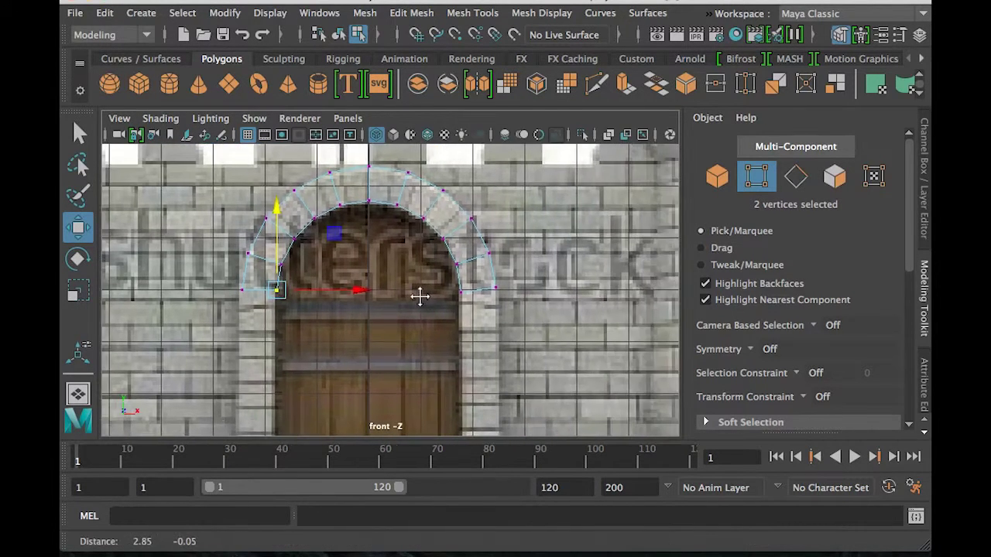
pyautogui.scroll(5, 463, 314)
pyautogui.moveTo(571, 286); pyautogui.dragTo(609, 333)
pyautogui.press('x')
pyautogui.moveTo(576, 216); pyautogui.dragTo(571, 266)
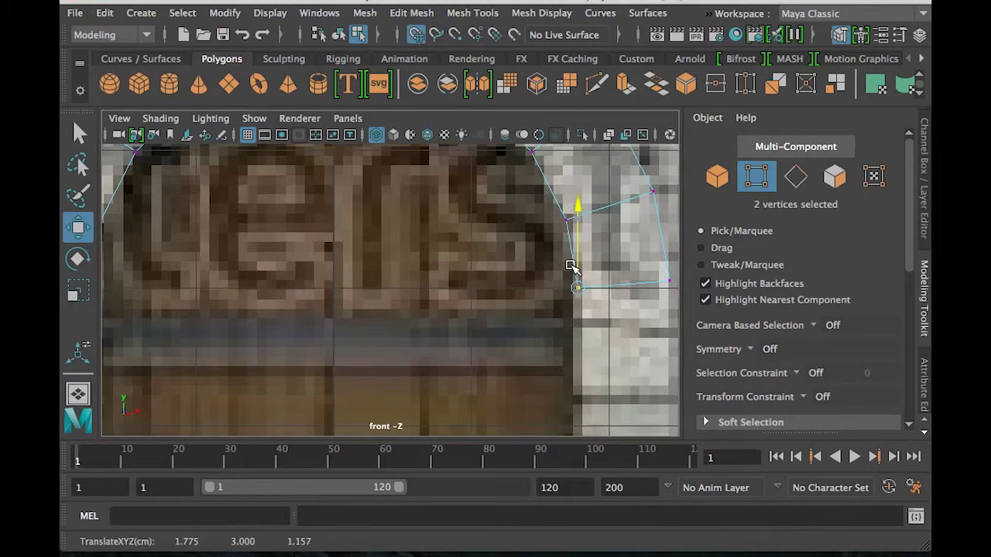
pyautogui.moveTo(577, 221); pyautogui.dragTo(579, 279)
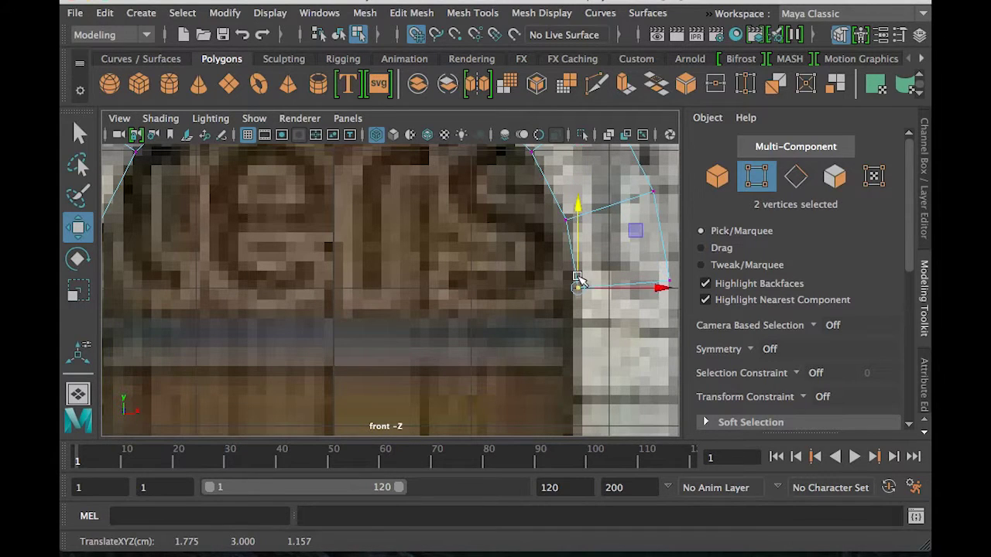
# Select the two outer vertices at the arch's right base, check them in perspective, and grid-snap them vertically to Y 3
pyautogui.click(670, 253)
pyautogui.moveTo(652, 255); pyautogui.dragTo(675, 306)
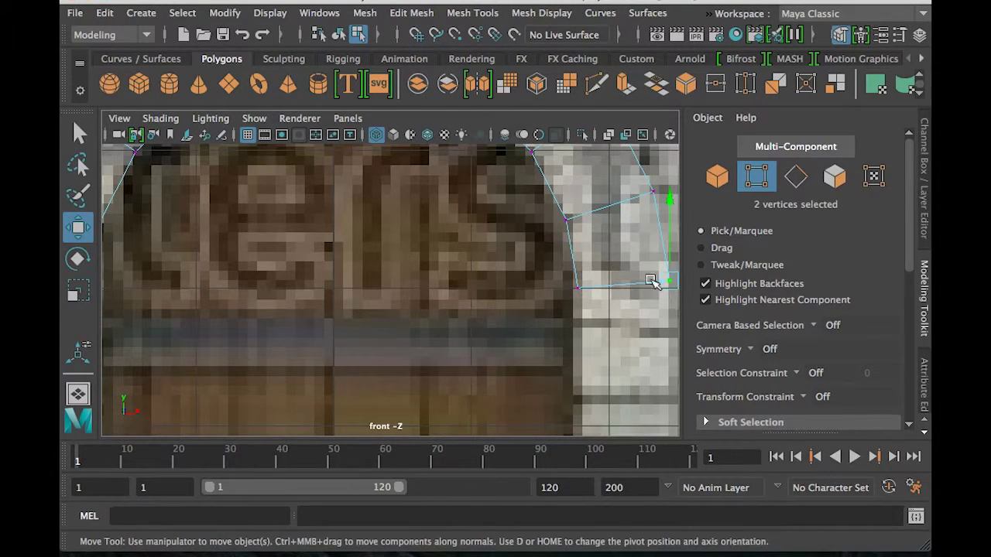
pyautogui.press('f')
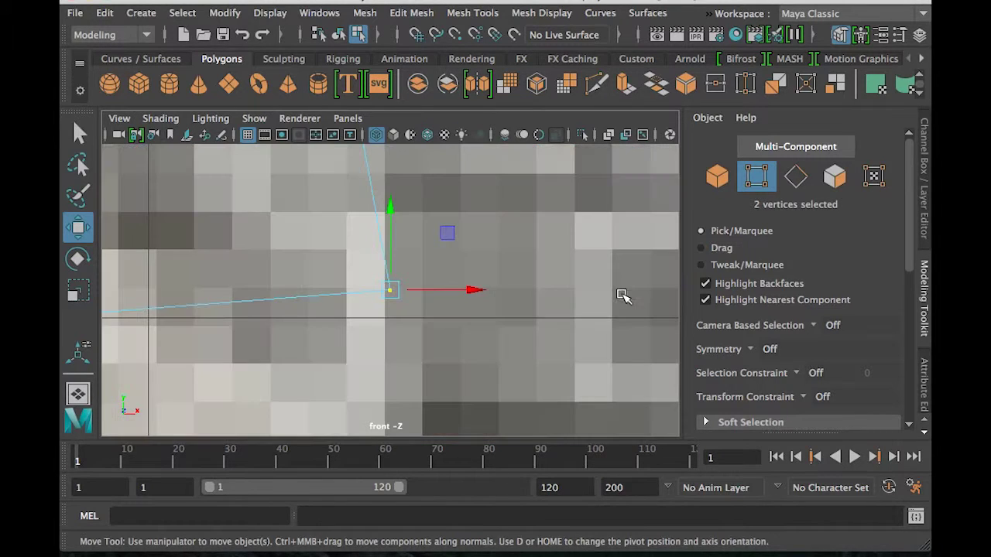
pyautogui.press('space')
pyautogui.press('space')
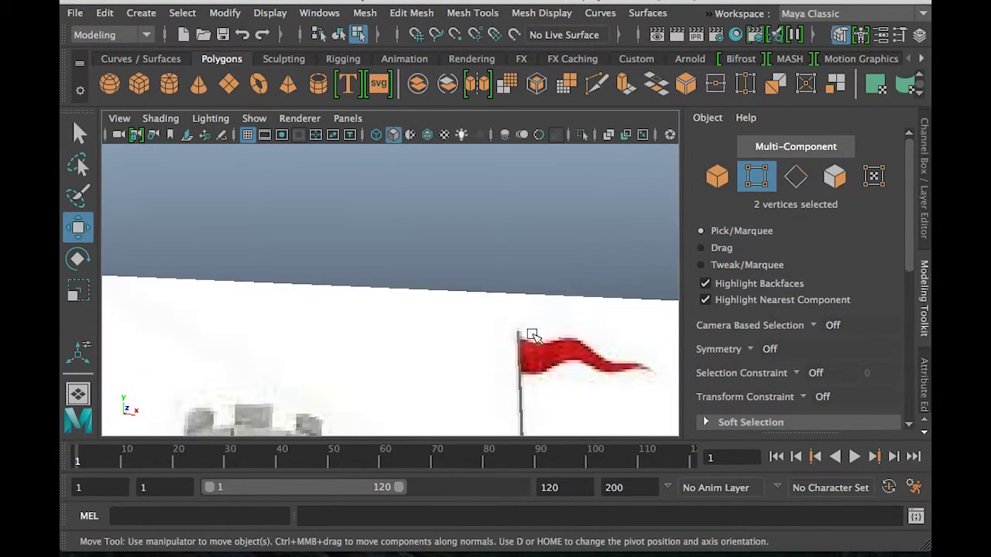
pyautogui.keyDown('alt'); pyautogui.moveTo(574, 317); pyautogui.dragTo(524, 239); pyautogui.keyUp('alt')
pyautogui.press('f')
pyautogui.press('space')
pyautogui.press('space')
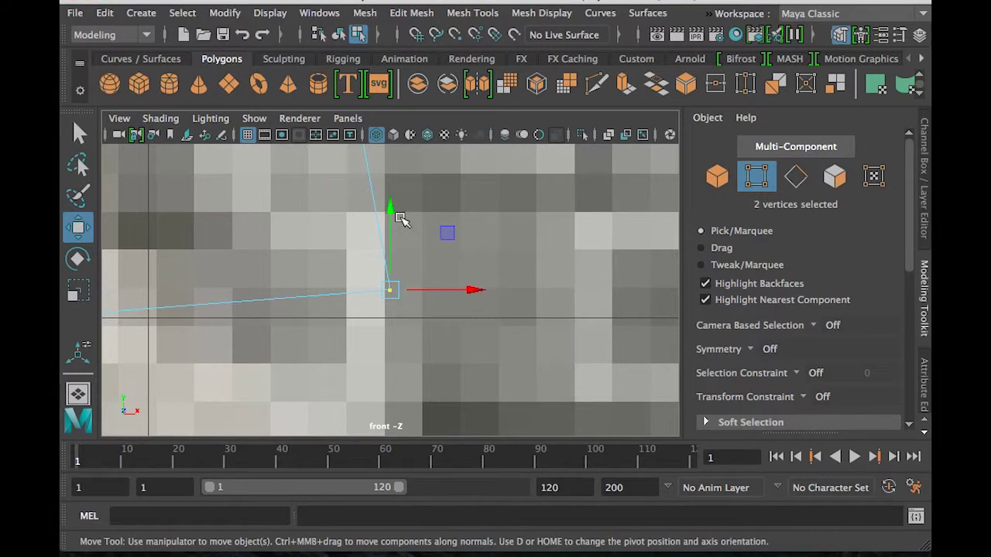
pyautogui.moveTo(389, 210); pyautogui.dragTo(389, 237)
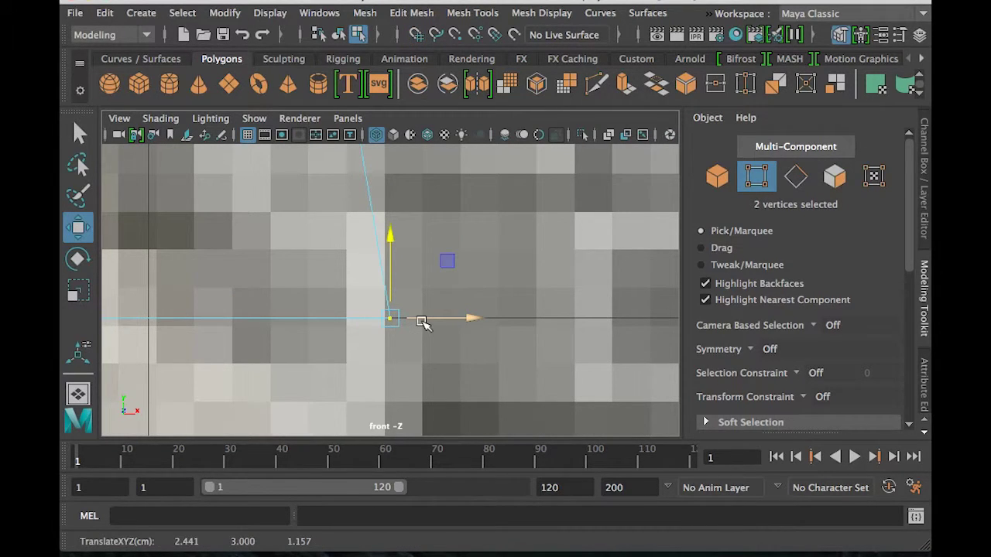
# Examine the arch's vertices in perspective and front view, selecting them at both bases and at the apex
pyautogui.press('space')
pyautogui.press('space')
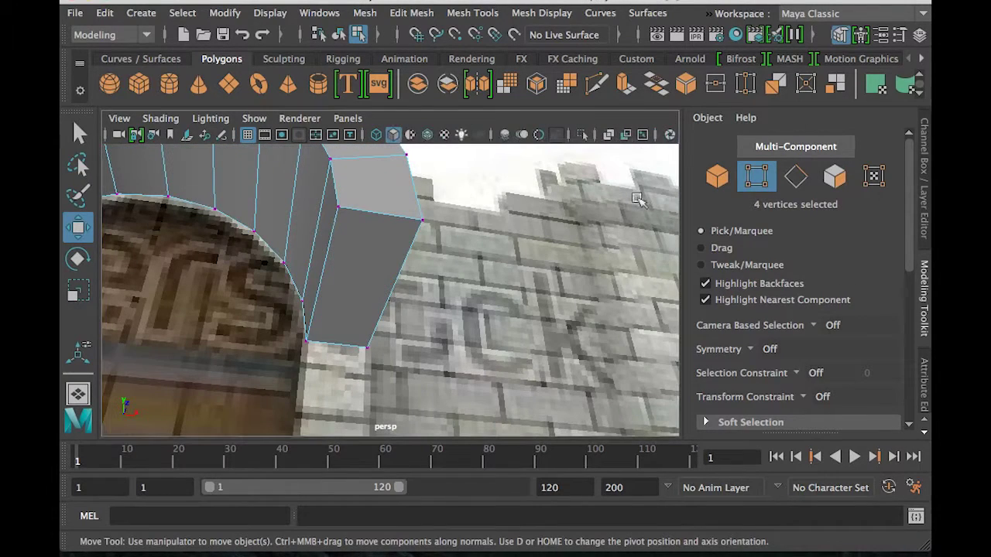
pyautogui.keyDown('alt'); pyautogui.moveTo(422, 224); pyautogui.dragTo(409, 280); pyautogui.keyUp('alt')
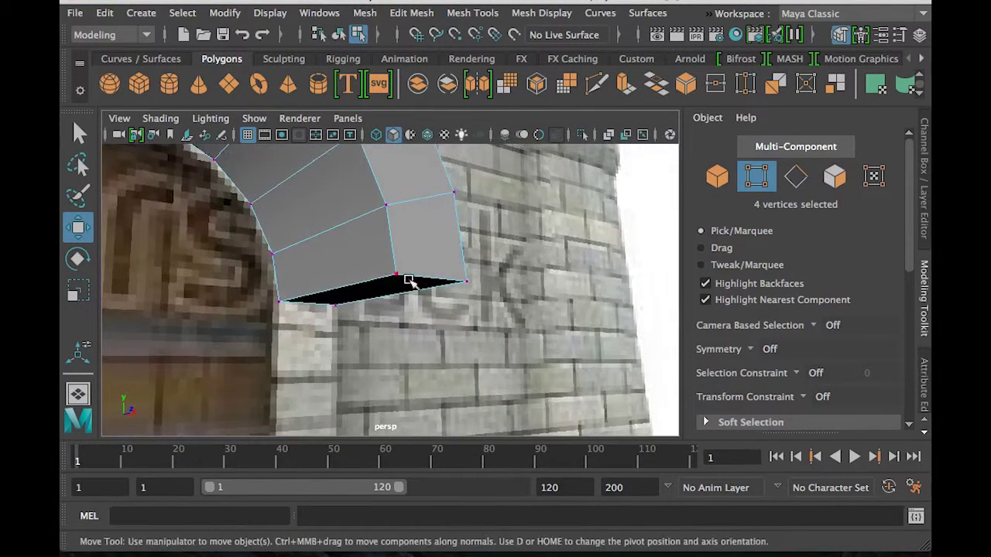
pyautogui.click(395, 277)
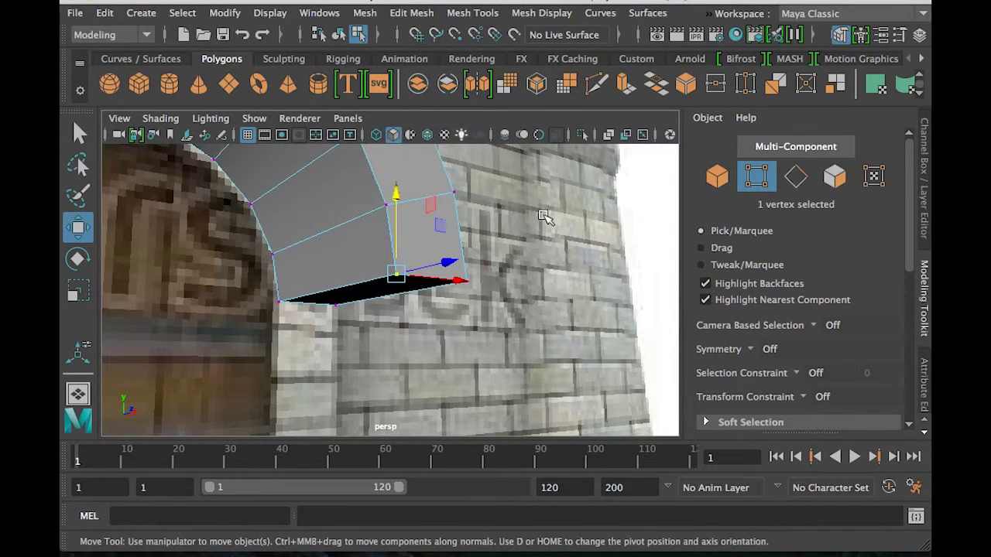
pyautogui.press('space')
pyautogui.press('space')
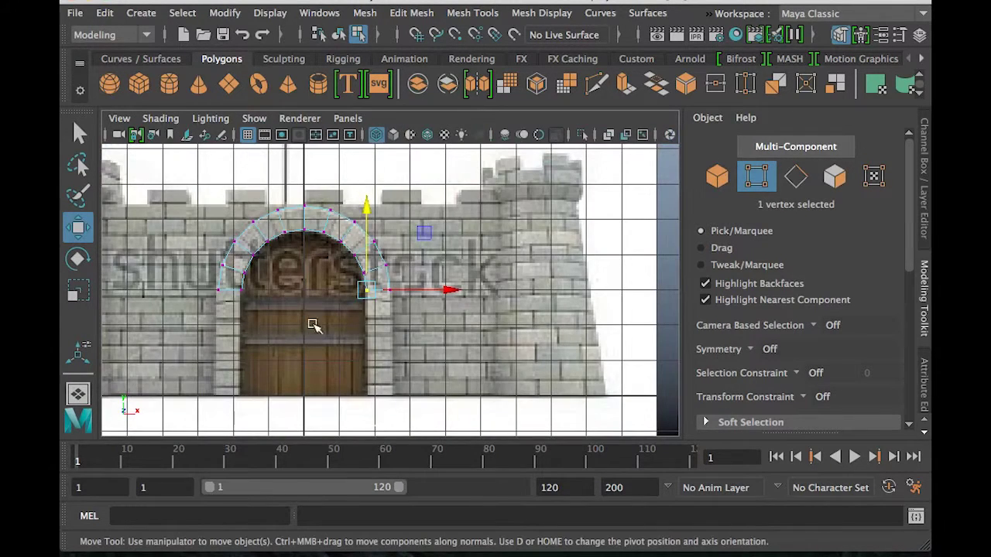
pyautogui.scroll(2, 305, 335)
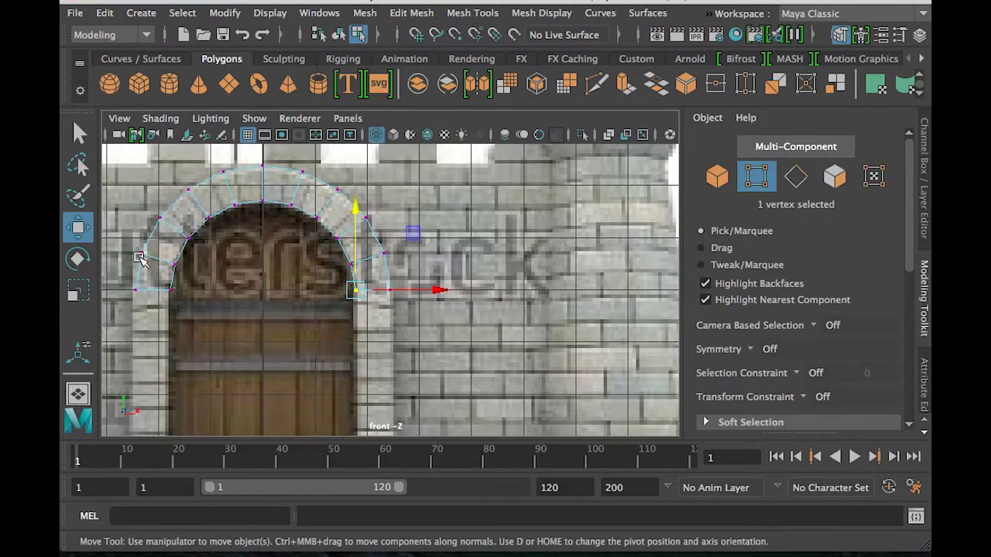
pyautogui.moveTo(122, 263); pyautogui.dragTo(156, 325)
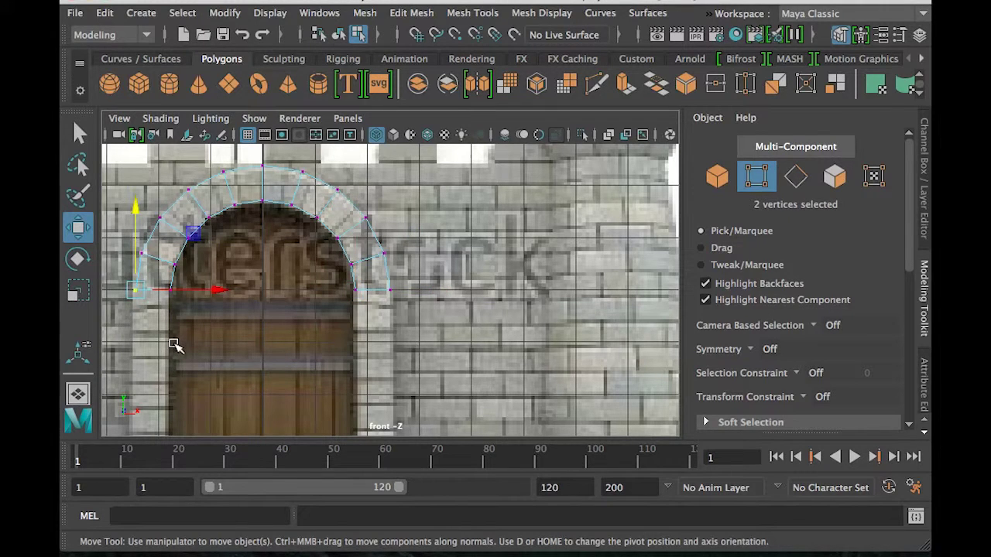
pyautogui.moveTo(249, 159); pyautogui.dragTo(274, 239)
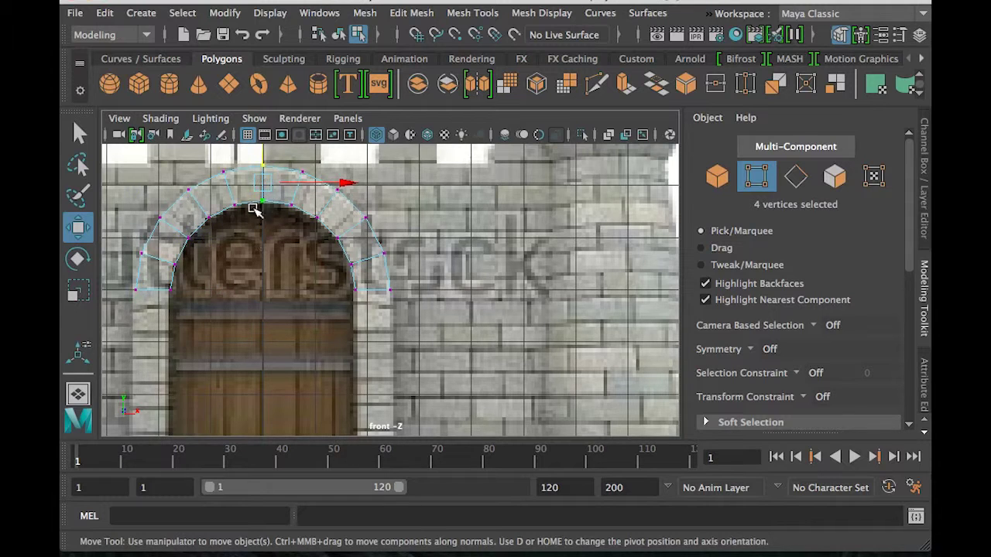
pyautogui.moveTo(119, 279); pyautogui.dragTo(231, 331)
pyautogui.moveTo(347, 277); pyautogui.dragTo(454, 328)
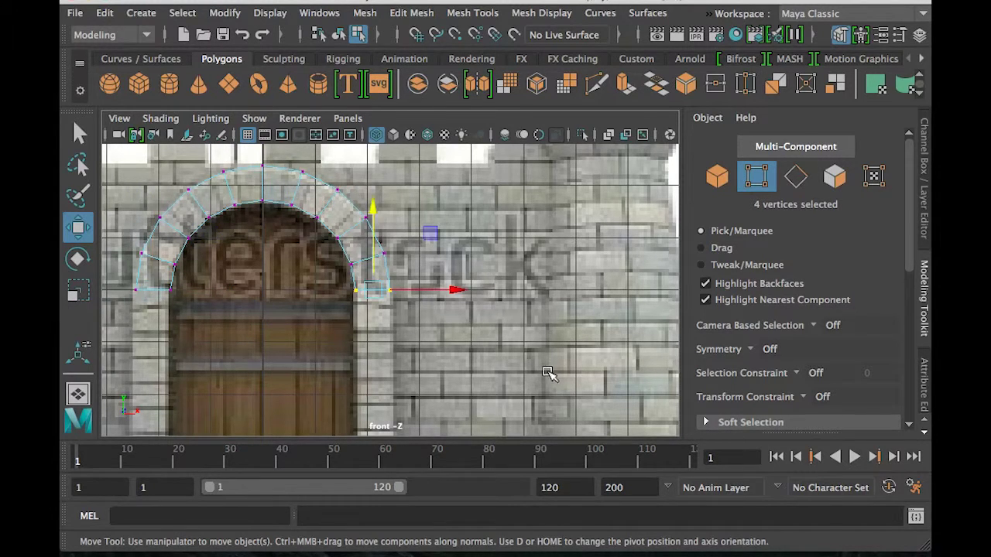
# Select the two bottom faces at the arch's ends and extrude them downward along the door frame, with Local Translate Z about 2.454
pyautogui.press('space')
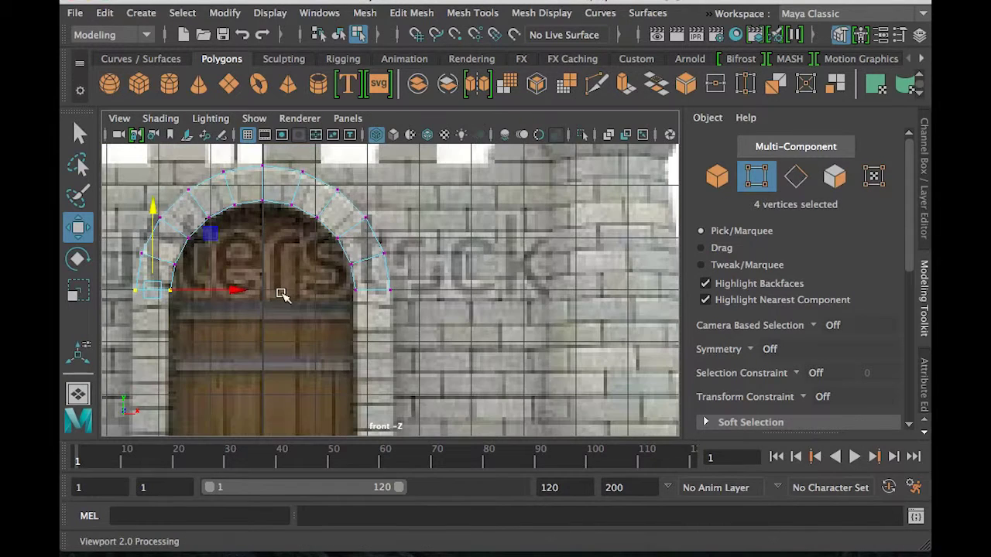
pyautogui.press('space')
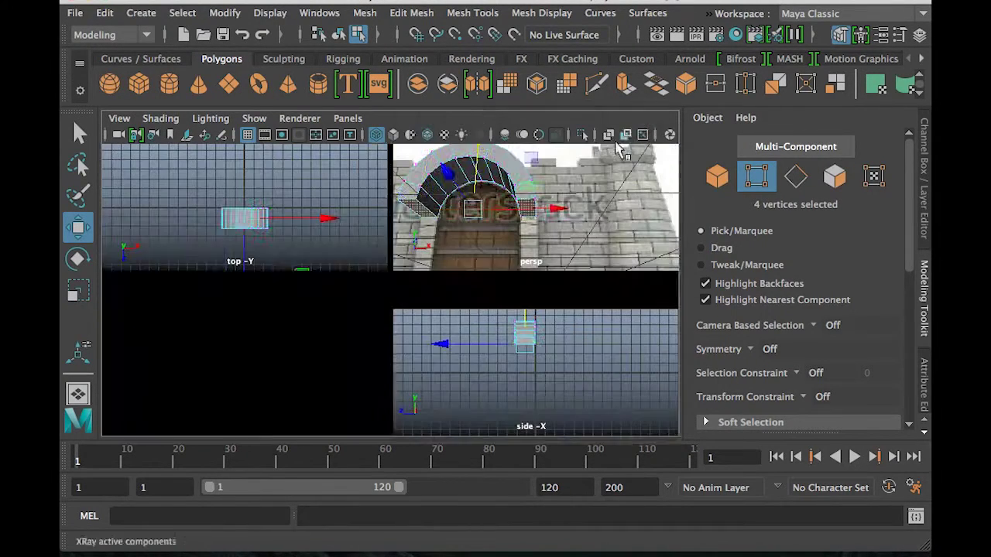
pyautogui.rightClick(525, 217)
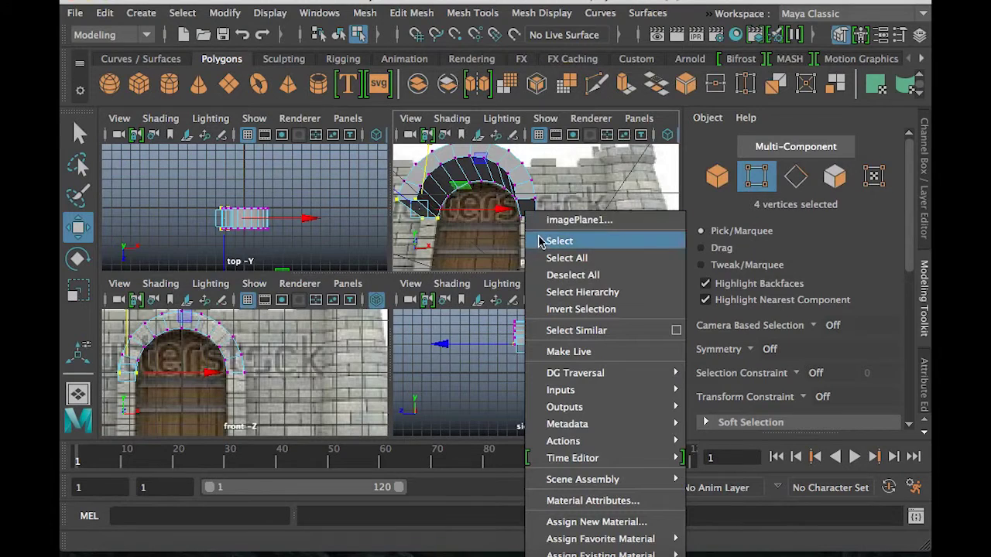
pyautogui.click(505, 180)
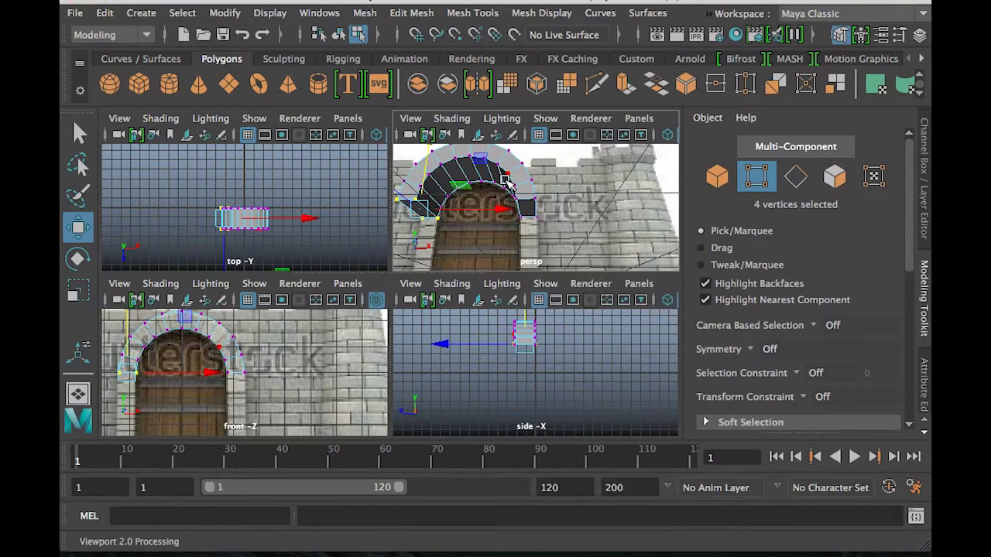
pyautogui.click(834, 176)
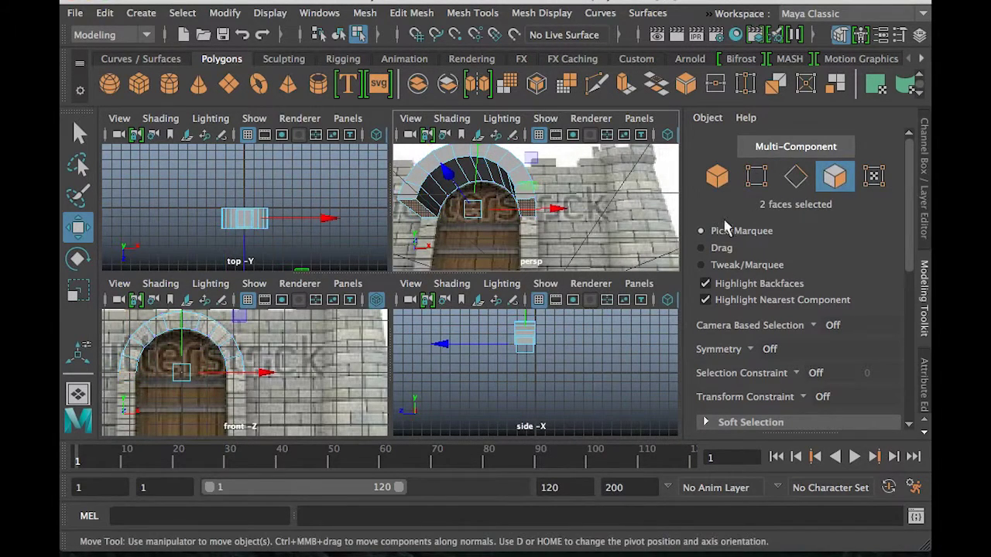
pyautogui.scroll(-3, 848, 269)
pyautogui.scroll(2, 828, 278)
pyautogui.scroll(-2, 812, 289)
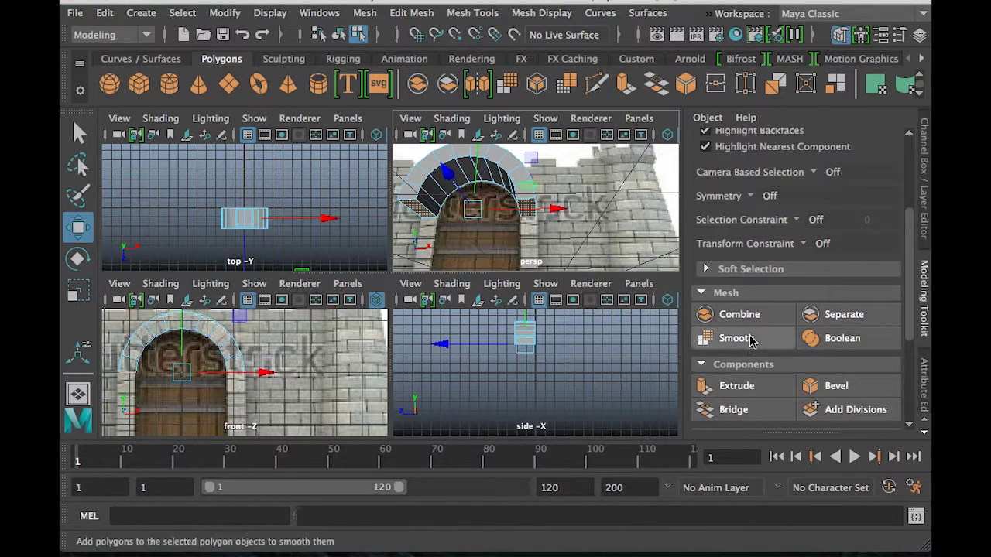
pyautogui.click(732, 391)
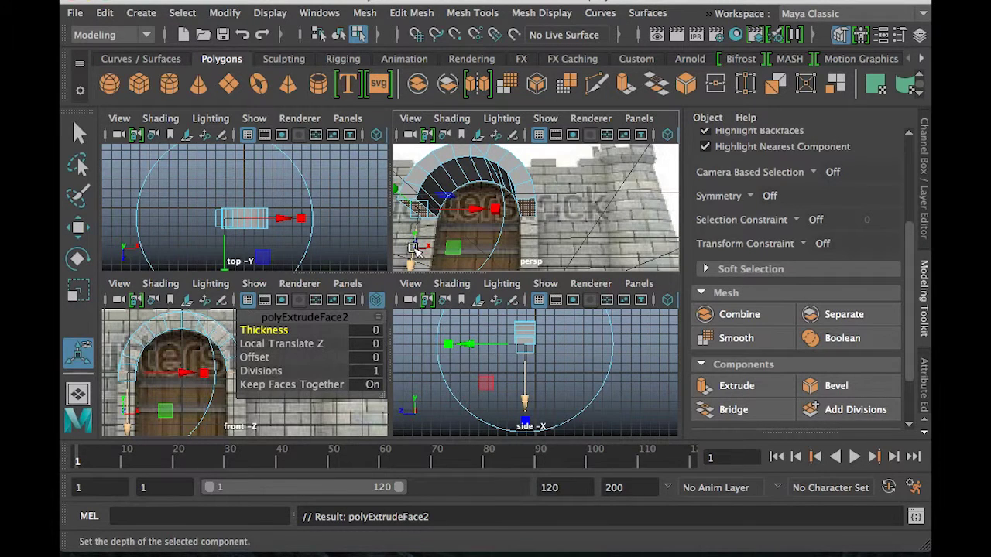
pyautogui.keyDown('alt'); pyautogui.moveTo(413, 248); pyautogui.dragTo(388, 325); pyautogui.keyUp('alt')
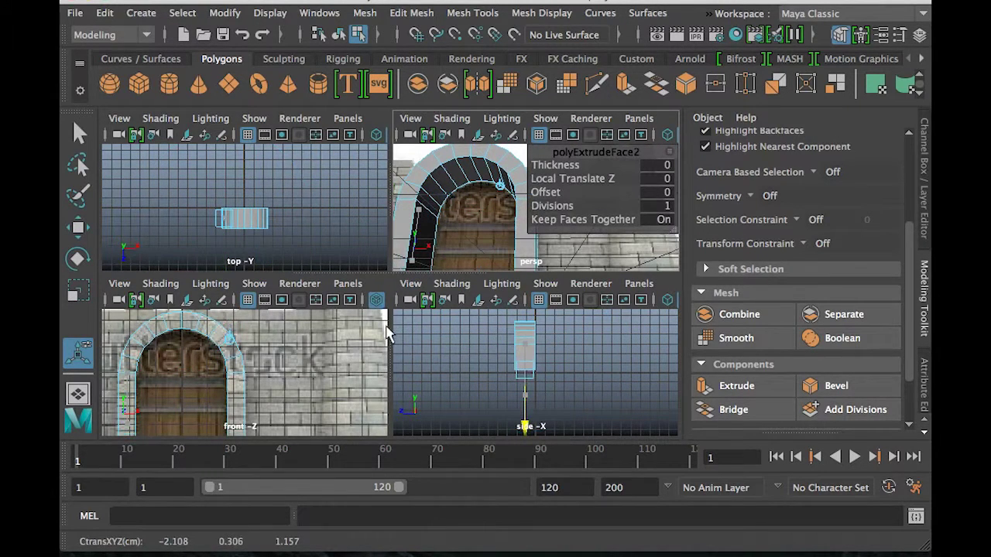
pyautogui.moveTo(387, 329); pyautogui.dragTo(364, 329, button='middle')
pyautogui.press('space')
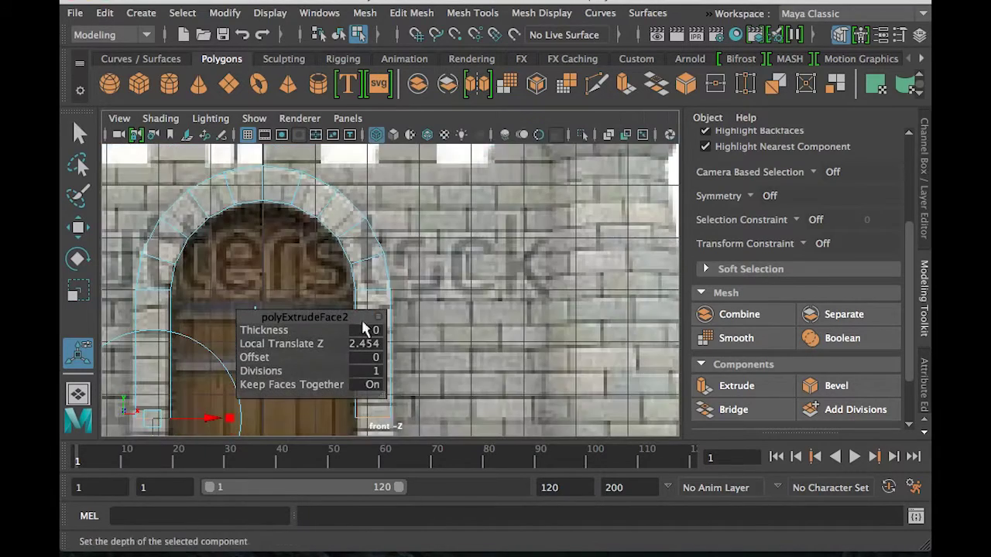
# Lengthen the extruded arch legs toward the castle's ground line, with Local Translate Z about 2.688
pyautogui.scroll(-3, 421, 303)
pyautogui.scroll(4, 420, 303)
pyautogui.moveTo(297, 318); pyautogui.dragTo(562, 272)
pyautogui.scroll(-3, 346, 313)
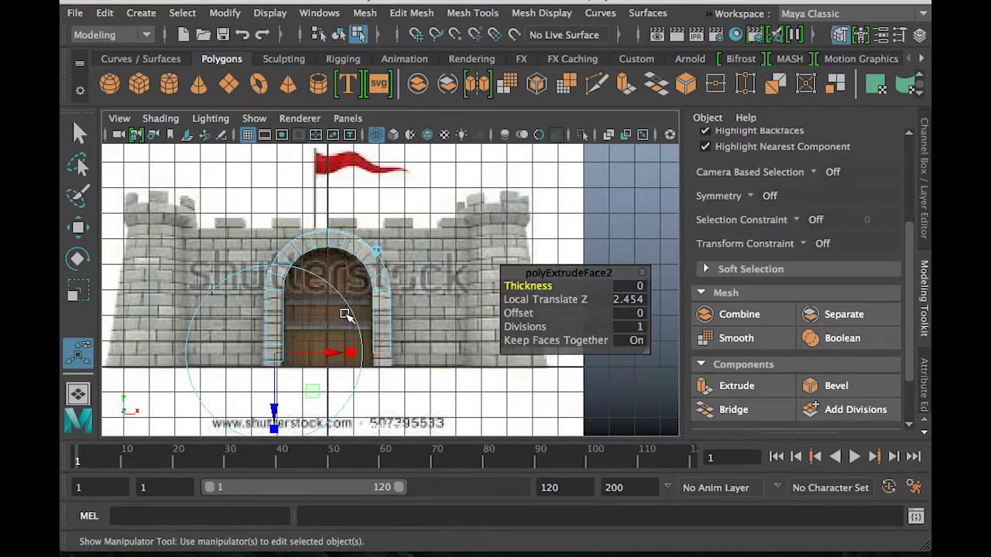
pyautogui.moveTo(277, 391); pyautogui.dragTo(278, 398)
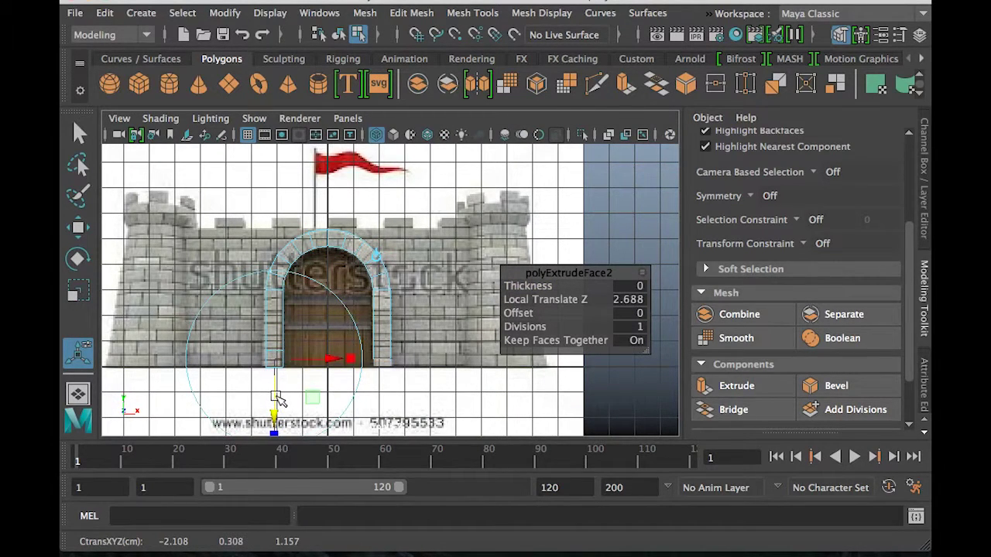
# Select the two outer vertices at the left leg's base and grid-snap them vertically to the ground line
pyautogui.press('q')
pyautogui.scroll(8, 400, 266)
pyautogui.scroll(-5, 312, 262)
pyautogui.click(306, 198)
pyautogui.moveTo(278, 278); pyautogui.dragTo(323, 325)
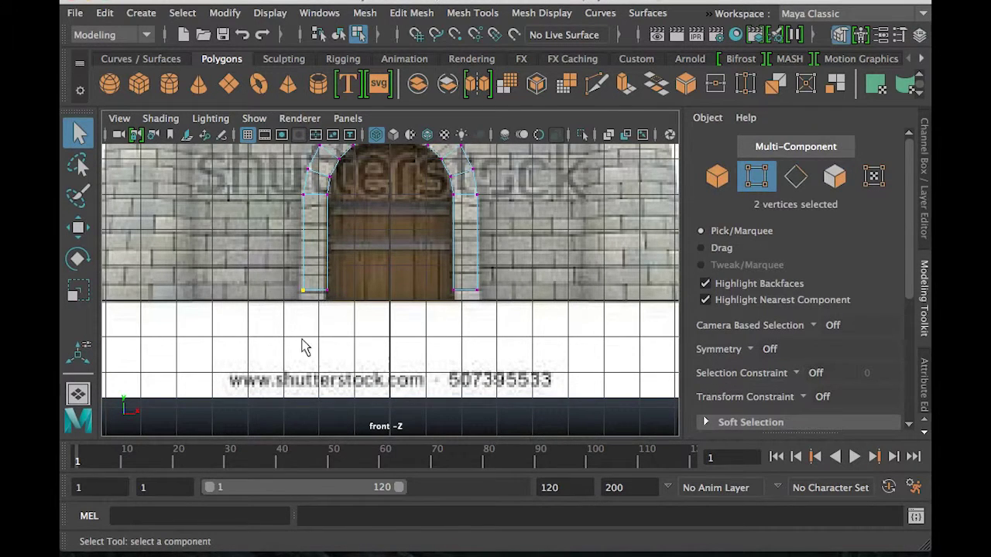
pyautogui.scroll(5, 304, 349)
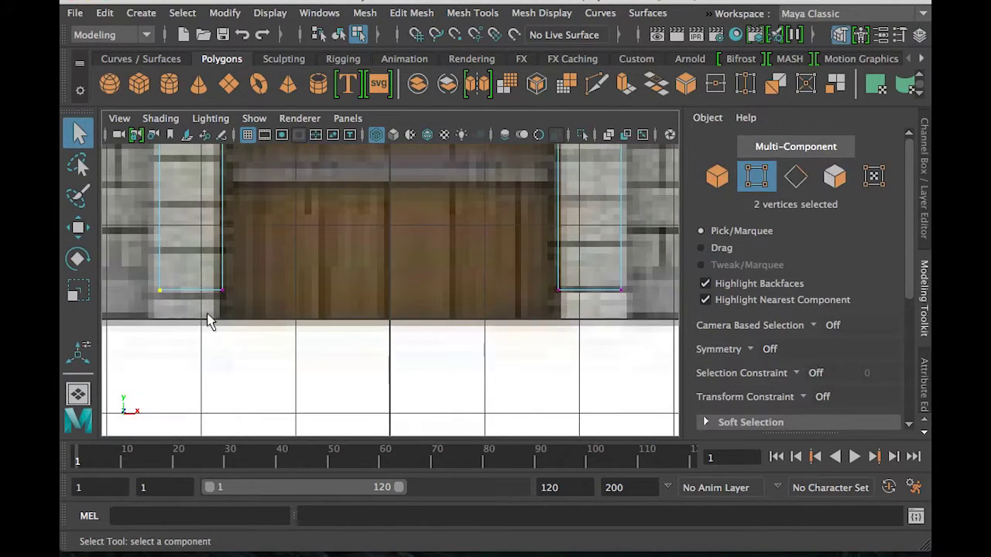
pyautogui.press('w')
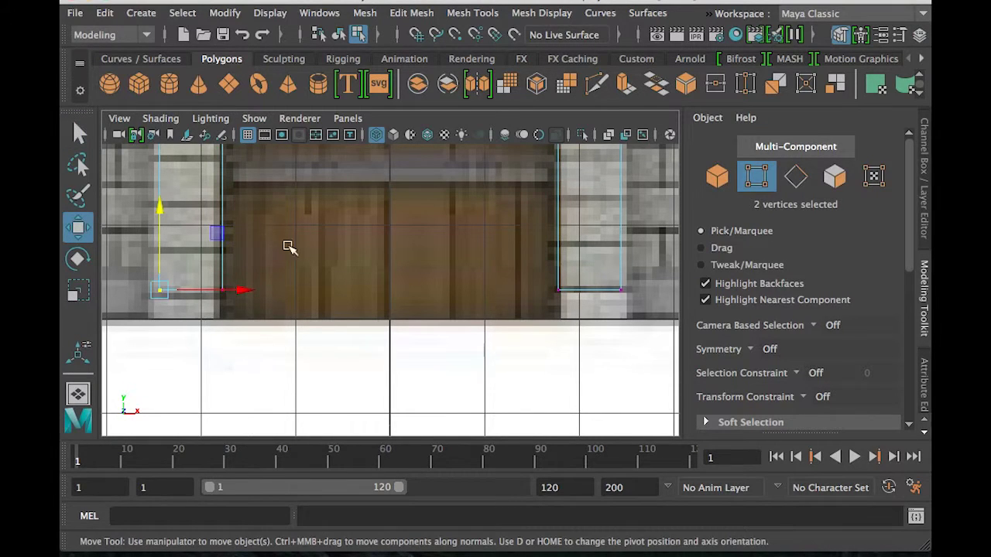
pyautogui.press('x')
pyautogui.moveTo(157, 214); pyautogui.dragTo(199, 251)
pyautogui.moveTo(244, 225); pyautogui.dragTo(108, 241)
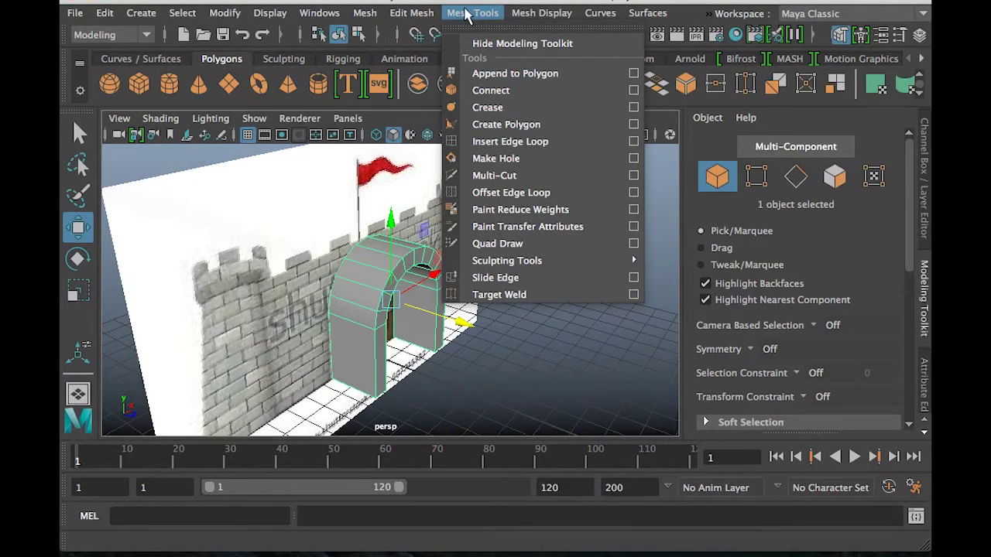
# Reset the Insert Edge Loop tool's settings to their defaults and close the settings window
pyautogui.click(634, 142)
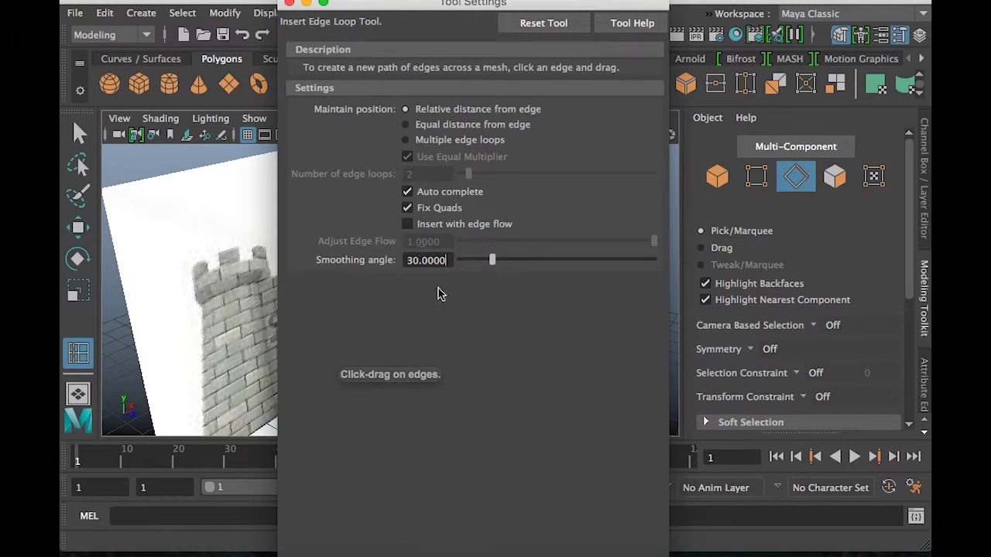
pyautogui.click(546, 23)
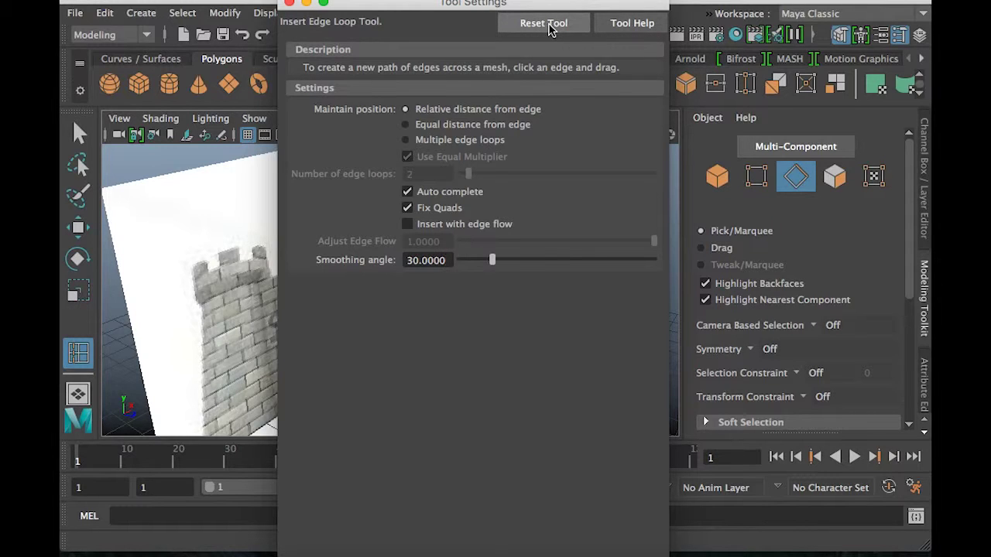
pyautogui.moveTo(411, 5); pyautogui.dragTo(729, 12)
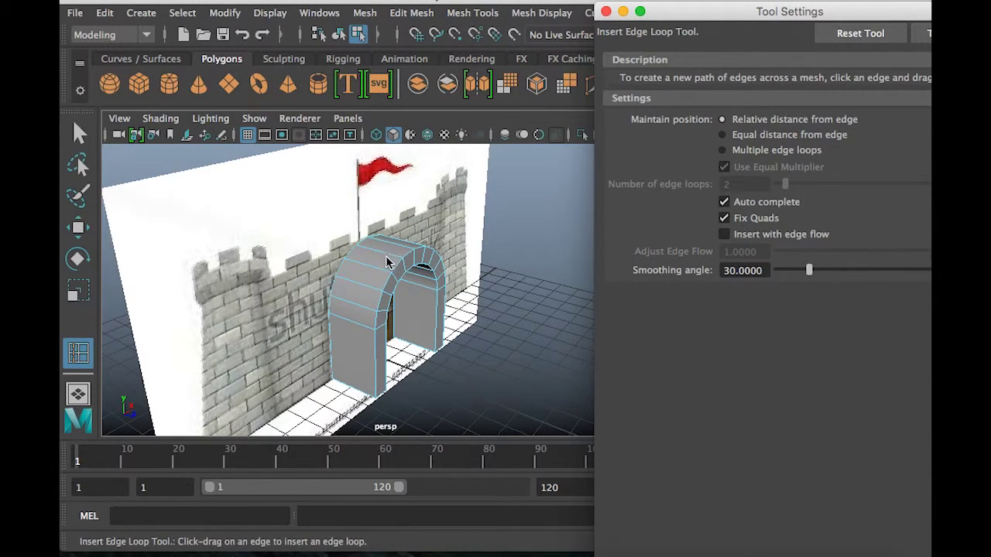
pyautogui.moveTo(793, 17); pyautogui.dragTo(645, 17)
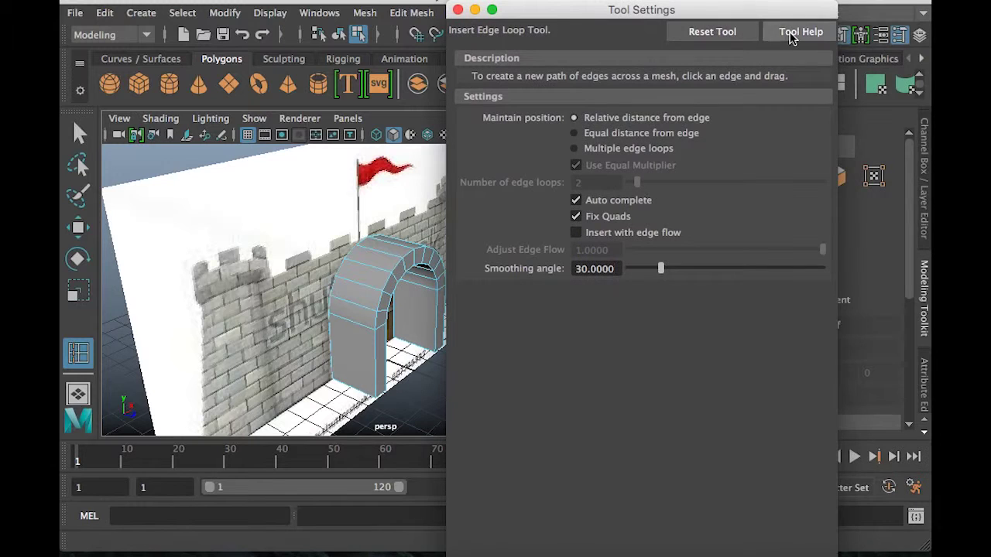
pyautogui.click(458, 10)
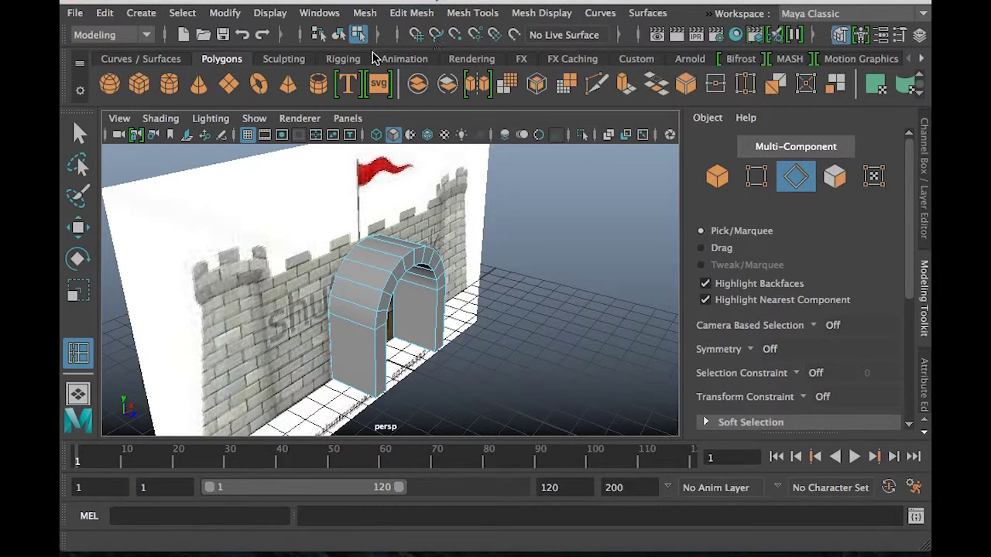
# Insert an edge loop following the arch's curve, slightly in front of the middle of its depth
pyautogui.click(469, 14)
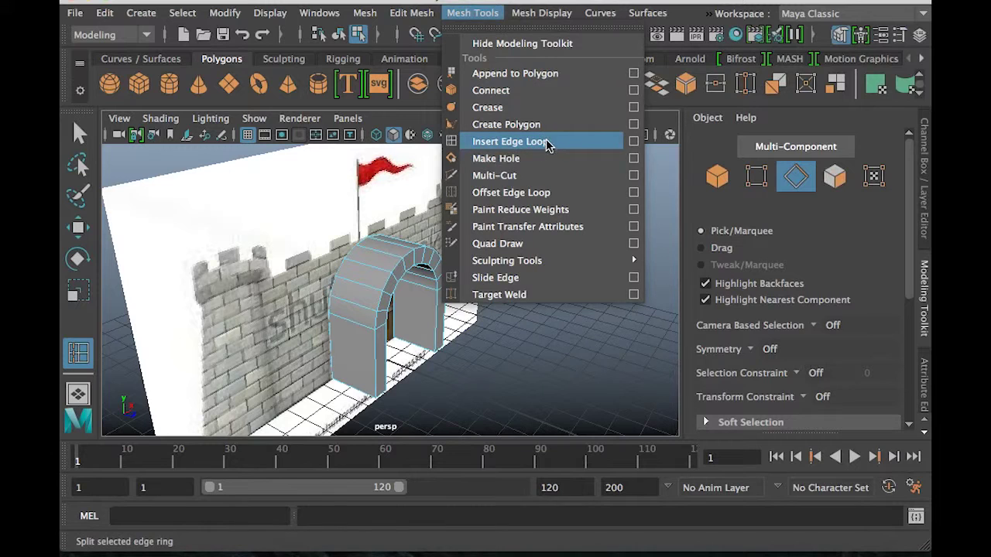
pyautogui.click(511, 142)
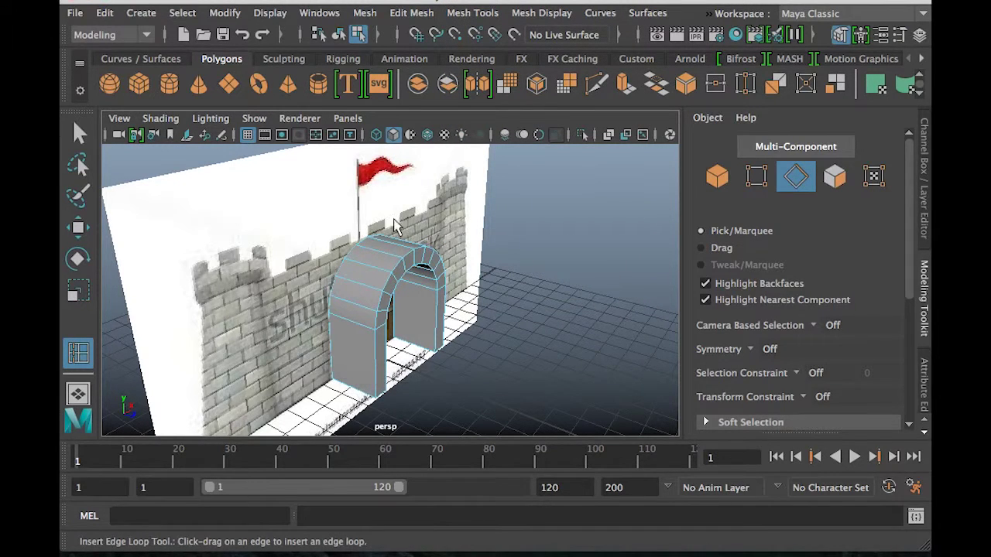
pyautogui.moveTo(380, 259)
pyautogui.mouseDown()
pyautogui.moveTo(360, 257)
pyautogui.moveTo(387, 263)
pyautogui.mouseUp()
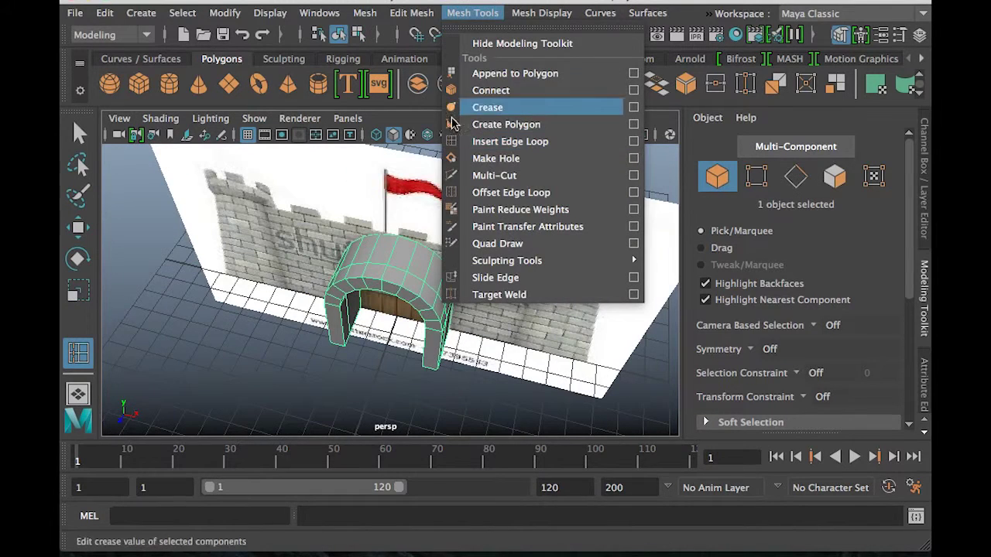
# Try a second edge loop between the first loop and the arch's back edge, and undo it
pyautogui.click(541, 142)
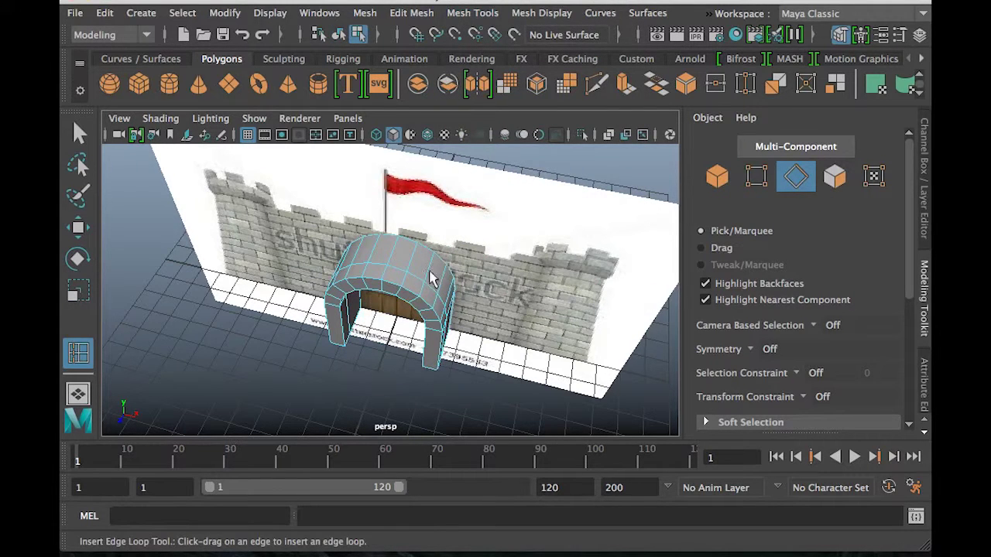
pyautogui.scroll(3, 418, 277)
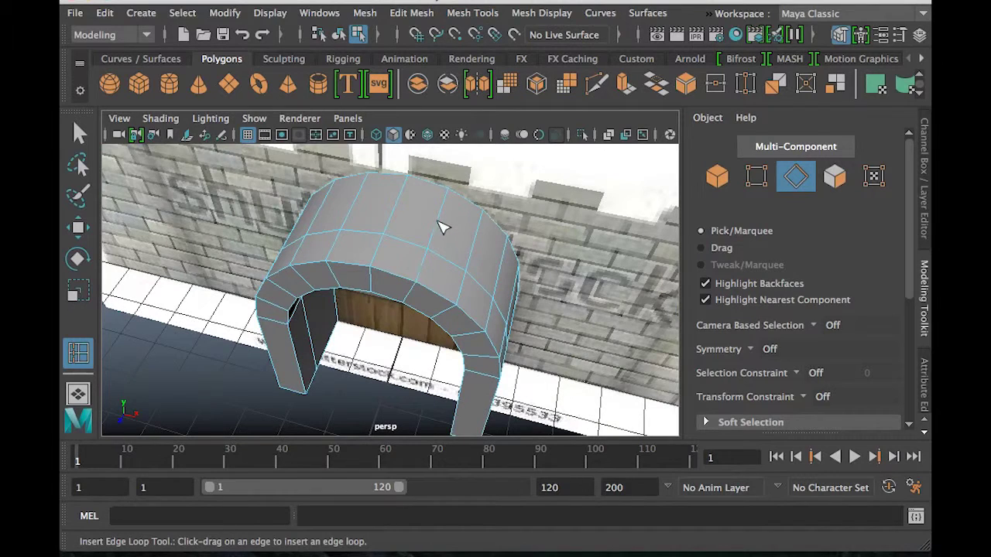
pyautogui.moveTo(441, 206); pyautogui.dragTo(444, 230)
pyautogui.moveTo(447, 236)
pyautogui.mouseDown()
pyautogui.moveTo(471, 215)
pyautogui.moveTo(439, 285)
pyautogui.moveTo(450, 197)
pyautogui.moveTo(436, 247)
pyautogui.moveTo(458, 203)
pyautogui.moveTo(450, 222)
pyautogui.mouseUp()
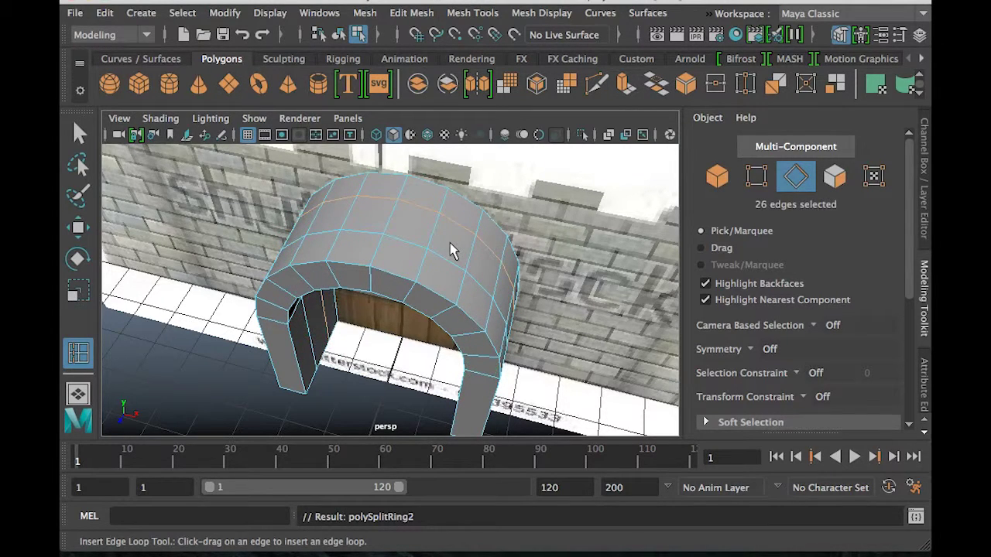
pyautogui.hotkey('ctrl', 'z')
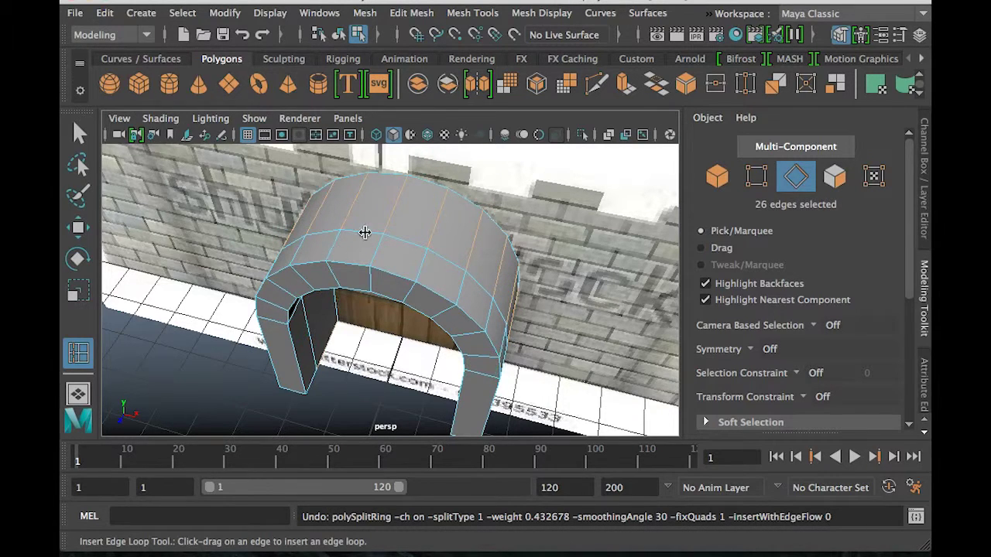
# Try inserting further edge loops at the arch's top, including one across its depth, and undo them
pyautogui.moveTo(373, 227)
pyautogui.mouseDown()
pyautogui.moveTo(365, 241)
pyautogui.moveTo(375, 240)
pyautogui.mouseUp()
pyautogui.hotkey('ctrl', 'z')
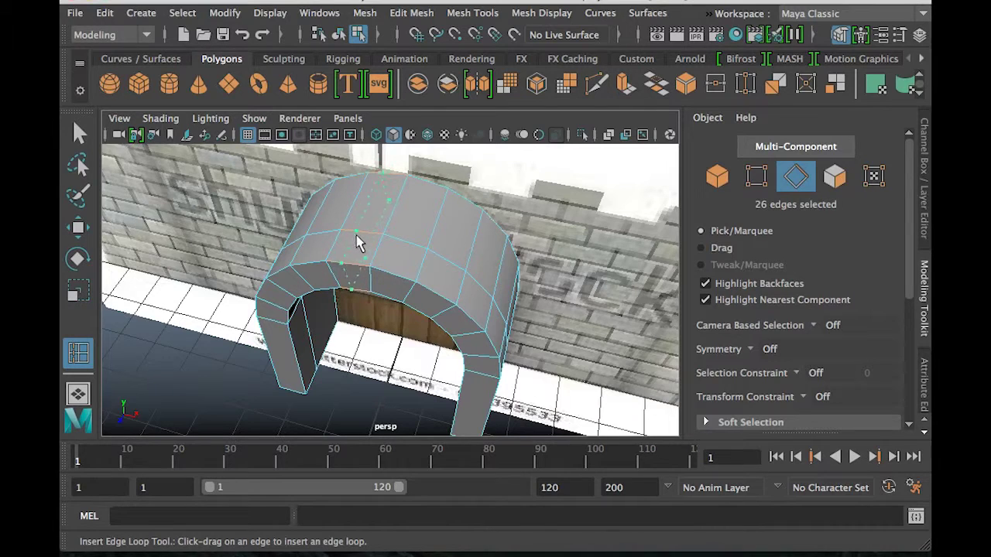
pyautogui.moveTo(360, 244); pyautogui.dragTo(361, 245)
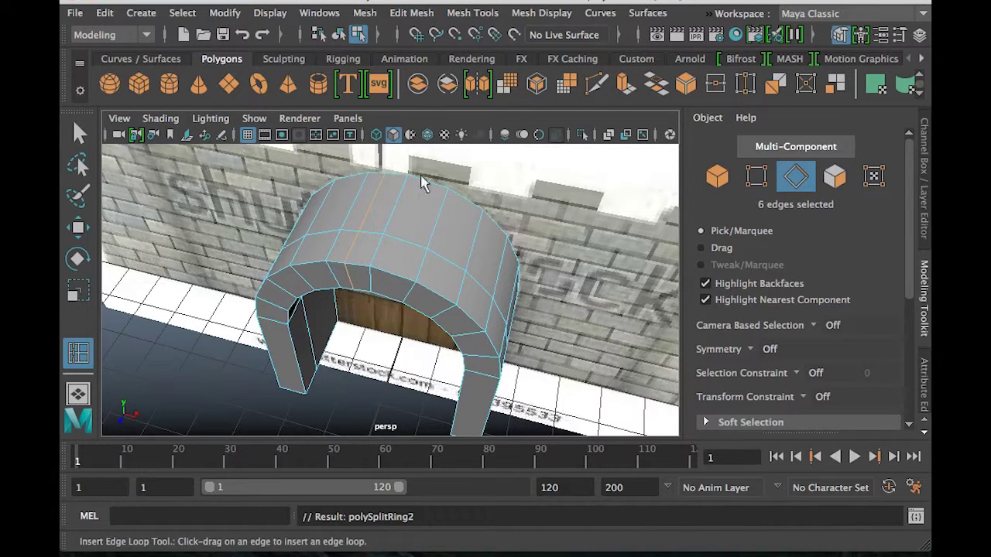
pyautogui.hotkey('ctrl', 'z')
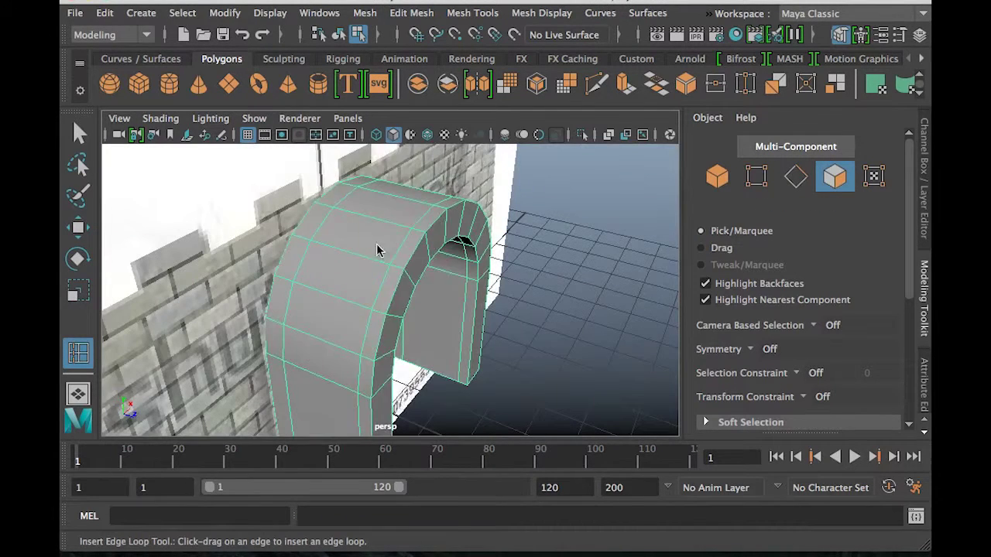
# Switch to face selection and select four adjacent faces of the arch's outer middle band, from the top down the left side
pyautogui.moveTo(380, 246); pyautogui.dragTo(376, 155, button='right')
pyautogui.click(78, 134)
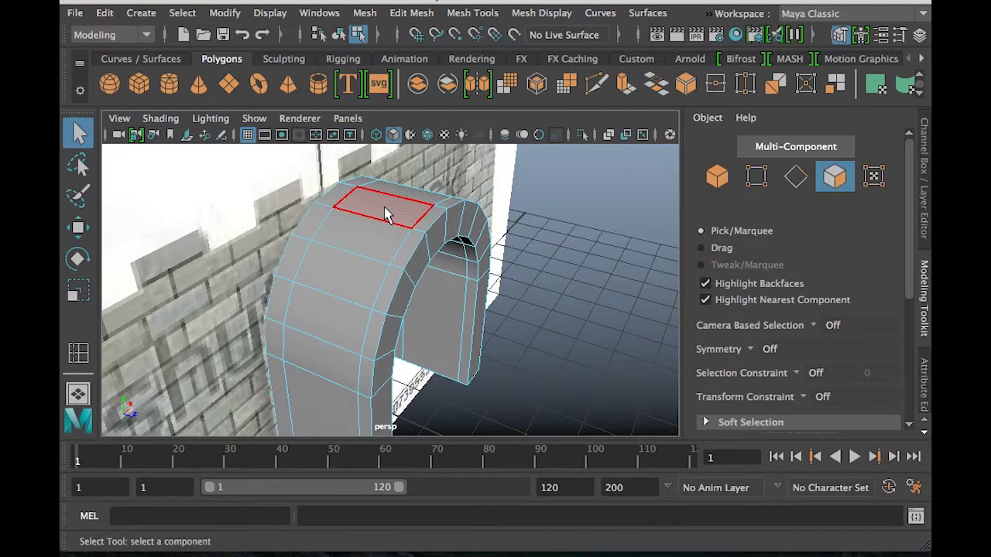
pyautogui.click(387, 214)
pyautogui.keyDown('shift'); pyautogui.click(380, 240); pyautogui.keyUp('shift')
pyautogui.keyDown('shift'); pyautogui.click(354, 277); pyautogui.keyUp('shift')
pyautogui.keyDown('shift'); pyautogui.click(336, 312); pyautogui.keyUp('shift')
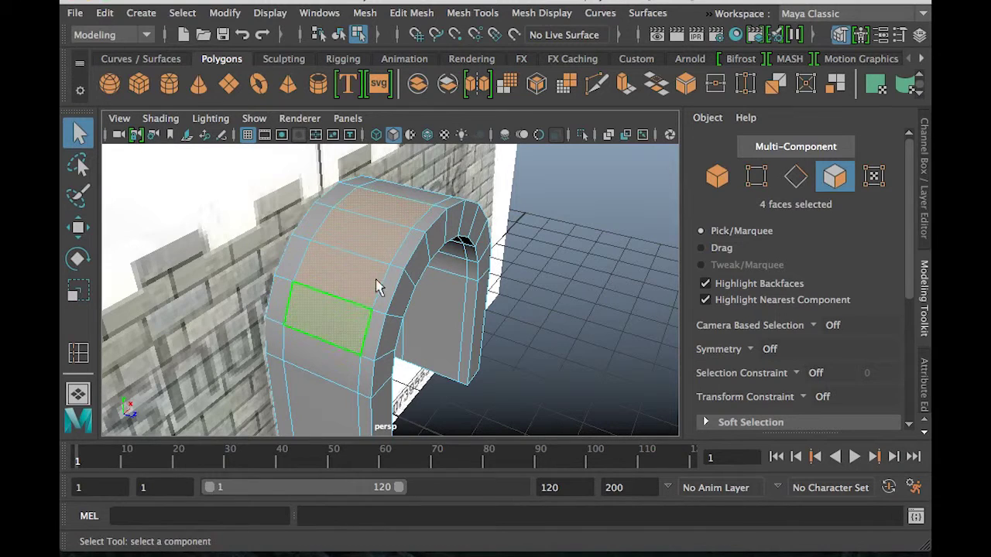
# Reselect the band's top face and extend the selection along the band down to the left leg's outer face
pyautogui.click(398, 209)
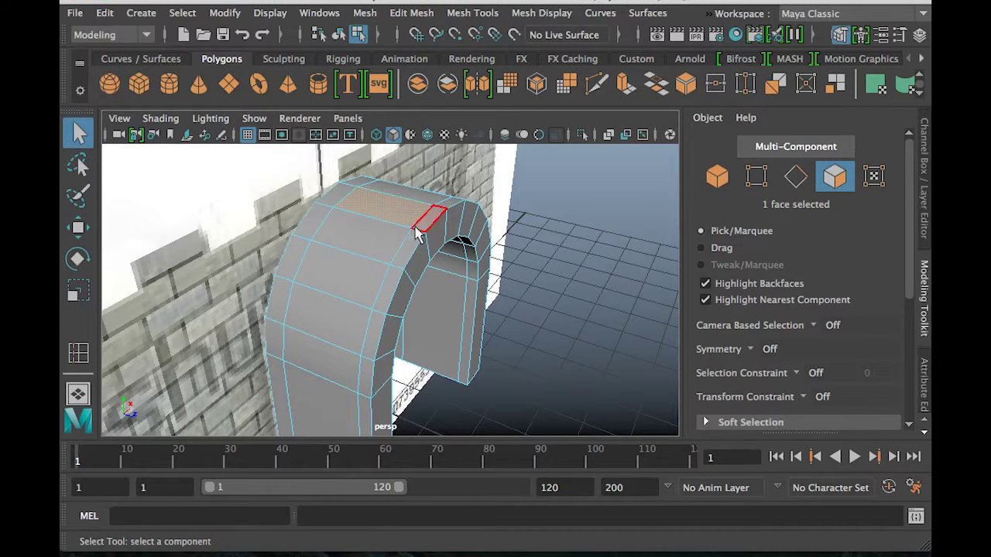
pyautogui.moveTo(454, 331)
pyautogui.keyDown('alt'); pyautogui.mouseDown()
pyautogui.moveTo(453, 299)
pyautogui.moveTo(452, 320)
pyautogui.mouseUp(); pyautogui.keyUp('alt')
pyautogui.keyDown('alt'); pyautogui.moveTo(453, 314); pyautogui.dragTo(480, 178, button='middle'); pyautogui.keyUp('alt')
pyautogui.scroll(6, 447, 246)
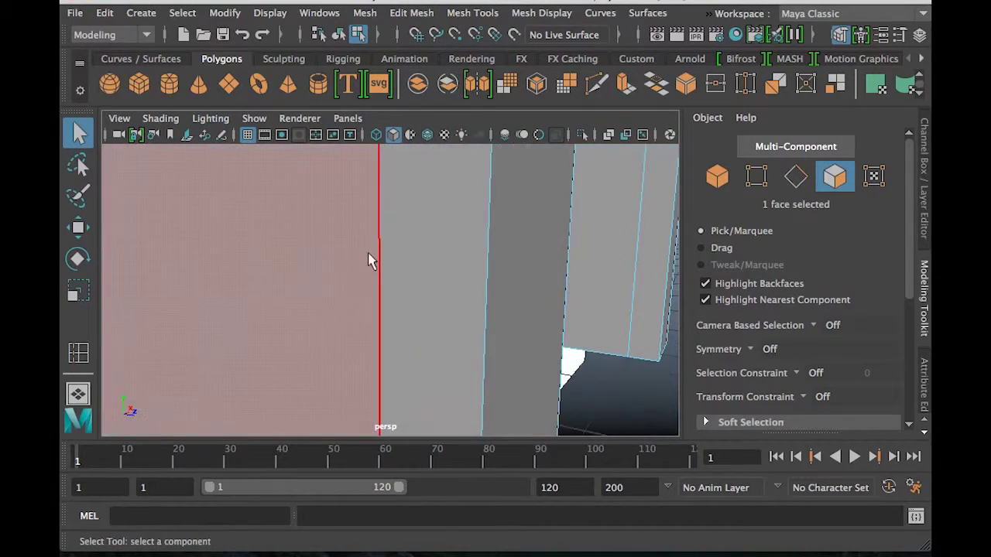
pyautogui.scroll(-6, 378, 260)
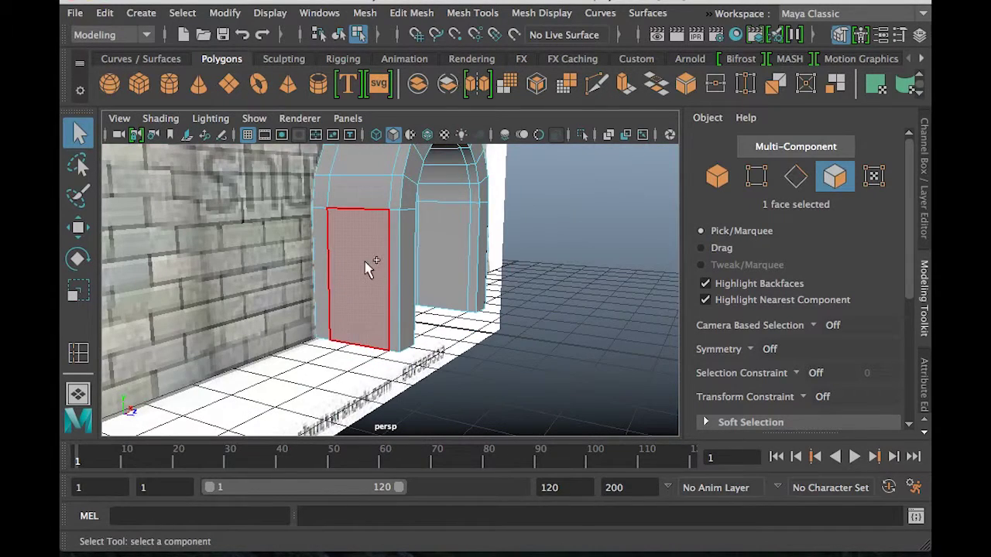
pyautogui.doubleClick(368, 266)
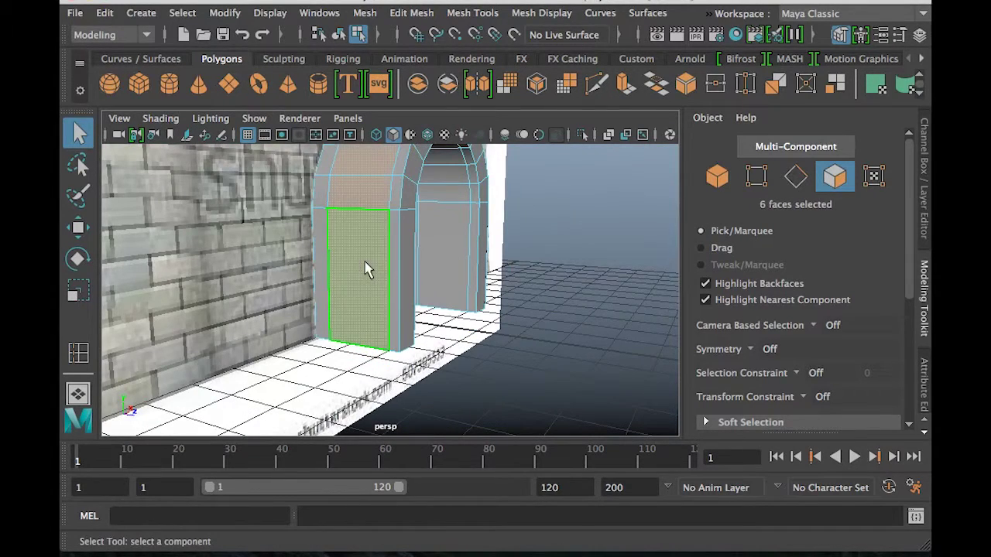
pyautogui.scroll(-6, 425, 255)
pyautogui.scroll(8, 411, 185)
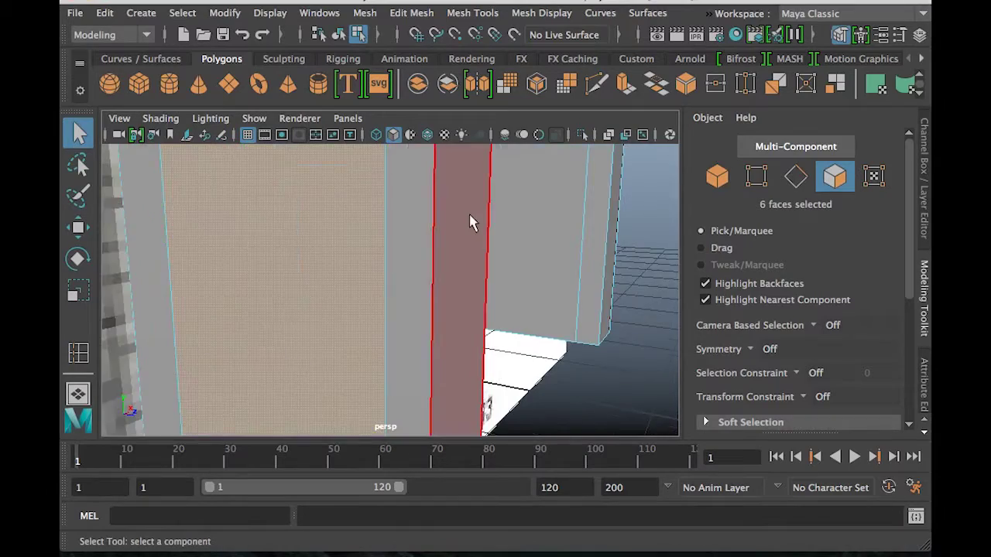
pyautogui.scroll(-8, 470, 217)
pyautogui.keyDown('alt'); pyautogui.moveTo(463, 253); pyautogui.dragTo(488, 308); pyautogui.keyUp('alt')
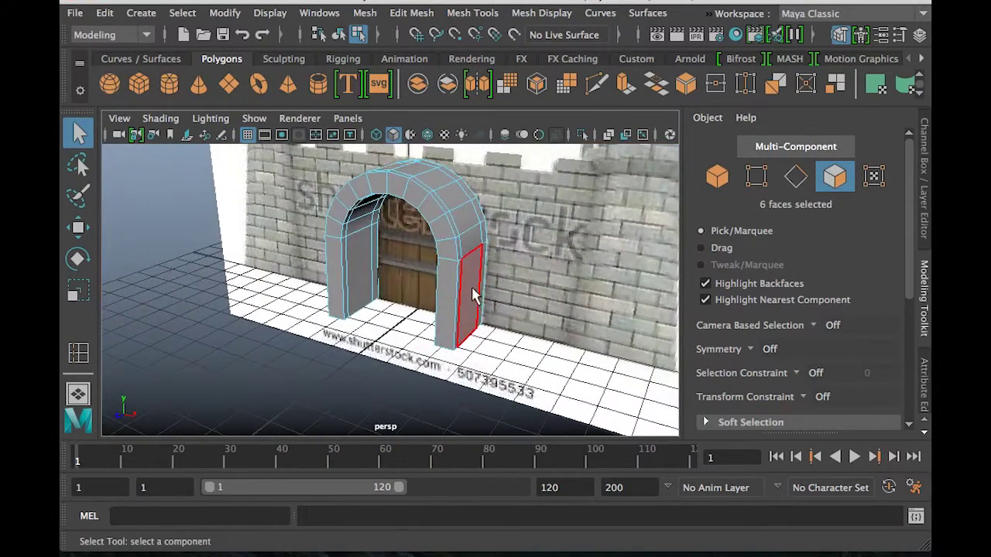
# Select the entire middle band of outer faces around the arch, from the right leg to the left leg
pyautogui.click(486, 310)
pyautogui.keyDown('alt'); pyautogui.moveTo(411, 317); pyautogui.dragTo(526, 328); pyautogui.keyUp('alt')
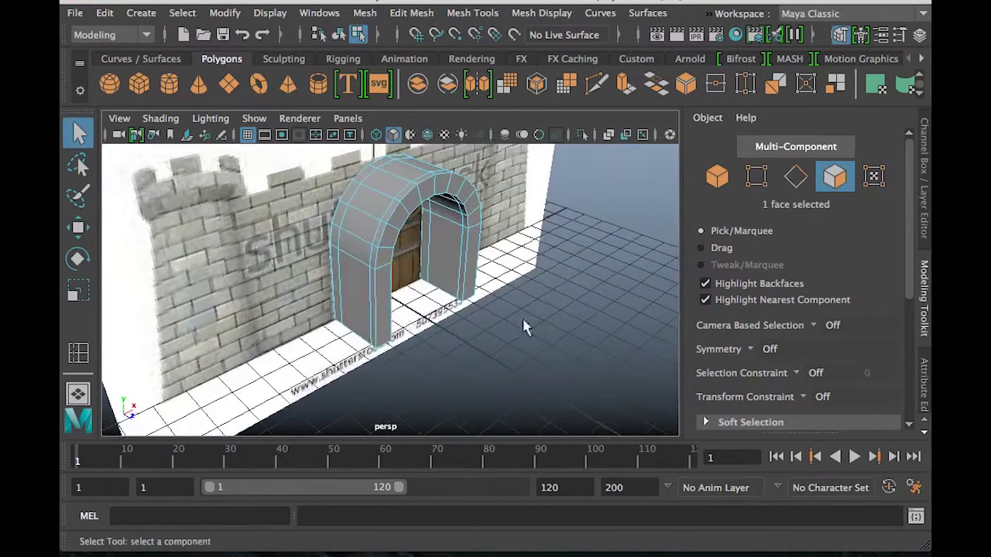
pyautogui.doubleClick(362, 301)
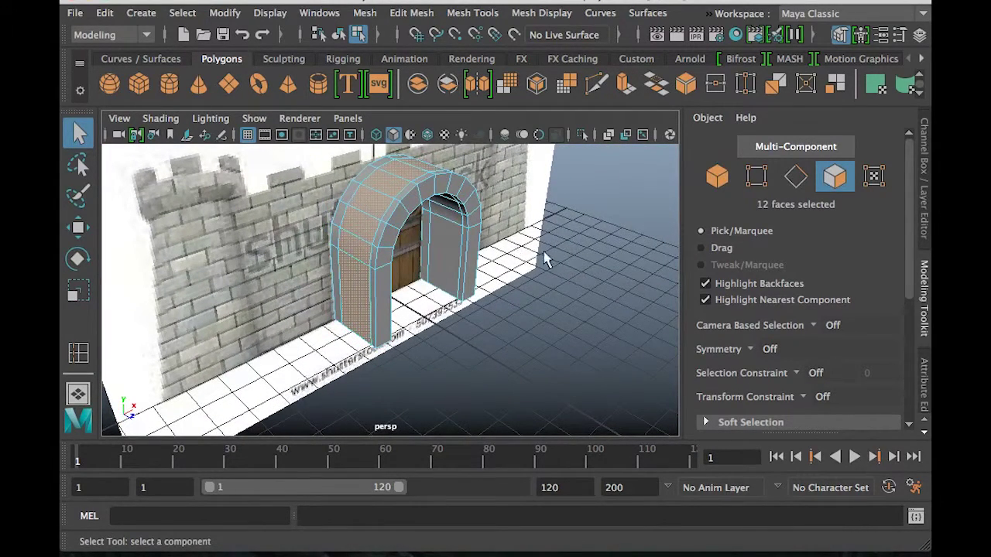
# Extrude the selected face band outward with a Local Translate Z of about 0.952
pyautogui.keyDown('alt'); pyautogui.moveTo(490, 278); pyautogui.dragTo(500, 303); pyautogui.keyUp('alt')
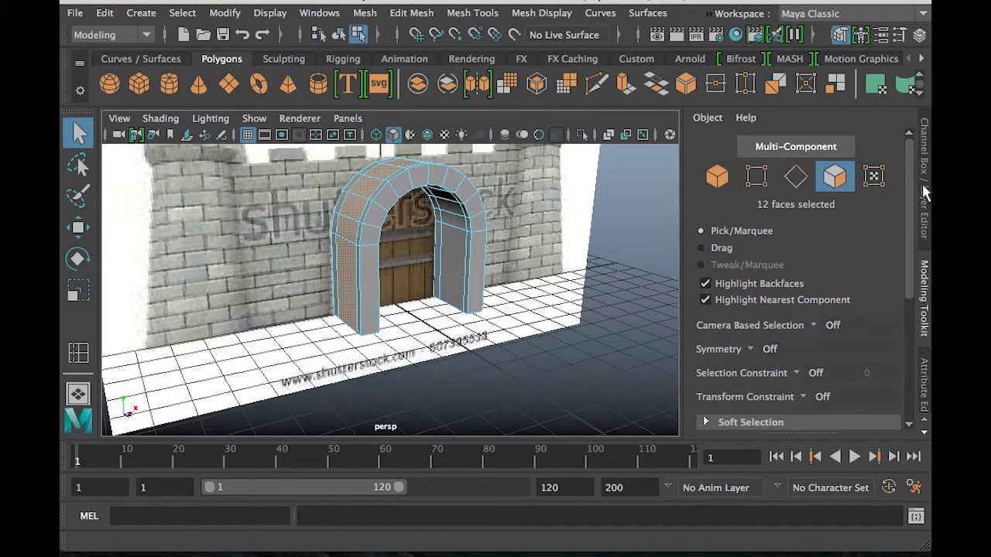
pyautogui.scroll(-5, 820, 310)
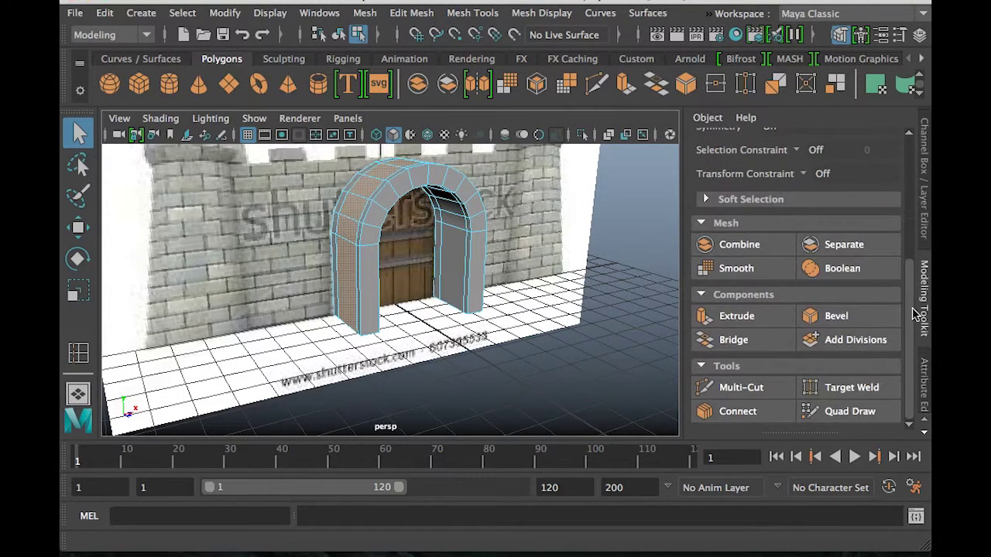
pyautogui.click(731, 317)
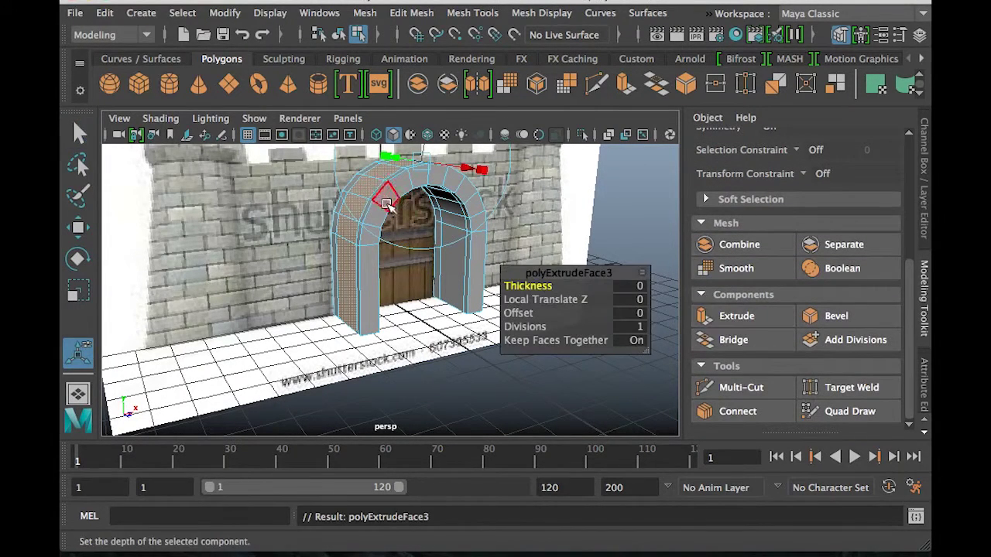
pyautogui.keyDown('alt'); pyautogui.moveTo(420, 210); pyautogui.dragTo(414, 262, button='middle'); pyautogui.keyUp('alt')
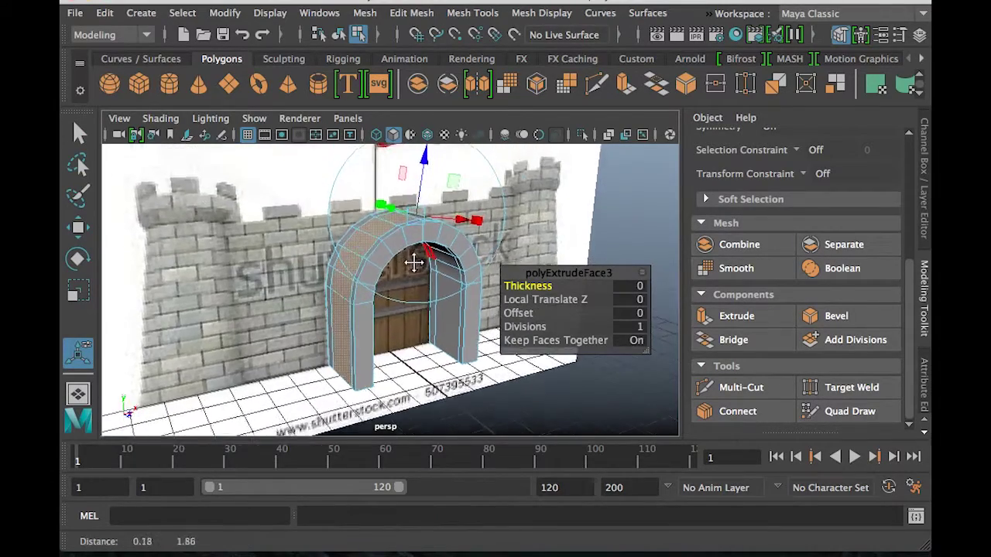
pyautogui.scroll(10, 414, 263)
pyautogui.scroll(-4, 414, 264)
pyautogui.scroll(-6, 411, 232)
pyautogui.scroll(4, 422, 193)
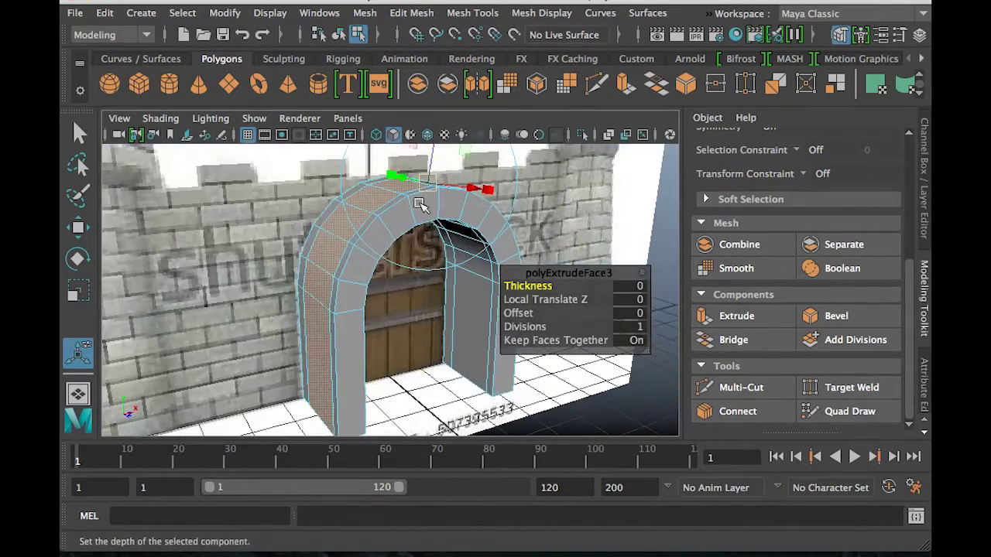
pyautogui.scroll(-5, 426, 192)
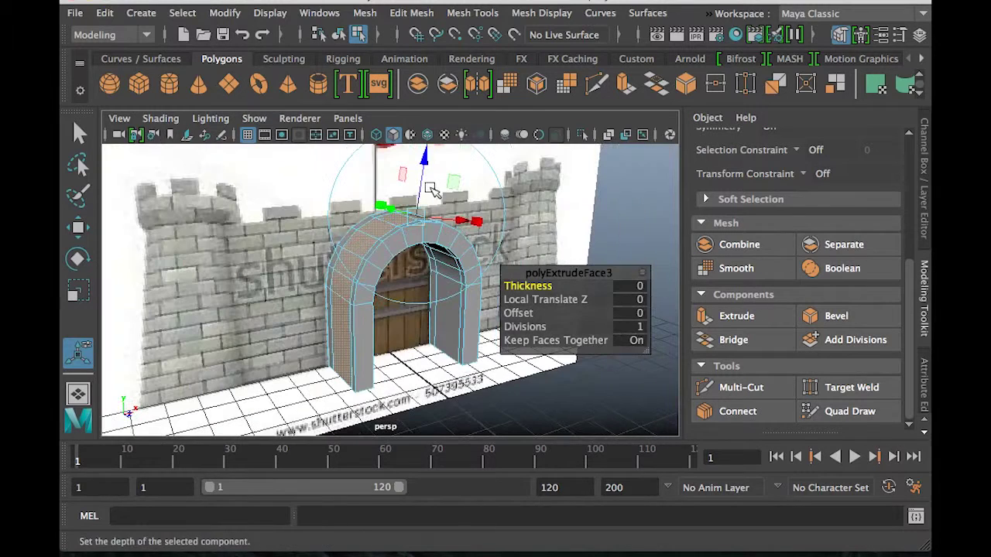
pyautogui.moveTo(439, 147); pyautogui.dragTo(441, 149)
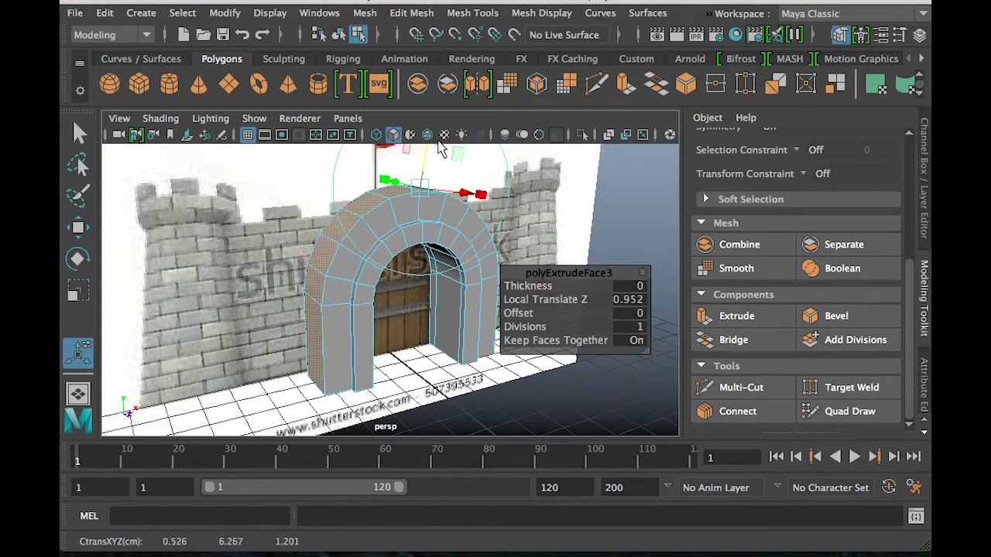
pyautogui.click(77, 135)
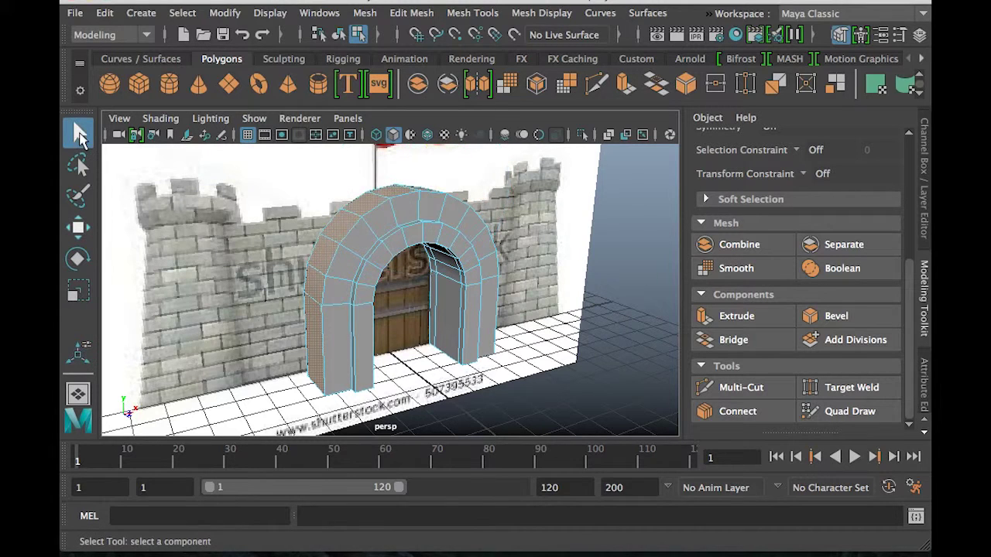
# Switch to the front view, frame the arch against the whole castle picture and show the object's channel attributes
pyautogui.click(614, 253)
pyautogui.click(384, 215)
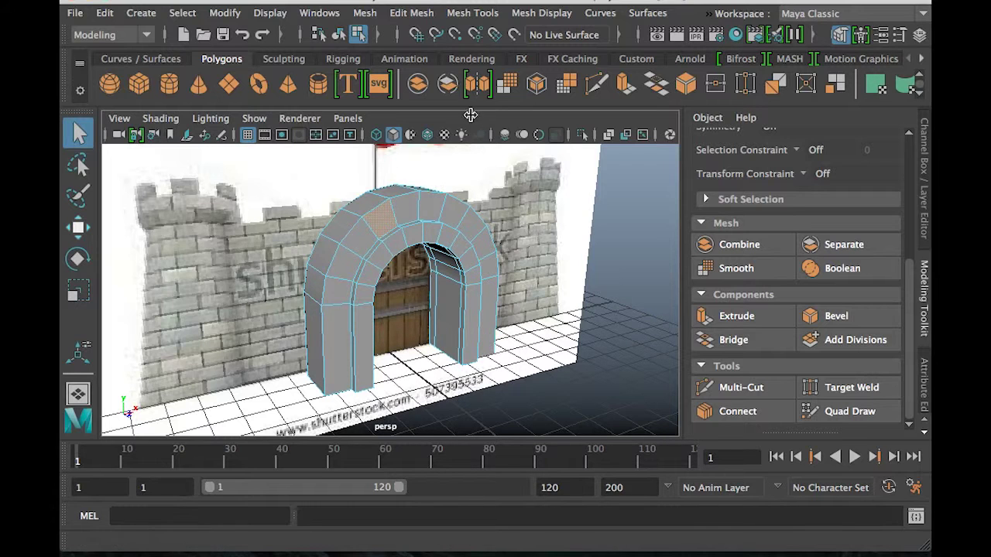
pyautogui.press('space')
pyautogui.press('space')
pyautogui.press('f')
pyautogui.scroll(-10, 399, 286)
pyautogui.scroll(3, 400, 286)
pyautogui.scroll(-3, 401, 290)
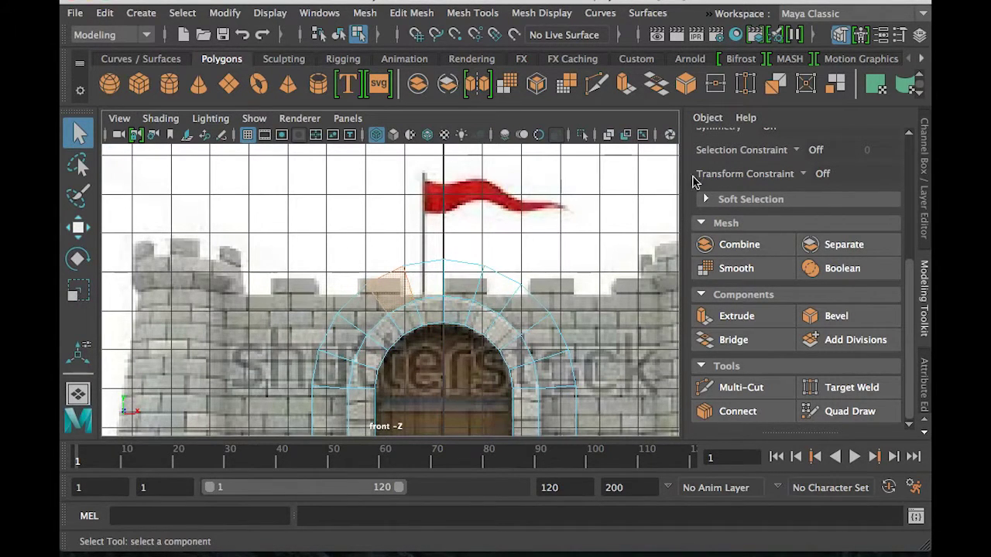
pyautogui.click(923, 175)
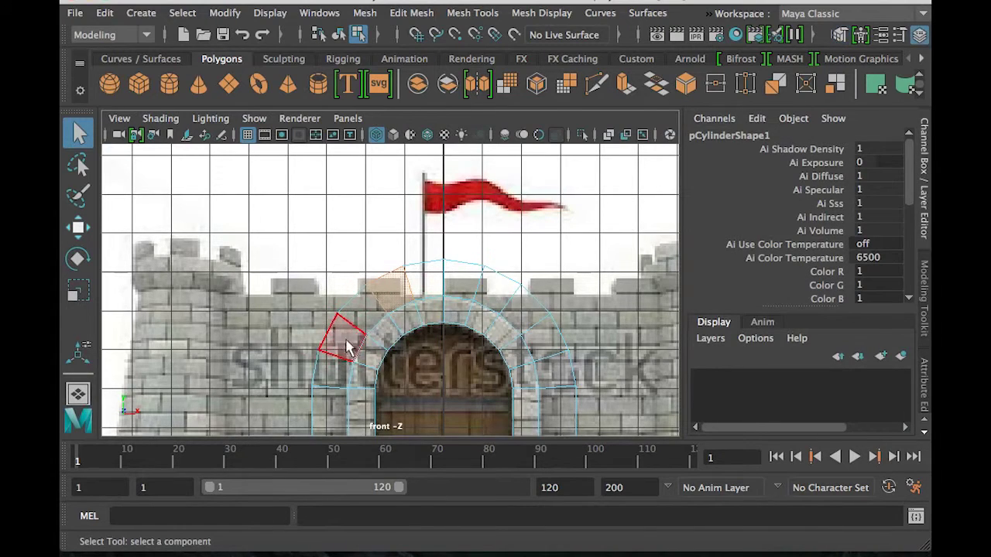
pyautogui.scroll(10, 338, 328)
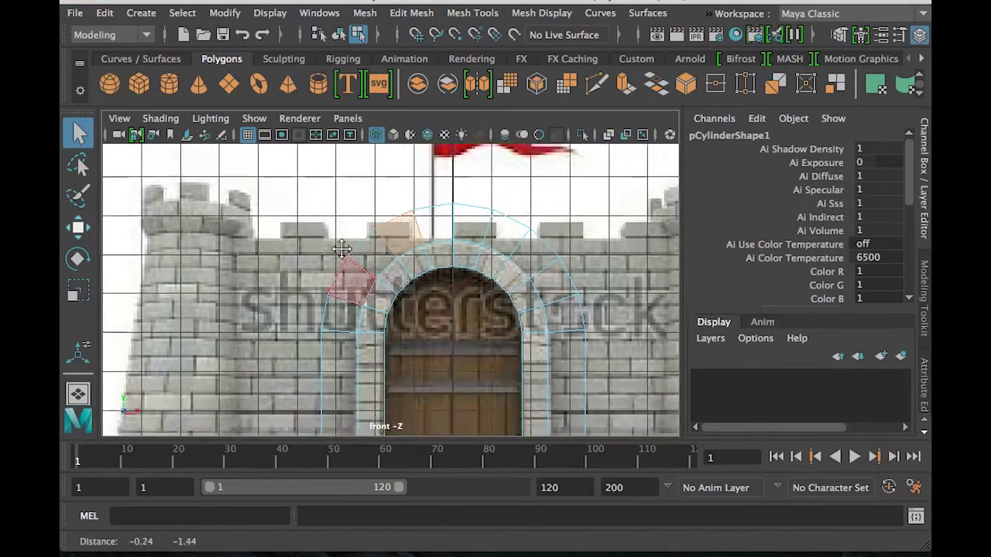
pyautogui.press('a')
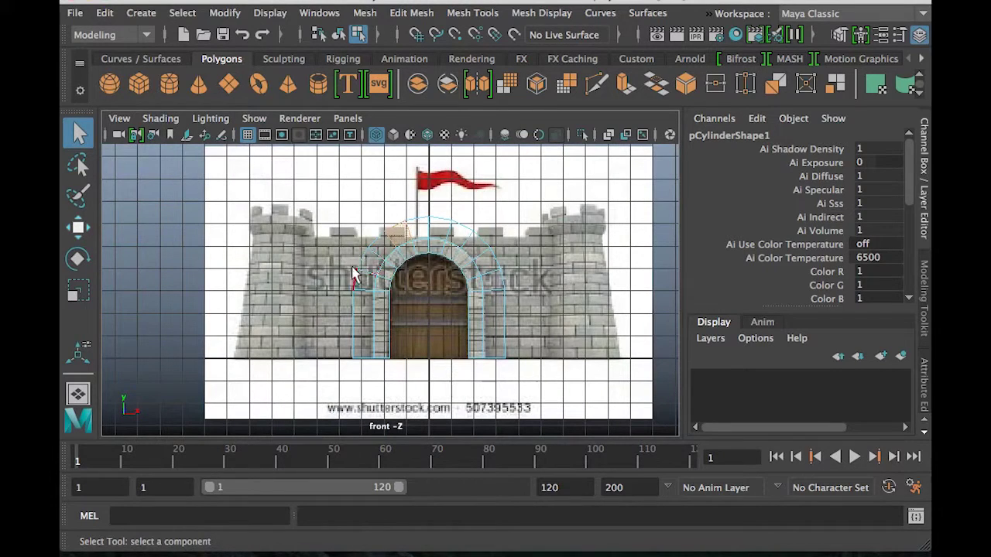
# In vertex mode, select the extrusion's lower outer vertices on the left side and move them outward to about X -5.43
pyautogui.moveTo(363, 271); pyautogui.dragTo(288, 115, button='right')
pyautogui.moveTo(344, 267); pyautogui.dragTo(367, 408)
pyautogui.press('w')
pyautogui.moveTo(431, 314); pyautogui.dragTo(389, 316)
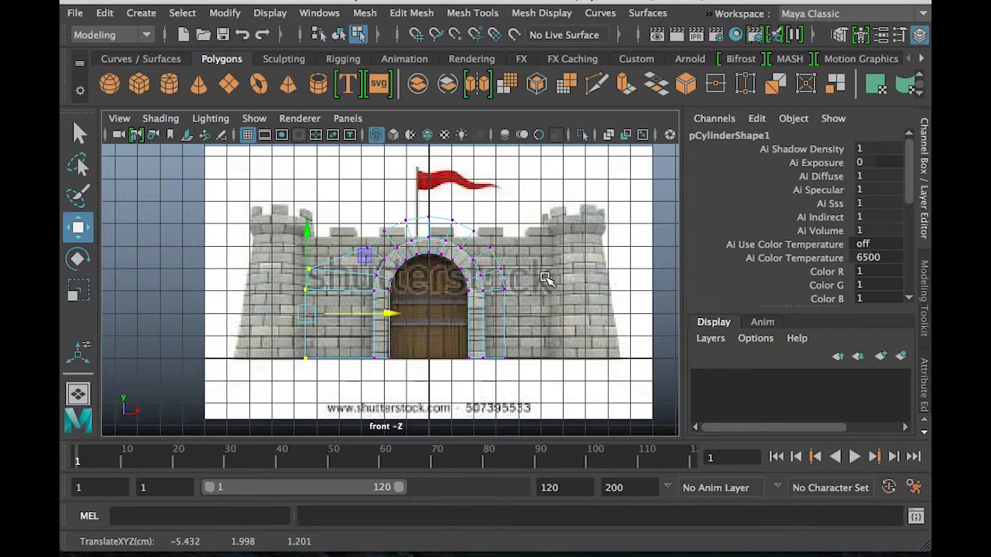
# Select the matching lower outer vertices on the right side and move them outward to about X 5.41
pyautogui.moveTo(499, 258); pyautogui.dragTo(522, 398)
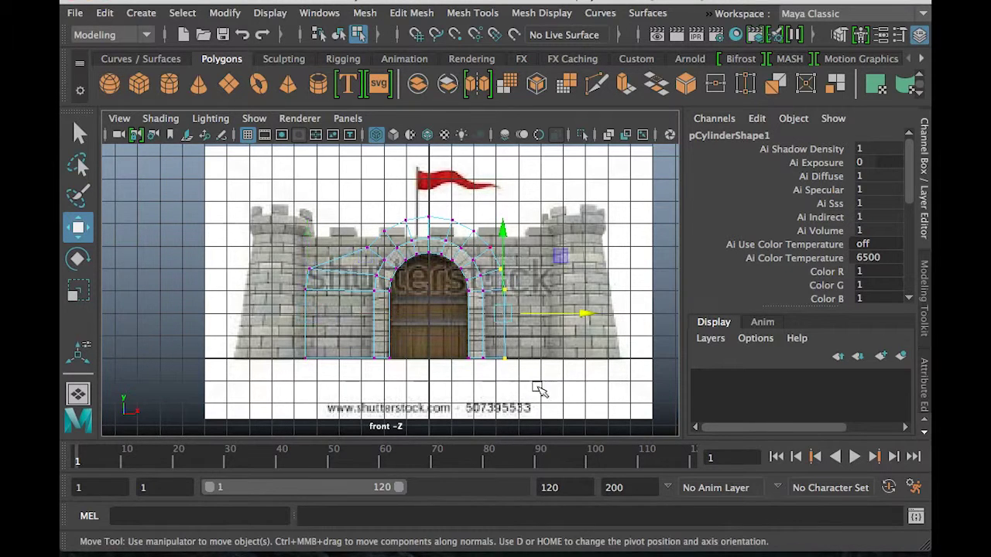
pyautogui.scroll(-2, 534, 387)
pyautogui.moveTo(579, 313); pyautogui.dragTo(605, 312)
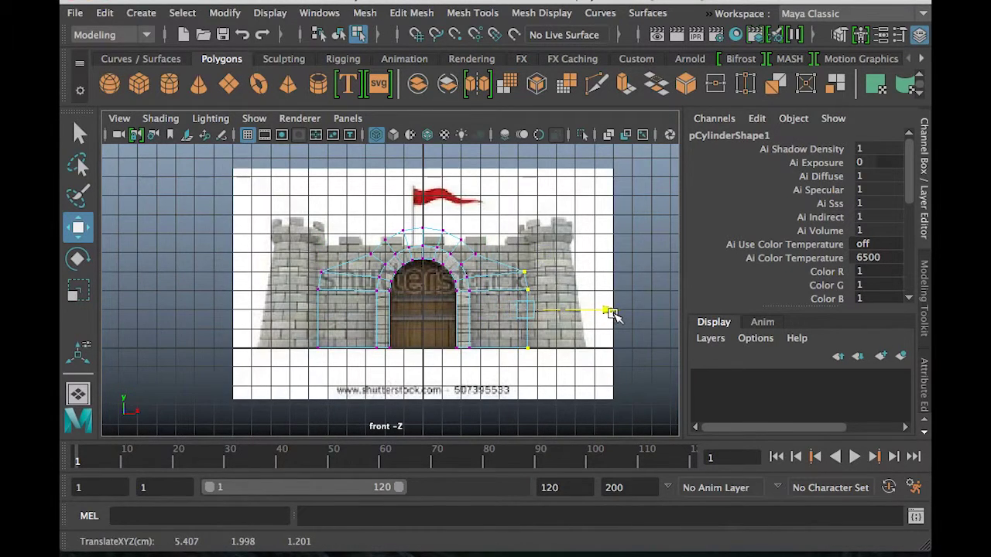
# Scale the next two symmetric pairs of outer vertices above horizontally outward to widen the wall's upper part
pyautogui.click(375, 260)
pyautogui.scroll(3, 372, 291)
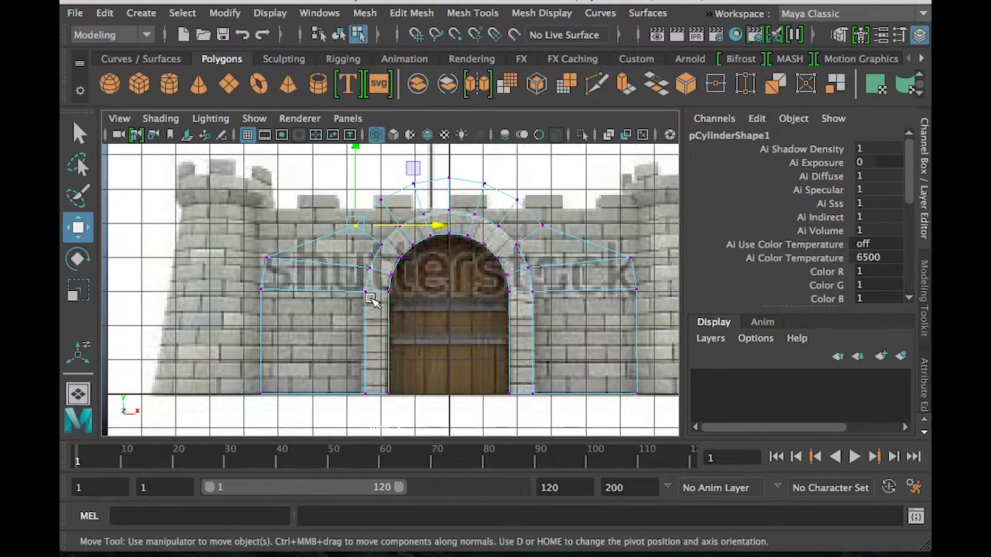
pyautogui.keyDown('shift'); pyautogui.click(542, 225); pyautogui.keyUp('shift')
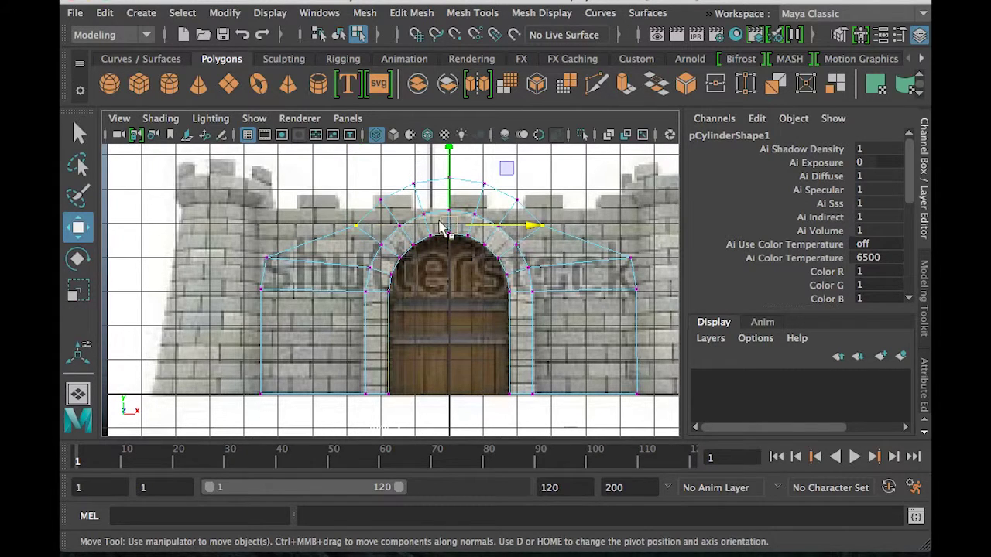
pyautogui.press('r')
pyautogui.moveTo(529, 227); pyautogui.dragTo(607, 245)
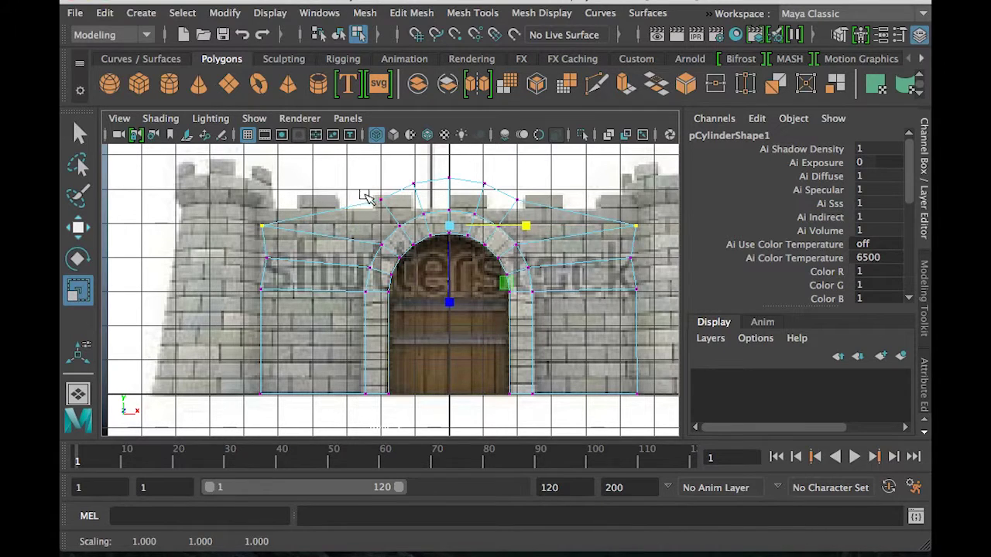
pyautogui.moveTo(361, 193); pyautogui.dragTo(605, 205)
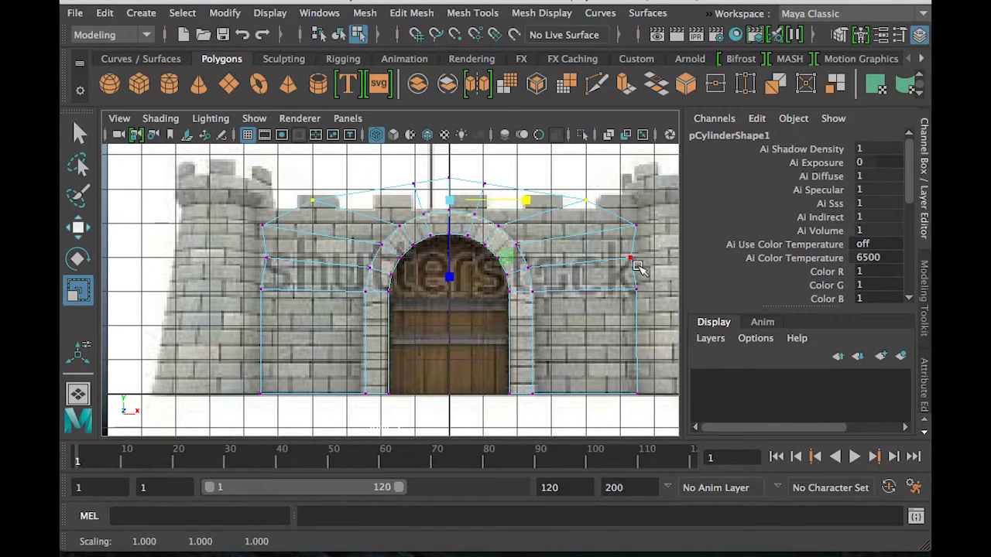
# Level the three top outer vertices at Y 6 and grid-snap the neighbouring upper-left vertex to the same height
pyautogui.moveTo(382, 155); pyautogui.dragTo(524, 199)
pyautogui.moveTo(451, 260); pyautogui.dragTo(453, 155)
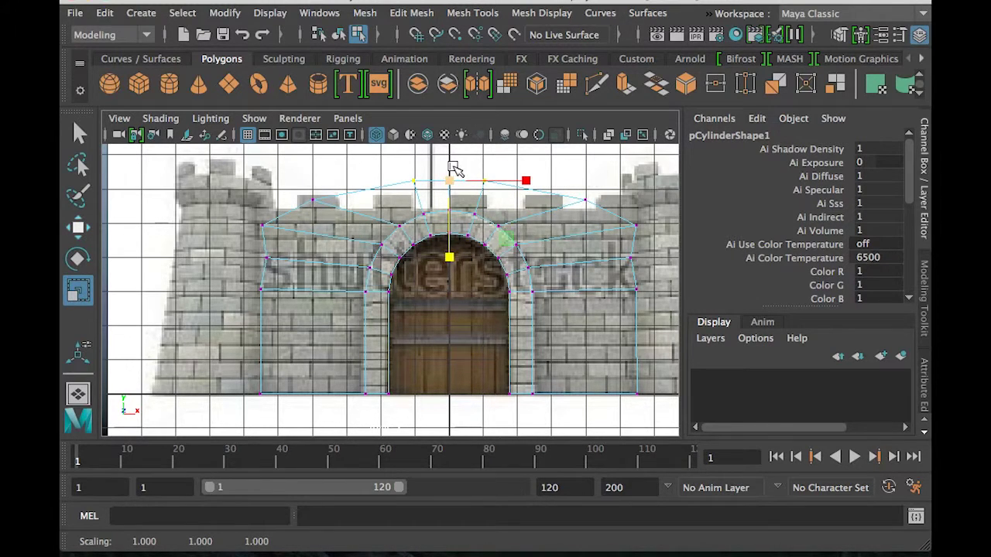
pyautogui.press('w')
pyautogui.moveTo(449, 165); pyautogui.dragTo(439, 198)
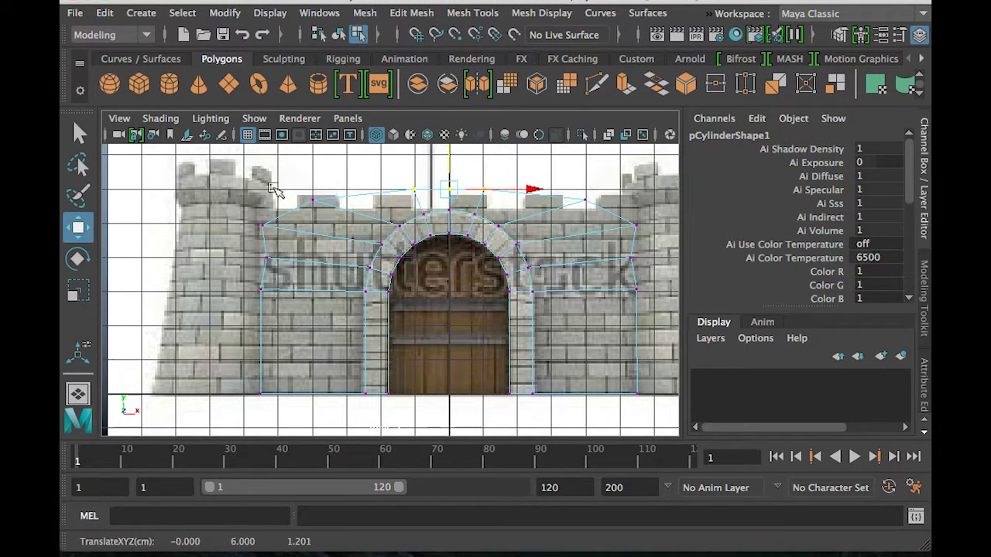
pyautogui.moveTo(298, 185); pyautogui.dragTo(329, 221)
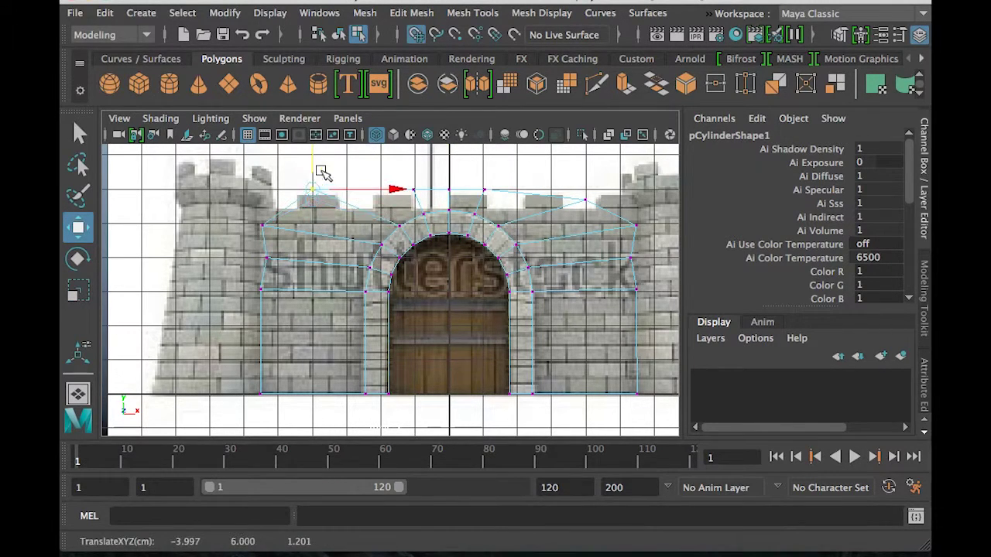
# Snap the wall's outer vertices to the grid, placing the top corner at Y 6, the right side at X 5, and straightening the left side
pyautogui.moveTo(579, 188)
pyautogui.mouseDown()
pyautogui.moveTo(600, 199)
pyautogui.moveTo(581, 165)
pyautogui.moveTo(586, 176)
pyautogui.mouseUp()
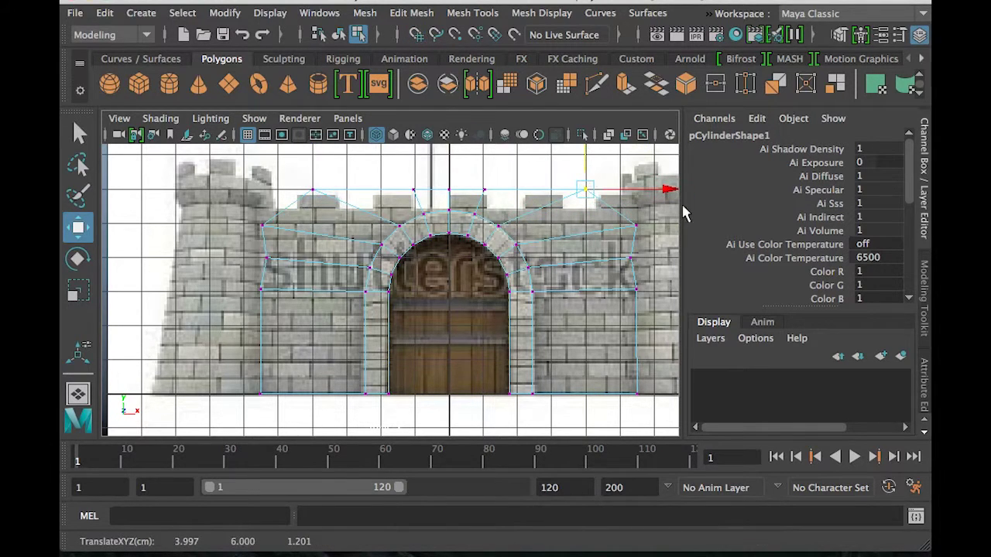
pyautogui.moveTo(634, 190); pyautogui.dragTo(635, 283)
pyautogui.moveTo(644, 318); pyautogui.dragTo(657, 420)
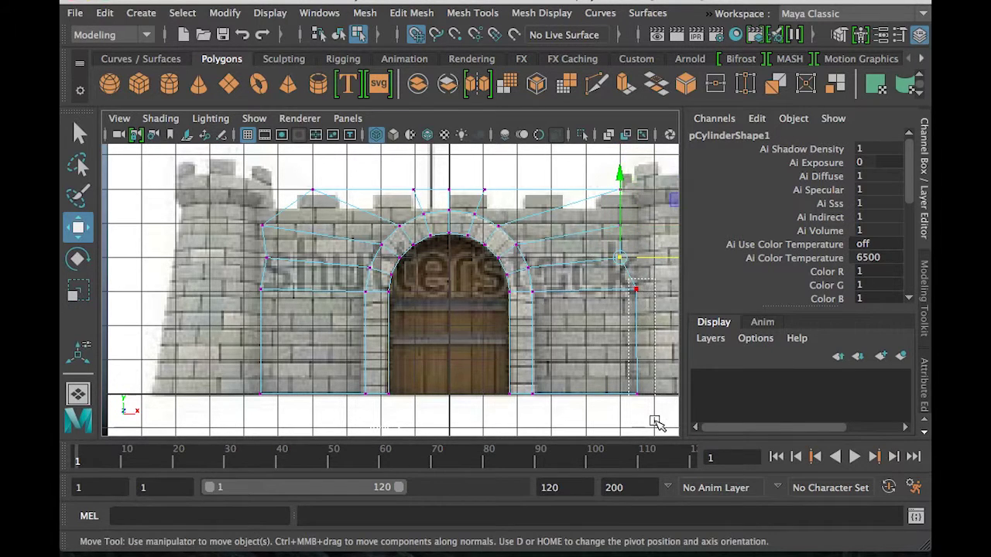
pyautogui.moveTo(664, 343); pyautogui.dragTo(622, 346)
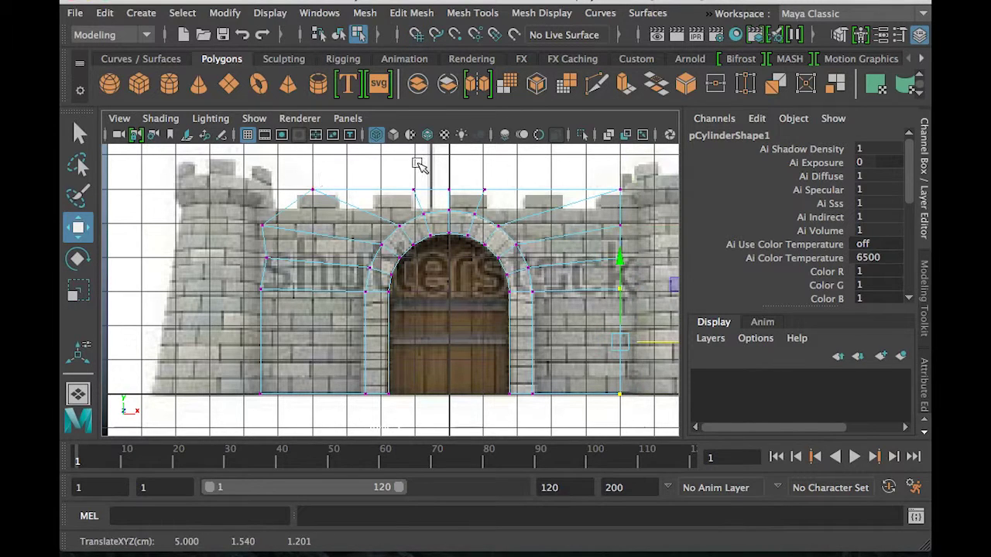
pyautogui.moveTo(297, 175); pyautogui.dragTo(316, 203)
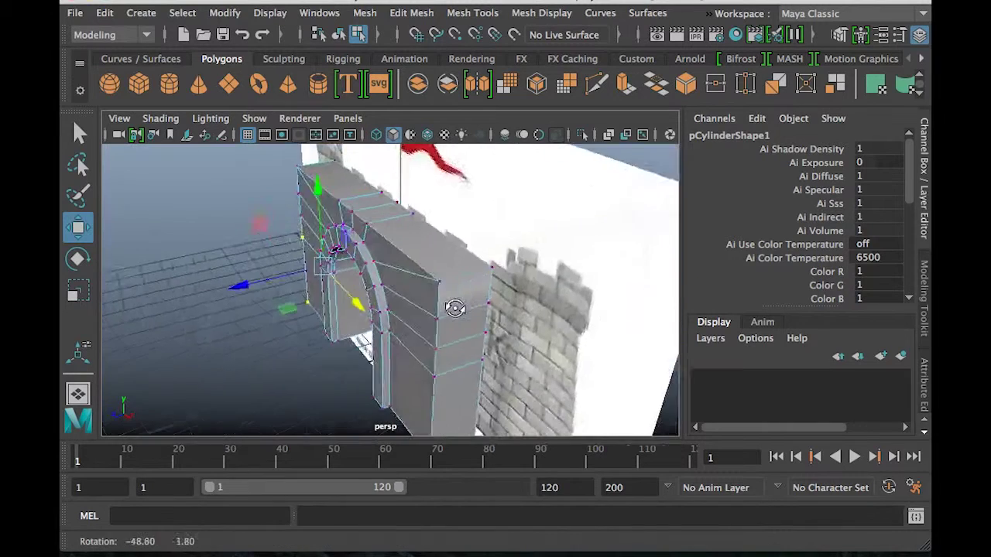
pyautogui.keyDown('alt'); pyautogui.moveTo(456, 308); pyautogui.dragTo(551, 258); pyautogui.keyUp('alt')
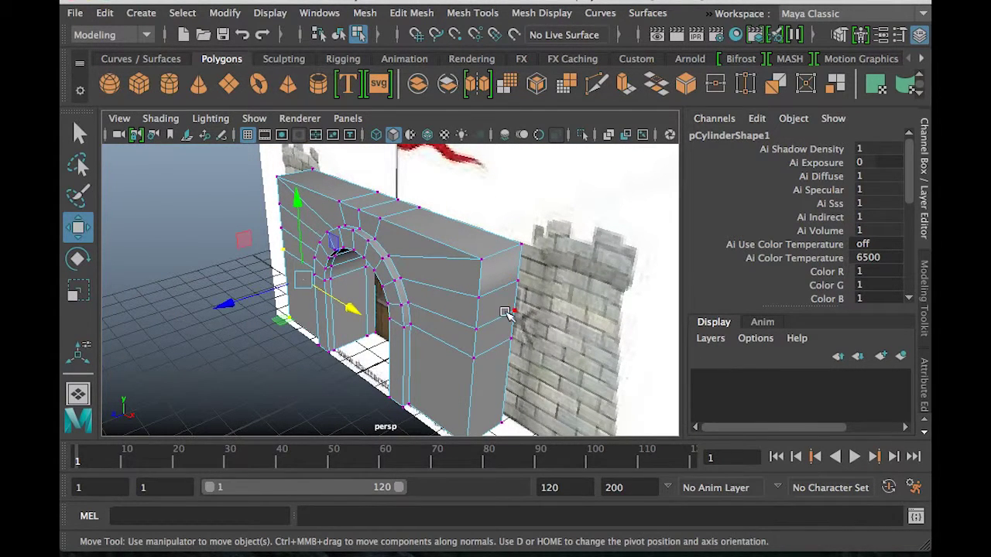
# Hide the castle reference image plane by selecting it as an object and setting its display mode to None
pyautogui.scroll(-5, 500, 289)
pyautogui.click(505, 239)
pyautogui.moveTo(495, 218); pyautogui.dragTo(524, 260)
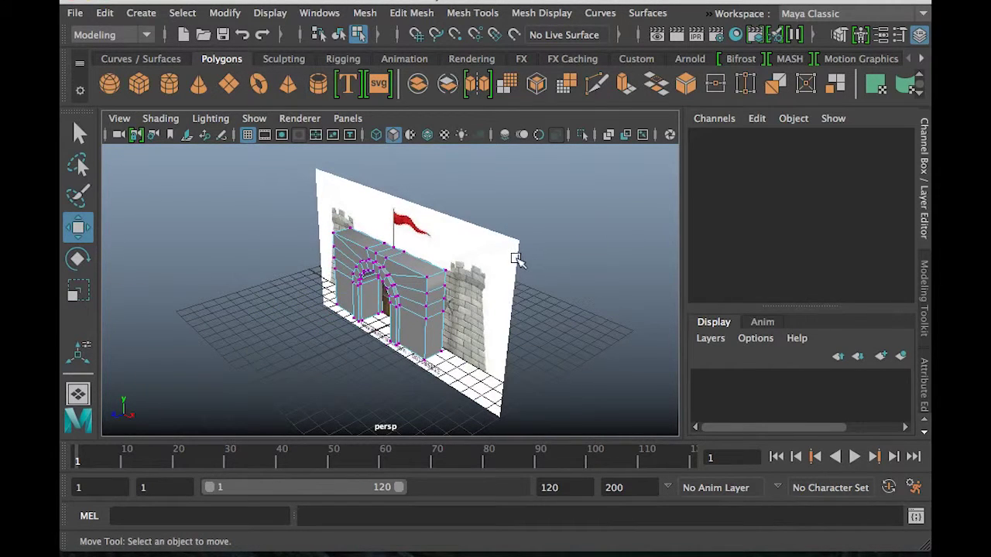
pyautogui.press('q')
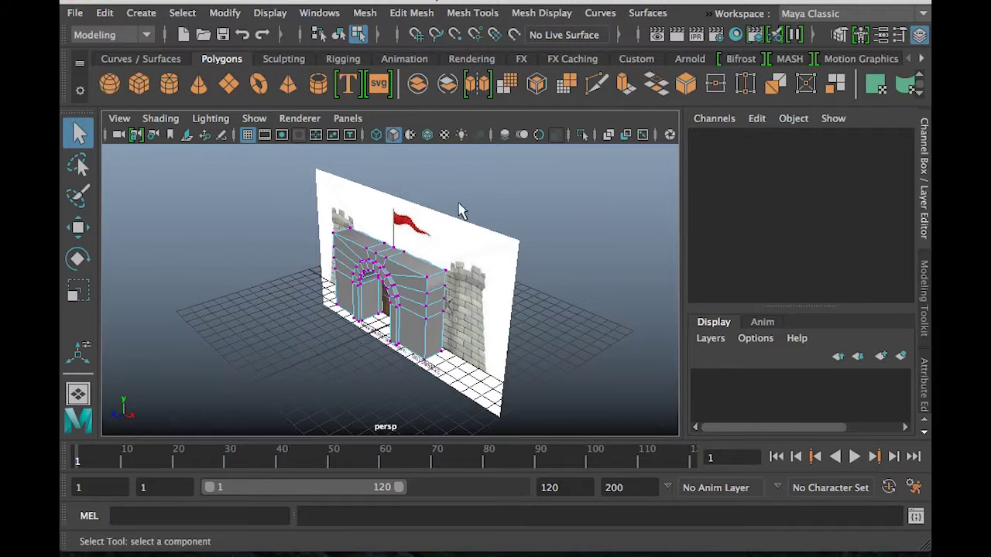
pyautogui.click(923, 304)
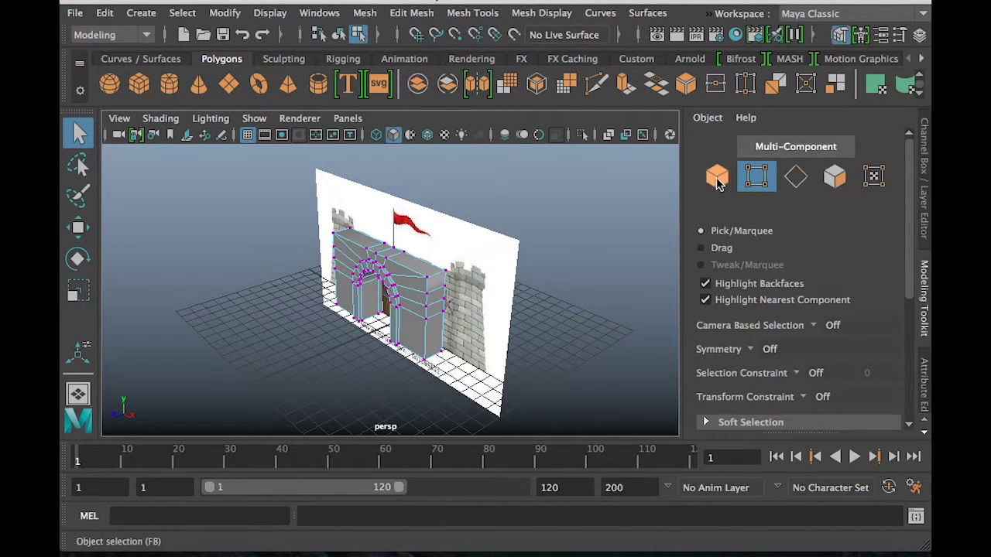
pyautogui.click(717, 179)
pyautogui.click(513, 223)
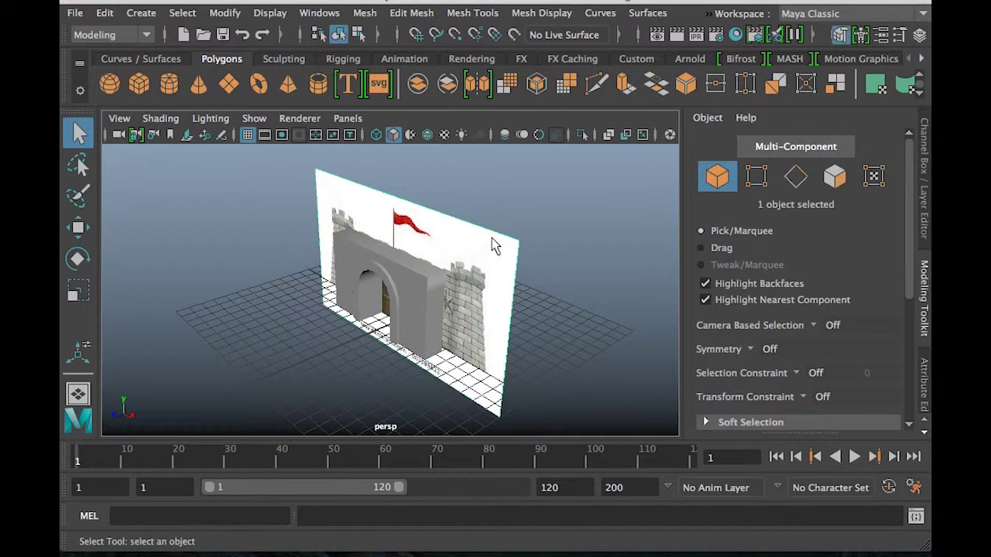
pyautogui.hotkey('ctrl', 'a')
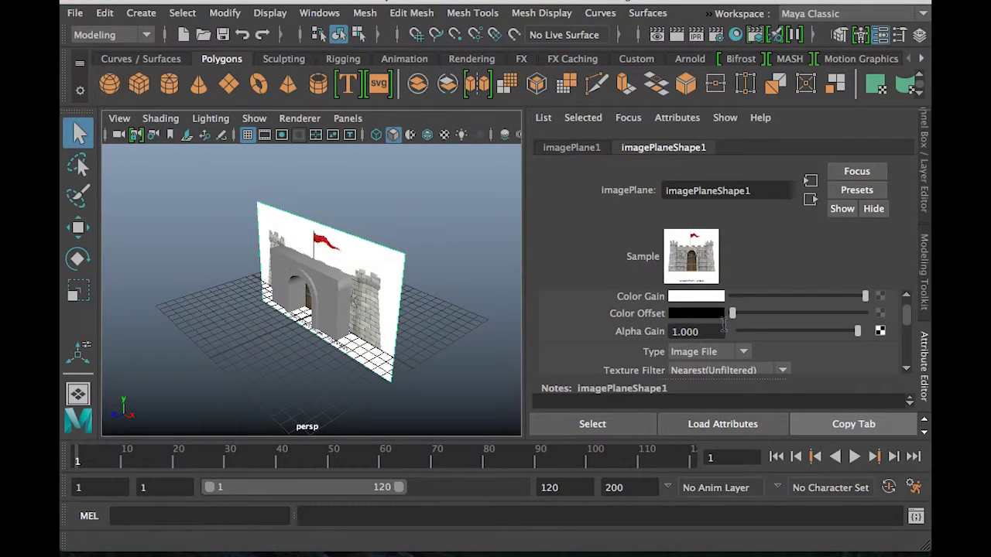
pyautogui.scroll(2, 723, 327)
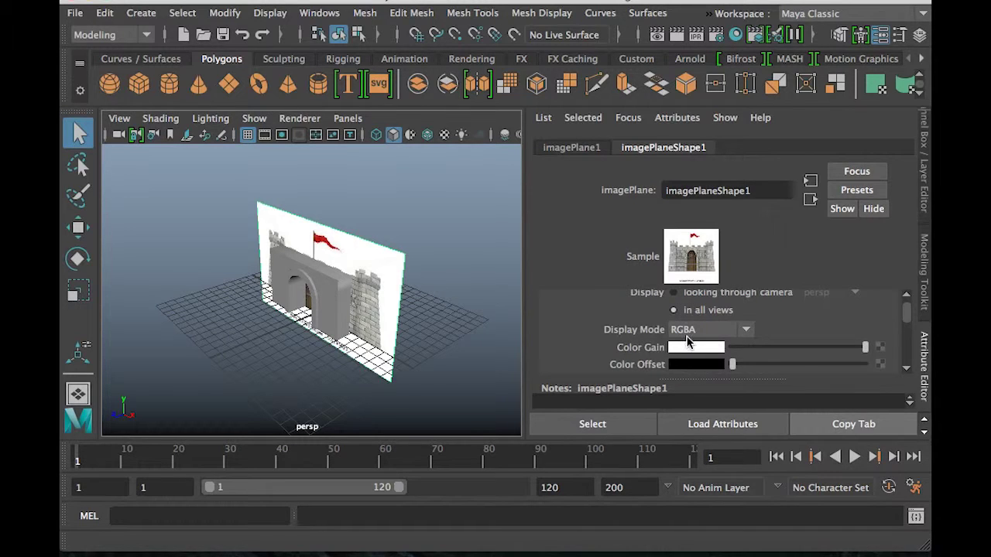
pyautogui.click(742, 333)
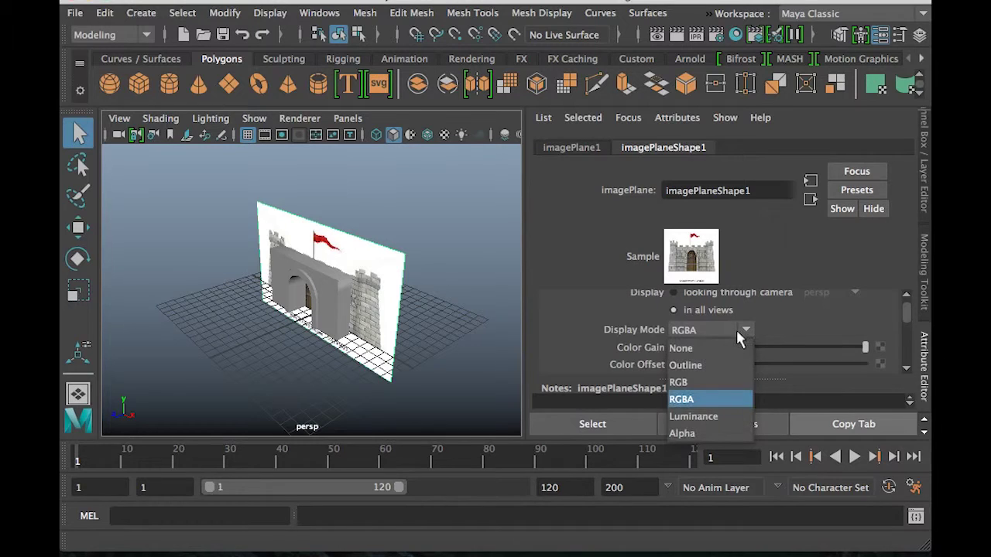
pyautogui.click(718, 346)
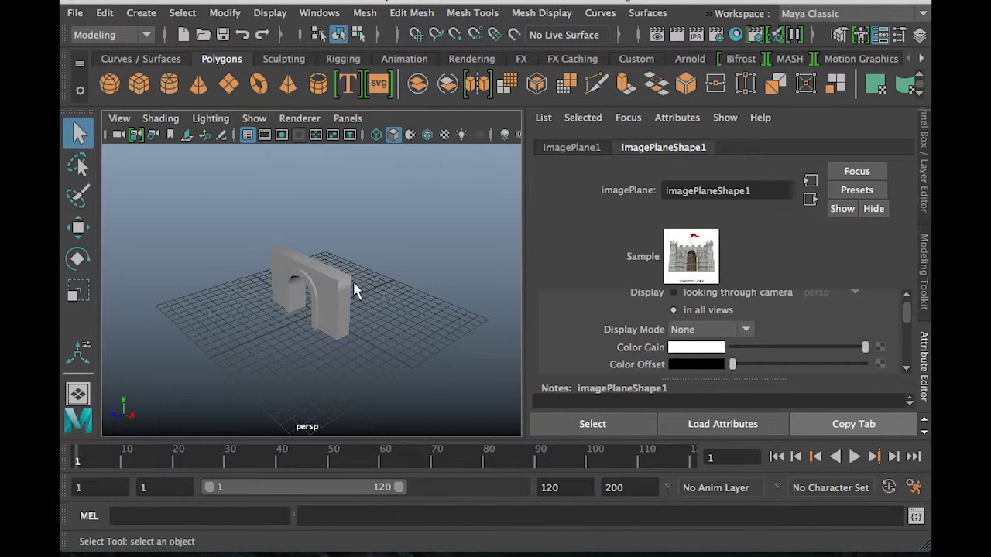
# Try deleting the middle radiating edge to the right of the arch on the wall's front face
pyautogui.click(347, 286)
pyautogui.press('f')
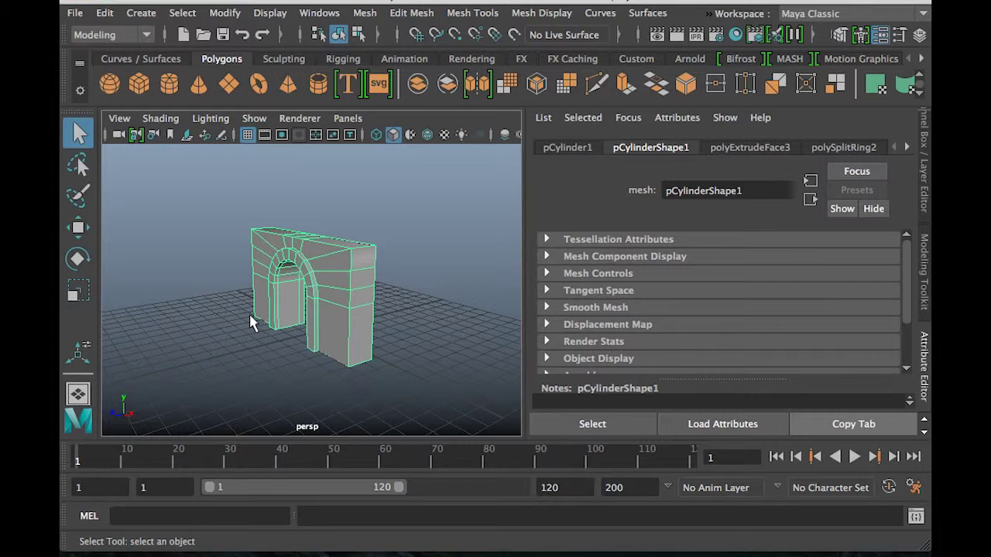
pyautogui.scroll(-3, 345, 298)
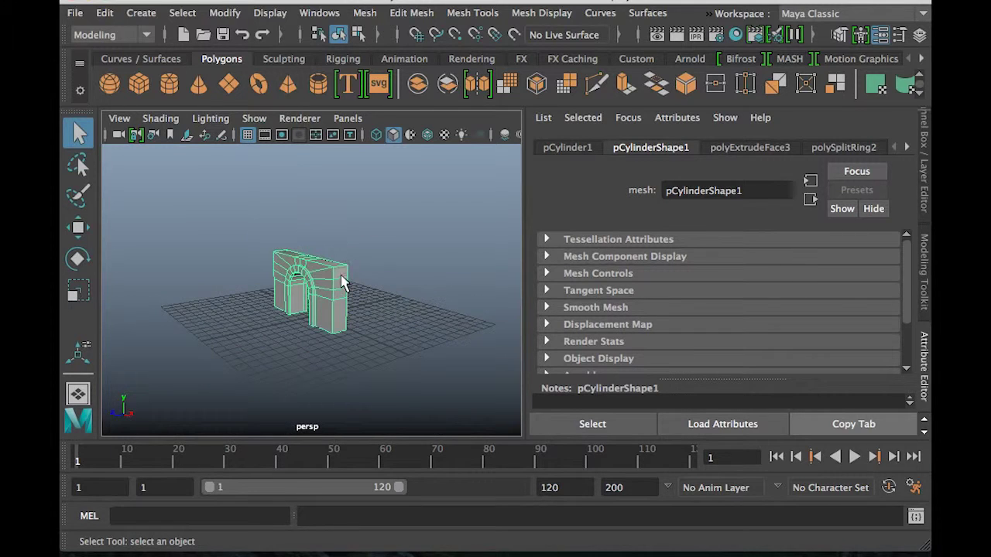
pyautogui.keyDown('alt'); pyautogui.moveTo(345, 310); pyautogui.dragTo(413, 302); pyautogui.keyUp('alt')
pyautogui.scroll(5, 395, 311)
pyautogui.scroll(-5, 394, 312)
pyautogui.scroll(5, 395, 320)
pyautogui.scroll(-6, 399, 313)
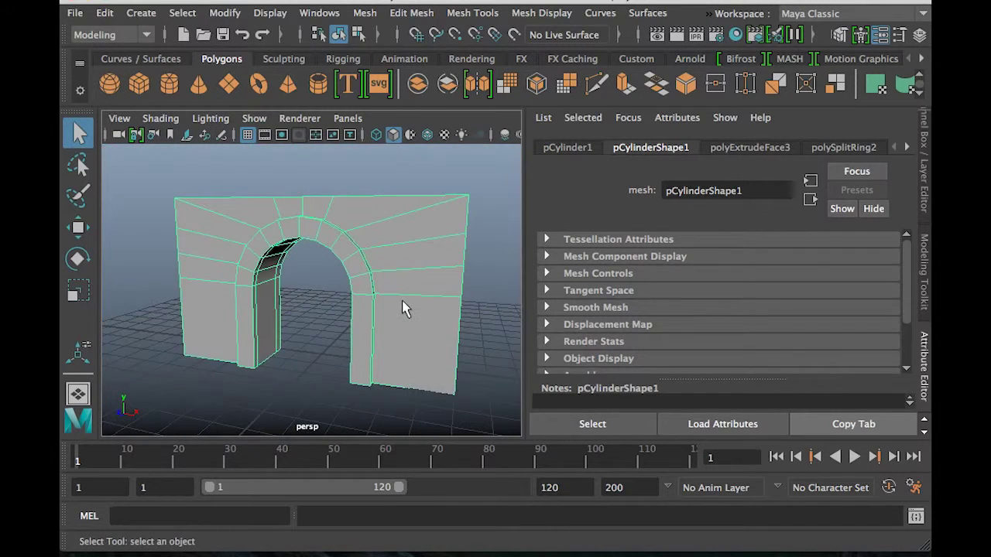
pyautogui.scroll(3, 387, 321)
pyautogui.moveTo(395, 308); pyautogui.dragTo(423, 164, button='right')
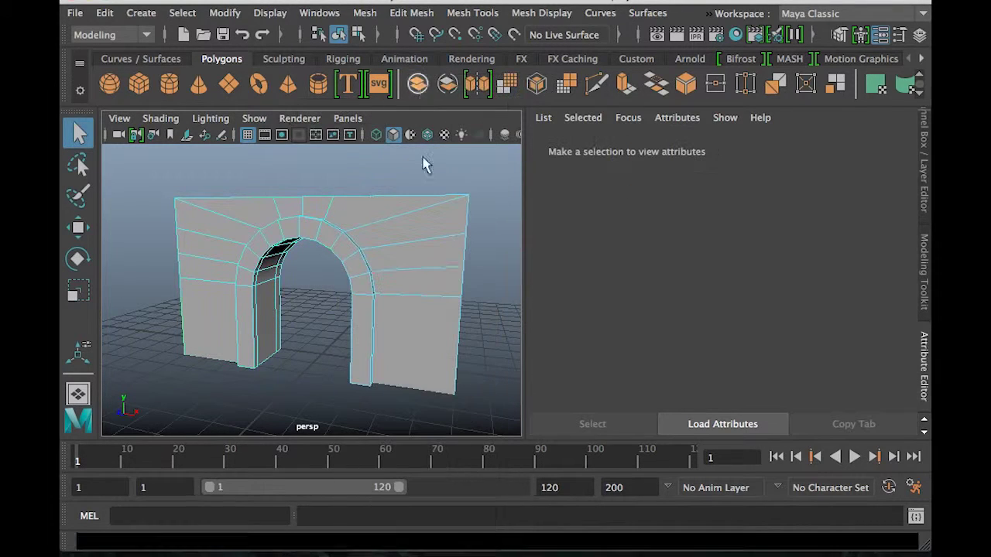
pyautogui.click(418, 273)
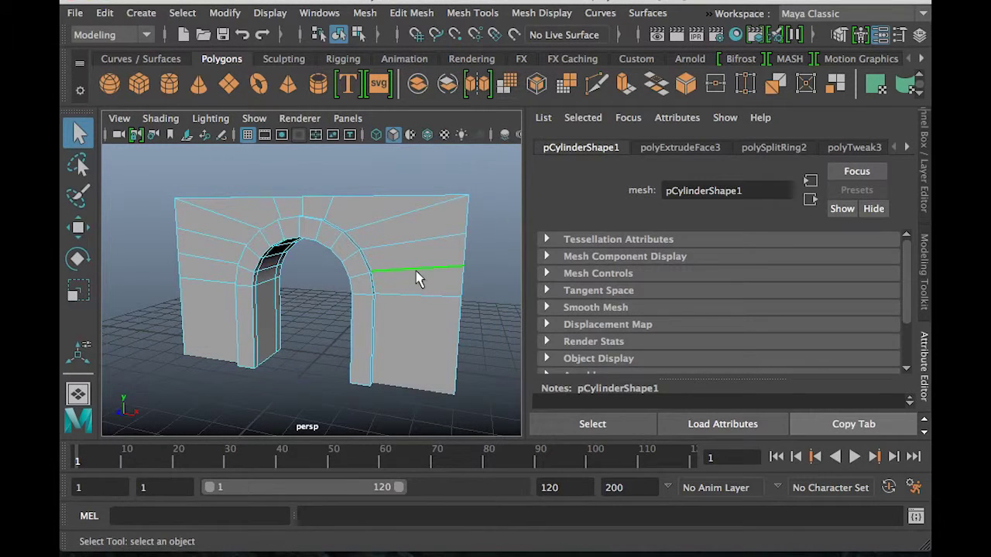
pyautogui.click(416, 273)
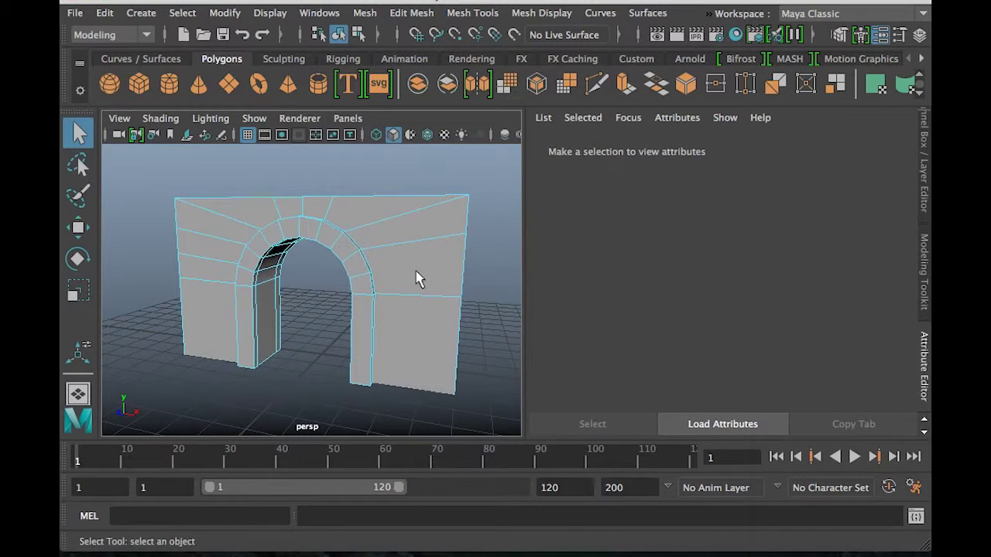
# Check the vertices along the wall's outer corner in vertex mode, and undo the edge deletion
pyautogui.scroll(-3, 434, 285)
pyautogui.scroll(3, 412, 298)
pyautogui.click(924, 282)
pyautogui.click(757, 177)
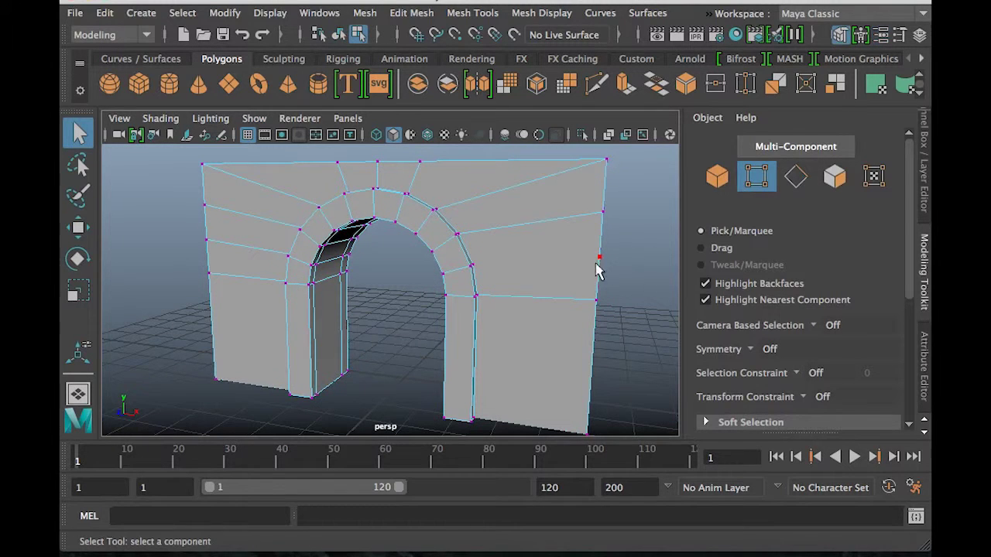
pyautogui.keyDown('alt'); pyautogui.moveTo(626, 289); pyautogui.dragTo(562, 284); pyautogui.keyUp('alt')
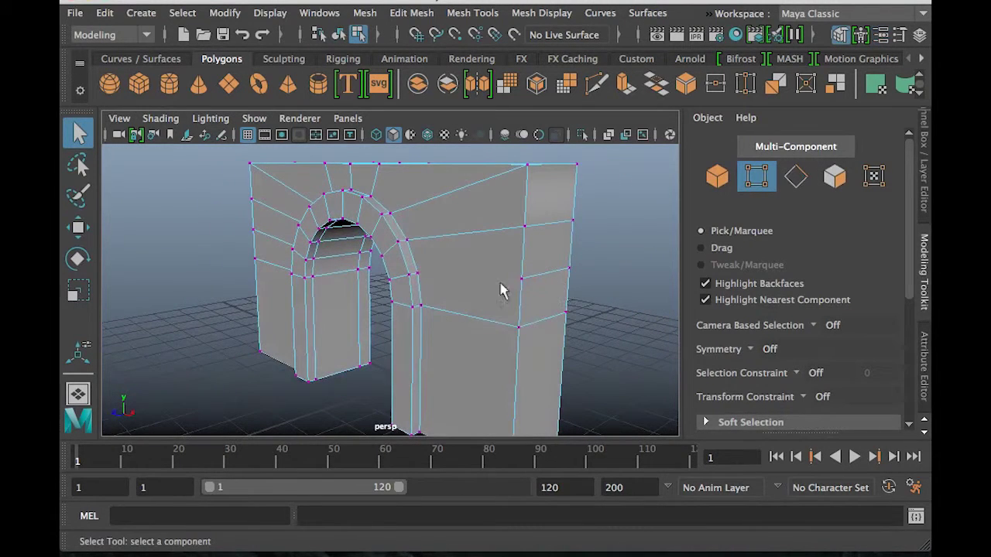
pyautogui.scroll(-3, 480, 295)
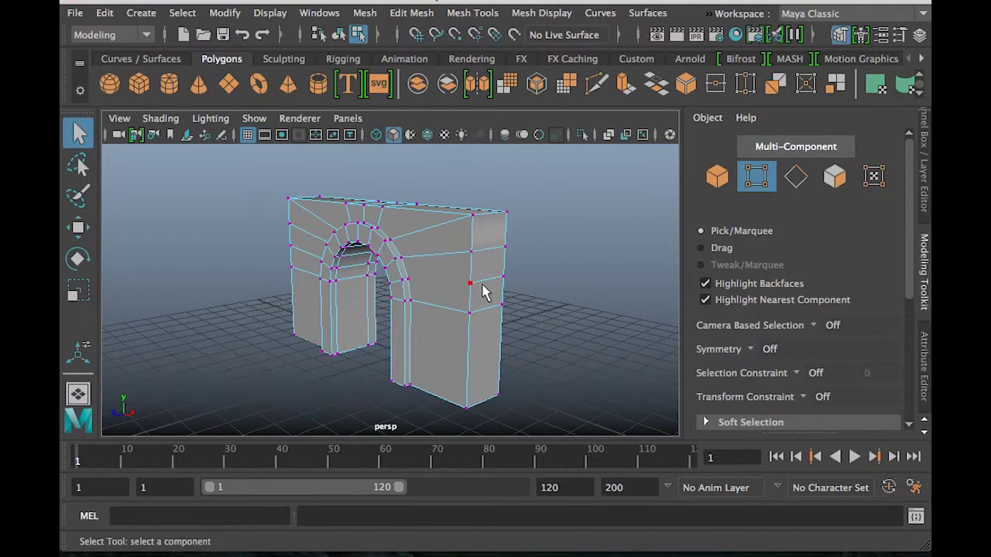
pyautogui.hotkey('ctrl', 'z')
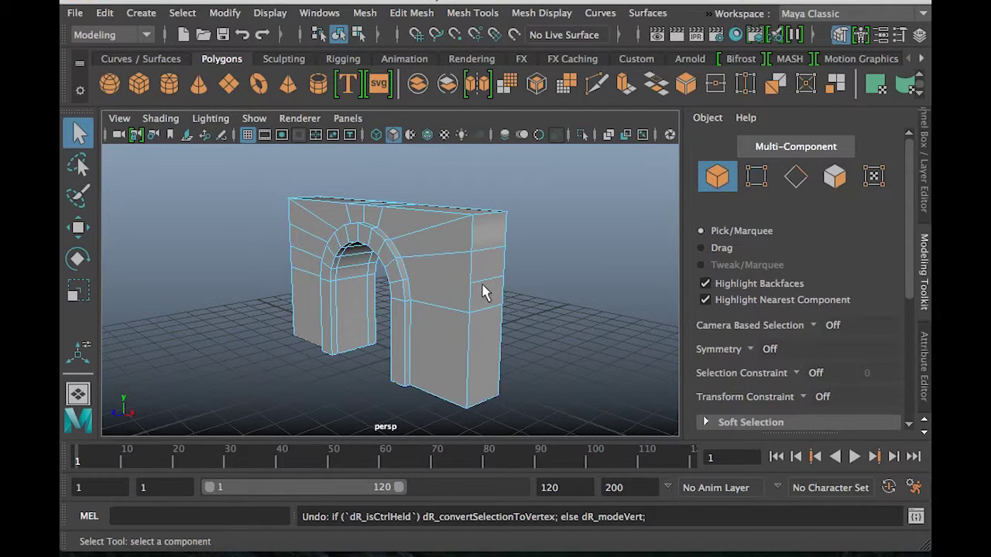
pyautogui.hotkey('ctrl', 'z')
# Remove the middle radiating edge to the right of the arch on the front face with Delete Edge/Vertex
pyautogui.click(563, 277)
pyautogui.moveTo(445, 290); pyautogui.dragTo(451, 68, button='right')
pyautogui.click(453, 283)
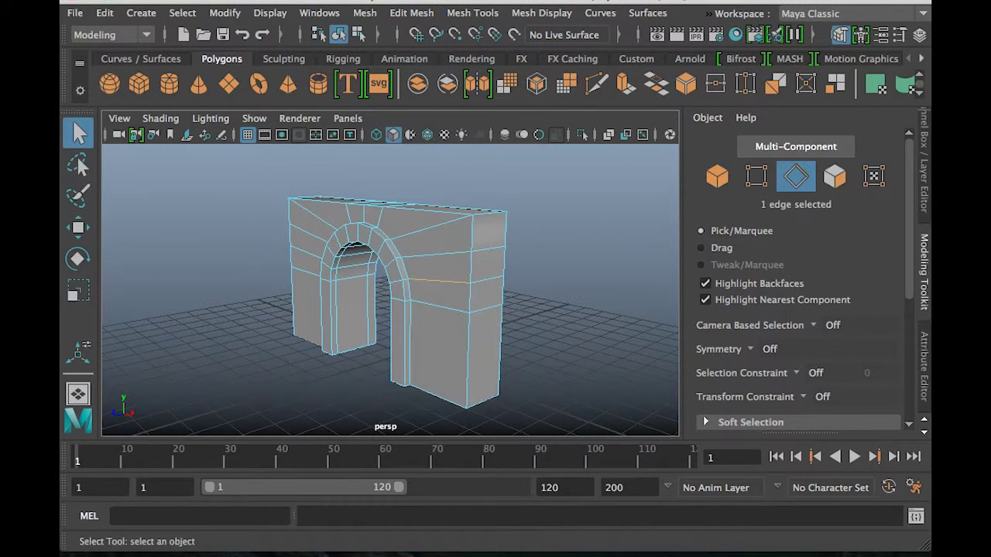
pyautogui.click(408, 14)
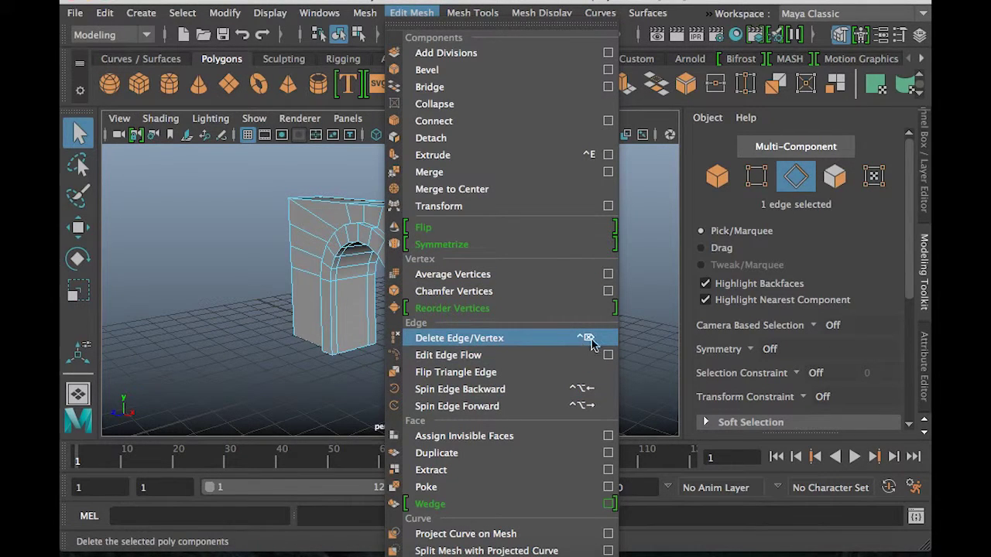
pyautogui.click(509, 341)
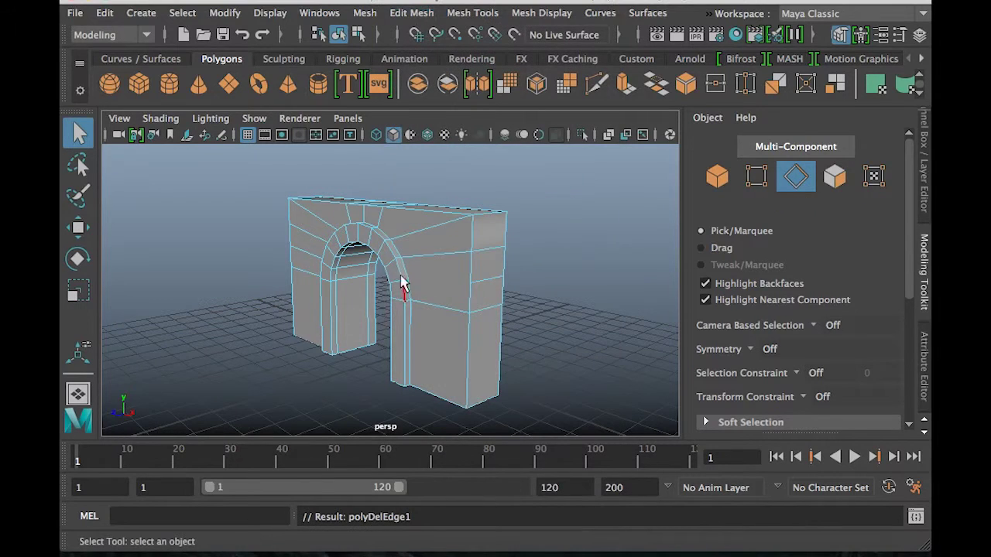
# Remove the adjoining edge on the wall's end face with Delete Edge/Vertex, and undo both edge removals after checking the vertices
pyautogui.click(482, 283)
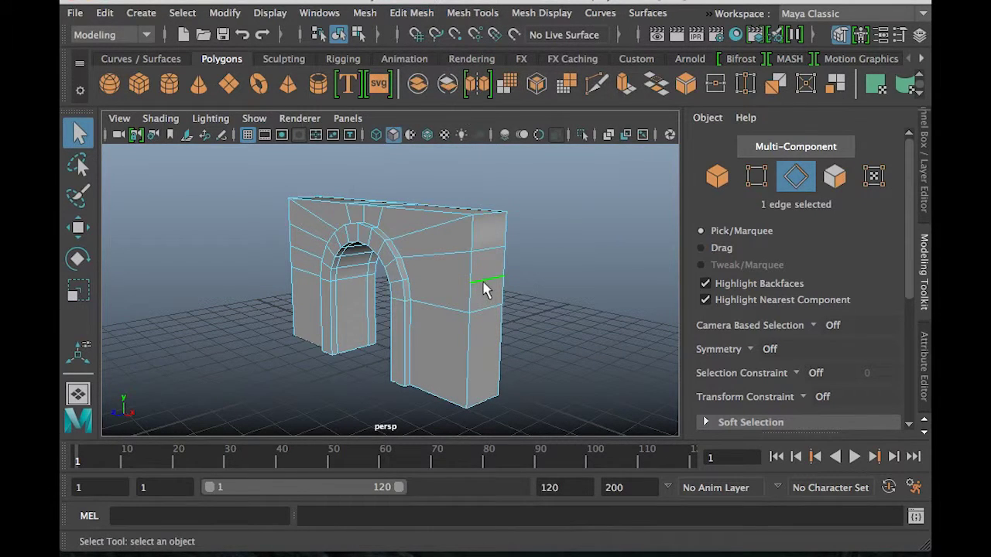
pyautogui.click(411, 12)
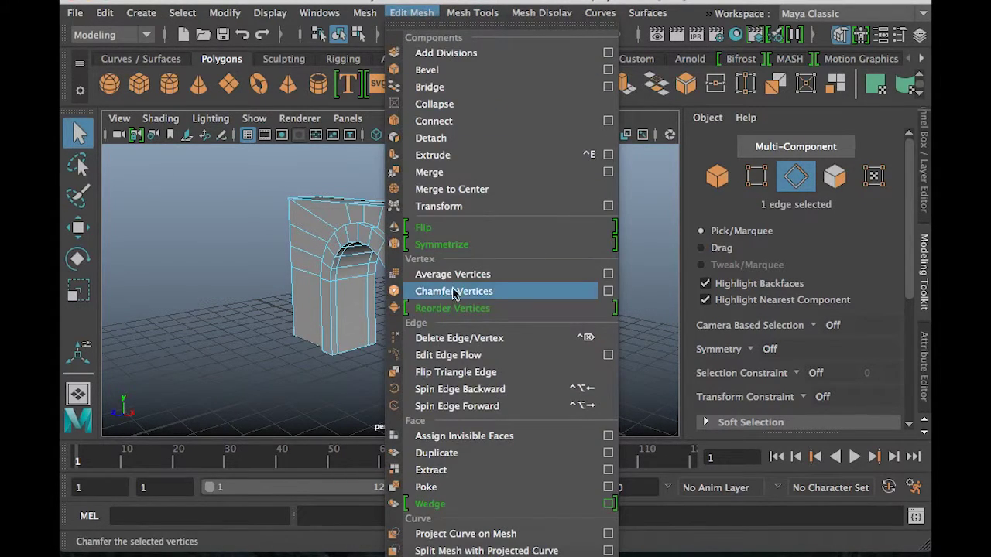
pyautogui.click(489, 340)
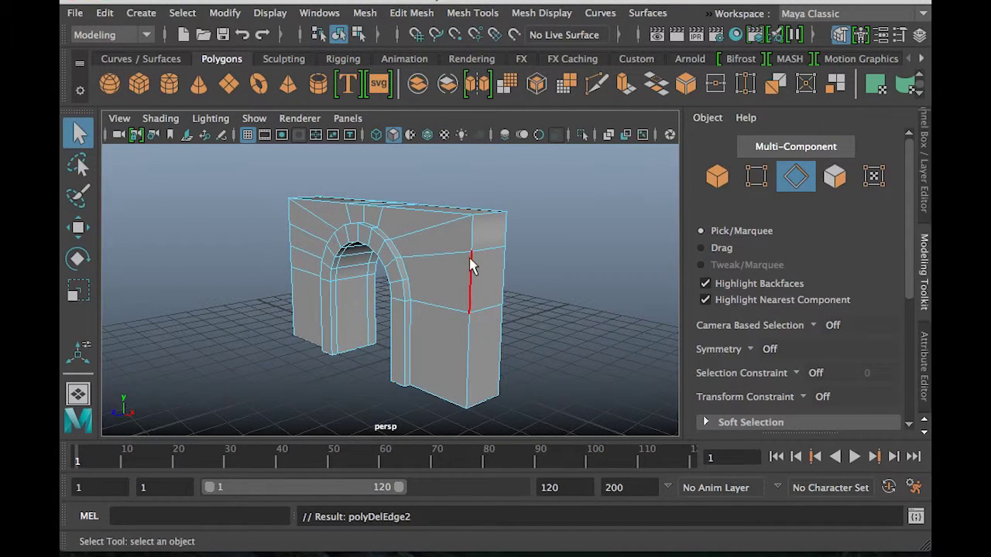
pyautogui.click(755, 177)
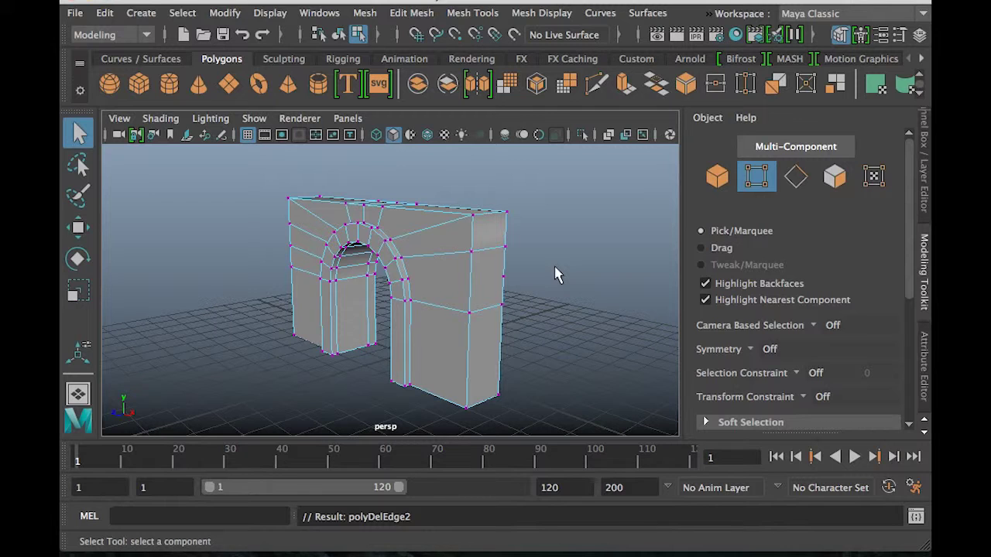
pyautogui.press('F10')
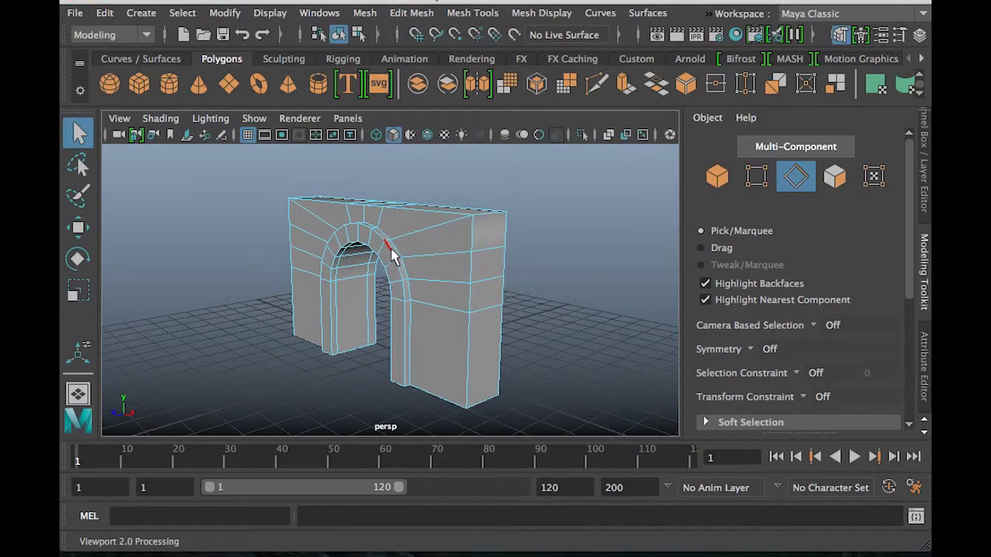
# Select the whole edge loop crossing the middle of the wall's top above the arch, and delete it
pyautogui.keyDown('alt'); pyautogui.moveTo(377, 265); pyautogui.dragTo(458, 259); pyautogui.keyUp('alt')
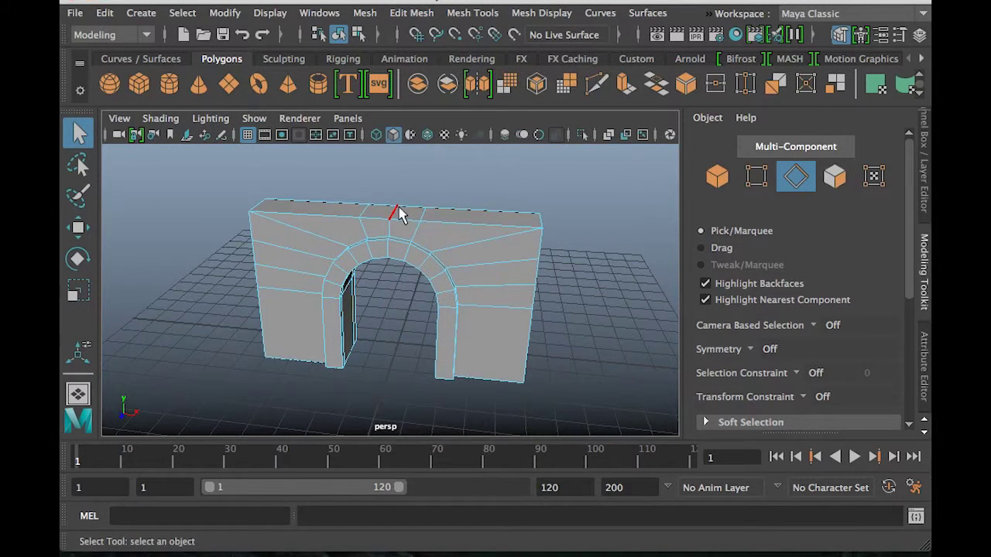
pyautogui.doubleClick(396, 219)
pyautogui.keyDown('alt'); pyautogui.moveTo(405, 287); pyautogui.dragTo(457, 266); pyautogui.keyUp('alt')
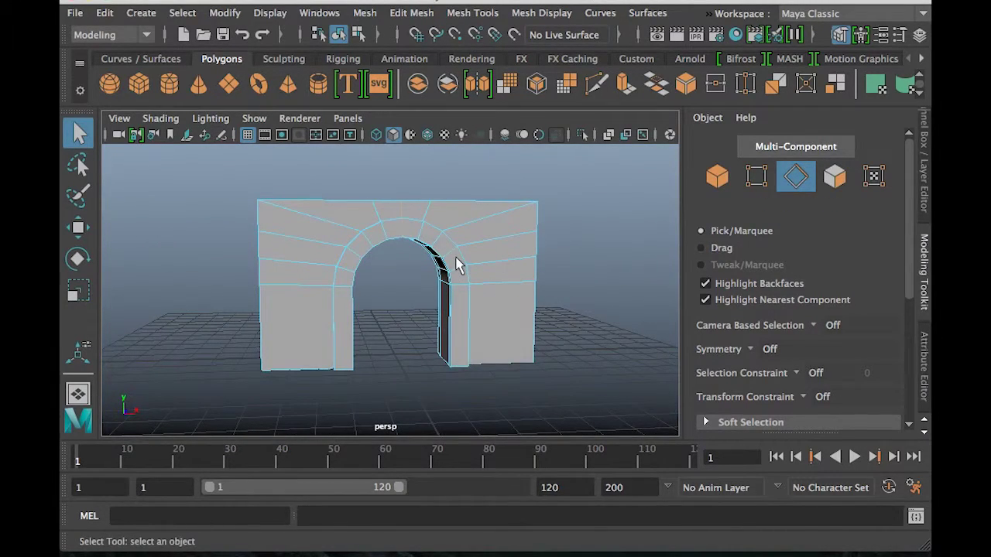
pyautogui.scroll(3, 385, 307)
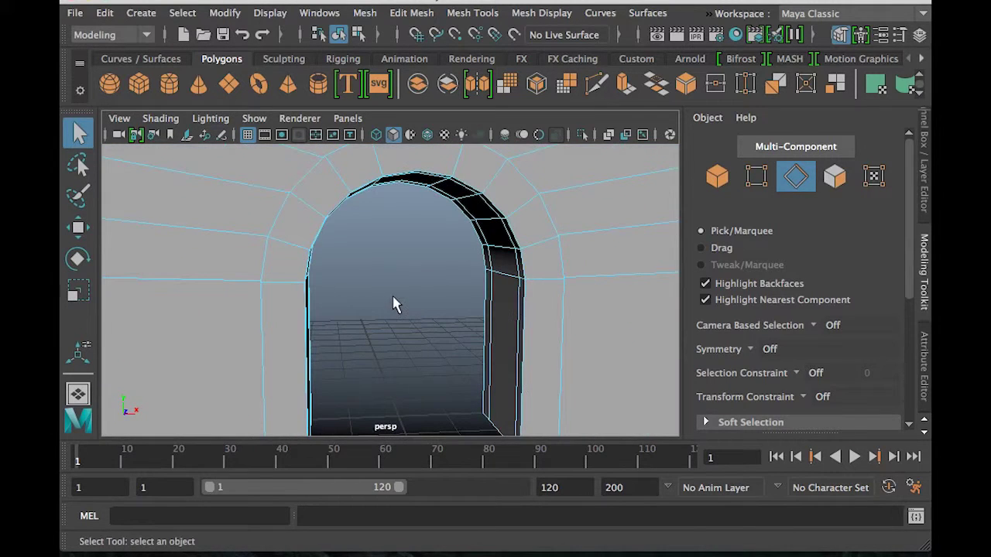
pyautogui.keyDown('alt'); pyautogui.moveTo(442, 199); pyautogui.dragTo(442, 299, button='right'); pyautogui.keyUp('alt')
pyautogui.moveTo(442, 299)
pyautogui.keyDown('alt'); pyautogui.mouseDown()
pyautogui.moveTo(465, 312)
pyautogui.moveTo(433, 309)
pyautogui.mouseUp(); pyautogui.keyUp('alt')
pyautogui.press('f')
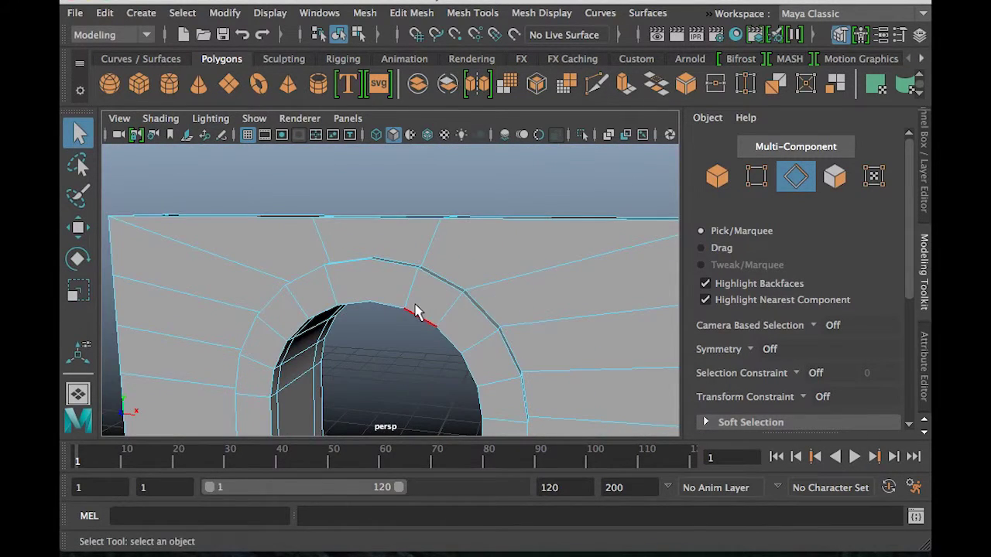
# Undo the edge loop's deletion above the arch and remove the same loop with Delete Edge/Vertex
pyautogui.hotkey('ctrl', 'z')
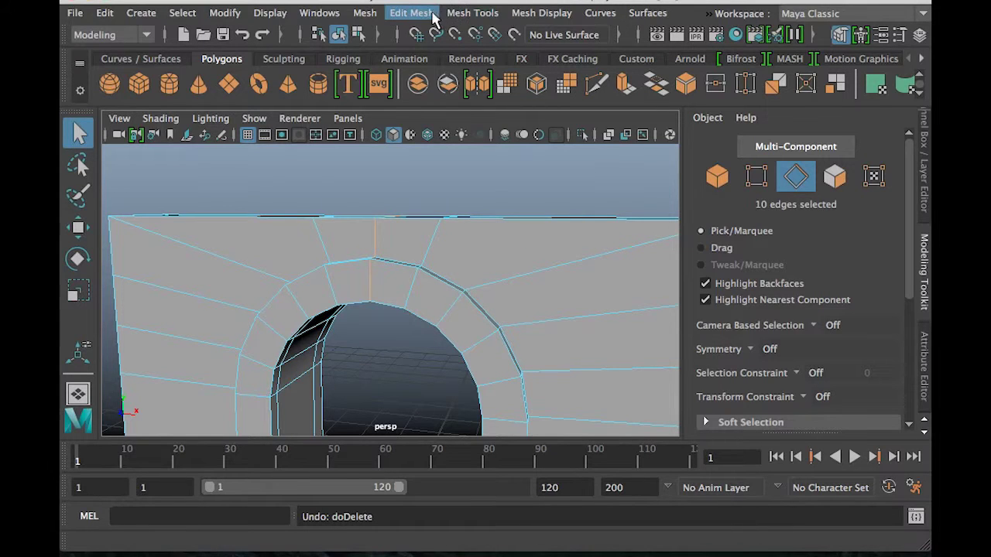
pyautogui.click(468, 13)
pyautogui.moveTo(412, 13)
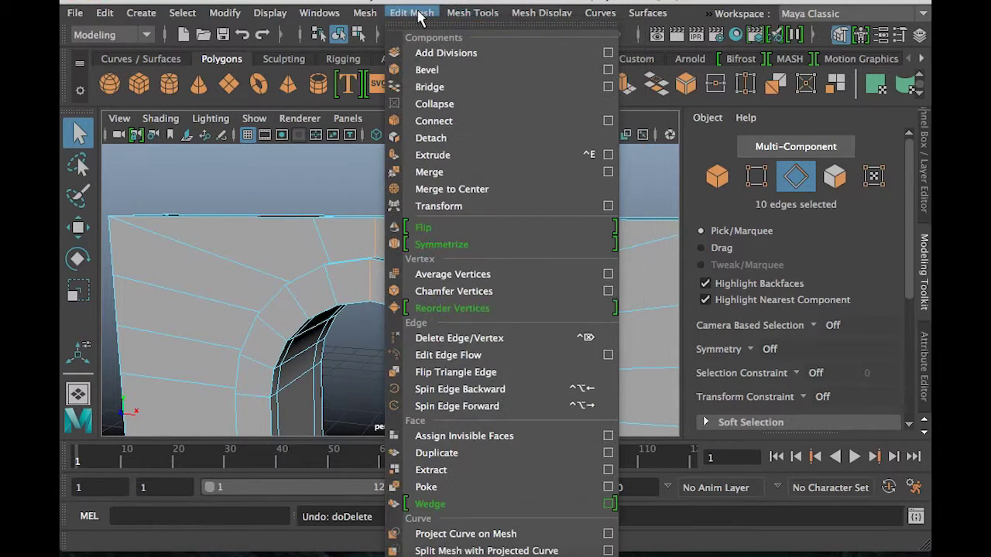
pyautogui.click(494, 339)
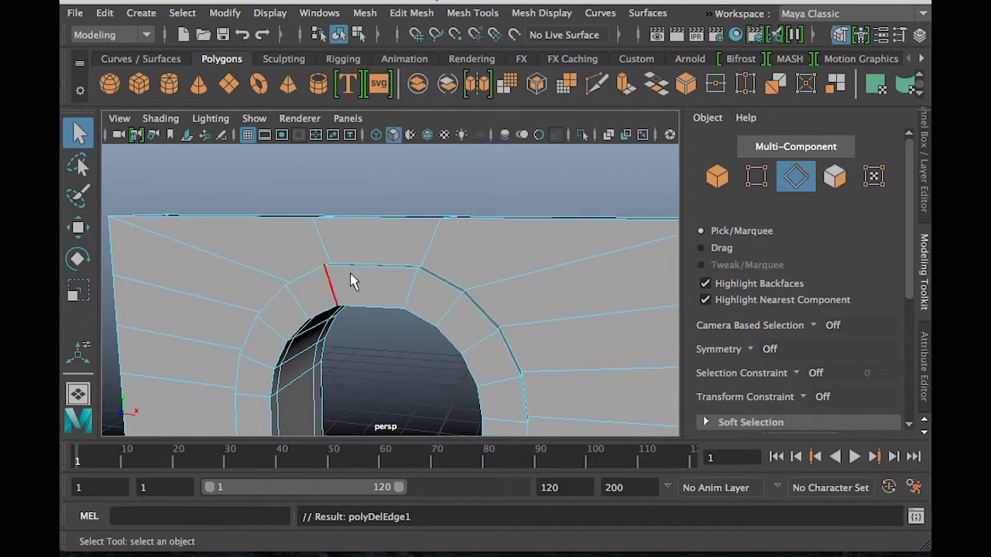
pyautogui.keyDown('alt'); pyautogui.moveTo(429, 328); pyautogui.dragTo(478, 374); pyautogui.keyUp('alt')
# Take the cylindrical tower beside the wall out of vertex mode and select it as an object
pyautogui.press('w')
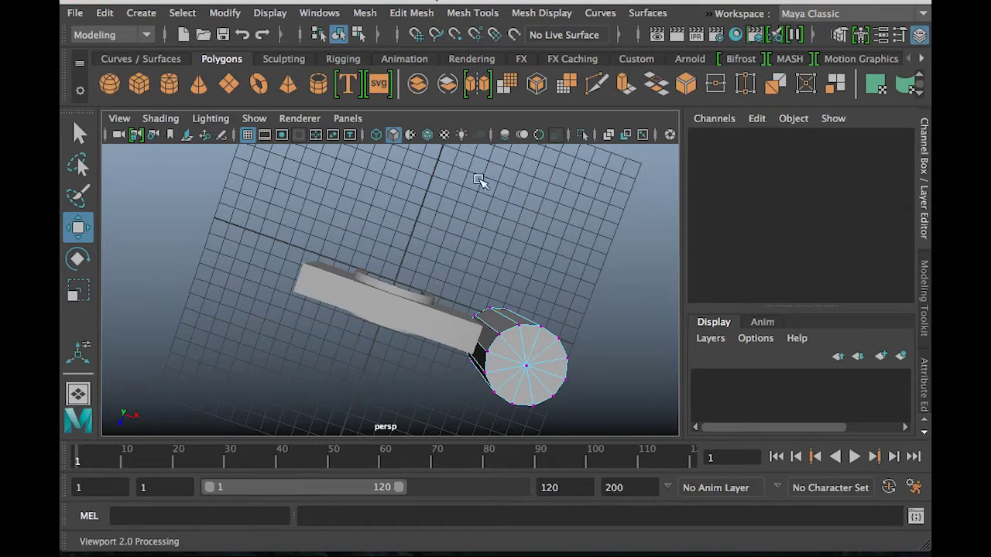
pyautogui.keyDown('alt'); pyautogui.moveTo(526, 331); pyautogui.dragTo(533, 219); pyautogui.keyUp('alt')
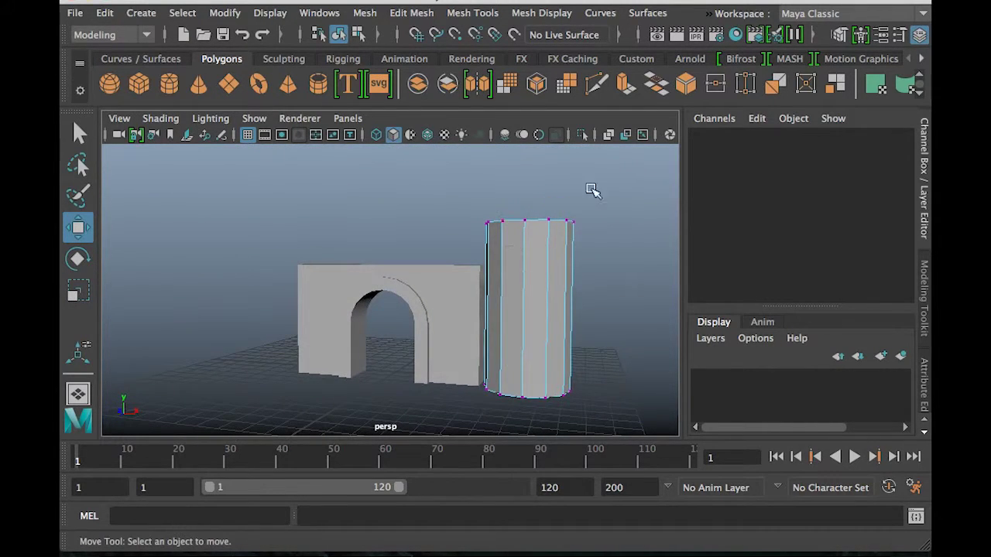
pyautogui.click(921, 174)
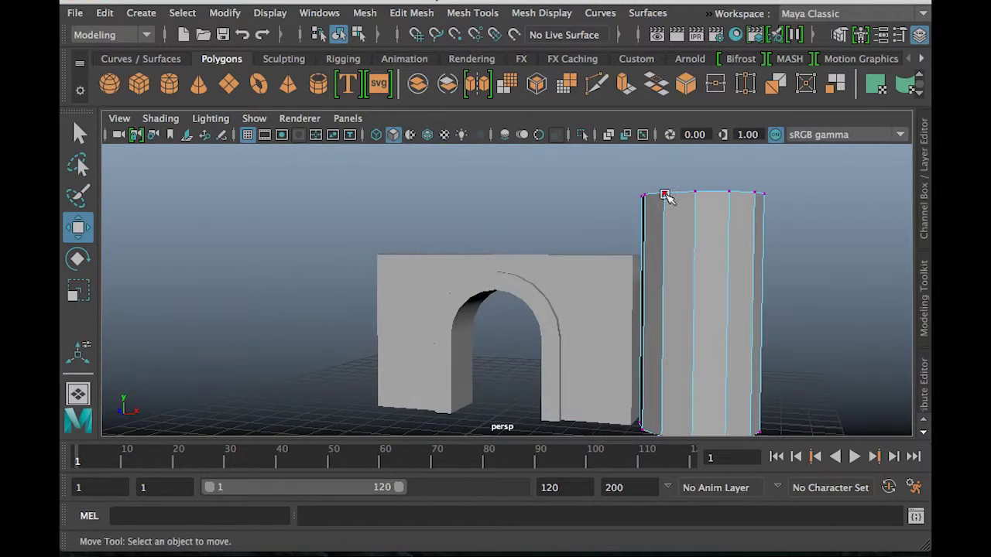
pyautogui.click(921, 324)
pyautogui.click(718, 176)
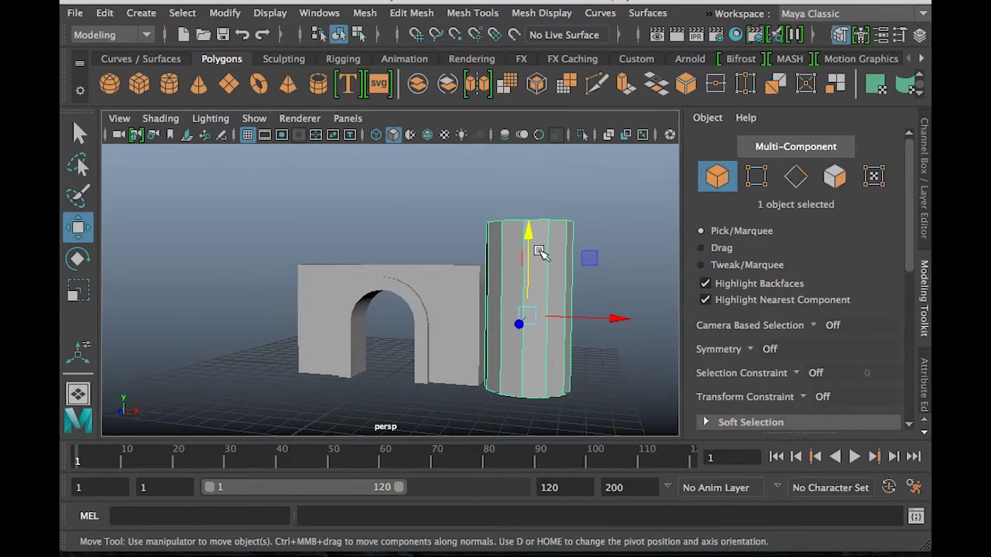
pyautogui.click(593, 234)
pyautogui.keyDown('alt'); pyautogui.moveTo(502, 281); pyautogui.dragTo(535, 283); pyautogui.keyUp('alt')
pyautogui.click(534, 282)
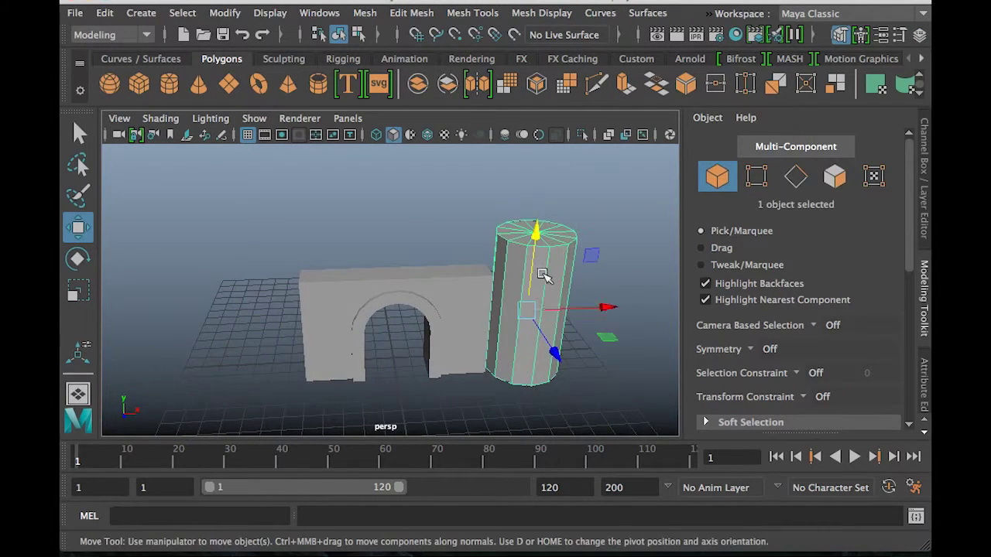
# Try moving the tower along X into the wall's end, and undo the move
pyautogui.moveTo(608, 307); pyautogui.dragTo(598, 306)
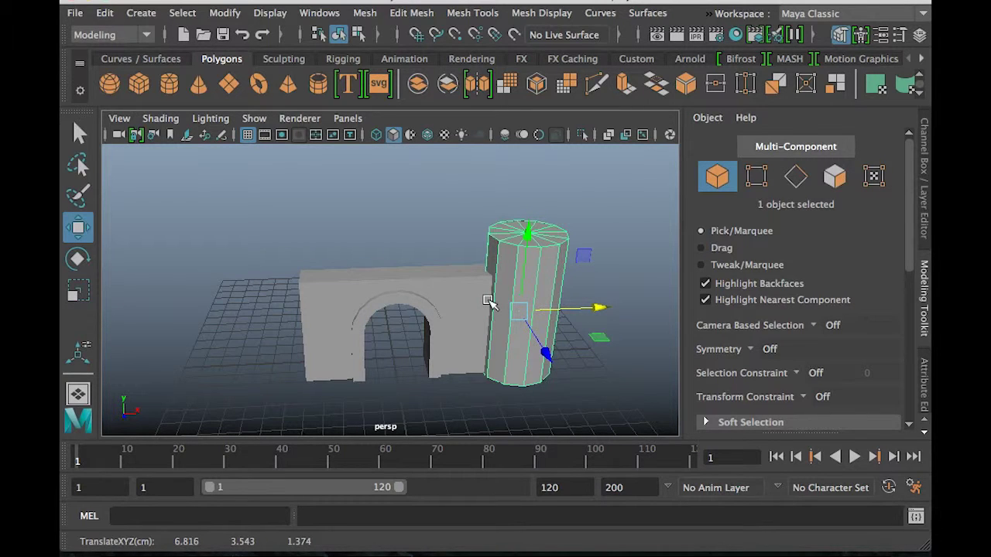
pyautogui.hotkey('ctrl', 'z')
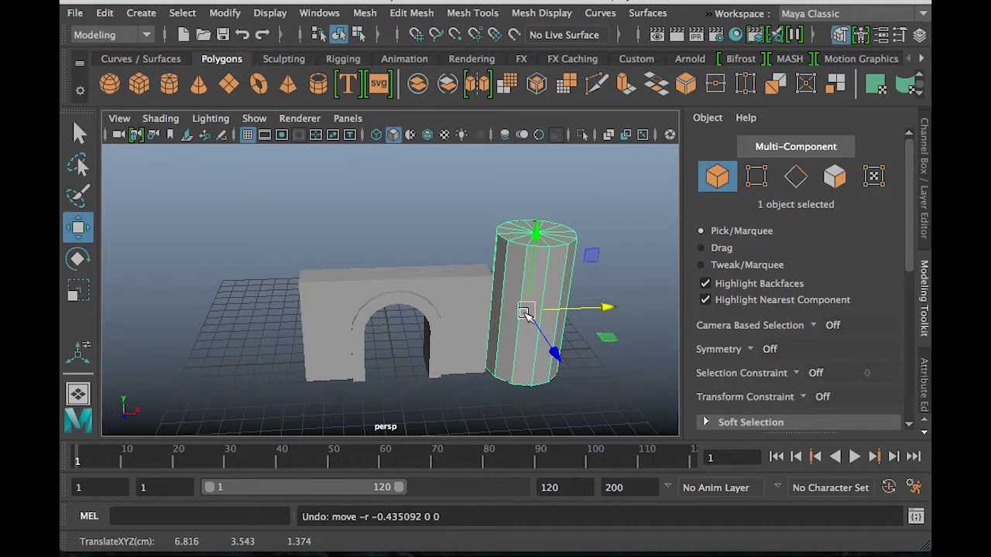
pyautogui.keyDown('alt'); pyautogui.moveTo(520, 316); pyautogui.dragTo(491, 279); pyautogui.keyUp('alt')
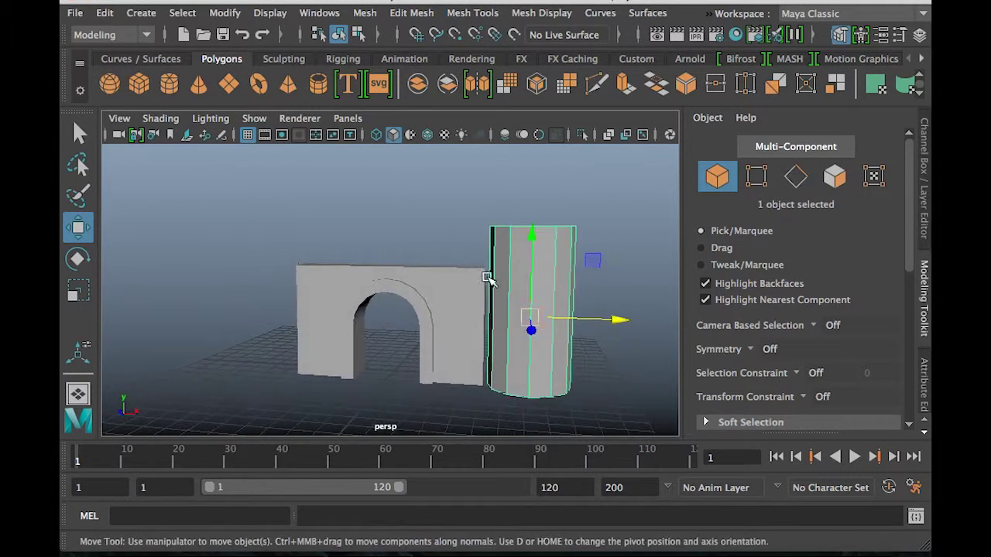
# In the front view, insert a horizontal edge loop around the tower level with the wall's top edge
pyautogui.press('space')
pyautogui.press('space')
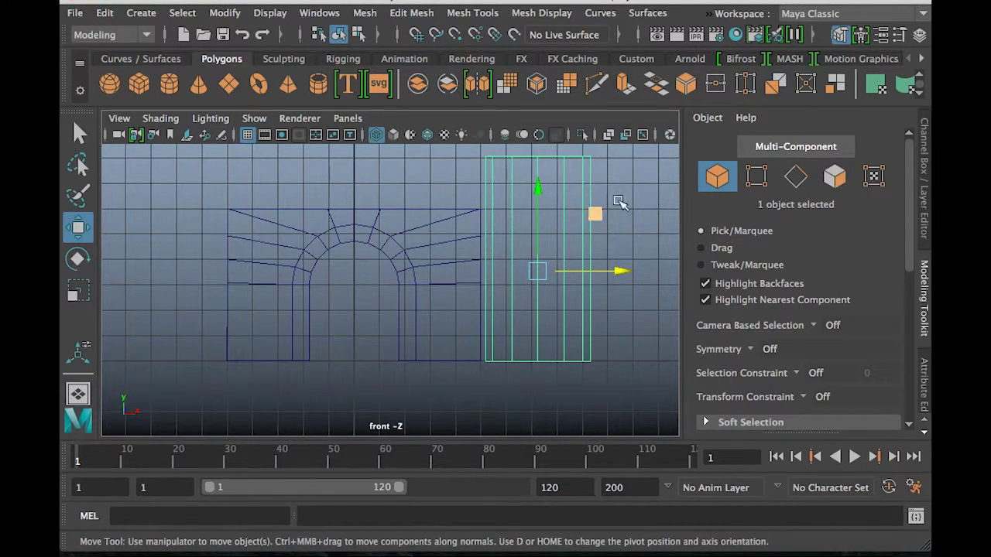
pyautogui.click(406, 16)
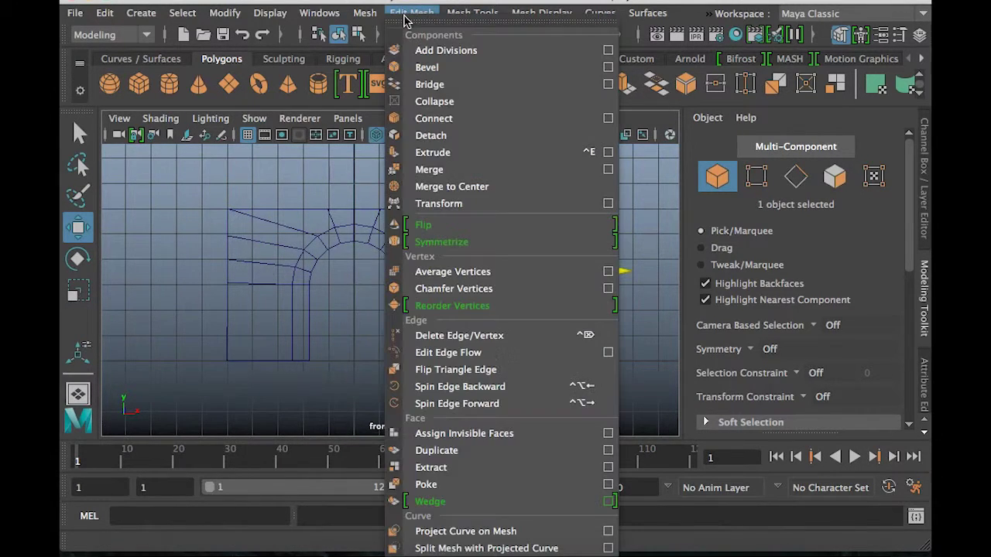
pyautogui.moveTo(471, 13)
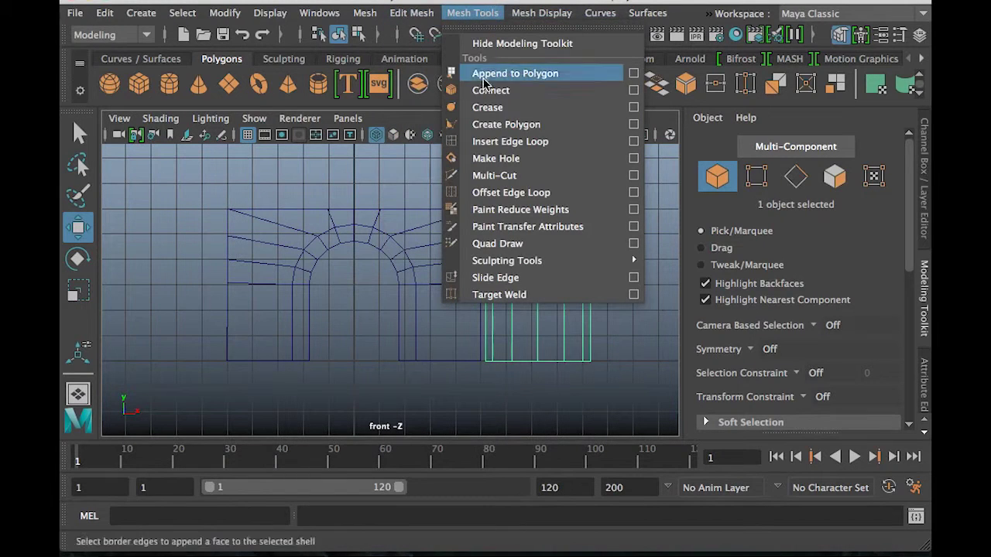
pyautogui.click(531, 148)
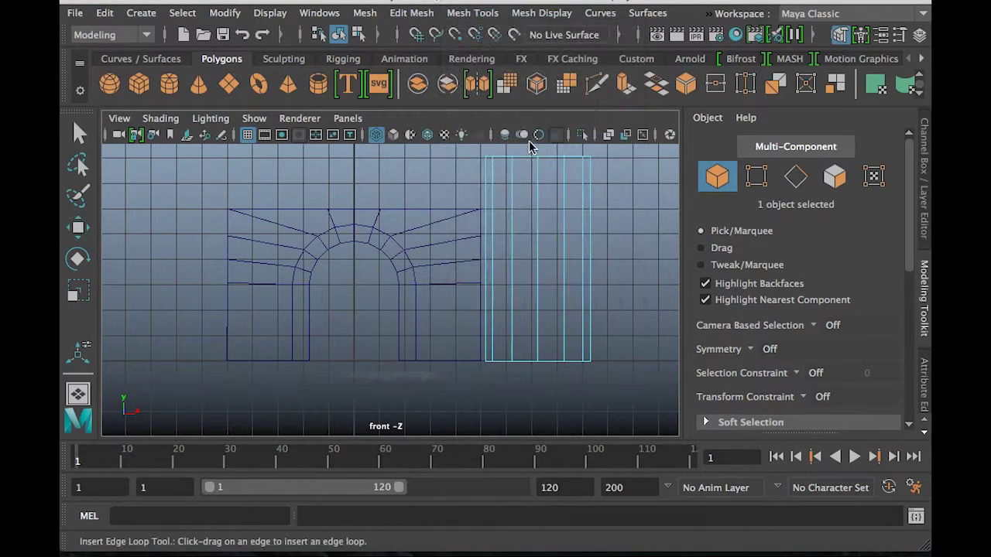
pyautogui.moveTo(486, 209); pyautogui.dragTo(430, 206)
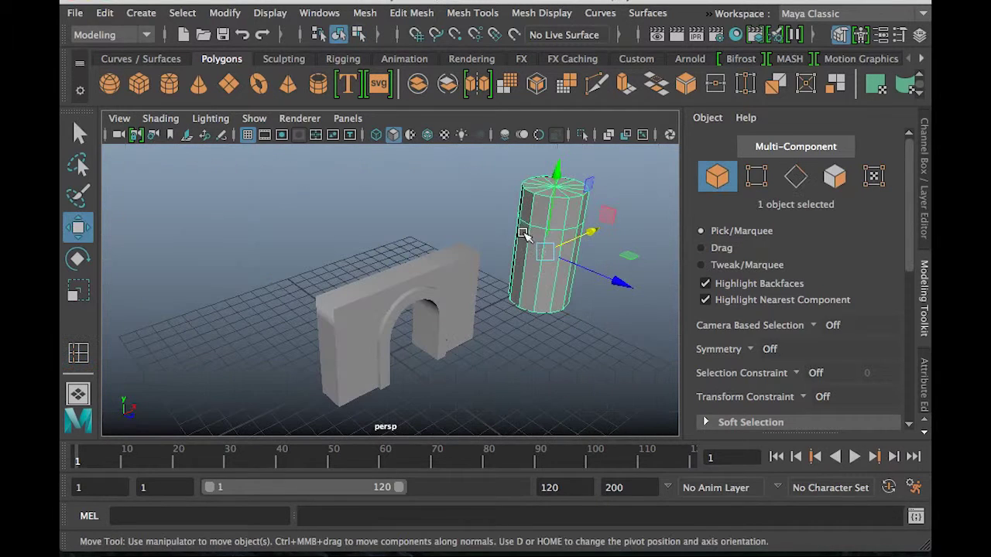
# Move the tower away from the wall's end along X to about 12.602 cm
pyautogui.scroll(5, 534, 285)
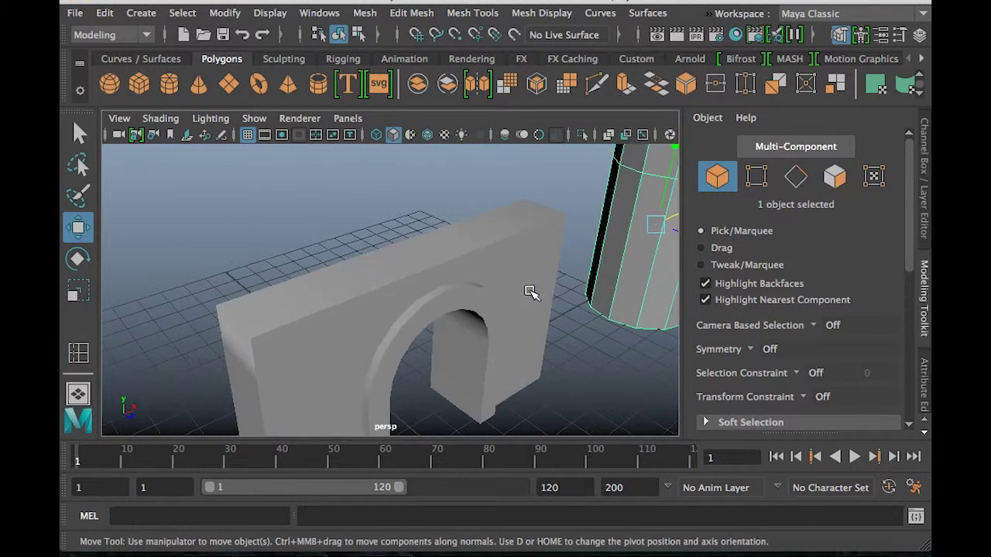
pyautogui.scroll(-3, 592, 268)
pyautogui.moveTo(639, 217)
pyautogui.mouseDown()
pyautogui.moveTo(658, 214)
pyautogui.moveTo(639, 221)
pyautogui.mouseUp()
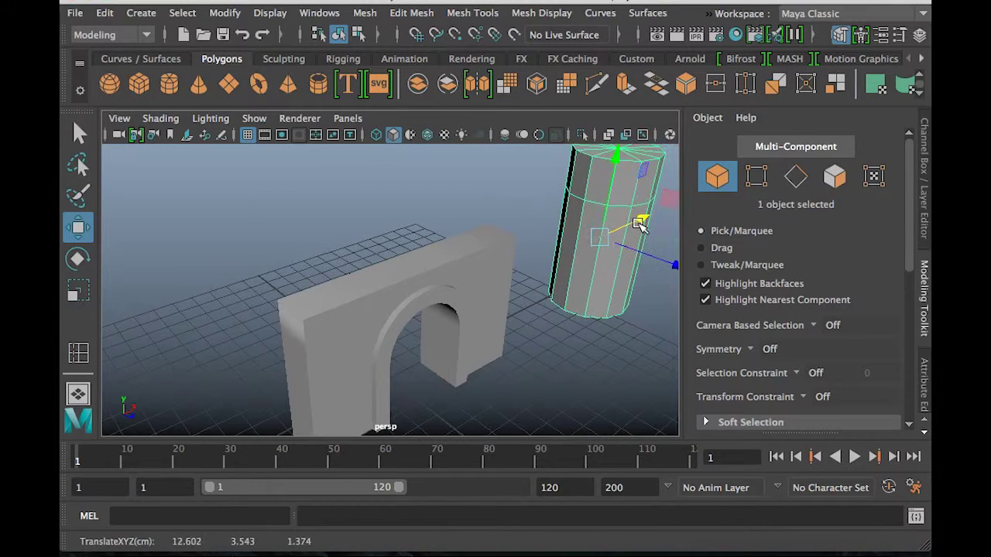
# Select the tower's two adjacent side faces below the inserted loop that face the wall, in face mode
pyautogui.moveTo(582, 219); pyautogui.dragTo(581, 155, button='right')
pyautogui.click(590, 232)
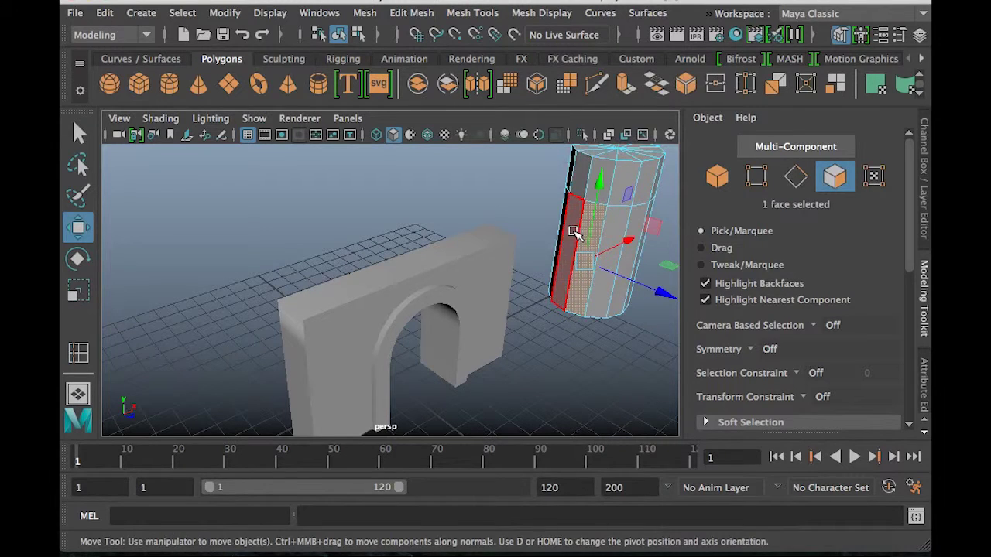
pyautogui.keyDown('shift'); pyautogui.click(574, 232); pyautogui.keyUp('shift')
pyautogui.keyDown('alt'); pyautogui.moveTo(571, 287); pyautogui.dragTo(593, 332); pyautogui.keyUp('alt')
pyautogui.scroll(-3, 603, 299)
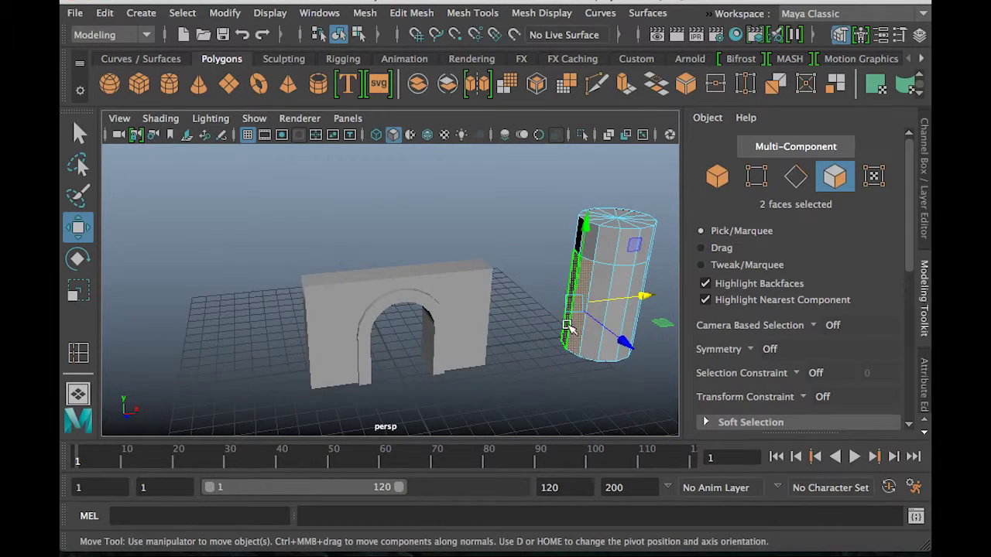
# Try flattening the two selected tower faces by scaling them along X, and undo the scaling
pyautogui.press('r')
pyautogui.moveTo(643, 301); pyautogui.dragTo(389, 311)
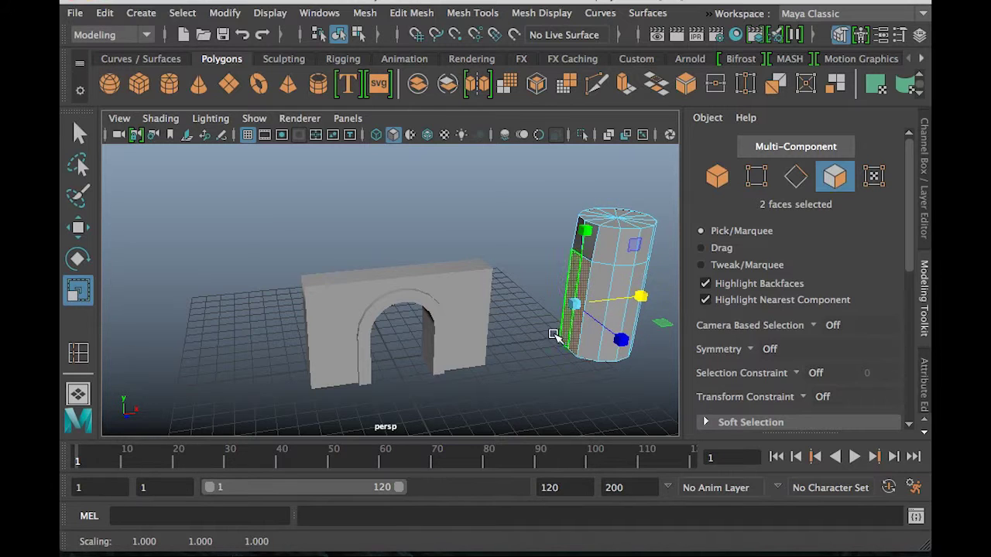
pyautogui.scroll(10, 566, 336)
pyautogui.scroll(-10, 565, 336)
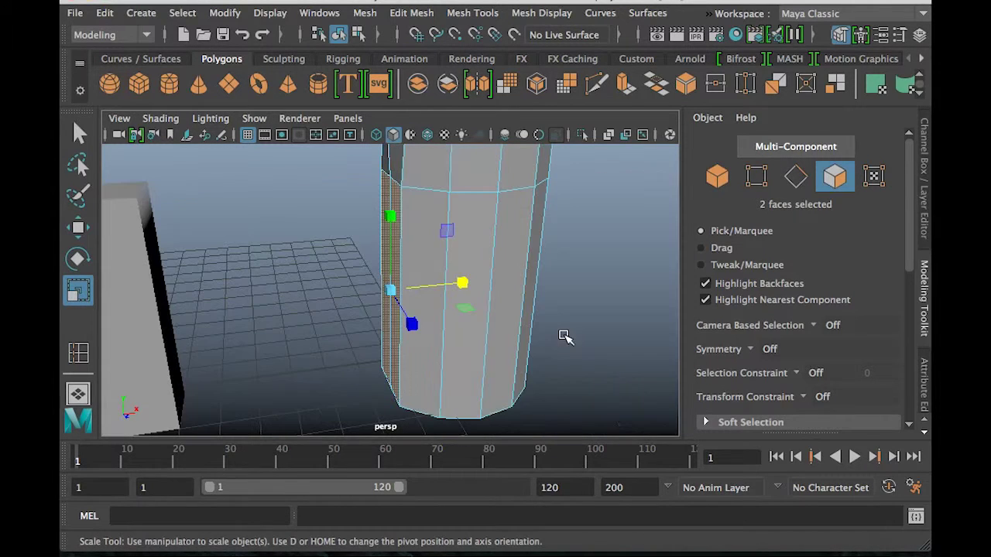
pyautogui.keyDown('alt'); pyautogui.moveTo(425, 290); pyautogui.dragTo(405, 317); pyautogui.keyUp('alt')
pyautogui.scroll(-4, 443, 274)
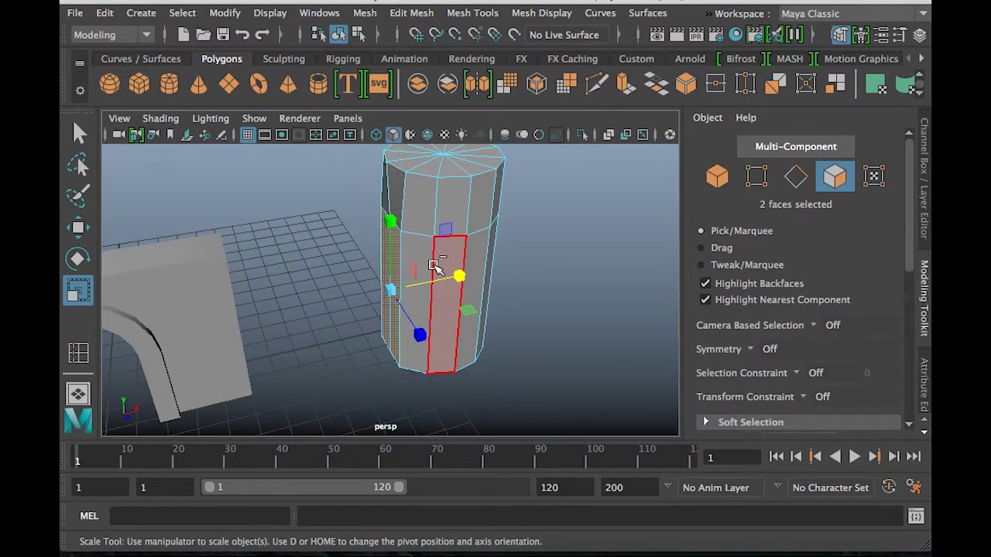
pyautogui.hotkey('ctrl', 'z')
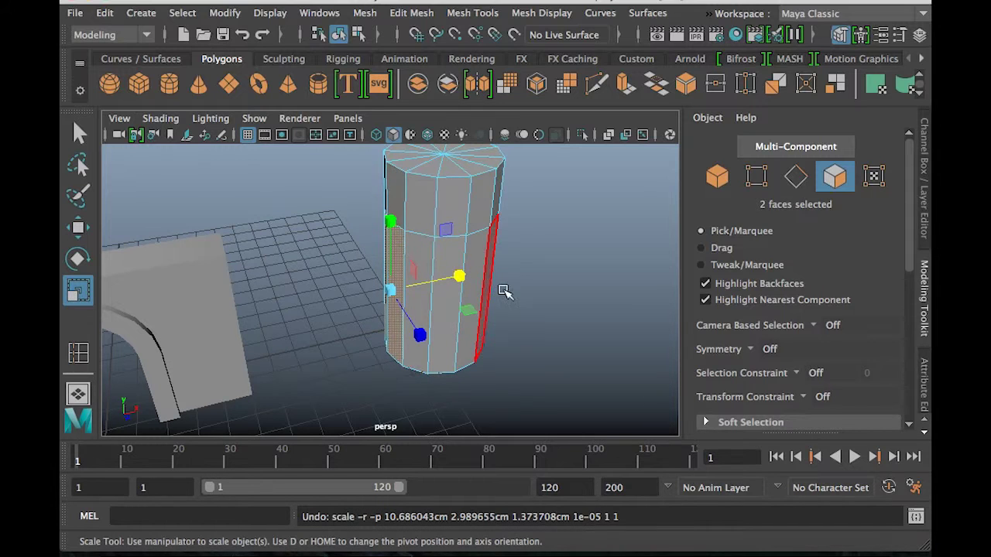
# Scale the tower's two wall-facing faces along X until they lie flat in one plane
pyautogui.keyDown('alt'); pyautogui.moveTo(457, 304); pyautogui.dragTo(449, 270); pyautogui.keyUp('alt')
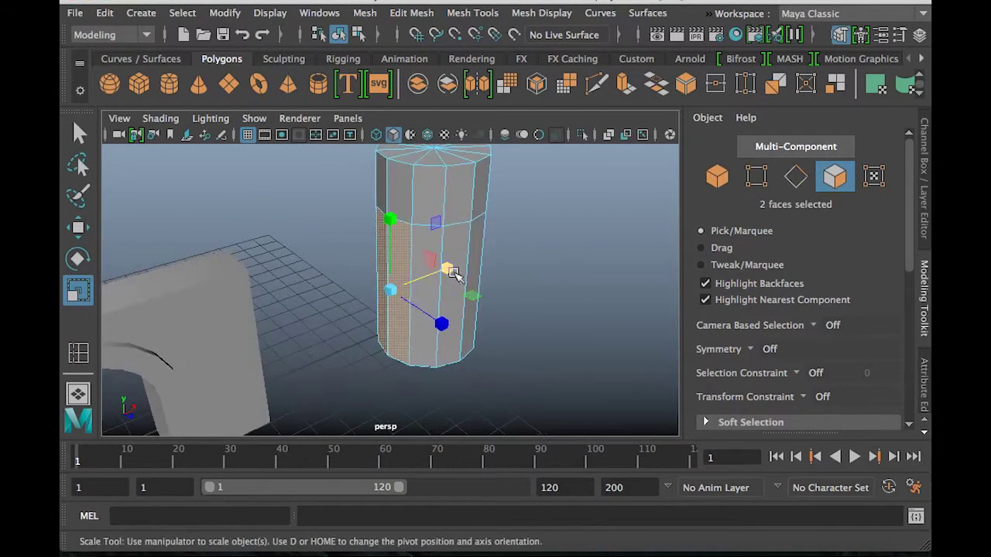
pyautogui.keyDown('ctrl'); pyautogui.click(383, 255); pyautogui.keyUp('ctrl')
pyautogui.keyDown('shift'); pyautogui.click(383, 256); pyautogui.keyUp('shift')
pyautogui.moveTo(450, 270); pyautogui.dragTo(153, 290)
# Delete the tower's two flattened faces to leave an opening toward the wall
pyautogui.press('w')
pyautogui.keyDown('alt'); pyautogui.moveTo(563, 284); pyautogui.dragTo(474, 228); pyautogui.keyUp('alt')
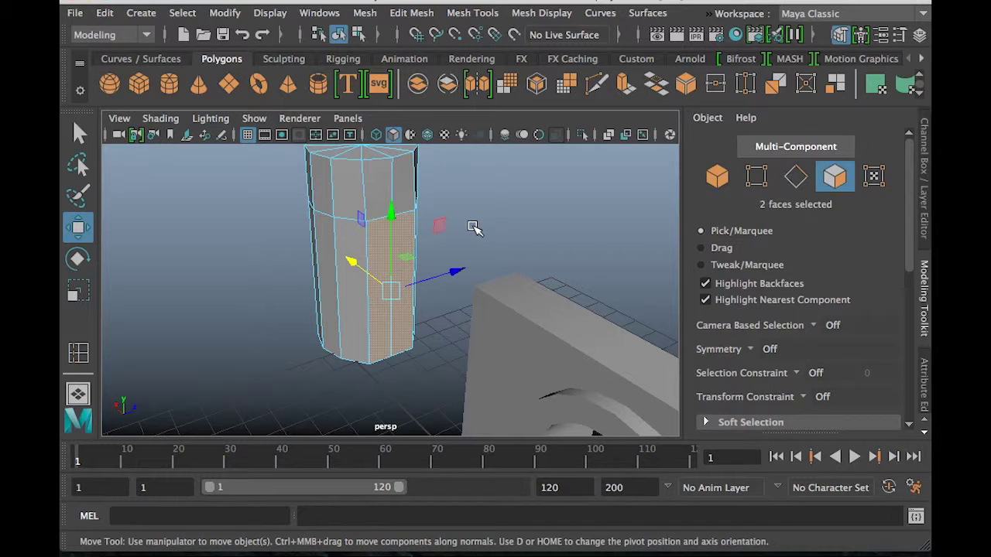
pyautogui.press('Delete')
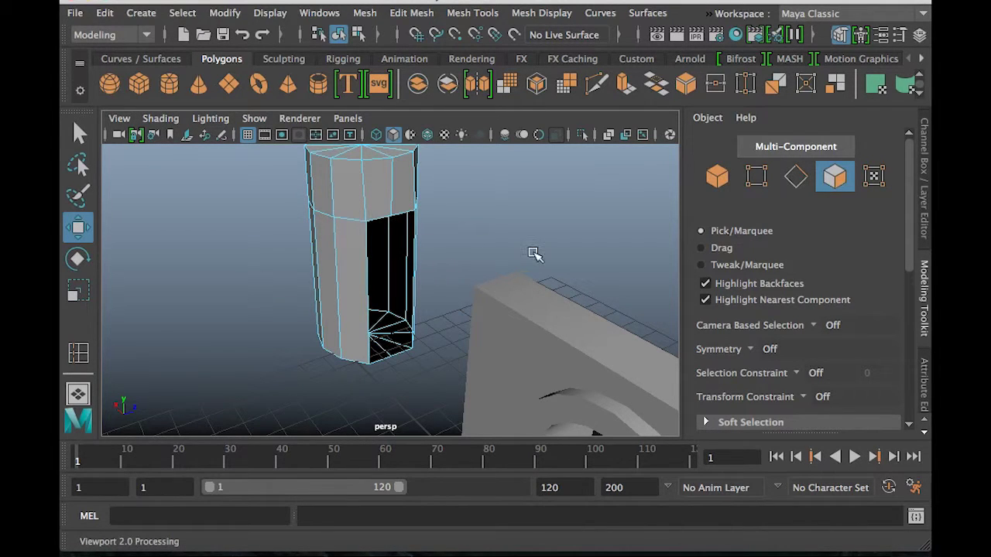
pyautogui.keyDown('alt'); pyautogui.moveTo(427, 265); pyautogui.dragTo(248, 333); pyautogui.keyUp('alt')
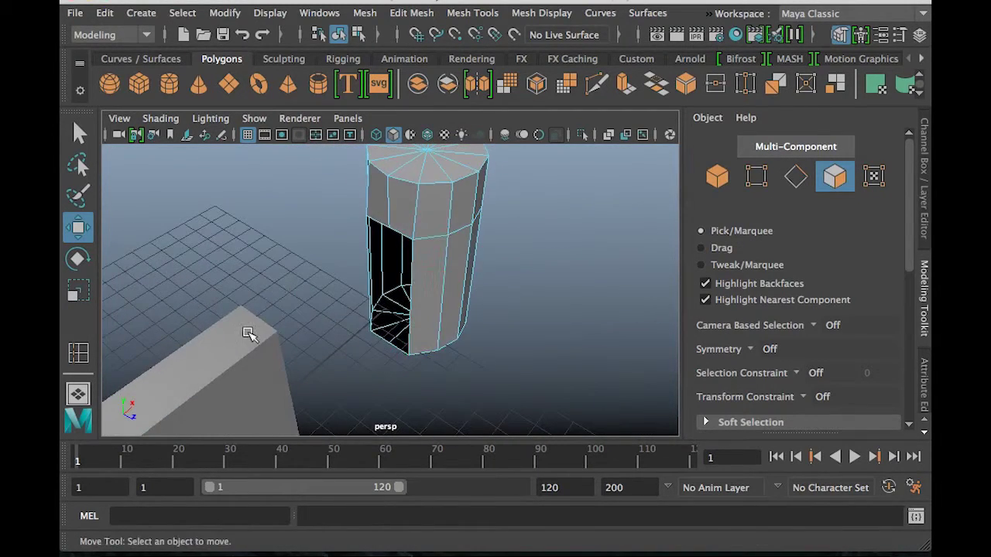
# Examine the tower's opening and the wall's end from several angles, selecting each object in turn
pyautogui.click(247, 333)
pyautogui.keyDown('alt'); pyautogui.moveTo(433, 314); pyautogui.dragTo(271, 317); pyautogui.keyUp('alt')
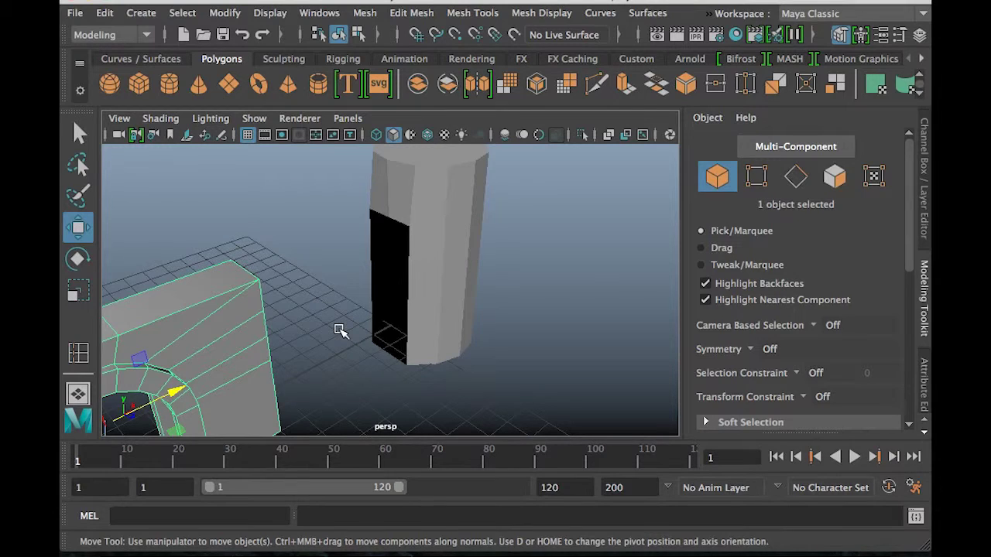
pyautogui.keyDown('alt'); pyautogui.moveTo(402, 267); pyautogui.dragTo(403, 226); pyautogui.keyUp('alt')
pyautogui.click(387, 236)
pyautogui.keyDown('alt'); pyautogui.moveTo(400, 263); pyautogui.dragTo(405, 232); pyautogui.keyUp('alt')
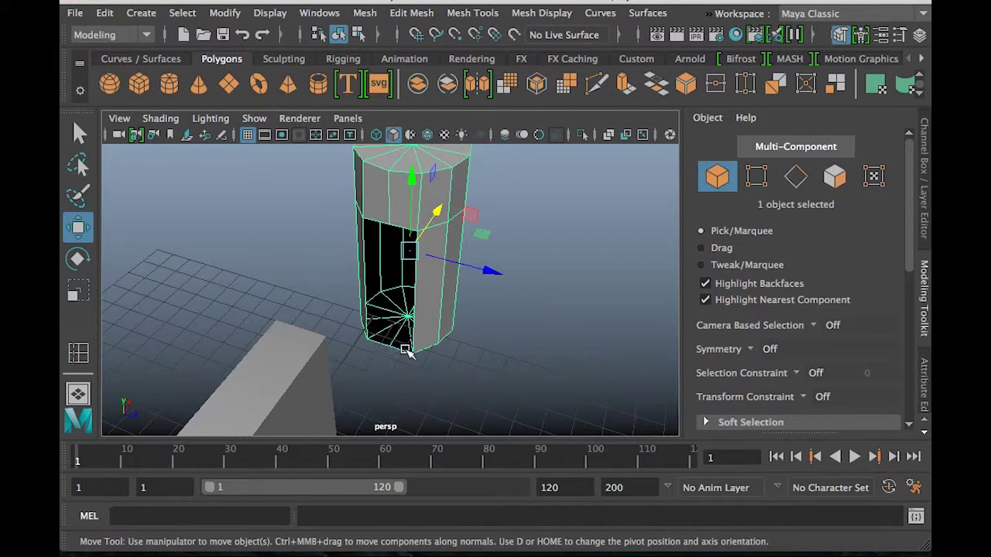
pyautogui.keyDown('alt'); pyautogui.moveTo(487, 363); pyautogui.dragTo(318, 332); pyautogui.keyUp('alt')
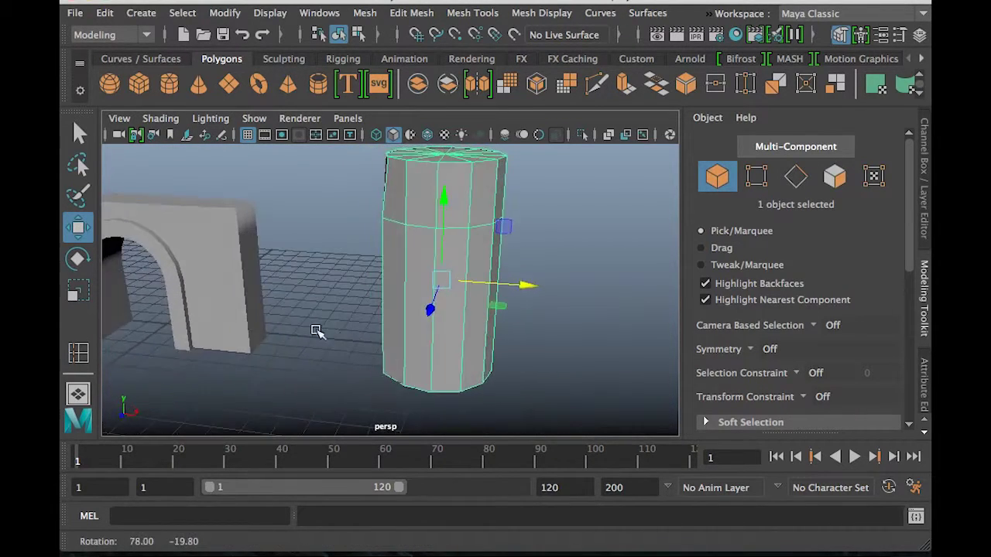
pyautogui.click(245, 223)
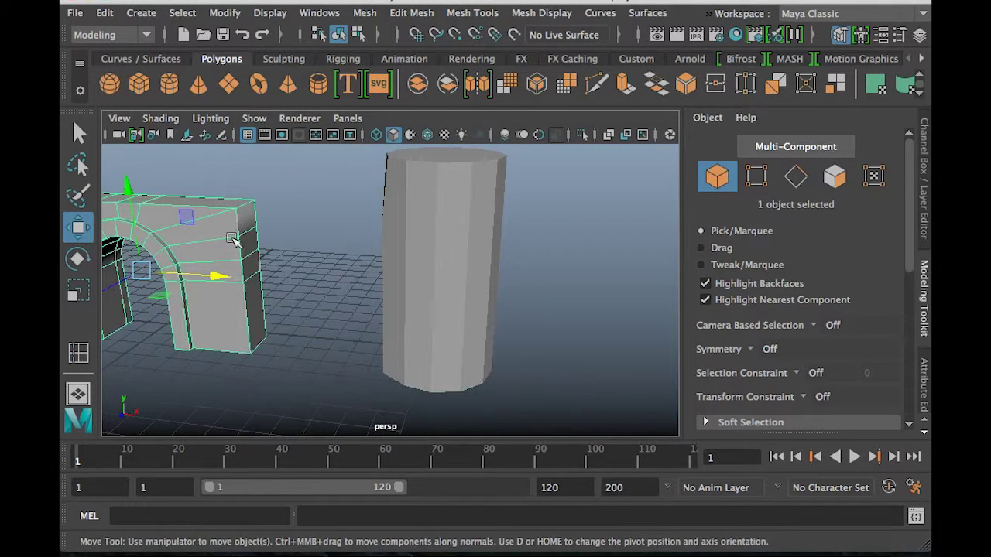
pyautogui.keyDown('alt'); pyautogui.moveTo(290, 279); pyautogui.dragTo(250, 227); pyautogui.keyUp('alt')
pyautogui.keyDown('alt'); pyautogui.moveTo(274, 264); pyautogui.dragTo(361, 299); pyautogui.keyUp('alt')
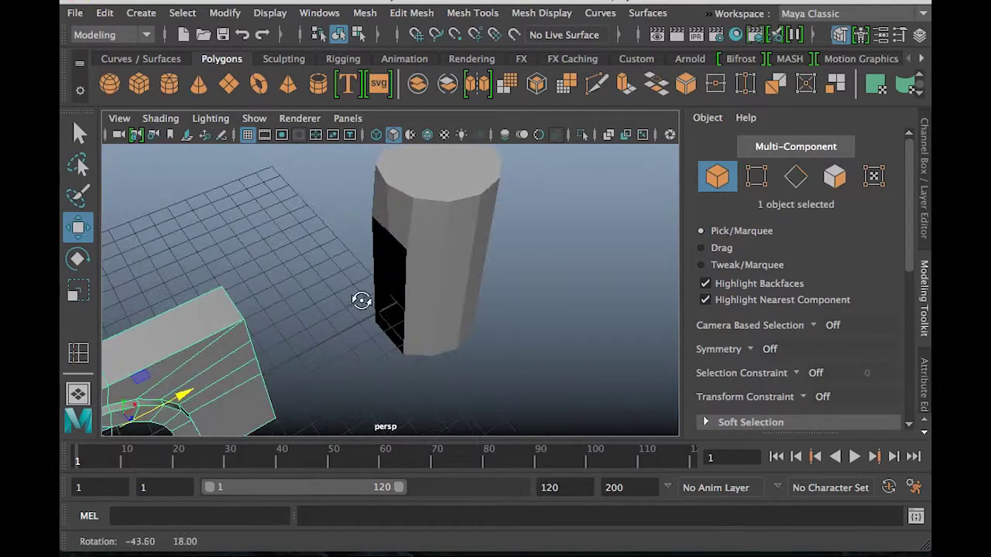
# Step back and forth through the previous camera views, ending on a wider view of the wall and tower
pyautogui.keyDown('alt'); pyautogui.moveTo(320, 259); pyautogui.dragTo(418, 213, button='right'); pyautogui.keyUp('alt')
pyautogui.press('[')
pyautogui.press('[')
pyautogui.press(']')
pyautogui.press(']')
pyautogui.press('[')
pyautogui.press('[')
pyautogui.press(']')
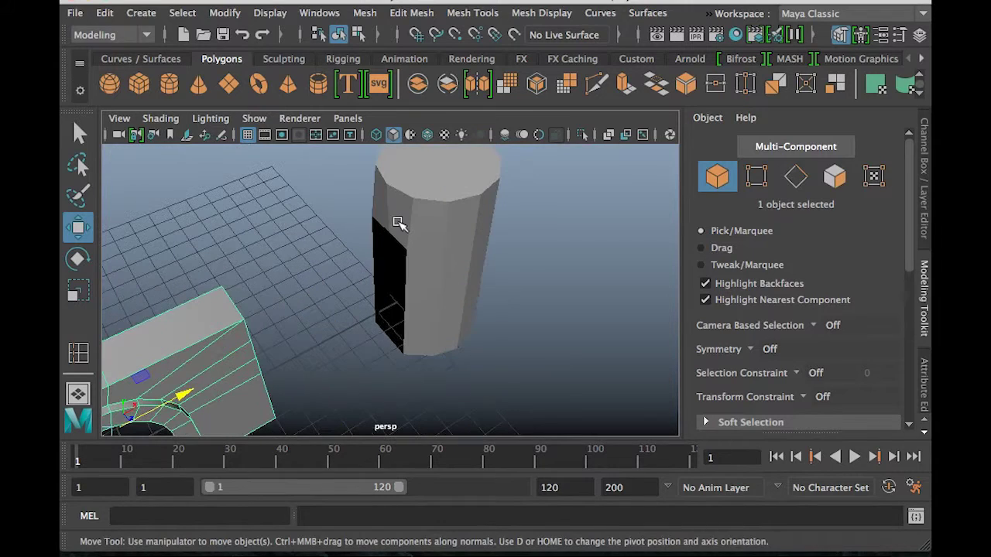
pyautogui.press('[')
pyautogui.press('[')
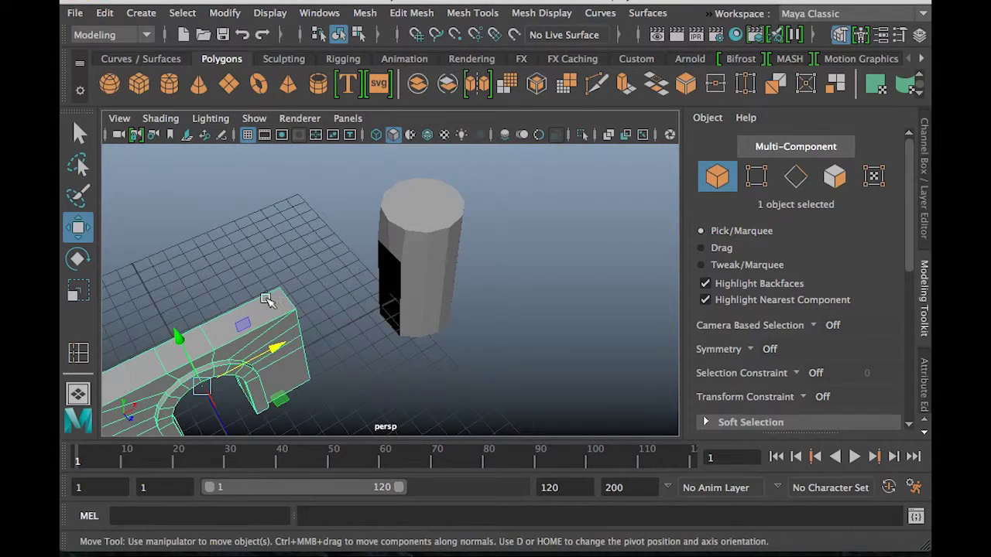
# Insert a lengthwise edge loop down the middle of the wall's thickness and switch to face selection at its tower-side end
pyautogui.press(']')
pyautogui.press('[')
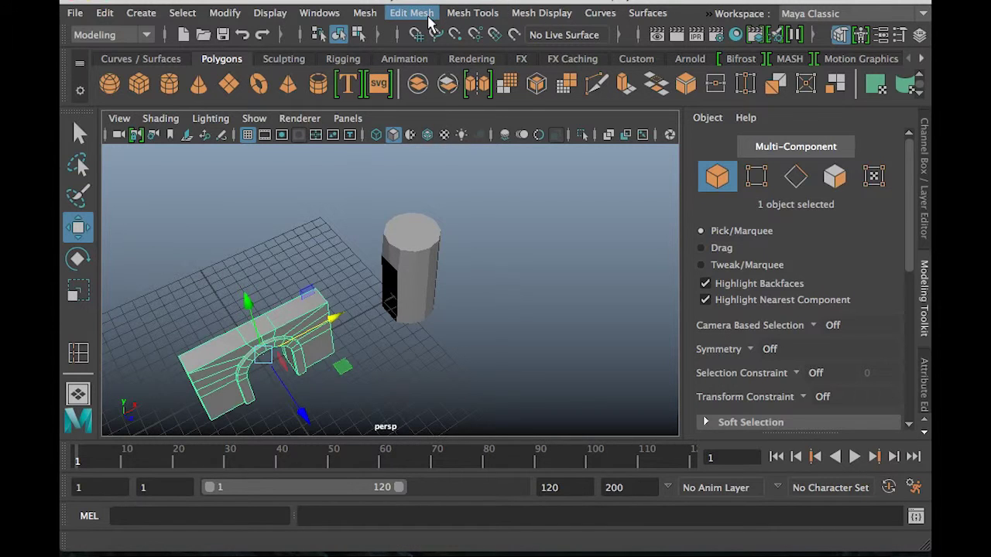
pyautogui.click(456, 21)
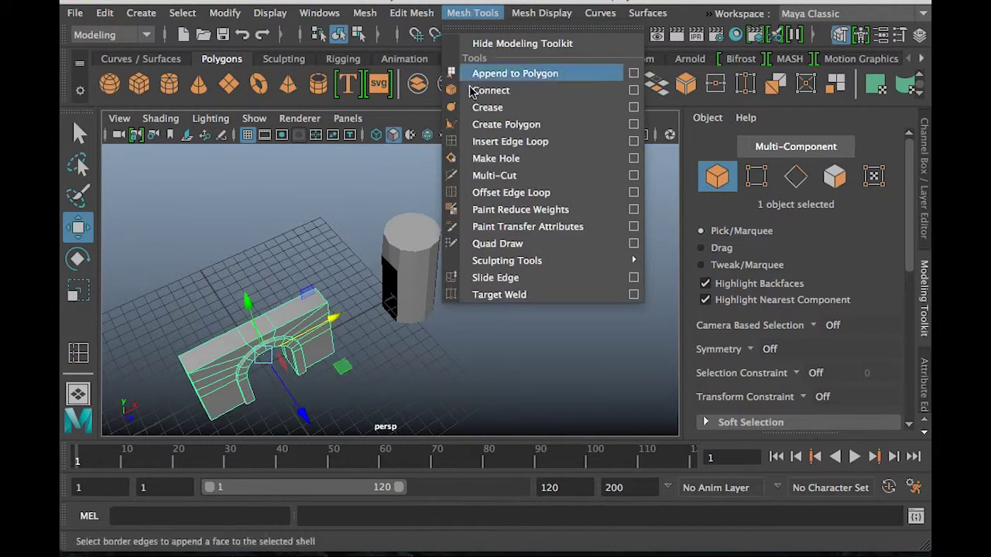
pyautogui.click(507, 141)
pyautogui.scroll(3, 342, 297)
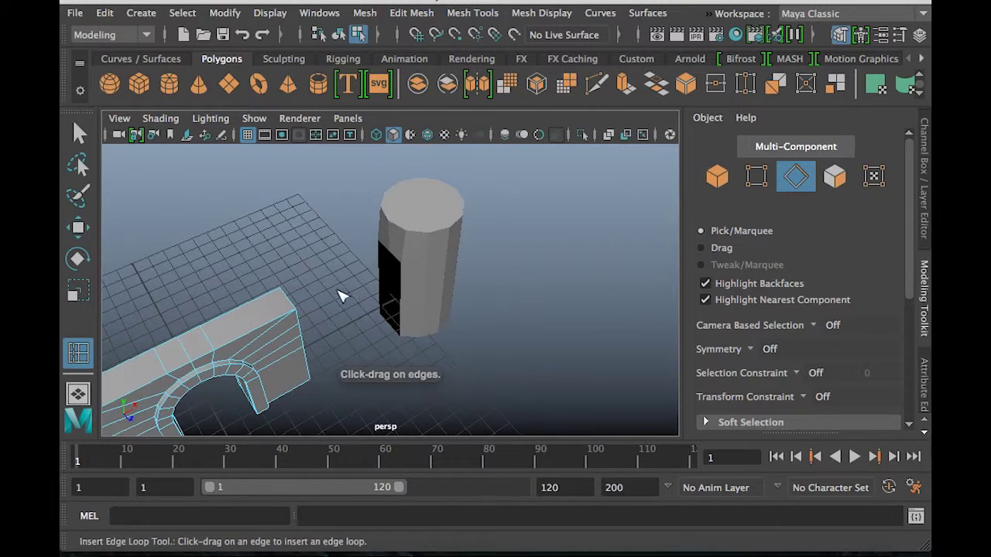
pyautogui.click(286, 302)
pyautogui.press('q')
pyautogui.keyDown('alt'); pyautogui.moveTo(288, 303); pyautogui.dragTo(308, 249); pyautogui.keyUp('alt')
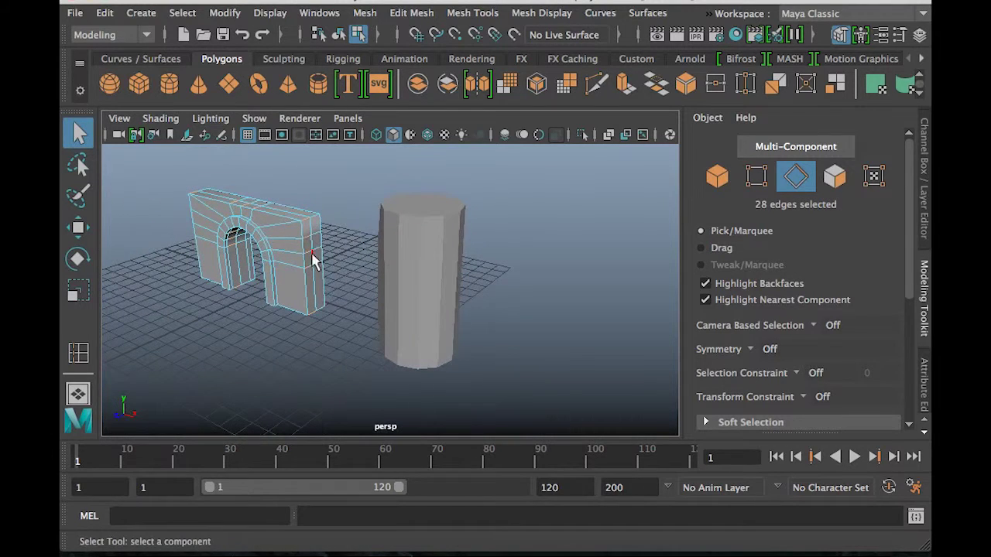
pyautogui.moveTo(309, 176); pyautogui.dragTo(310, 244, button='right')
pyautogui.click(314, 223)
pyautogui.keyDown('shift'); pyautogui.click(319, 236); pyautogui.keyUp('shift')
pyautogui.keyDown('shift'); pyautogui.click(316, 243); pyautogui.keyUp('shift')
pyautogui.keyDown('shift'); pyautogui.click(310, 252); pyautogui.keyUp('shift')
pyautogui.keyDown('shift'); pyautogui.click(313, 255); pyautogui.keyUp('shift')
pyautogui.keyDown('shift'); pyautogui.click(313, 260); pyautogui.keyUp('shift')
pyautogui.keyDown('shift'); pyautogui.click(312, 264); pyautogui.keyUp('shift')
pyautogui.doubleClick(313, 279)
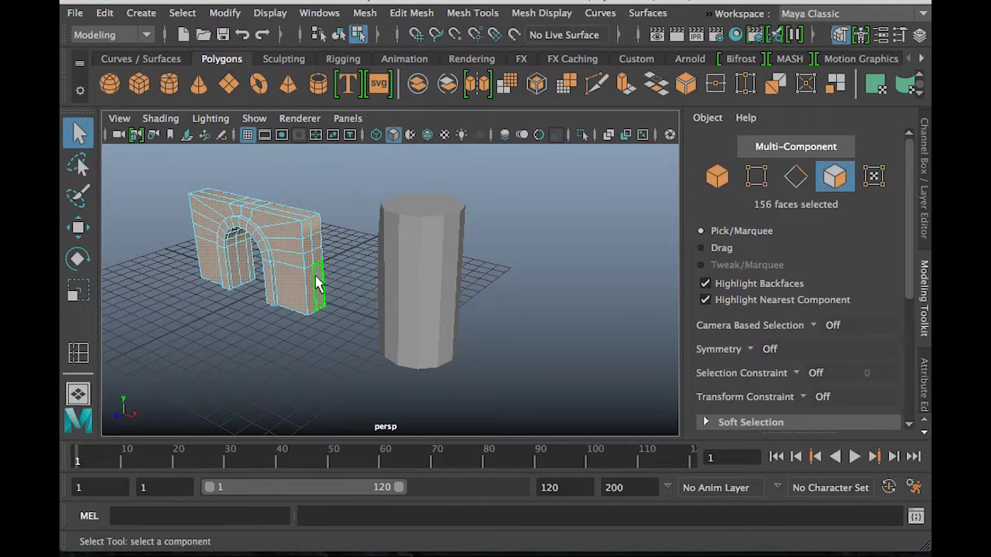
pyautogui.click(354, 255)
# Delete the eight faces on the wall's tower-side end to leave it open
pyautogui.click(318, 288)
pyautogui.keyDown('shift'); pyautogui.click(312, 273); pyautogui.keyUp('shift')
pyautogui.keyDown('shift'); pyautogui.click(314, 258); pyautogui.keyUp('shift')
pyautogui.keyDown('shift'); pyautogui.click(318, 244); pyautogui.keyUp('shift')
pyautogui.keyDown('shift'); pyautogui.click(318, 245); pyautogui.keyUp('shift')
pyautogui.keyDown('shift'); pyautogui.click(309, 236); pyautogui.keyUp('shift')
pyautogui.keyDown('shift'); pyautogui.click(312, 231); pyautogui.keyUp('shift')
pyautogui.keyDown('shift'); pyautogui.click(314, 226); pyautogui.keyUp('shift')
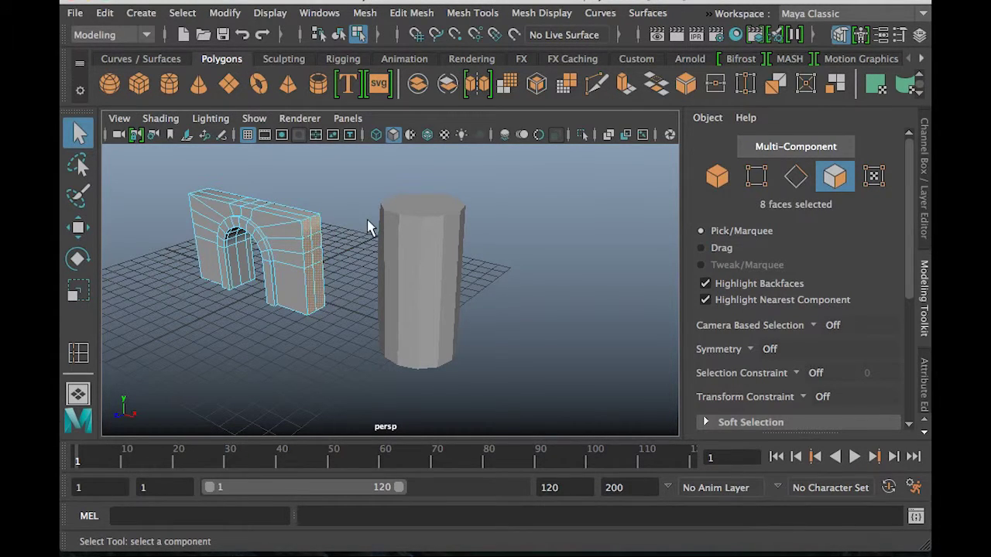
pyautogui.press('f')
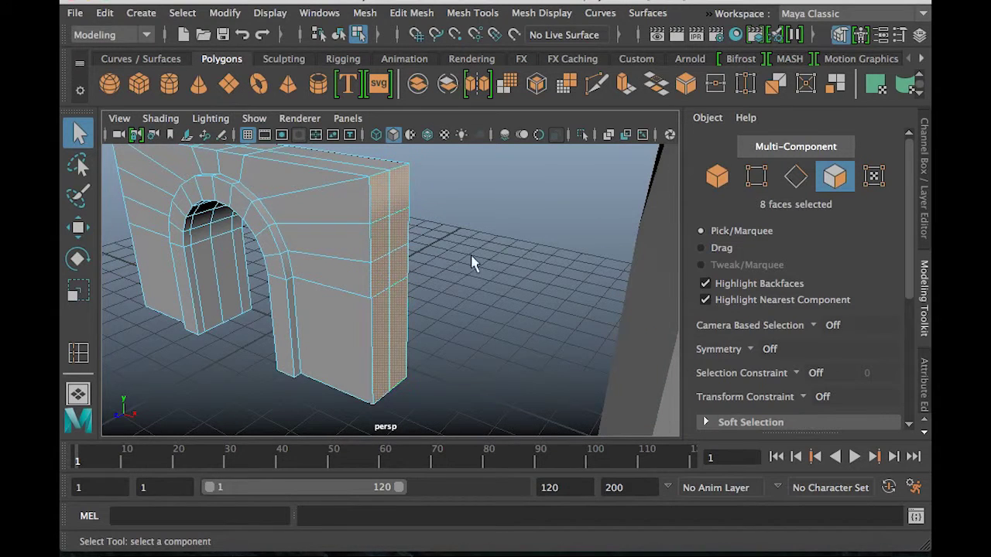
pyautogui.press('Delete')
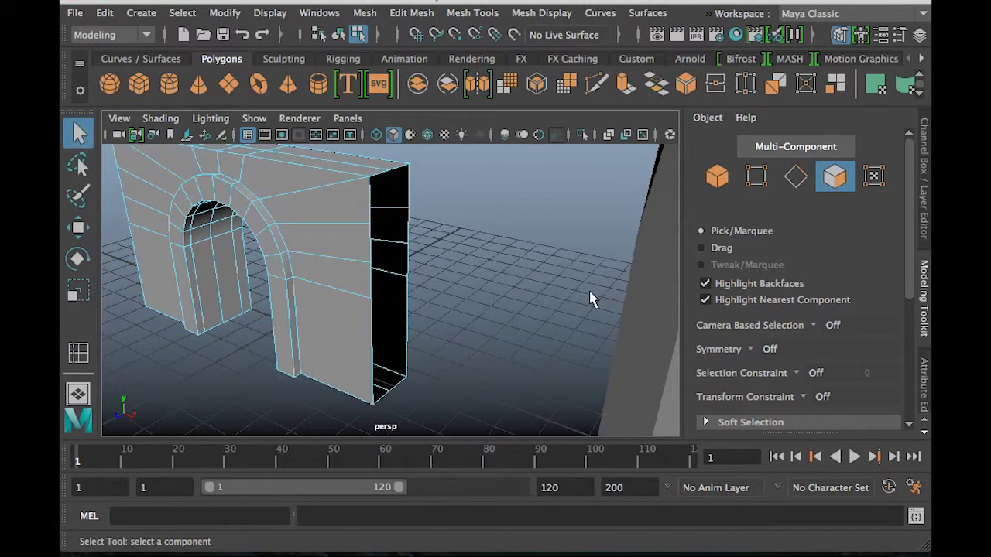
# Move the tower along X until its opening sits against the wall's open end
pyautogui.keyDown('alt'); pyautogui.moveTo(551, 305); pyautogui.dragTo(464, 294); pyautogui.keyUp('alt')
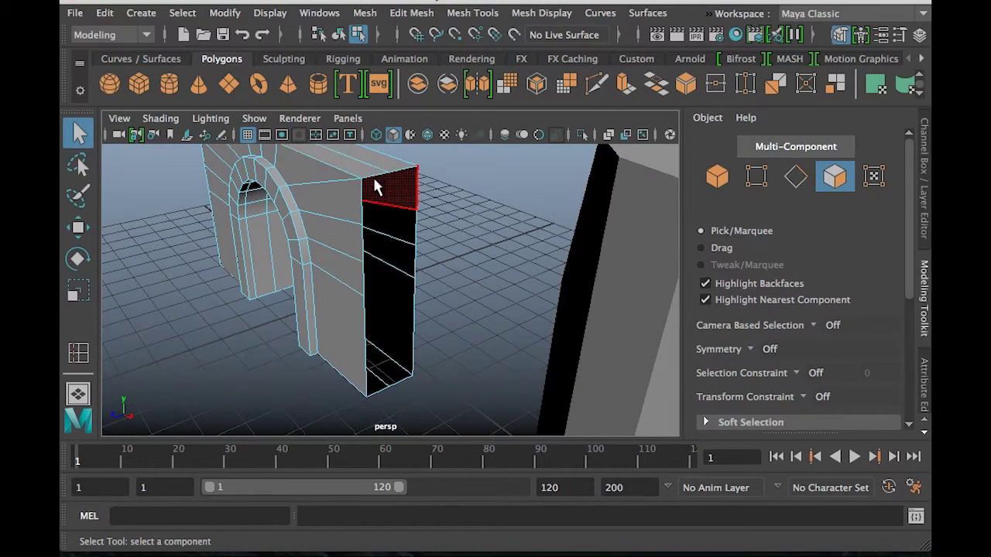
pyautogui.keyDown('alt'); pyautogui.moveTo(541, 276); pyautogui.dragTo(638, 218); pyautogui.keyUp('alt')
pyautogui.keyDown('alt'); pyautogui.moveTo(612, 299); pyautogui.dragTo(534, 281); pyautogui.keyUp('alt')
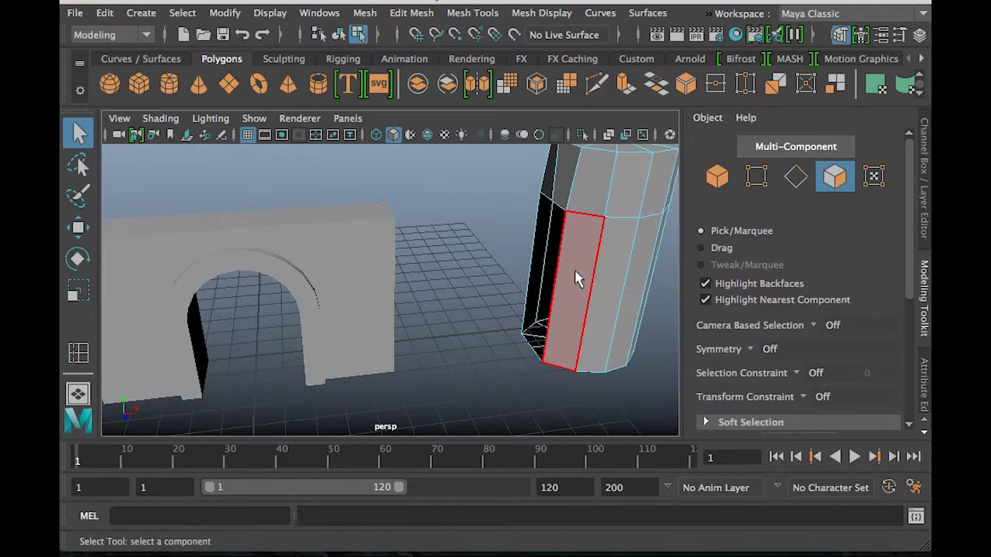
pyautogui.click(716, 178)
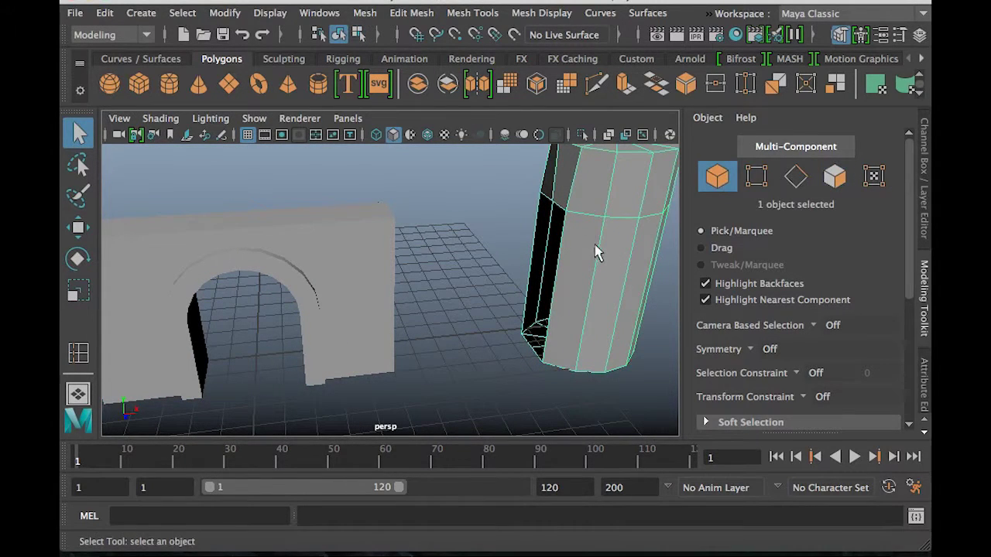
pyautogui.press('w')
pyautogui.moveTo(662, 258); pyautogui.dragTo(517, 283)
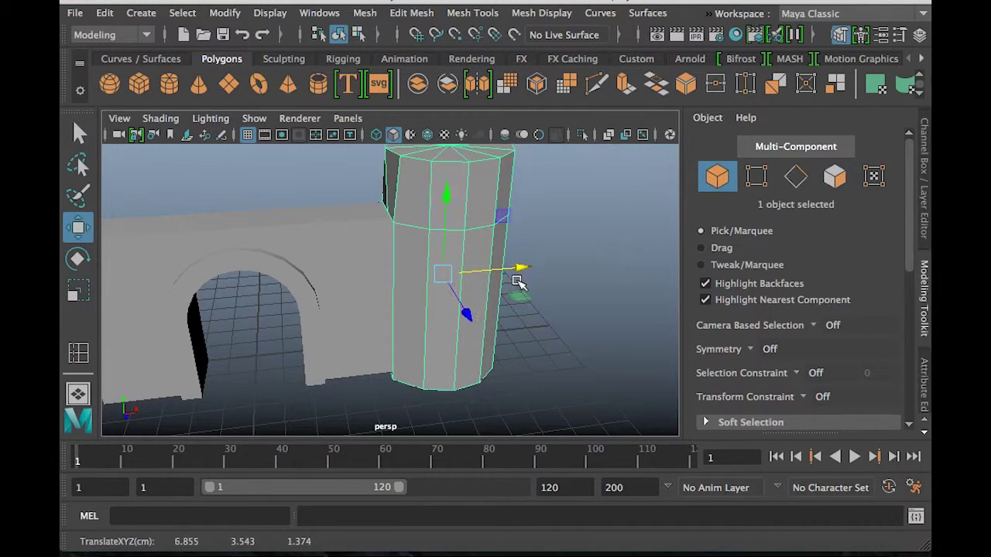
# Scale the tower to about 1.931, 3.562, 1.931 so its opening fits the wall's end
pyautogui.keyDown('alt'); pyautogui.moveTo(422, 324); pyautogui.dragTo(563, 302); pyautogui.keyUp('alt')
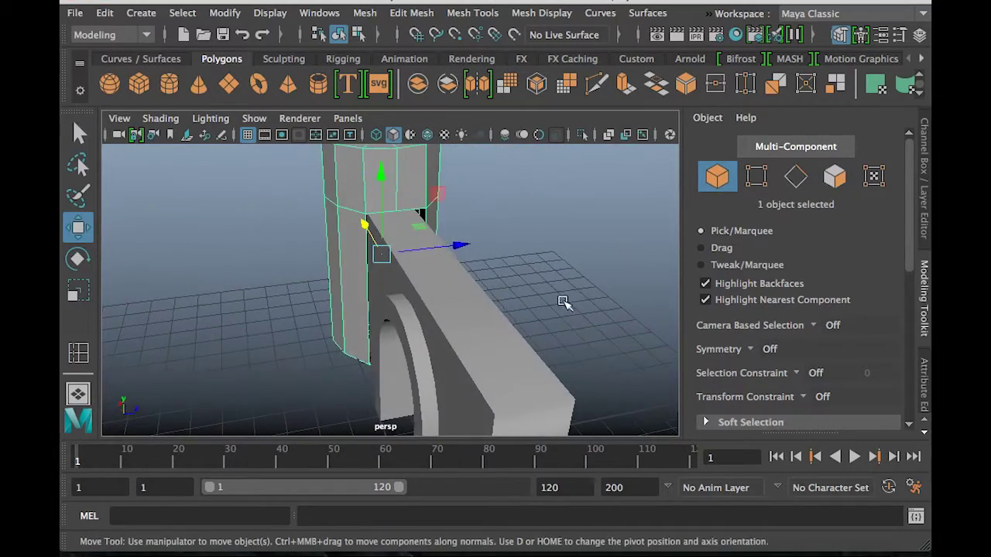
pyautogui.keyDown('alt'); pyautogui.moveTo(438, 226); pyautogui.dragTo(514, 287); pyautogui.keyUp('alt')
pyautogui.moveTo(462, 246); pyautogui.dragTo(516, 265)
pyautogui.press('r')
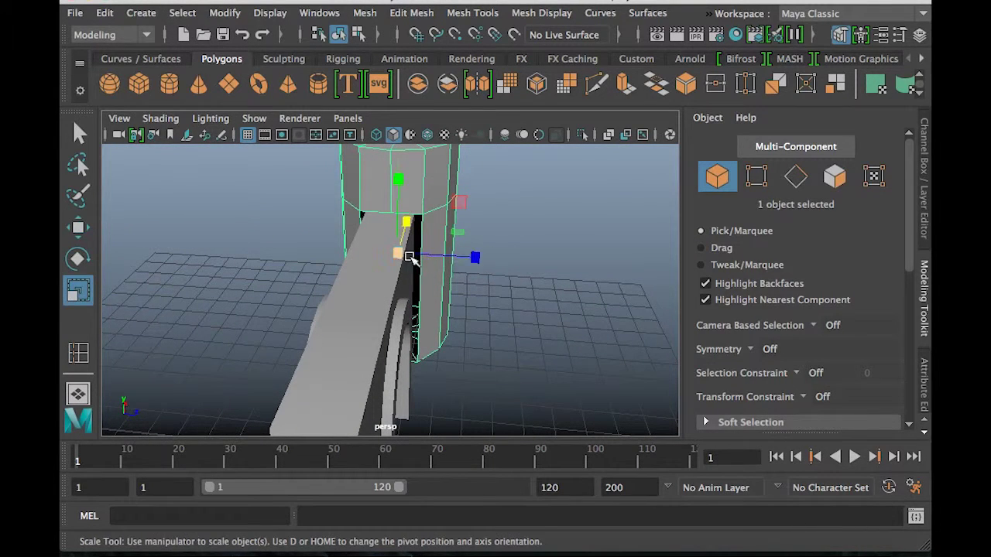
pyautogui.moveTo(403, 257); pyautogui.dragTo(397, 259)
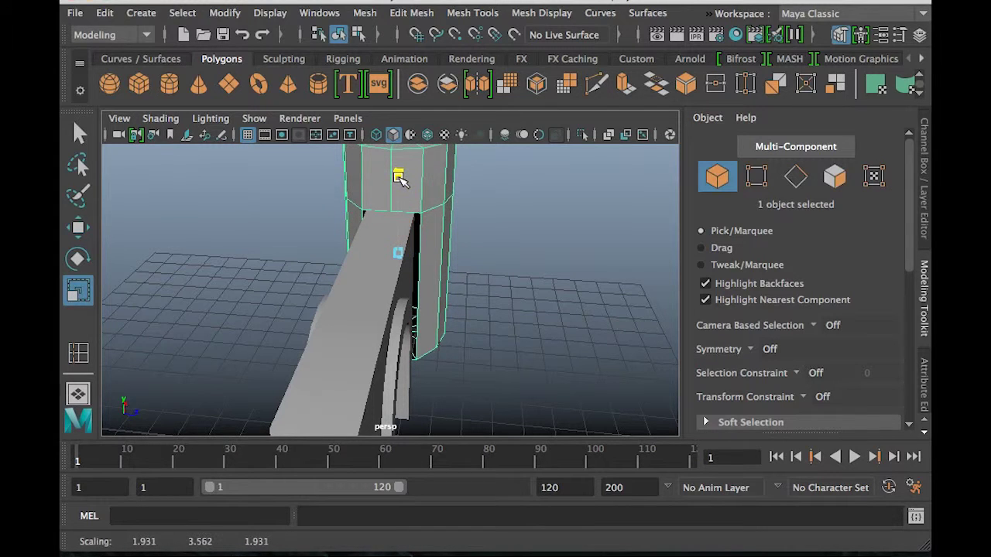
# Center the tower across the wall's thickness and pull it back along X to leave a gap beside the wall
pyautogui.keyDown('alt'); pyautogui.moveTo(529, 236); pyautogui.dragTo(580, 261); pyautogui.keyUp('alt')
pyautogui.press('w')
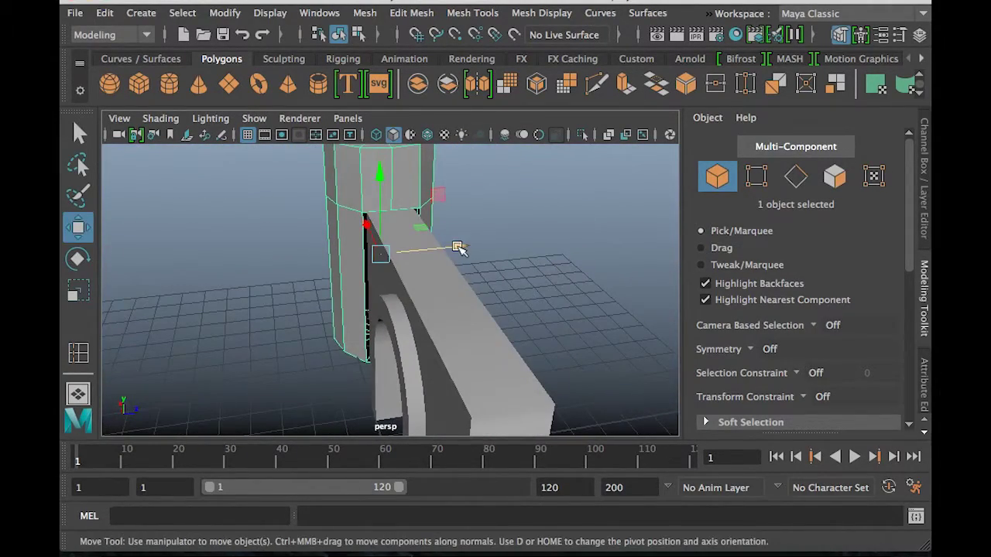
pyautogui.keyDown('alt'); pyautogui.moveTo(454, 248); pyautogui.dragTo(418, 250); pyautogui.keyUp('alt')
pyautogui.click(443, 188)
pyautogui.click(332, 300)
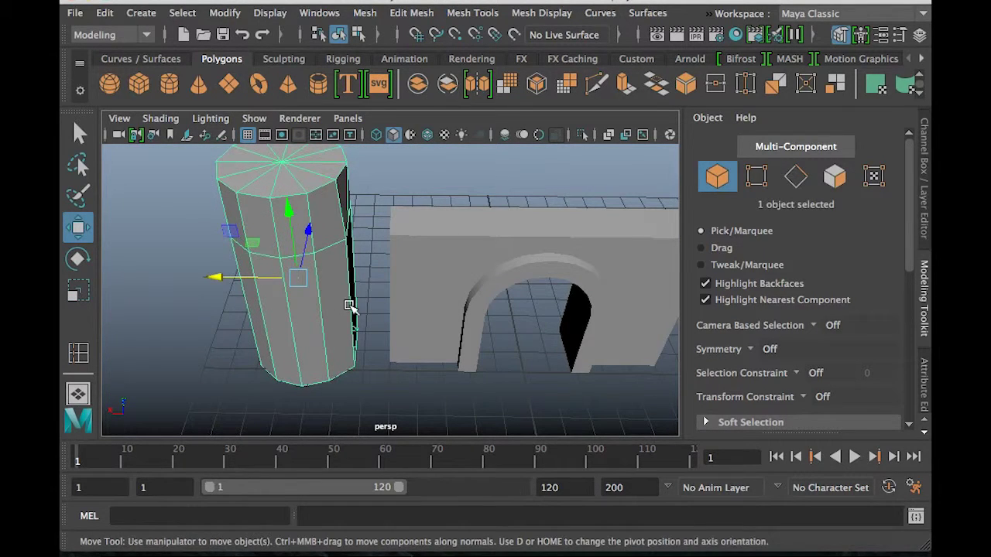
# Combine the wall and the tower into a single mesh
pyautogui.keyDown('shift'); pyautogui.click(431, 246); pyautogui.keyUp('shift')
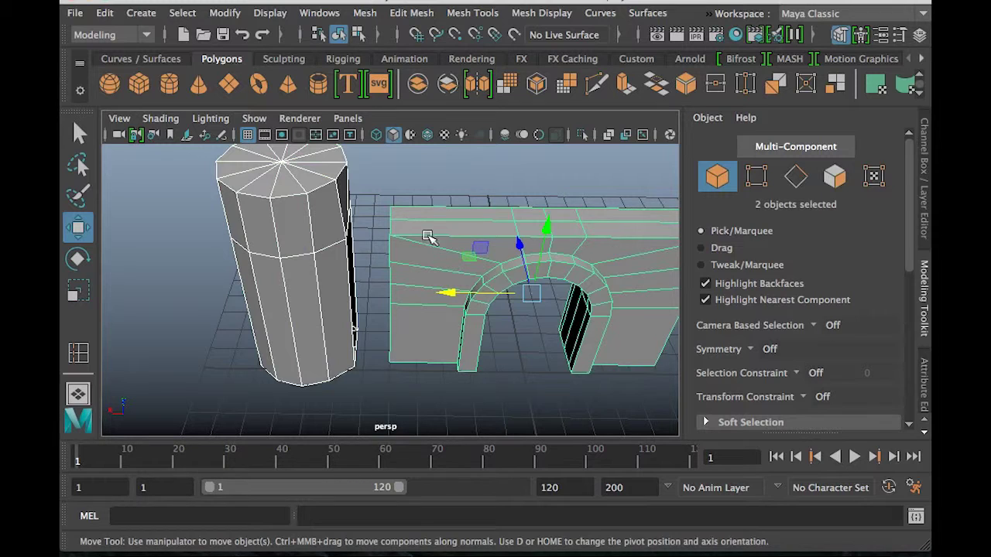
pyautogui.click(449, 192)
pyautogui.click(433, 243)
pyautogui.keyDown('shift'); pyautogui.click(334, 250); pyautogui.keyUp('shift')
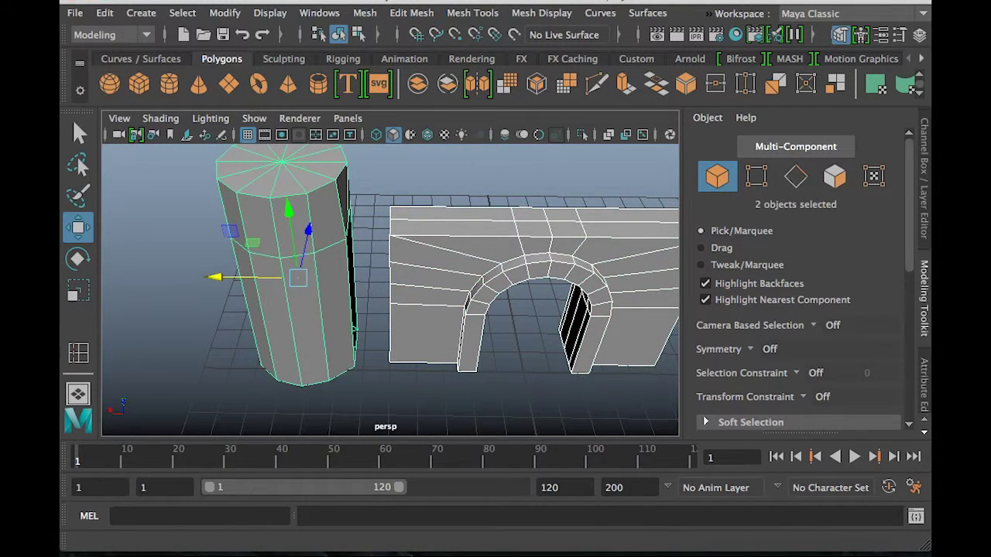
pyautogui.click(364, 12)
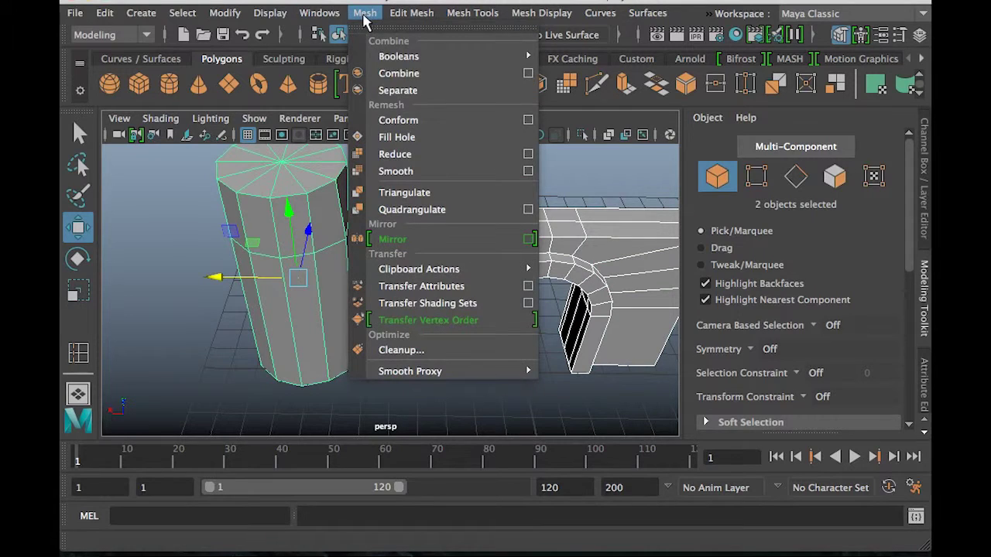
pyautogui.click(416, 80)
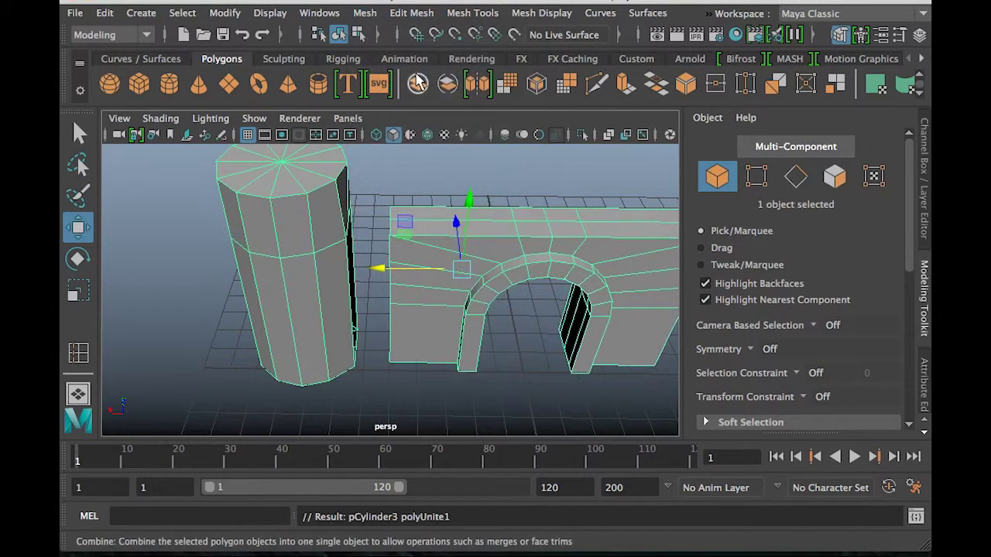
# Select the combined mesh and undo its last move along X
pyautogui.click(412, 172)
pyautogui.click(412, 271)
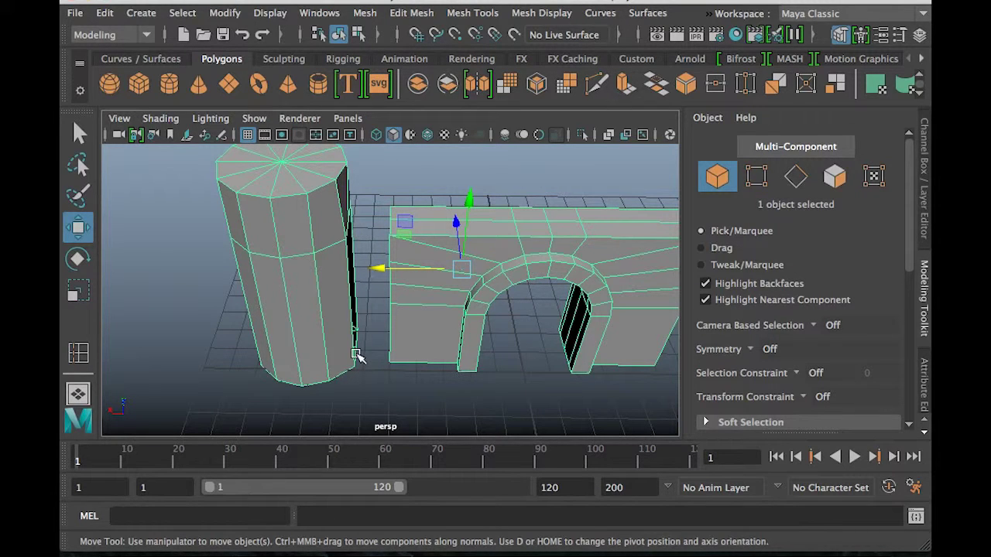
pyautogui.click(431, 172)
pyautogui.hotkey('ctrl', 'z')
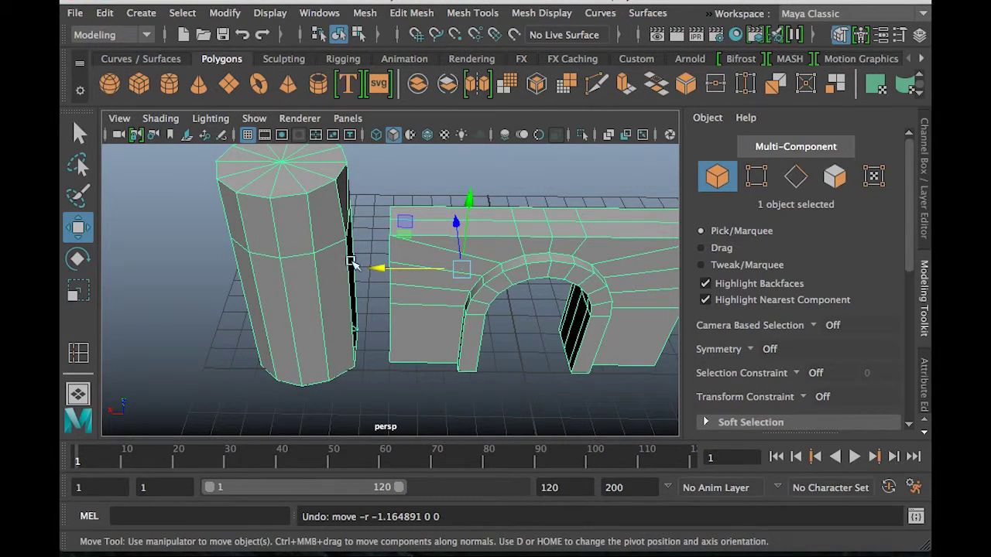
# Switch the combined mesh to edge selection with the gap between the tower's opening and the wall's end in view
pyautogui.moveTo(361, 255)
pyautogui.keyDown('alt'); pyautogui.mouseDown()
pyautogui.moveTo(435, 274)
pyautogui.moveTo(358, 282)
pyautogui.moveTo(347, 257)
pyautogui.mouseUp(); pyautogui.keyUp('alt')
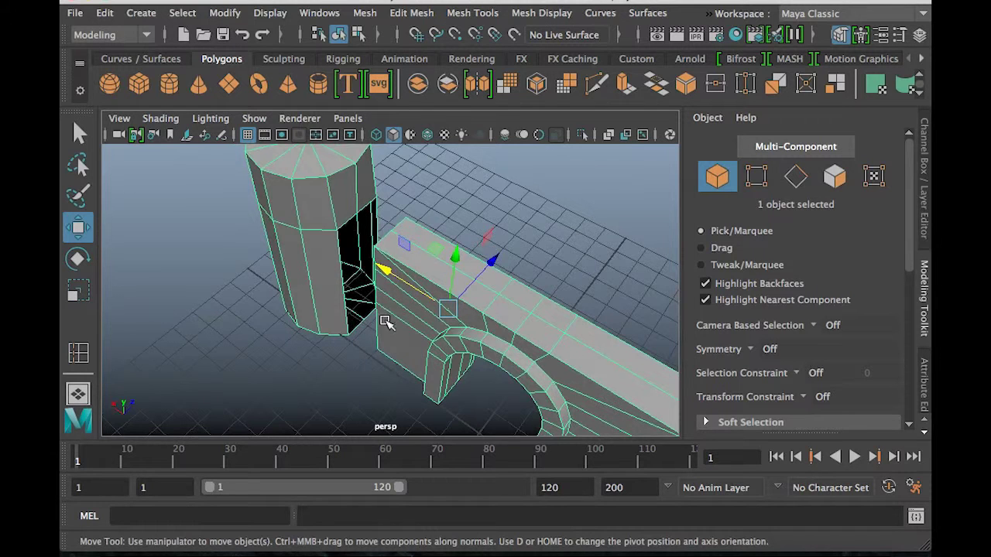
pyautogui.scroll(4, 387, 322)
pyautogui.scroll(-3, 386, 322)
pyautogui.click(473, 180)
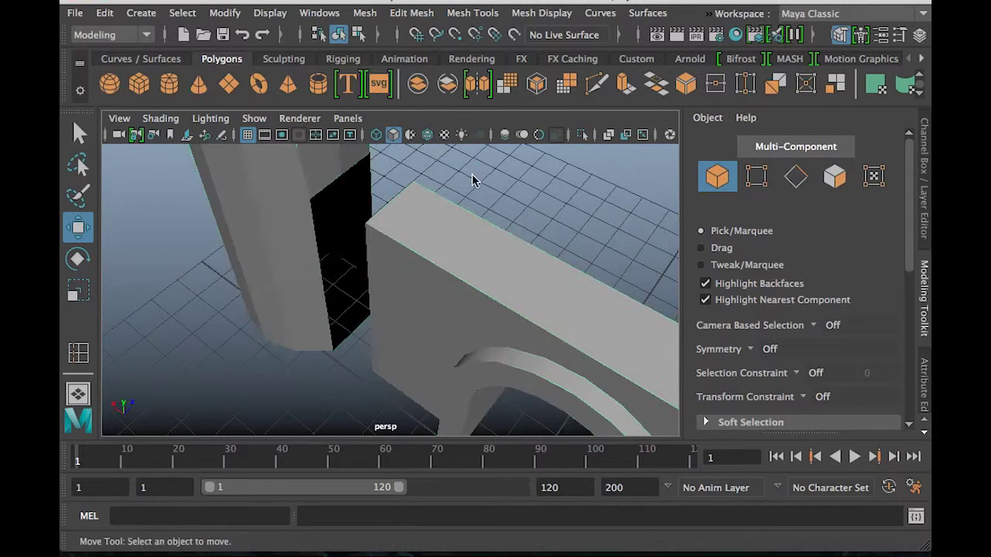
pyautogui.click(412, 211)
pyautogui.rightClick(411, 211)
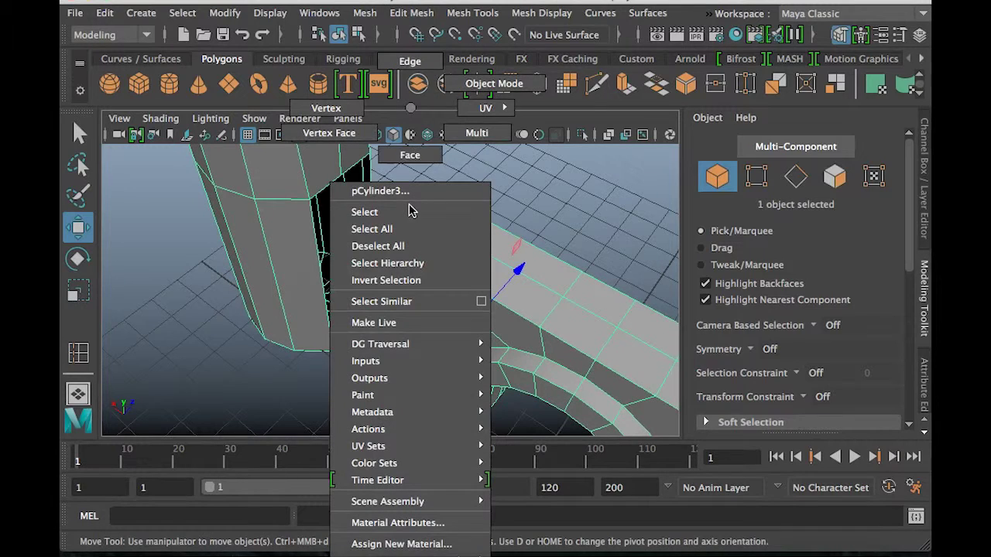
pyautogui.moveTo(416, 111); pyautogui.dragTo(414, 65, button='right')
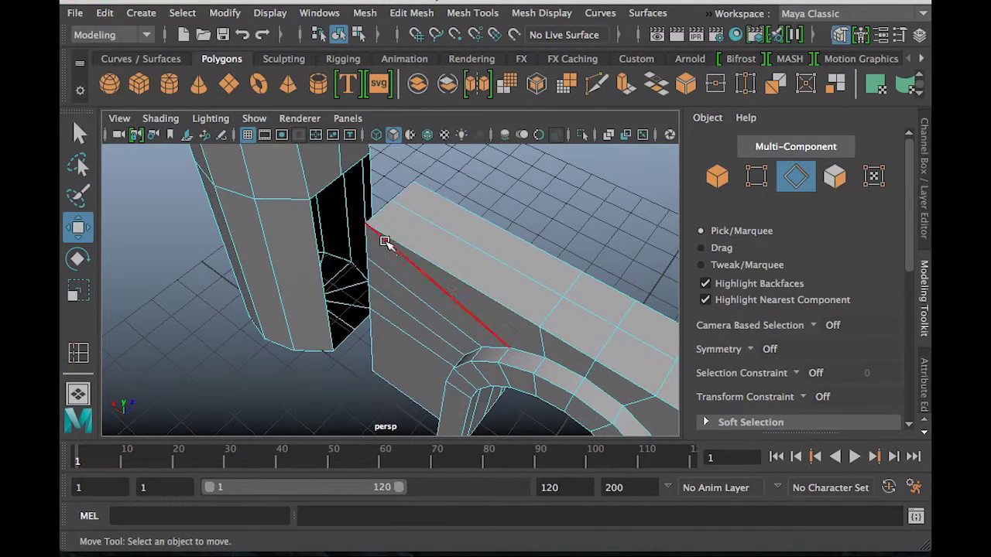
# Bridge the near half of the wall's top end edge to the near edge above the tower's opening
pyautogui.click(381, 211)
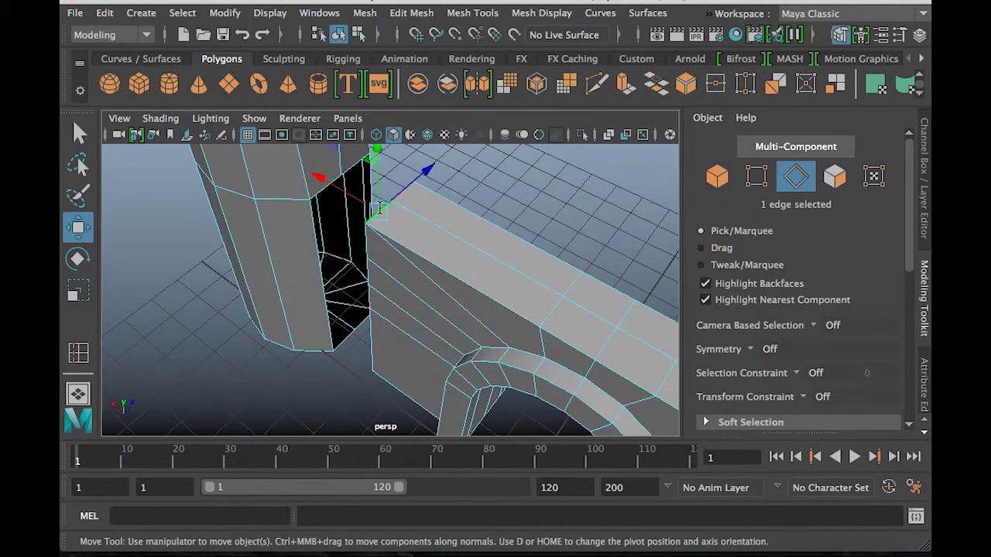
pyautogui.press('q')
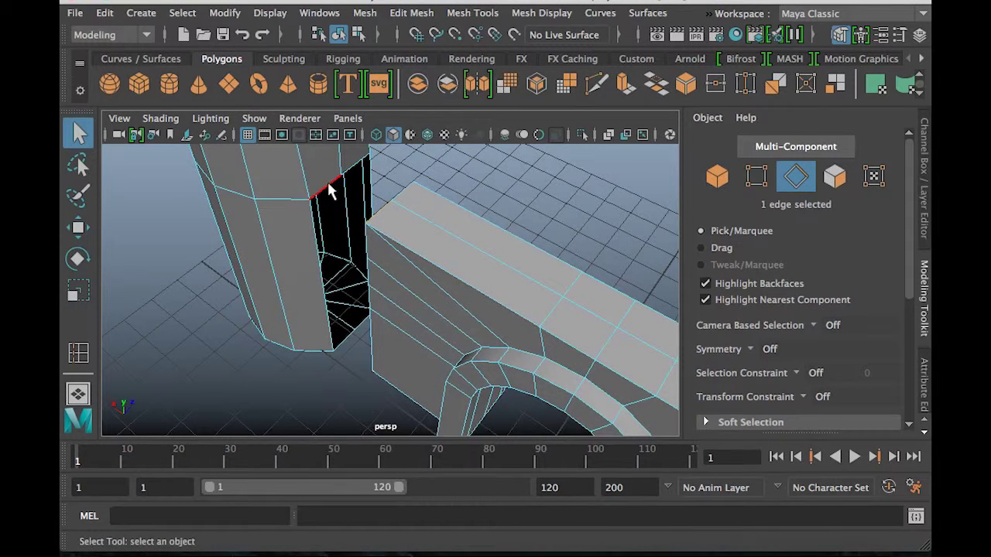
pyautogui.keyDown('shift'); pyautogui.click(327, 182); pyautogui.keyUp('shift')
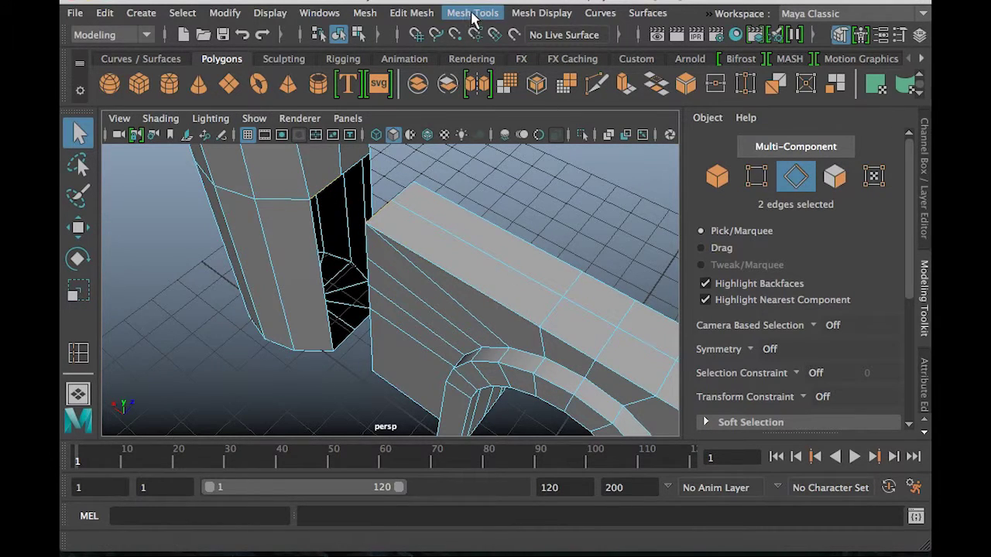
pyautogui.click(380, 217)
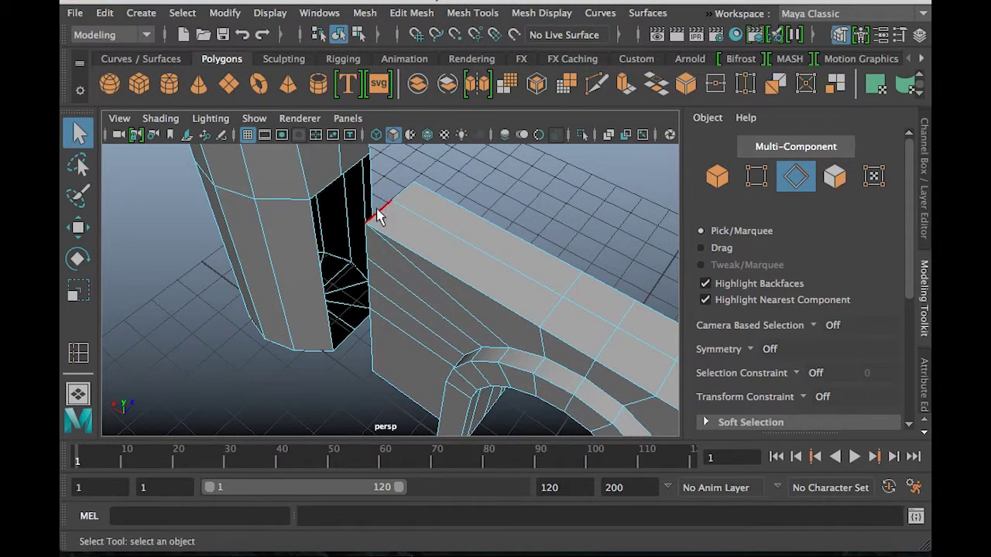
pyautogui.keyDown('shift'); pyautogui.click(324, 186); pyautogui.keyUp('shift')
pyautogui.moveTo(907, 171); pyautogui.dragTo(906, 312)
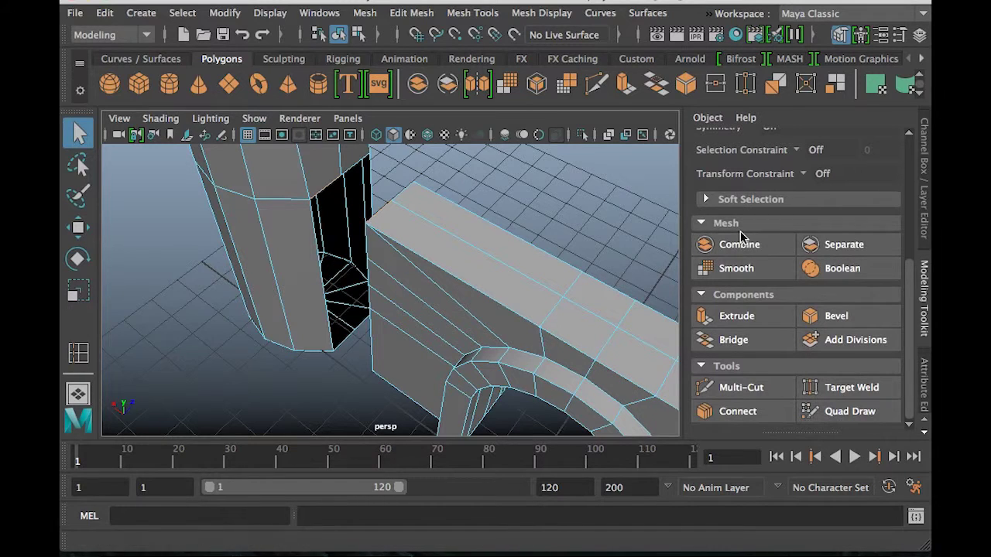
pyautogui.click(724, 345)
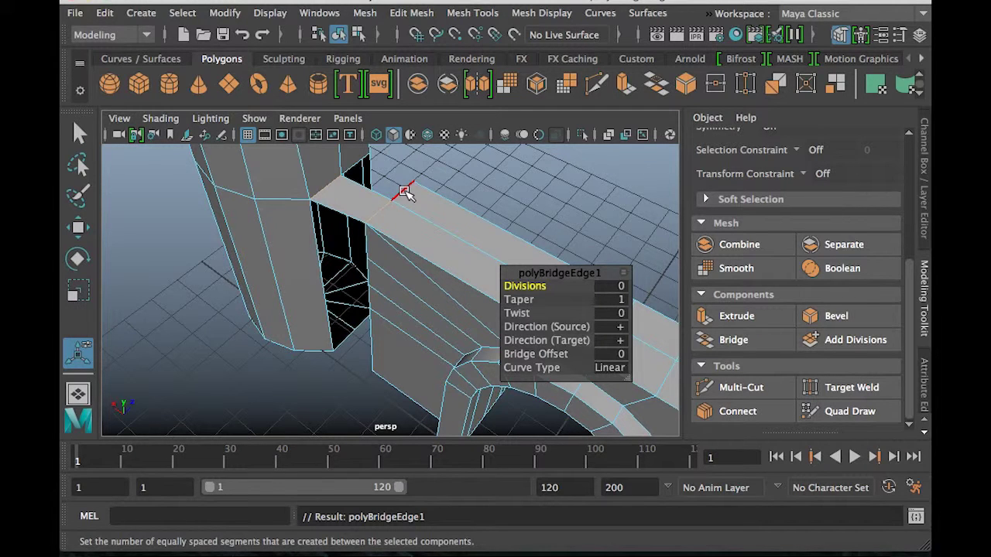
# Bridge the far half of the wall's top end edge to the far edge above the tower's opening
pyautogui.click(405, 194)
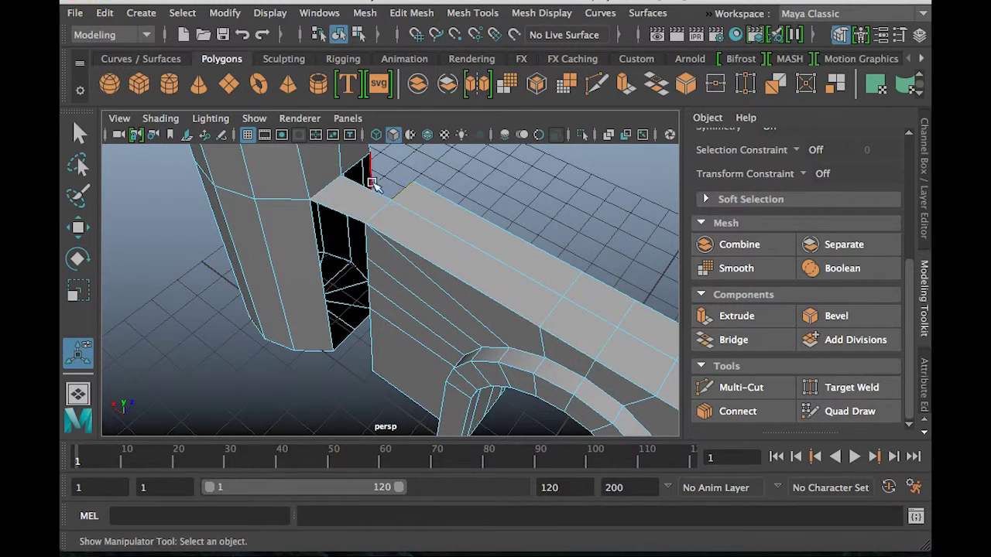
pyautogui.keyDown('shift'); pyautogui.click(356, 165); pyautogui.keyUp('shift')
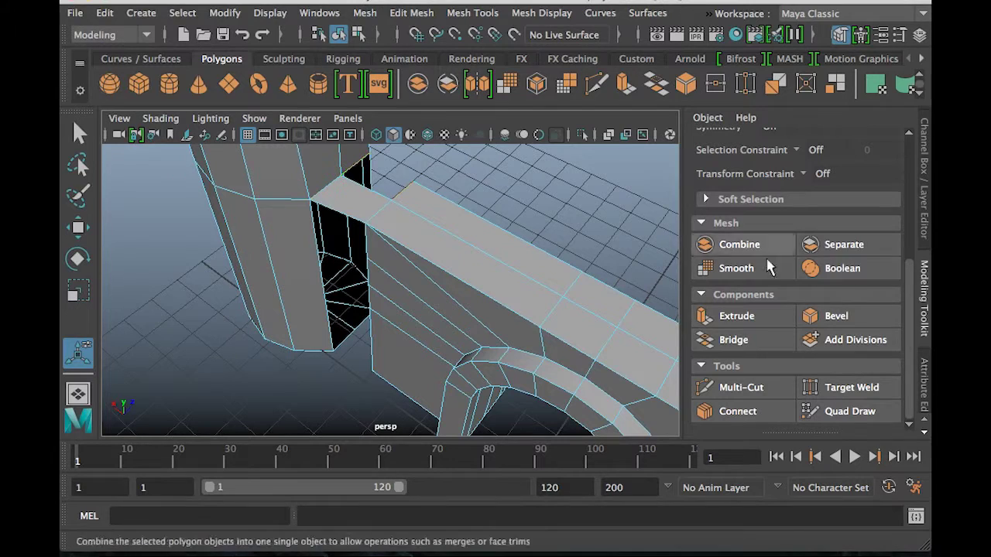
pyautogui.click(751, 342)
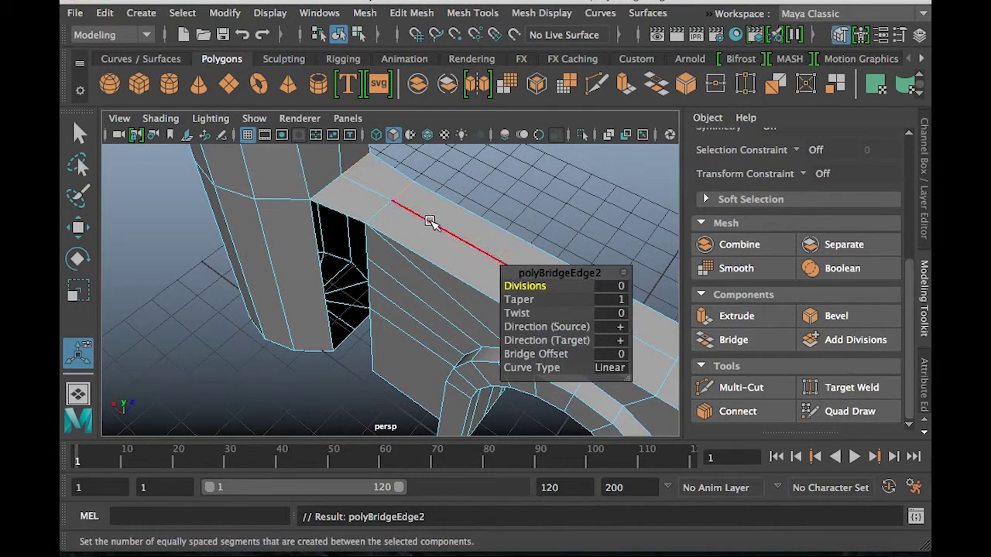
# Bridge both halves of the wall's bottom end edge to the matching bottom edges of the tower's opening
pyautogui.moveTo(380, 274)
pyautogui.keyDown('alt'); pyautogui.mouseDown()
pyautogui.moveTo(354, 195)
pyautogui.moveTo(372, 287)
pyautogui.mouseUp(); pyautogui.keyUp('alt')
pyautogui.moveTo(367, 241)
pyautogui.keyDown('alt'); pyautogui.mouseDown()
pyautogui.moveTo(365, 276)
pyautogui.moveTo(375, 244)
pyautogui.mouseUp(); pyautogui.keyUp('alt')
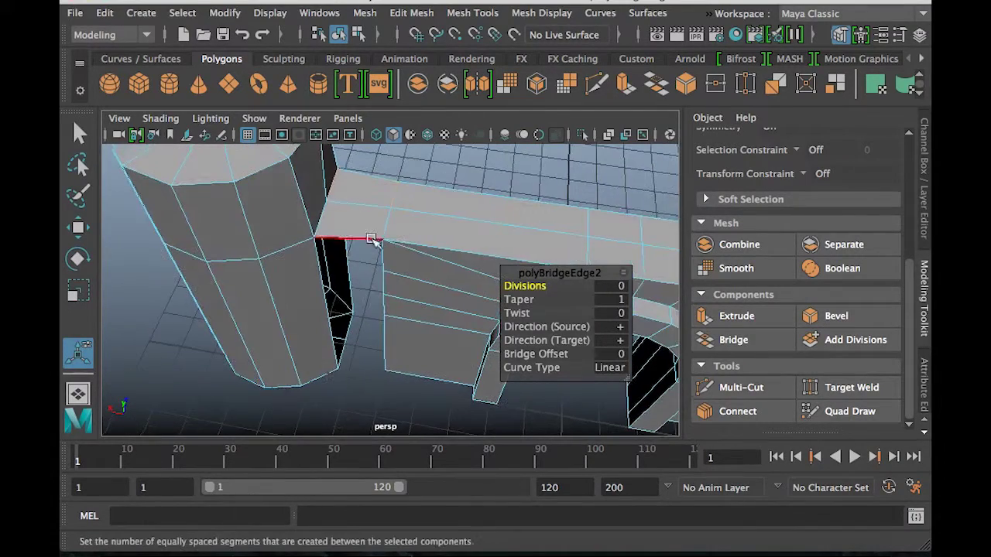
pyautogui.click(378, 254)
pyautogui.keyDown('alt'); pyautogui.moveTo(376, 299); pyautogui.dragTo(374, 131); pyautogui.keyUp('alt')
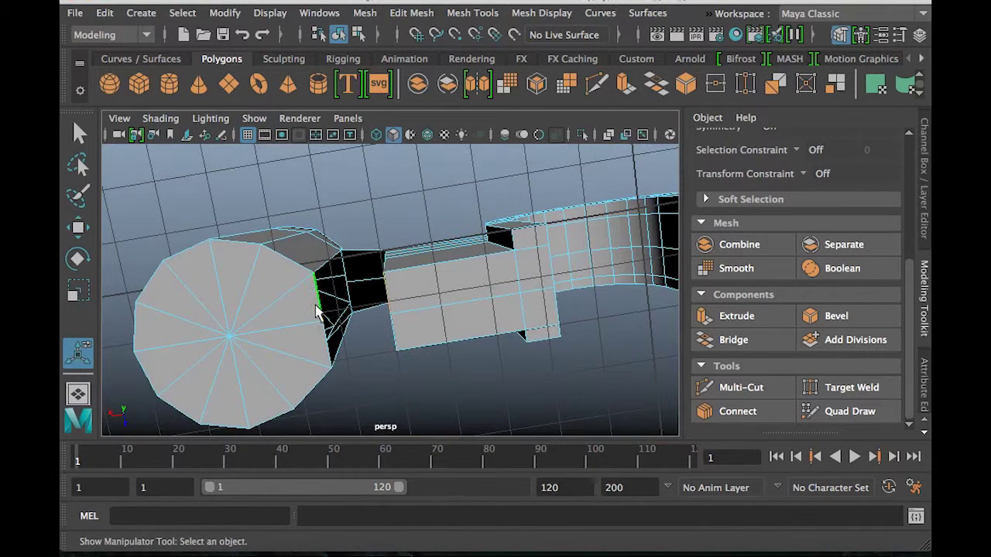
pyautogui.keyDown('alt'); pyautogui.moveTo(396, 304); pyautogui.dragTo(418, 407); pyautogui.keyUp('alt')
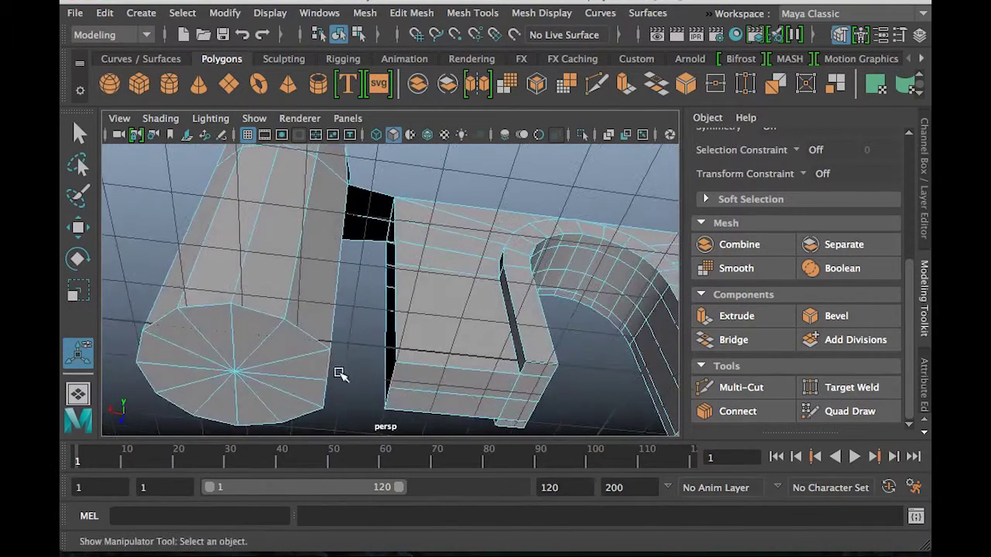
pyautogui.click(734, 340)
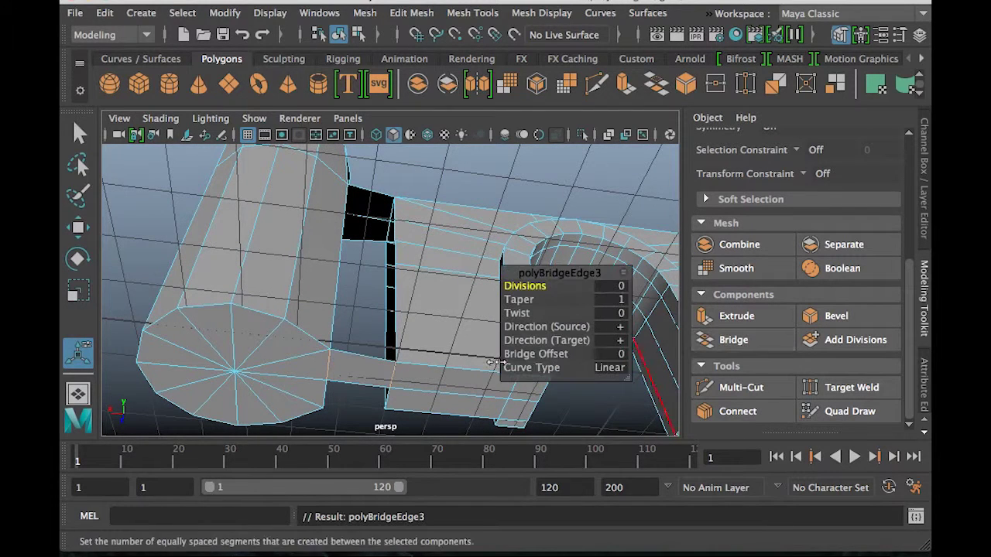
pyautogui.keyDown('alt'); pyautogui.moveTo(398, 365); pyautogui.dragTo(385, 361); pyautogui.keyUp('alt')
pyautogui.click(356, 363)
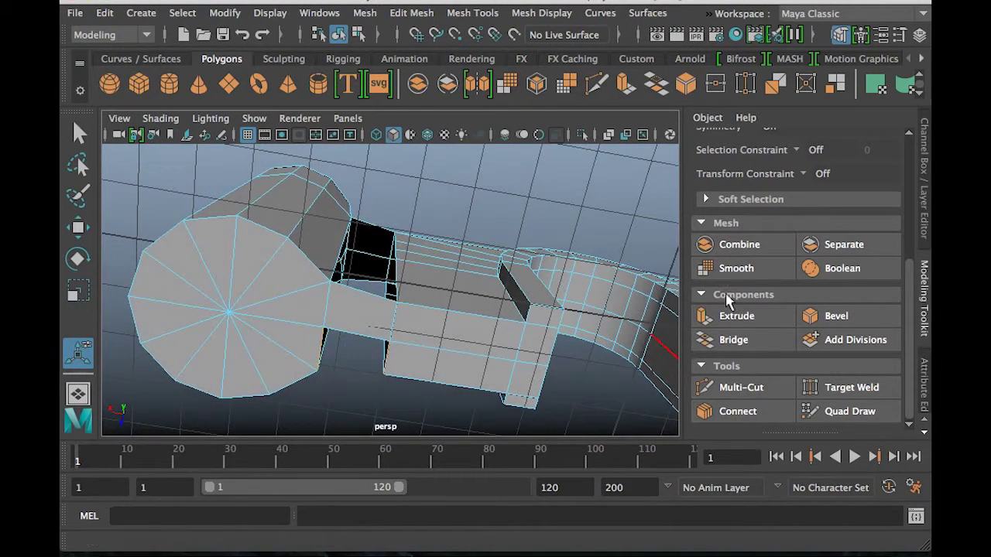
pyautogui.click(736, 339)
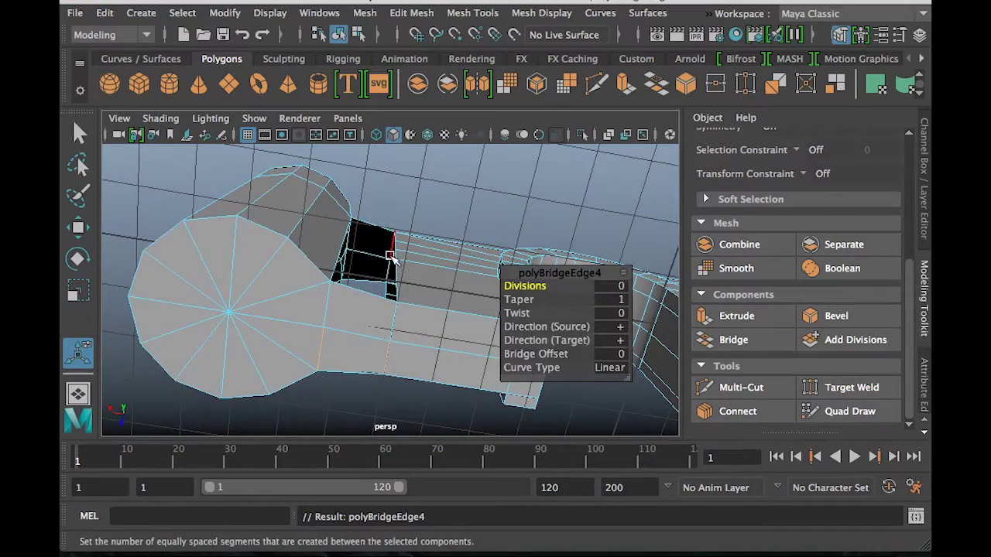
# Try to bridge the uppermost vertical edge of the wall's end to the full-height side edge of the tower's opening, and undo it
pyautogui.keyDown('alt'); pyautogui.moveTo(427, 277); pyautogui.dragTo(488, 175); pyautogui.keyUp('alt')
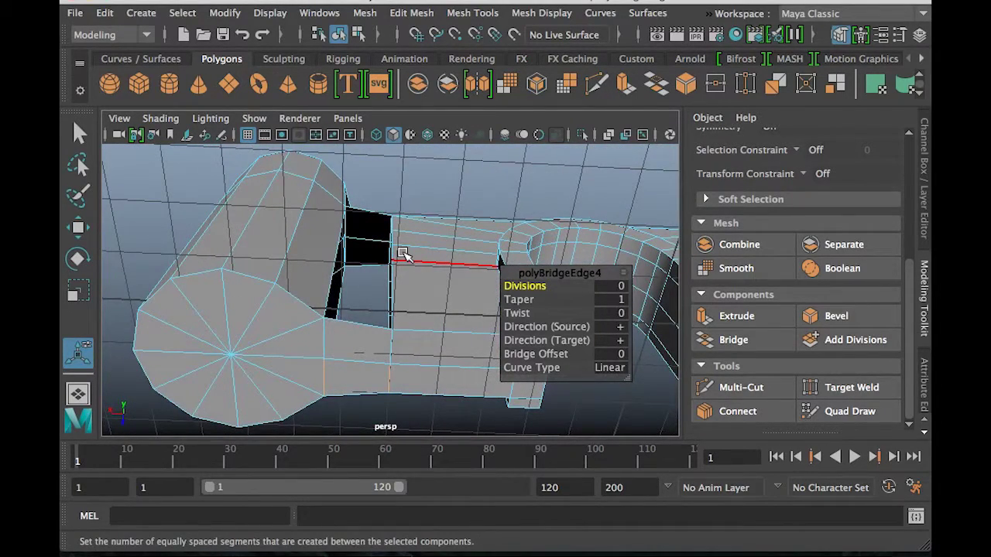
pyautogui.keyDown('alt'); pyautogui.moveTo(403, 254); pyautogui.dragTo(404, 204); pyautogui.keyUp('alt')
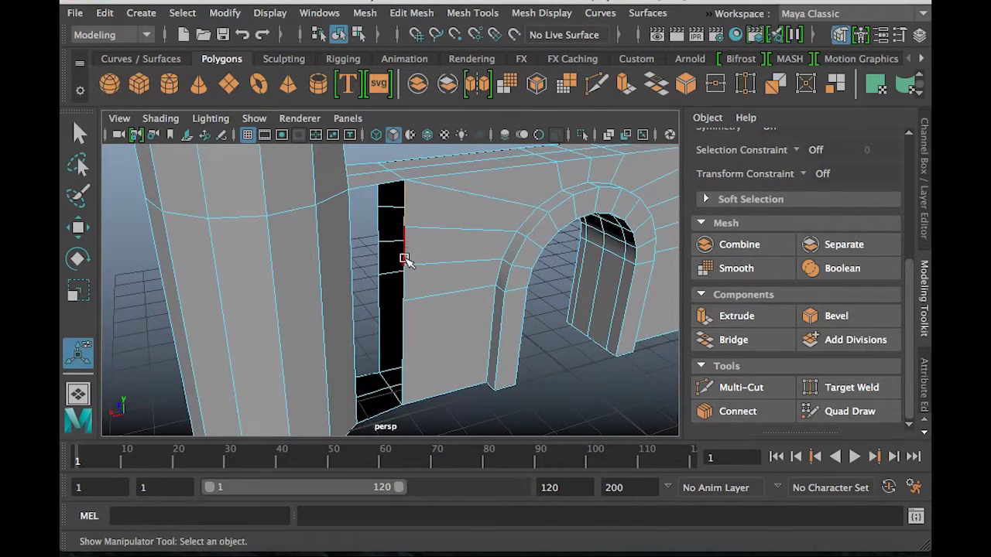
pyautogui.keyDown('alt'); pyautogui.moveTo(356, 233); pyautogui.dragTo(339, 273); pyautogui.keyUp('alt')
pyautogui.click(329, 246)
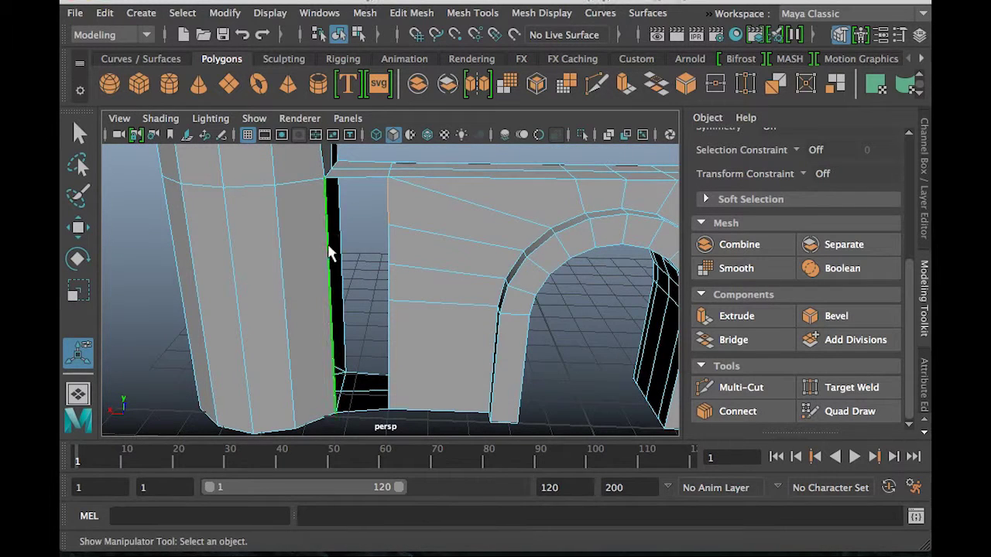
pyautogui.click(735, 340)
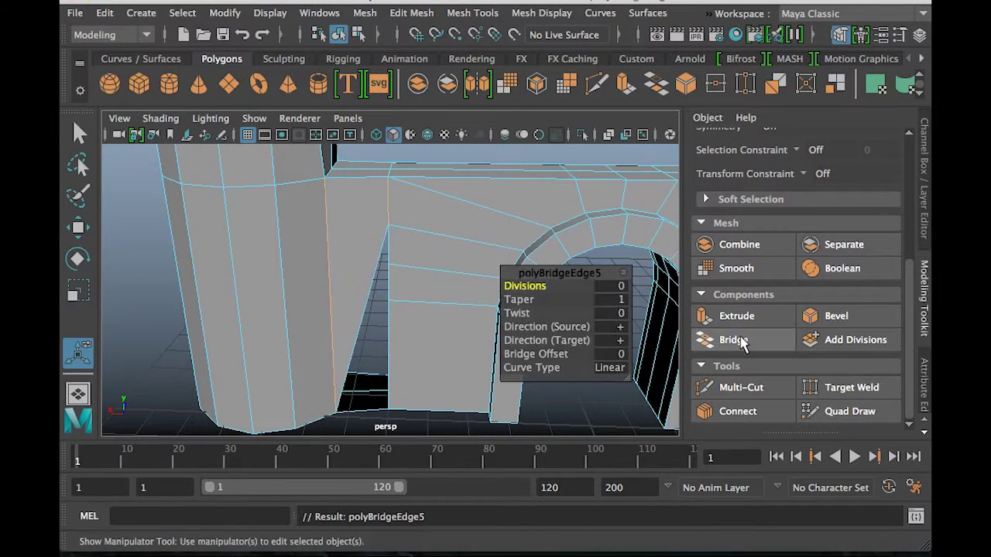
pyautogui.keyDown('alt'); pyautogui.moveTo(413, 281); pyautogui.dragTo(381, 261); pyautogui.keyUp('alt')
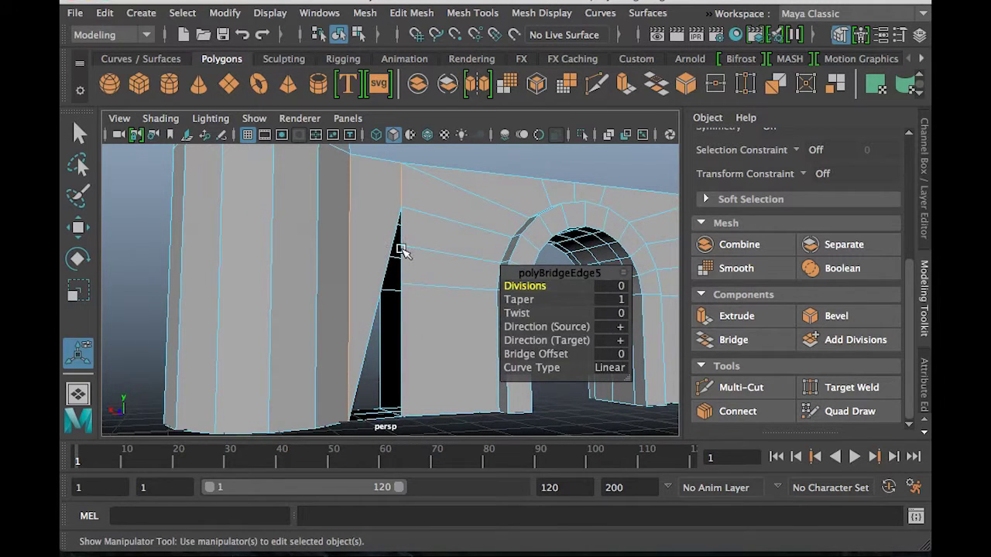
pyautogui.hotkey('ctrl', 'z')
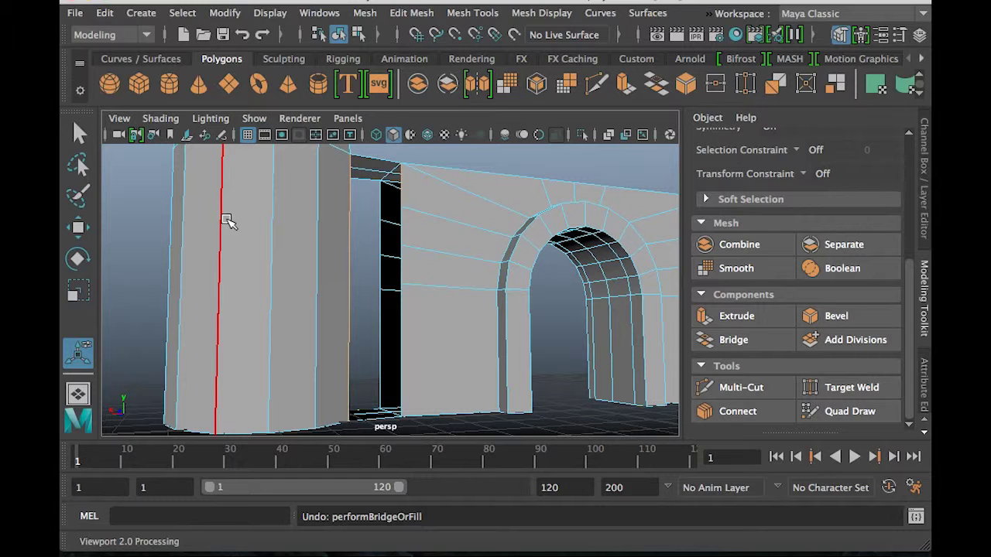
# Try deleting the second slanted edge loop running from the wall's end around the arch, and undo the deletion
pyautogui.click(473, 226)
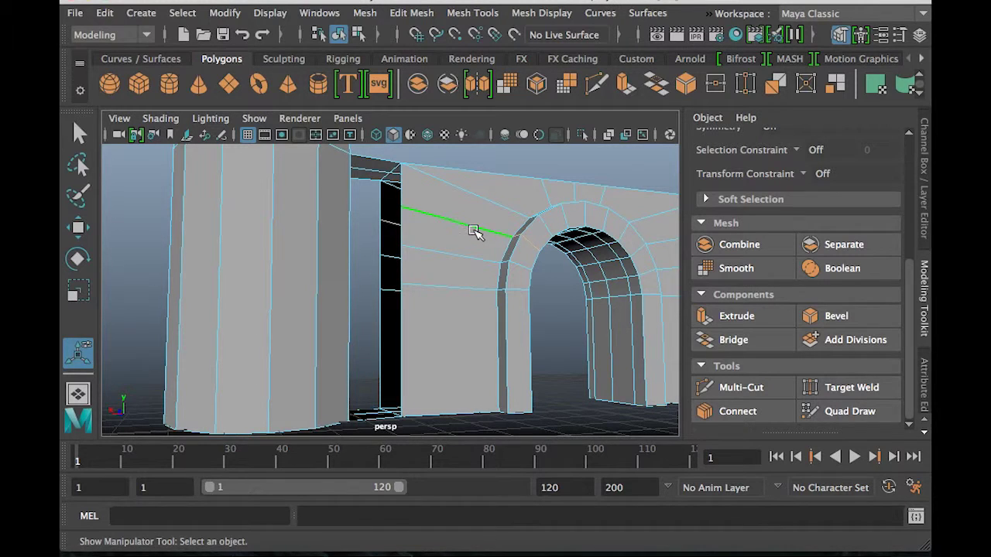
pyautogui.keyDown('alt'); pyautogui.moveTo(500, 259); pyautogui.dragTo(396, 273); pyautogui.keyUp('alt')
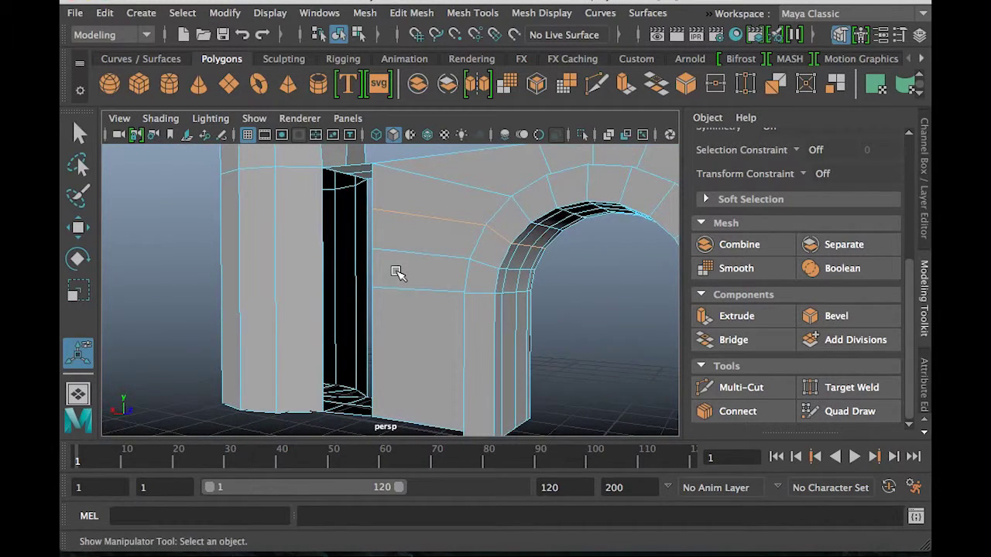
pyautogui.click(498, 14)
pyautogui.moveTo(422, 14)
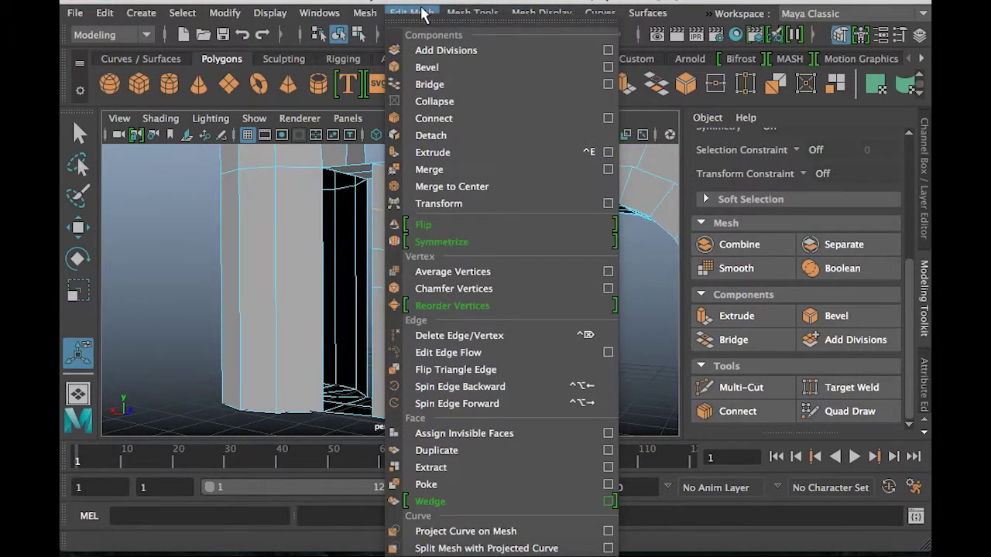
pyautogui.click(487, 336)
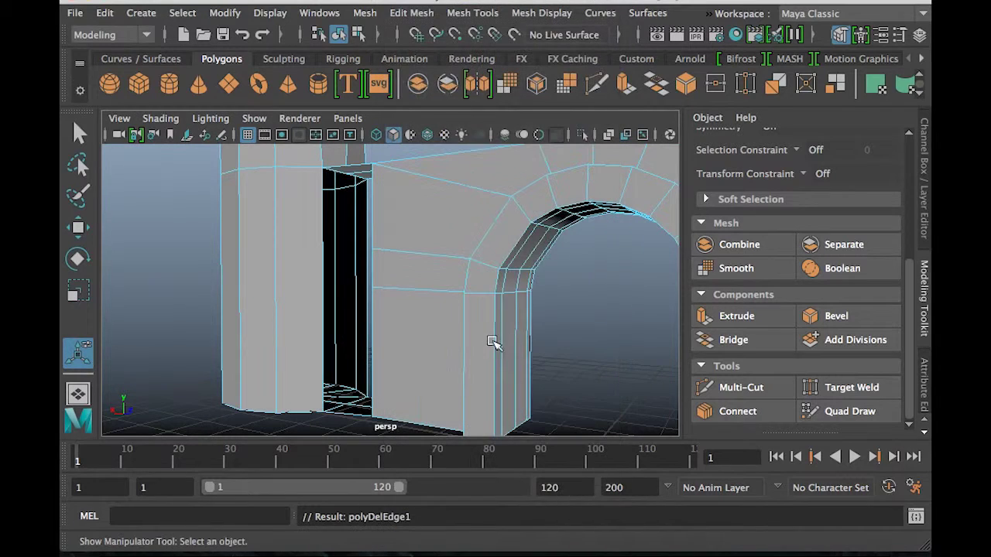
pyautogui.keyDown('alt'); pyautogui.moveTo(463, 267); pyautogui.dragTo(525, 236); pyautogui.keyUp('alt')
pyautogui.hotkey('ctrl', 'z')
pyautogui.click(479, 232)
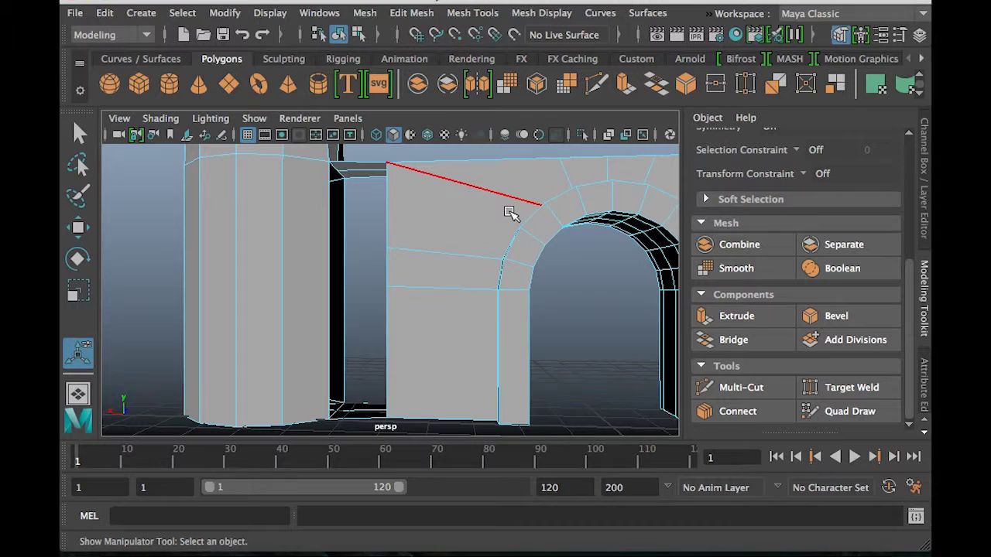
pyautogui.hotkey('ctrl', 'z')
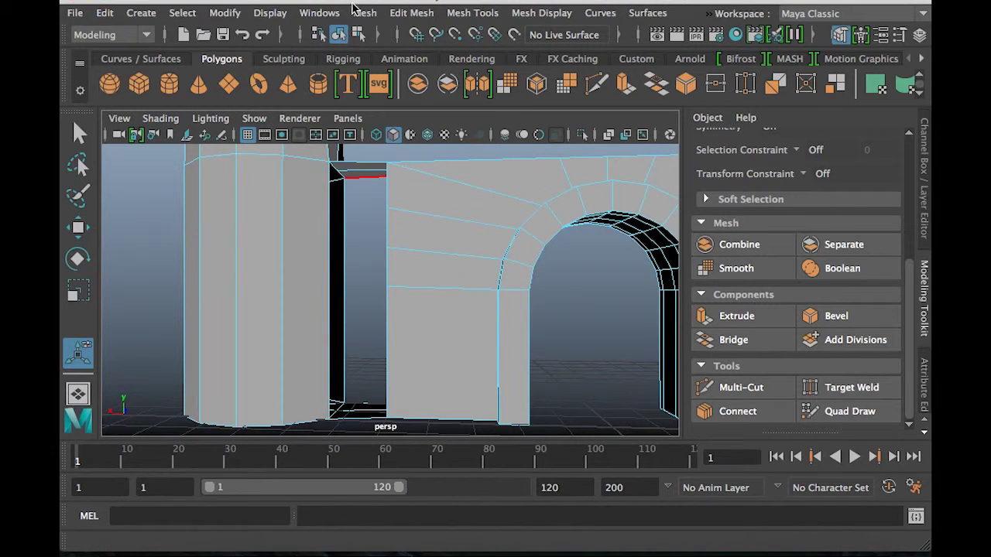
# Insert three evenly spaced horizontal edge loops into the tower's lower section using the Insert Edge Loop tool's multiple edge loops option
pyautogui.click(469, 13)
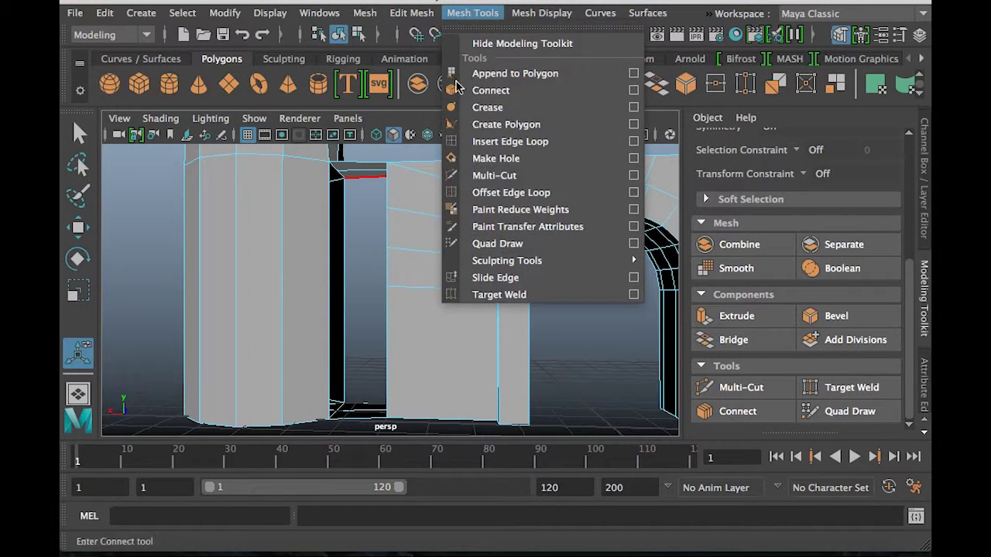
pyautogui.click(633, 142)
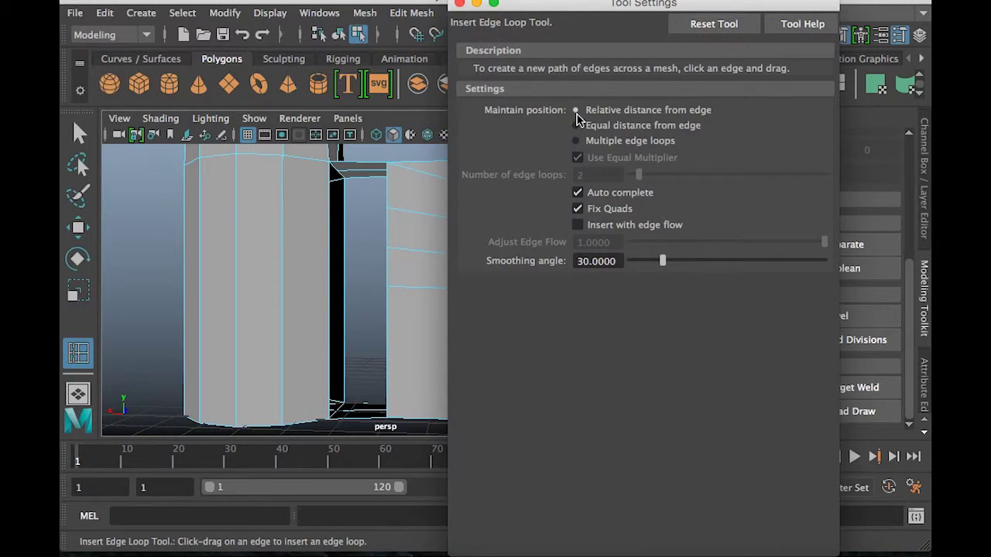
pyautogui.click(576, 141)
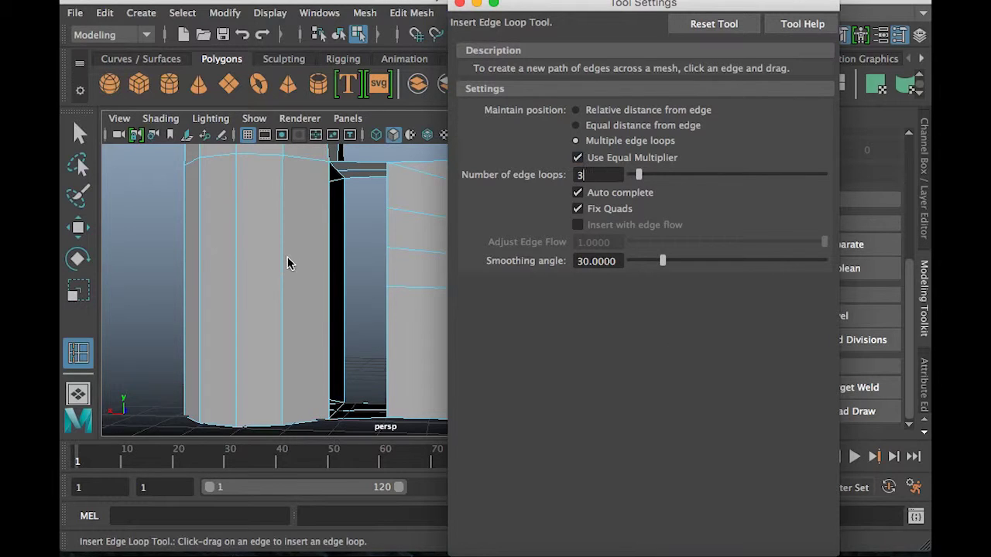
pyautogui.moveTo(281, 263); pyautogui.dragTo(284, 276)
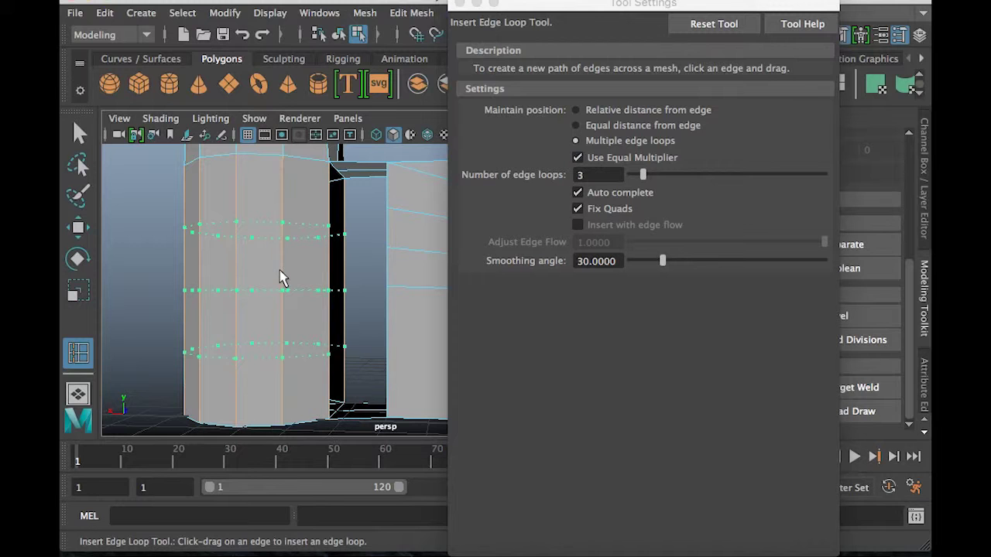
pyautogui.moveTo(281, 277); pyautogui.dragTo(281, 276)
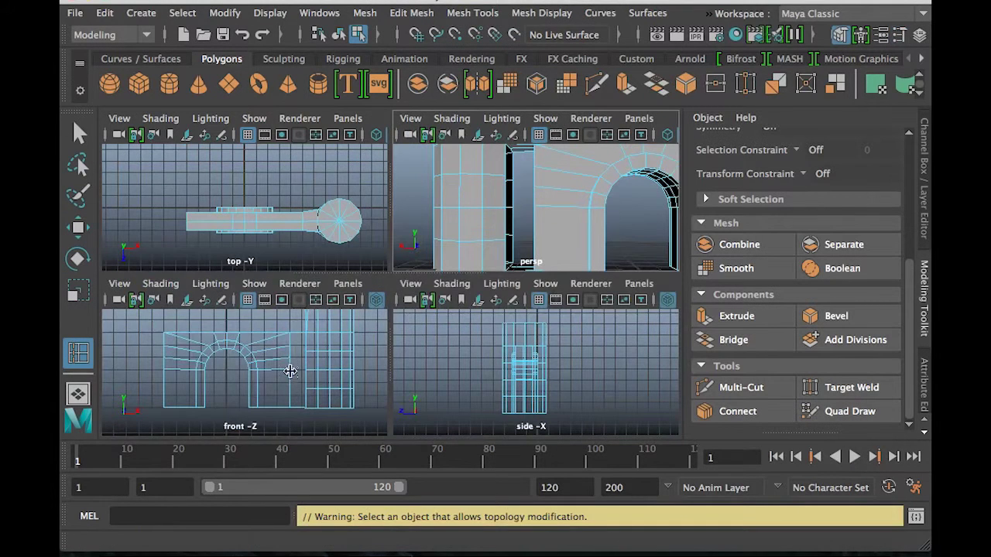
# In the front view, raise the tower's uppermost inserted edge loop to about Y 4.93, level with the first edge below the wall's top
pyautogui.press('space')
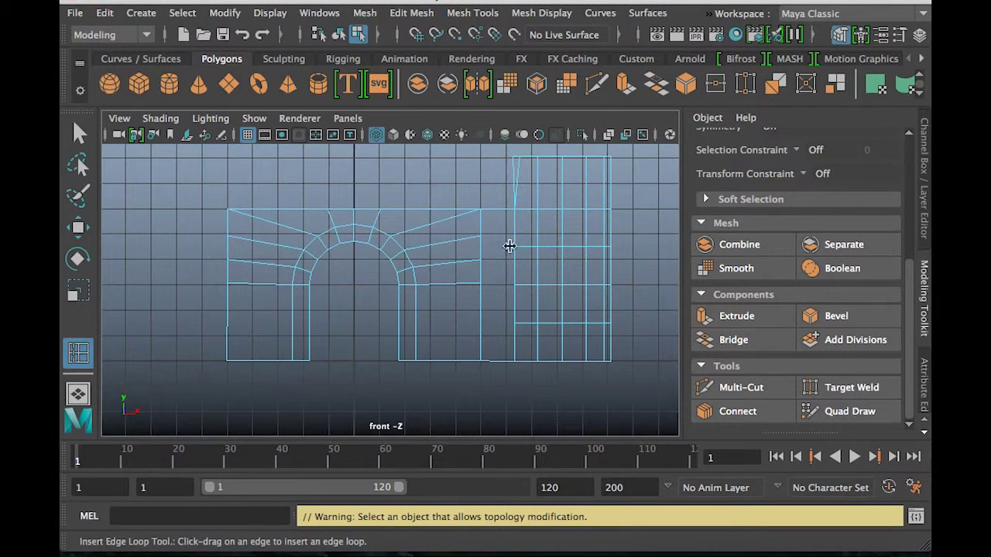
pyautogui.keyDown('alt'); pyautogui.moveTo(478, 267); pyautogui.dragTo(461, 268); pyautogui.keyUp('alt')
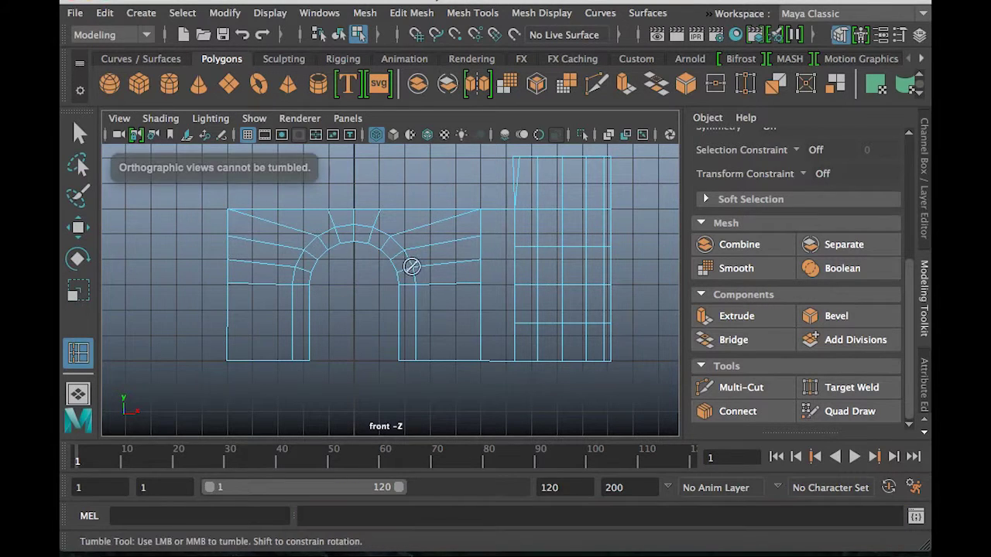
pyautogui.keyDown('alt'); pyautogui.moveTo(494, 259); pyautogui.dragTo(352, 256, button='middle'); pyautogui.keyUp('alt')
pyautogui.moveTo(419, 253); pyautogui.dragTo(416, 79, button='right')
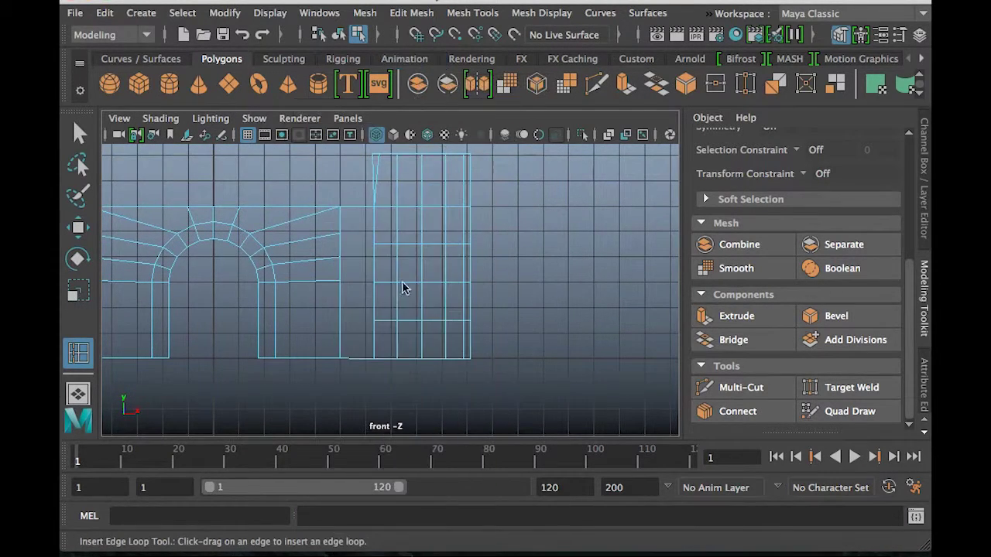
pyautogui.click(412, 250)
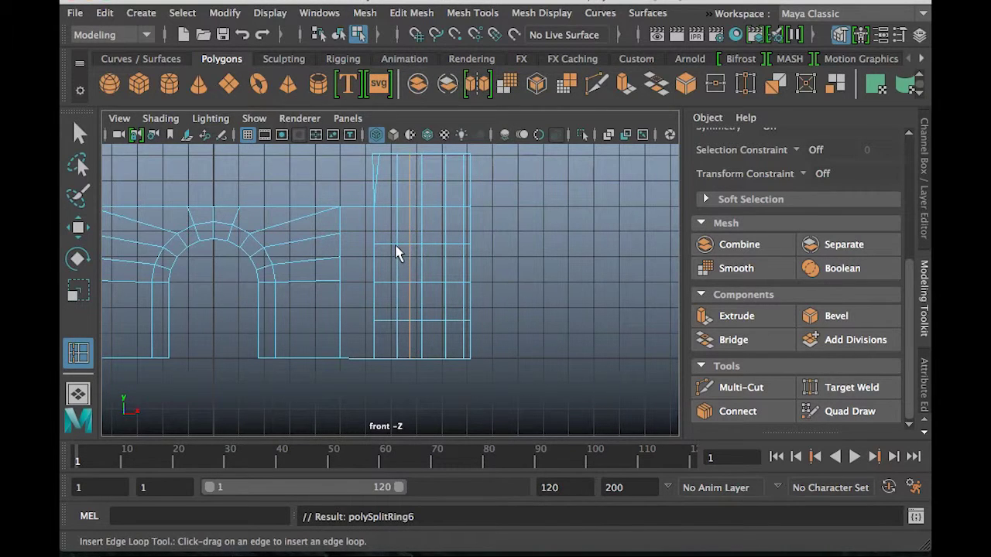
pyautogui.hotkey('ctrl', 'z')
pyautogui.click(79, 131)
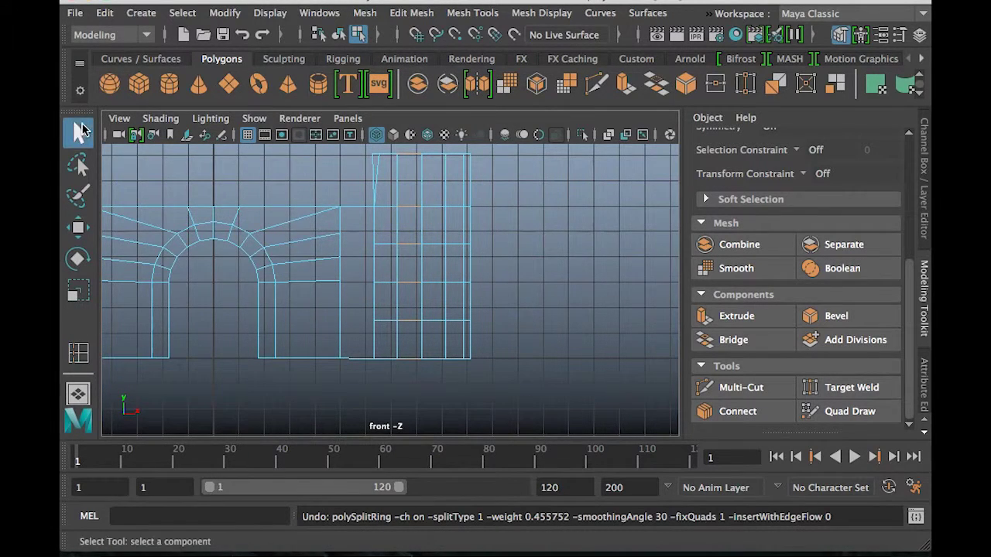
pyautogui.doubleClick(391, 245)
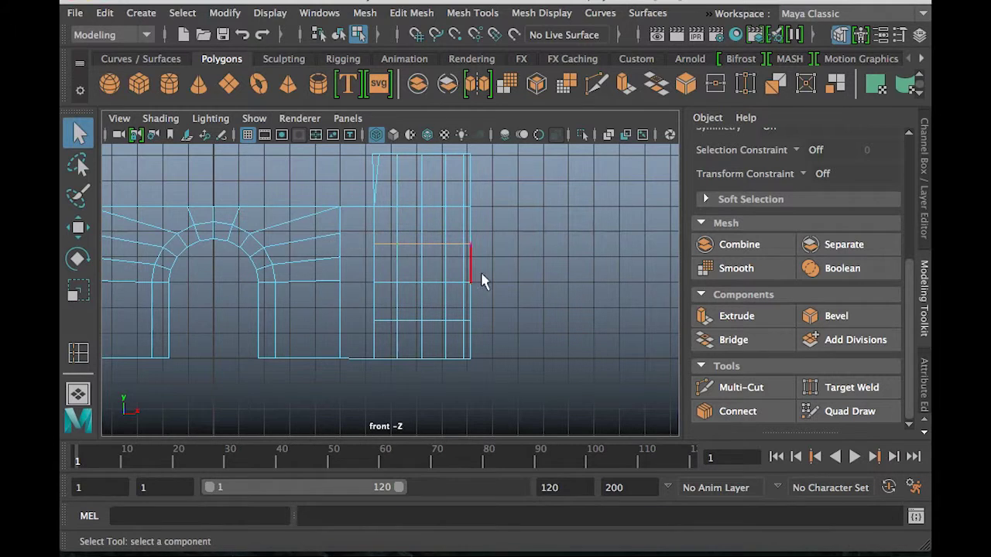
pyautogui.press('w')
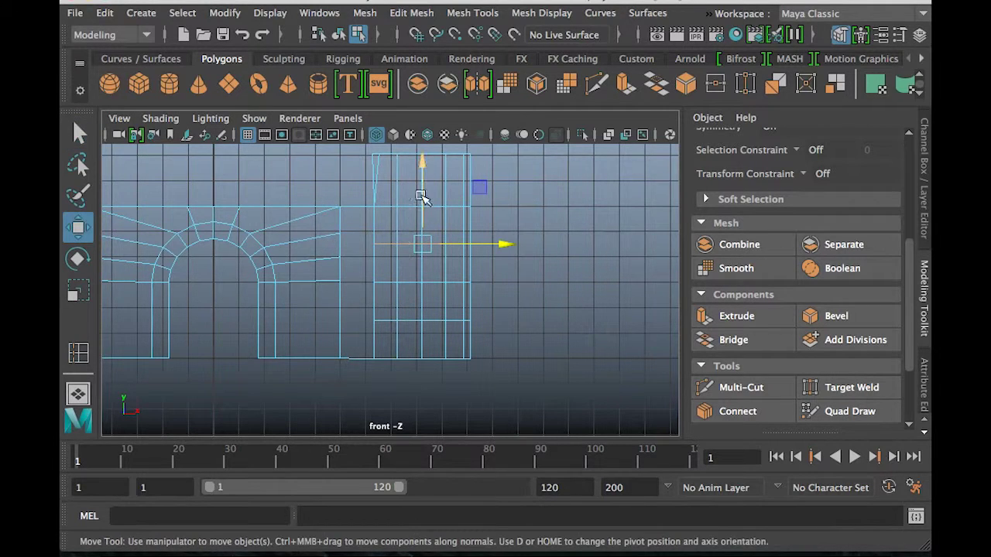
pyautogui.moveTo(421, 189); pyautogui.dragTo(427, 182)
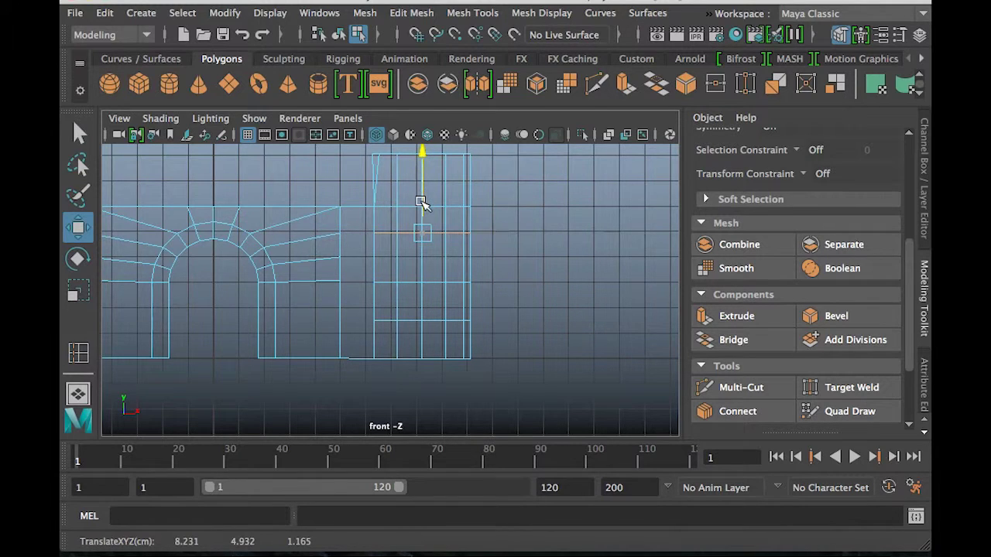
# Raise the tower's middle inserted edge loop to about Y 4.03 and the lowest to about Y 3.0, level with the wall's side edges
pyautogui.click(411, 290)
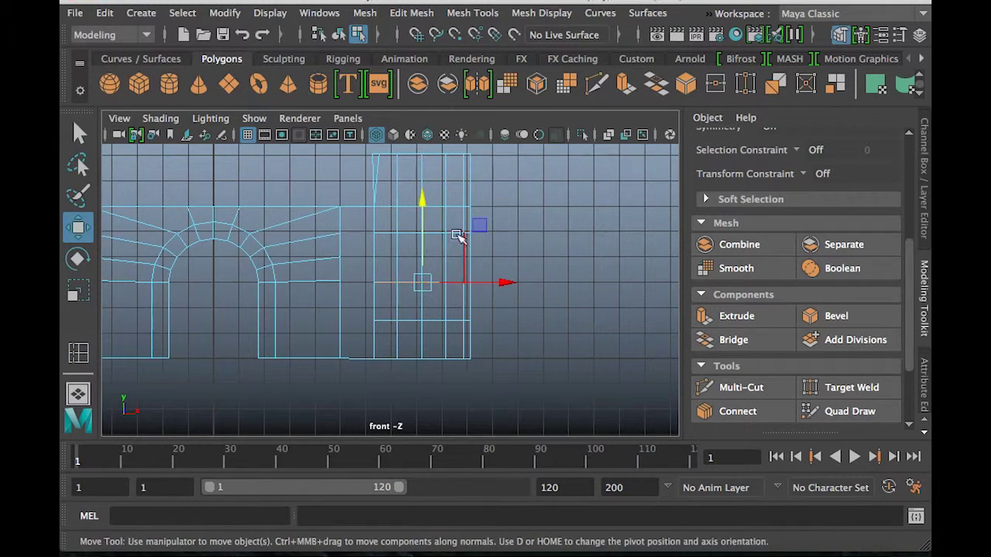
pyautogui.moveTo(421, 203); pyautogui.dragTo(422, 181)
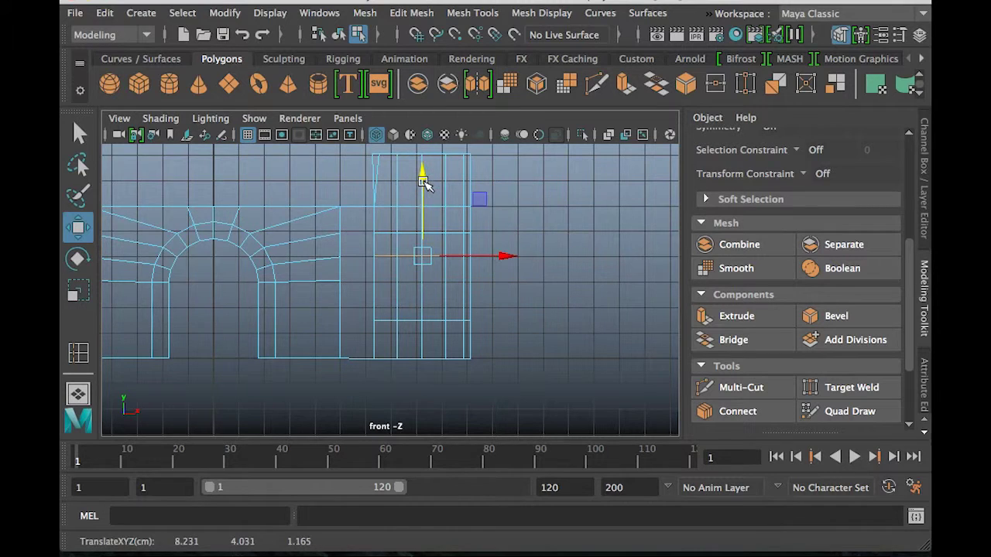
pyautogui.click(410, 322)
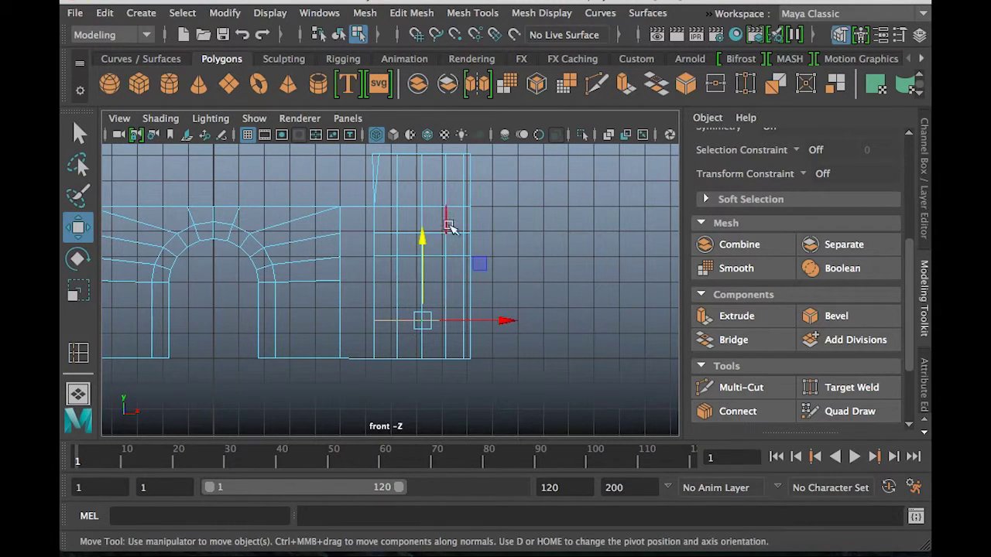
pyautogui.moveTo(426, 238); pyautogui.dragTo(426, 205)
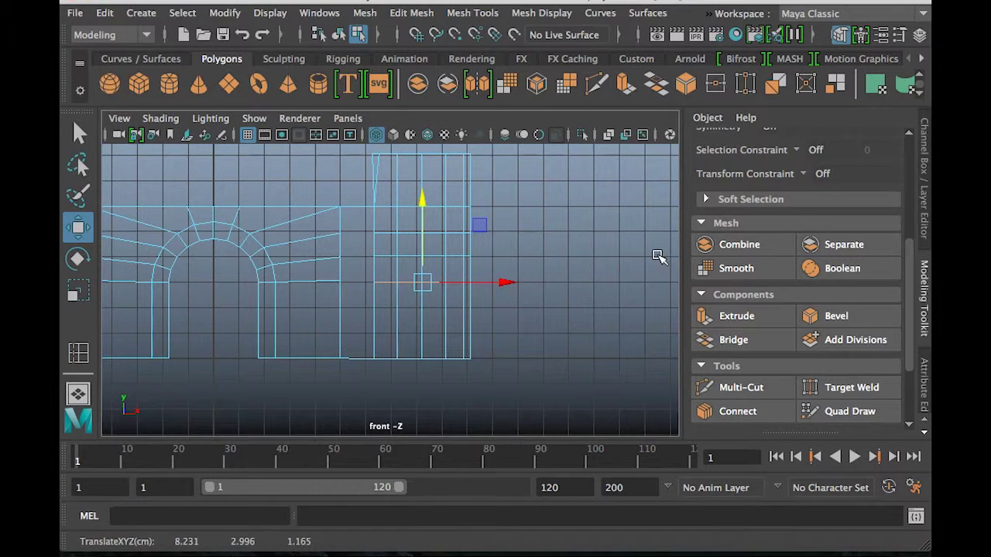
# In the perspective view, bridge the uppermost vertical edge of the wall's end to the matching edge of the tower's opening
pyautogui.press('space')
pyautogui.press('space')
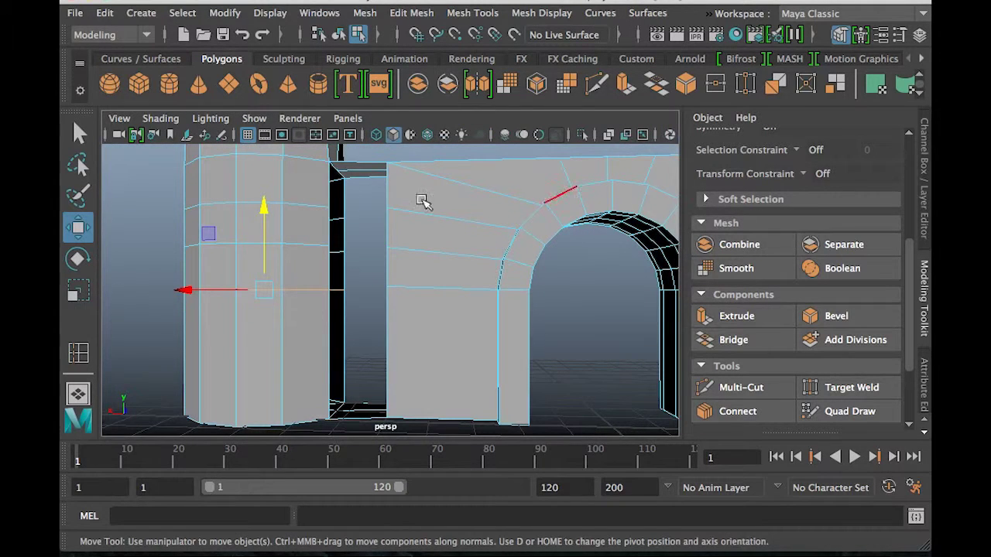
pyautogui.keyDown('alt'); pyautogui.moveTo(413, 202); pyautogui.dragTo(385, 254); pyautogui.keyUp('alt')
pyautogui.click(380, 162)
pyautogui.click(332, 198)
pyautogui.keyDown('shift'); pyautogui.click(389, 196); pyautogui.keyUp('shift')
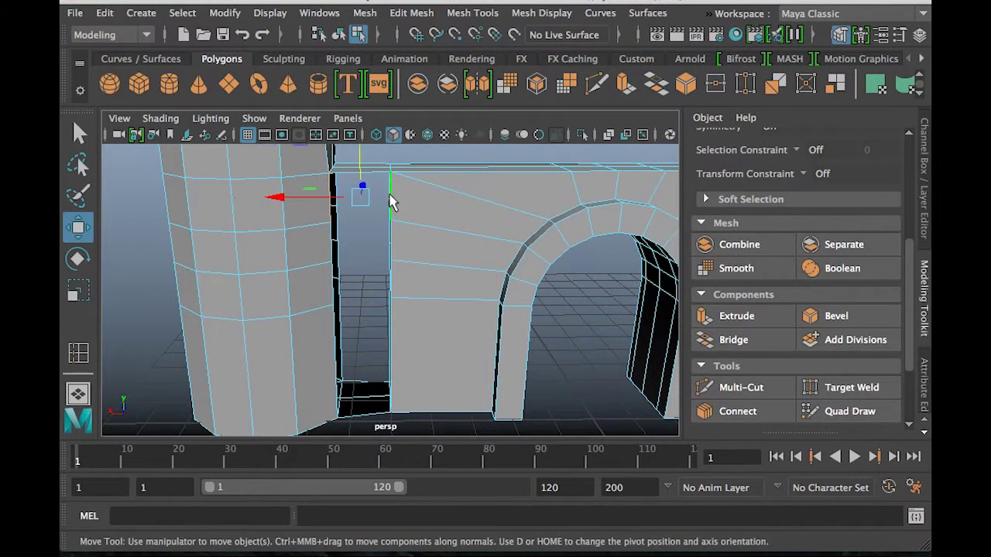
pyautogui.click(745, 346)
pyautogui.press('t')
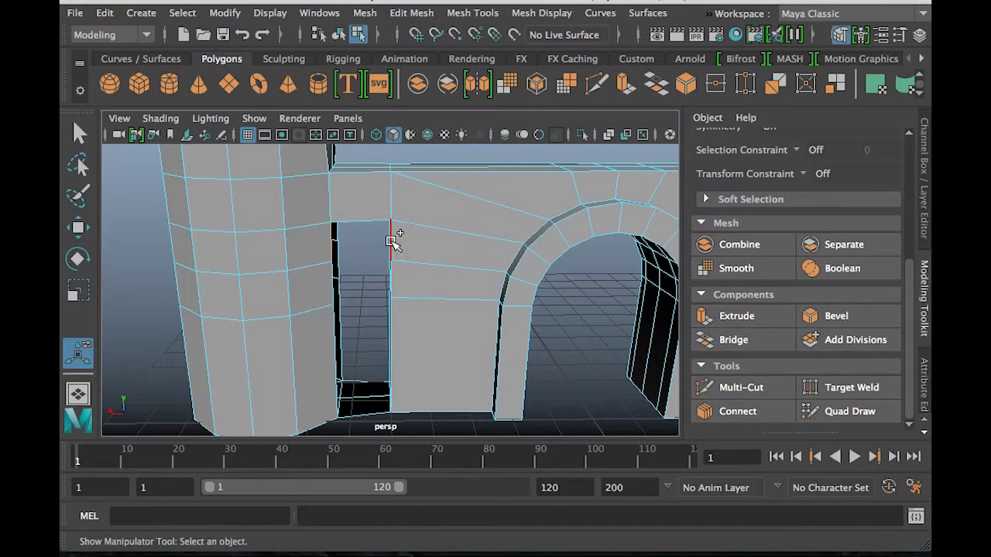
# Bridge the three remaining pairs of vertical edges below, down to the ground, closing this side of the gap between wall and tower
pyautogui.click(737, 342)
pyautogui.press('t')
pyautogui.keyDown('shift'); pyautogui.click(391, 280); pyautogui.keyUp('shift')
pyautogui.click(719, 343)
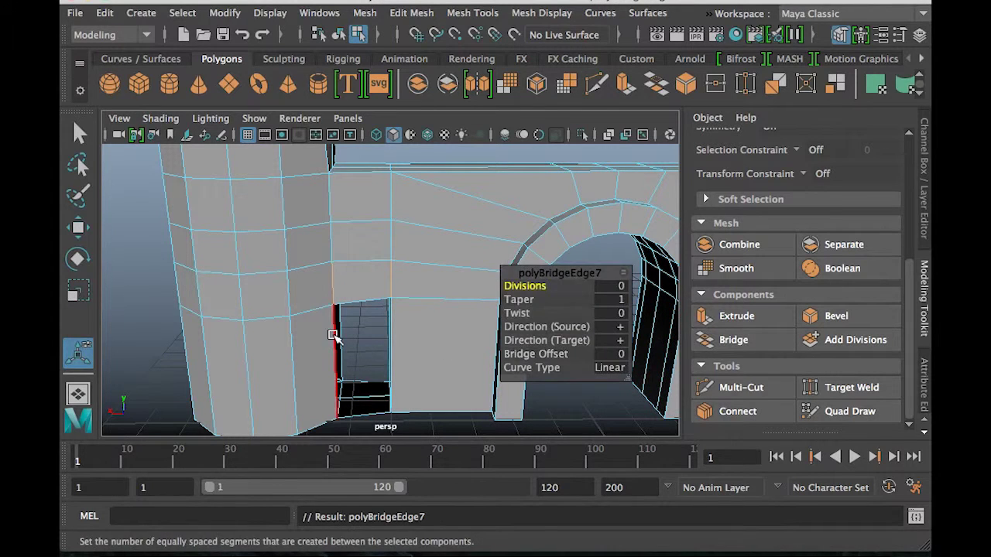
pyautogui.press('t')
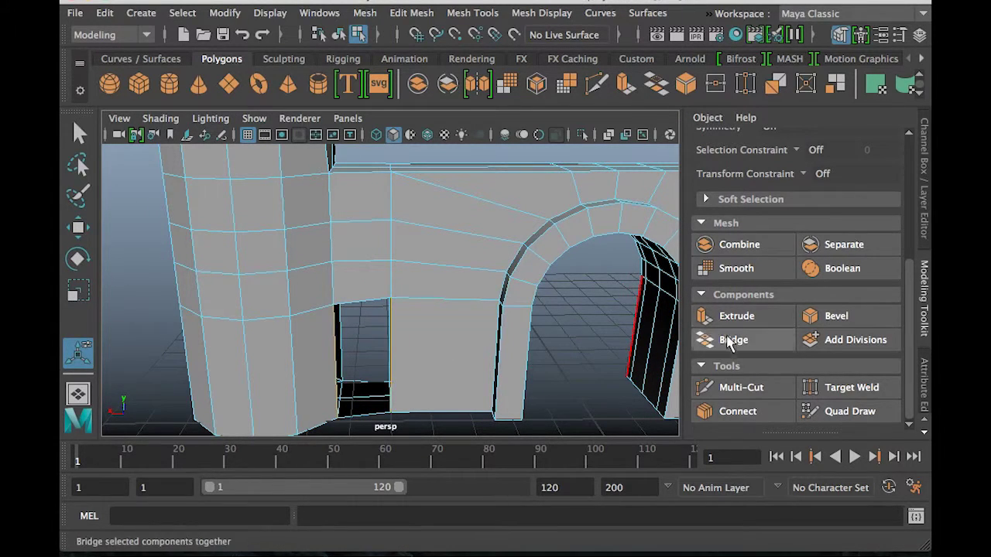
pyautogui.click(730, 343)
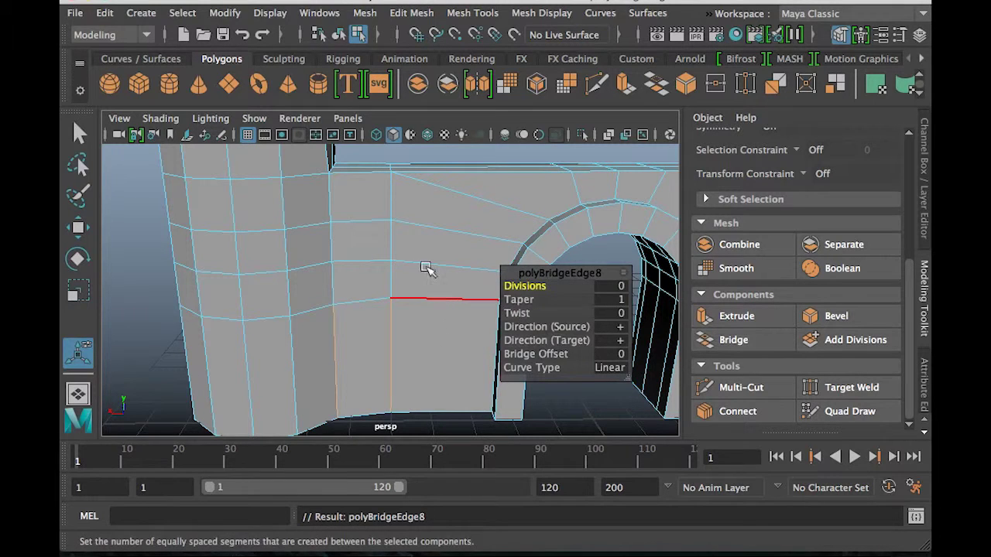
# On the opposite side of the gate, bridge all vertical edges of the wall's end to the matching edges of the tower
pyautogui.keyDown('alt'); pyautogui.moveTo(426, 267); pyautogui.dragTo(277, 258); pyautogui.keyUp('alt')
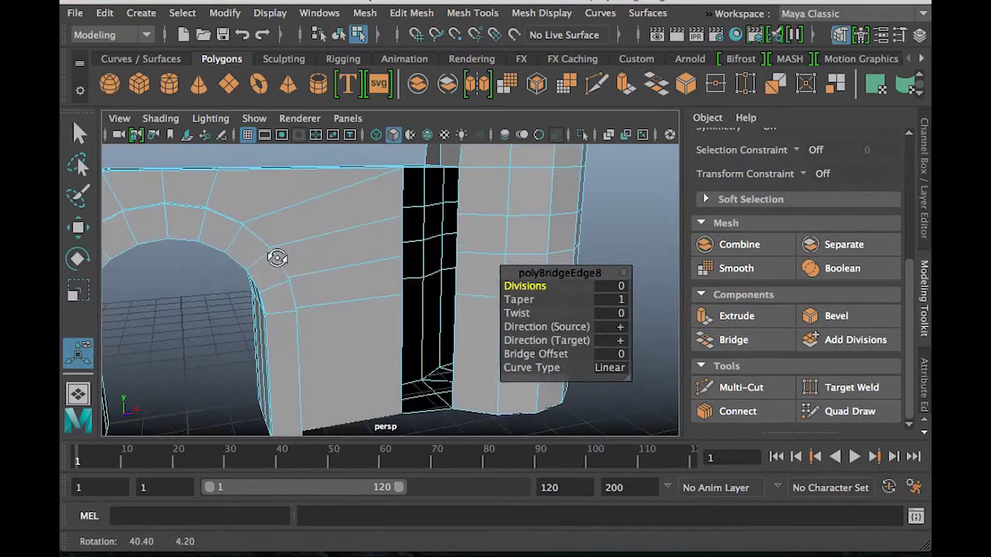
pyautogui.press('t')
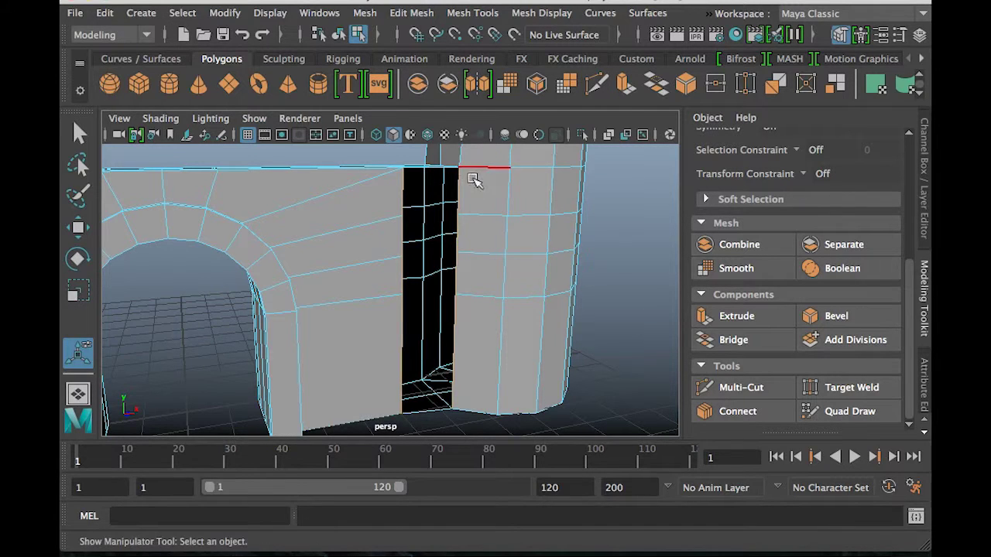
pyautogui.keyDown('shift'); pyautogui.click(404, 341); pyautogui.keyUp('shift')
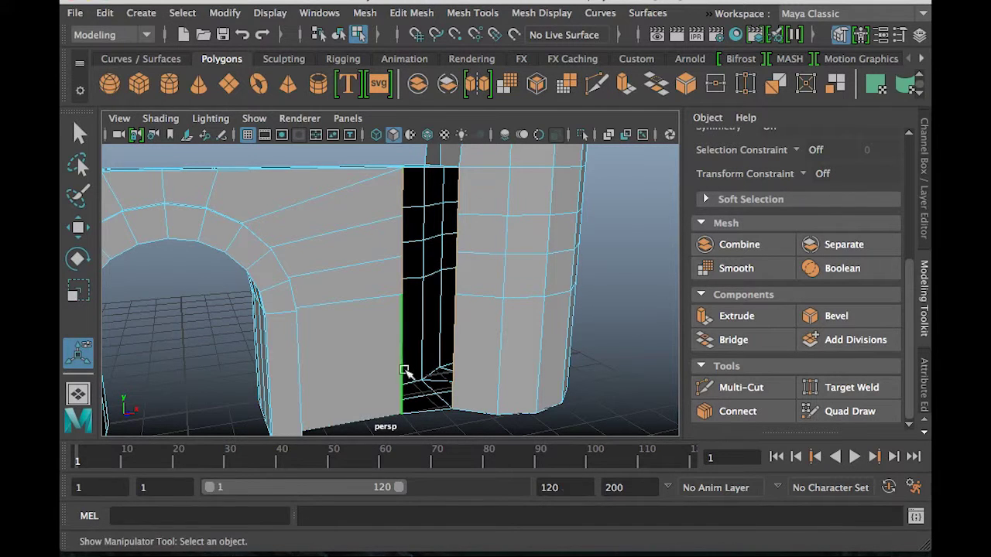
pyautogui.click(734, 340)
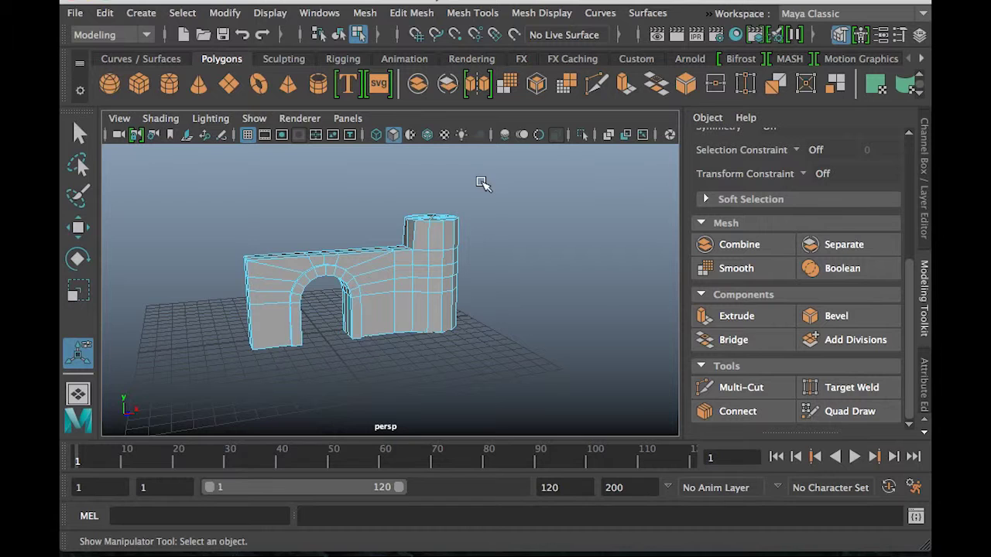
# Delete all construction history in the scene
pyautogui.click(104, 14)
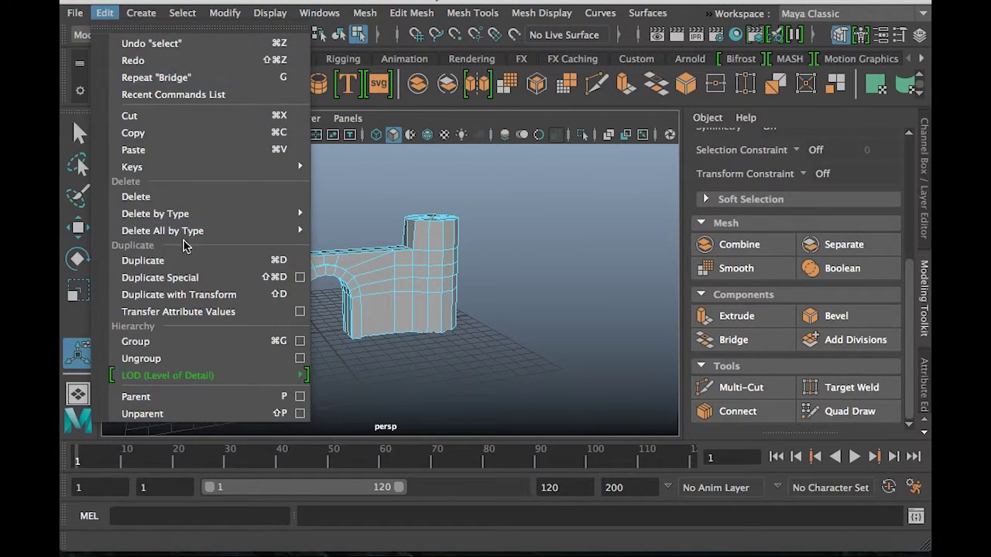
pyautogui.moveTo(182, 241)
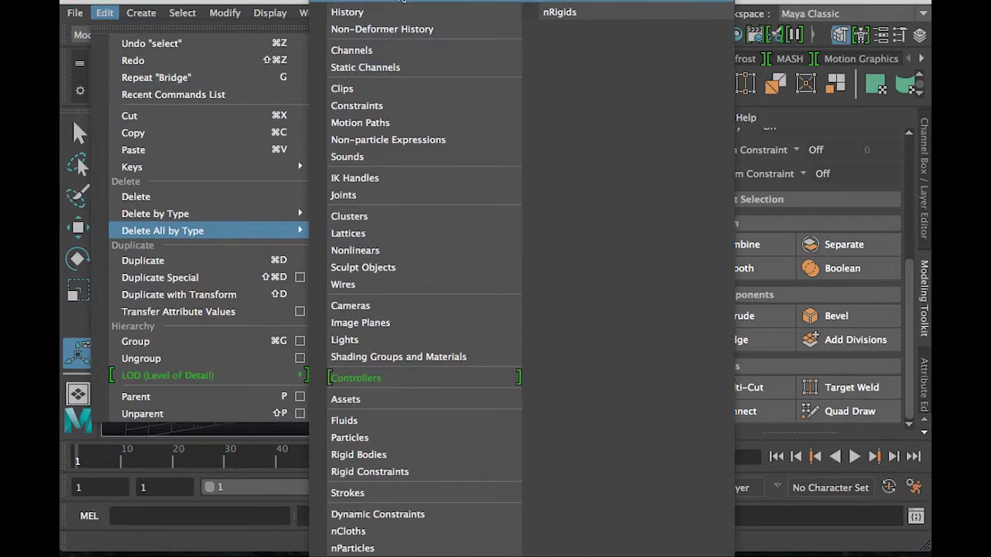
pyautogui.click(381, 13)
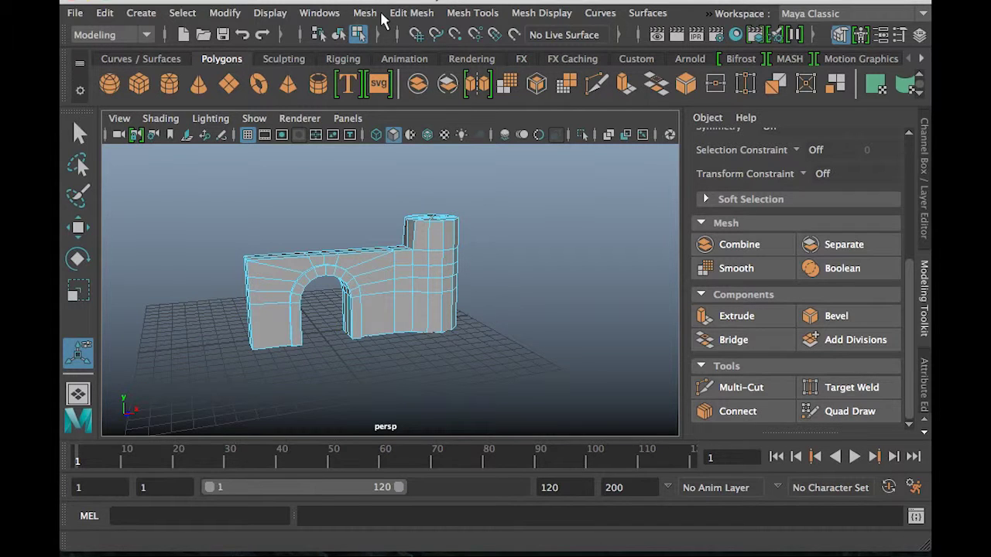
# Extrude every other face around the tower's outer side in the band between the uppermost and middle inserted edge loops
pyautogui.keyDown('alt'); pyautogui.moveTo(380, 178); pyautogui.dragTo(377, 234); pyautogui.keyUp('alt')
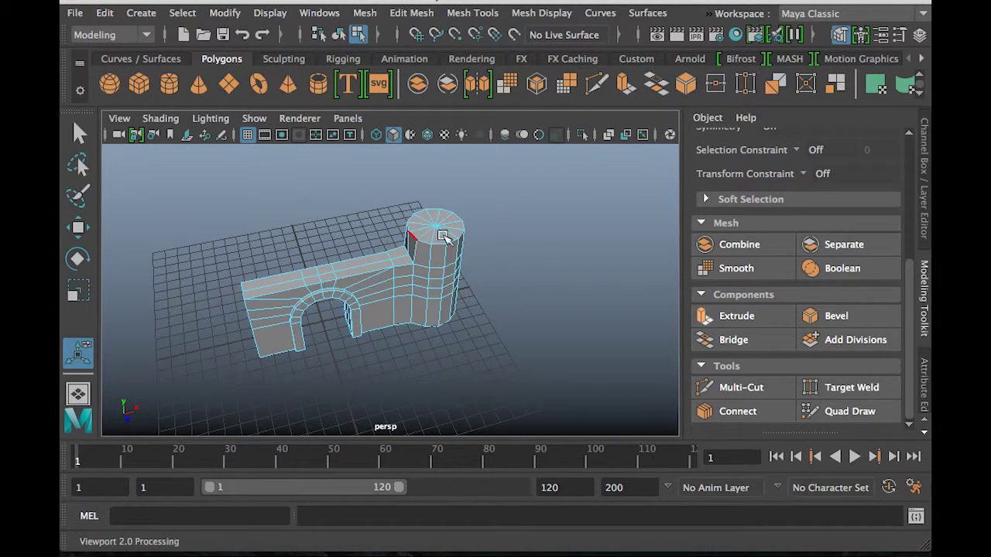
pyautogui.keyDown('alt'); pyautogui.moveTo(407, 281); pyautogui.dragTo(381, 301); pyautogui.keyUp('alt')
pyautogui.scroll(5, 379, 304)
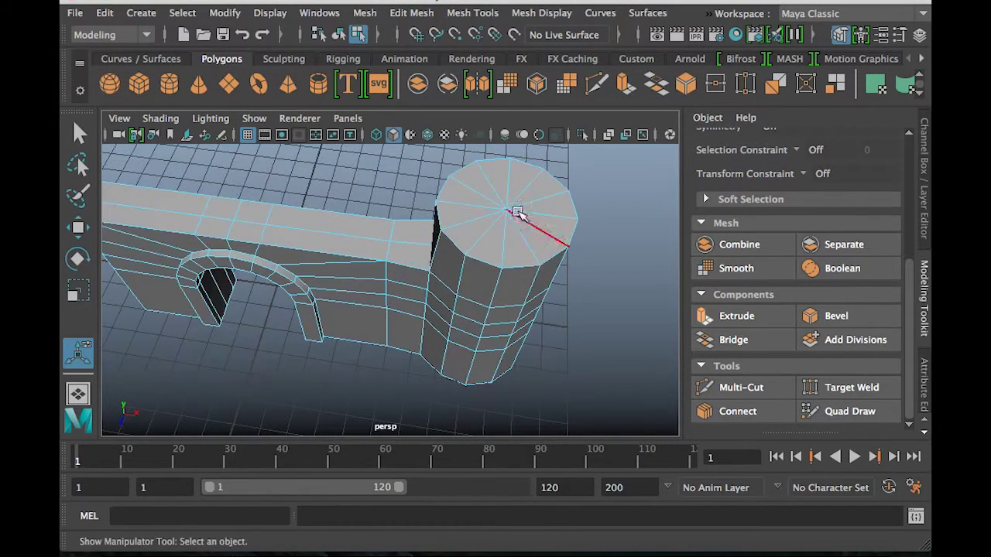
pyautogui.keyDown('alt'); pyautogui.moveTo(498, 336); pyautogui.dragTo(482, 276); pyautogui.keyUp('alt')
pyautogui.moveTo(464, 265); pyautogui.dragTo(466, 158, button='right')
pyautogui.click(462, 267)
pyautogui.keyDown('alt'); pyautogui.moveTo(515, 293); pyautogui.dragTo(495, 299); pyautogui.keyUp('alt')
pyautogui.keyDown('shift'); pyautogui.click(509, 281); pyautogui.keyUp('shift')
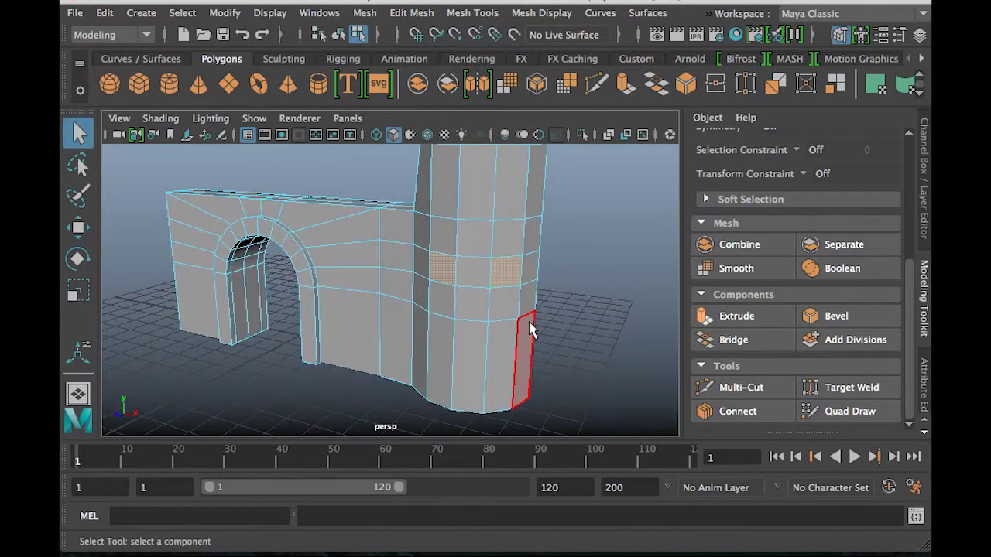
pyautogui.keyDown('alt'); pyautogui.moveTo(539, 323); pyautogui.dragTo(449, 316); pyautogui.keyUp('alt')
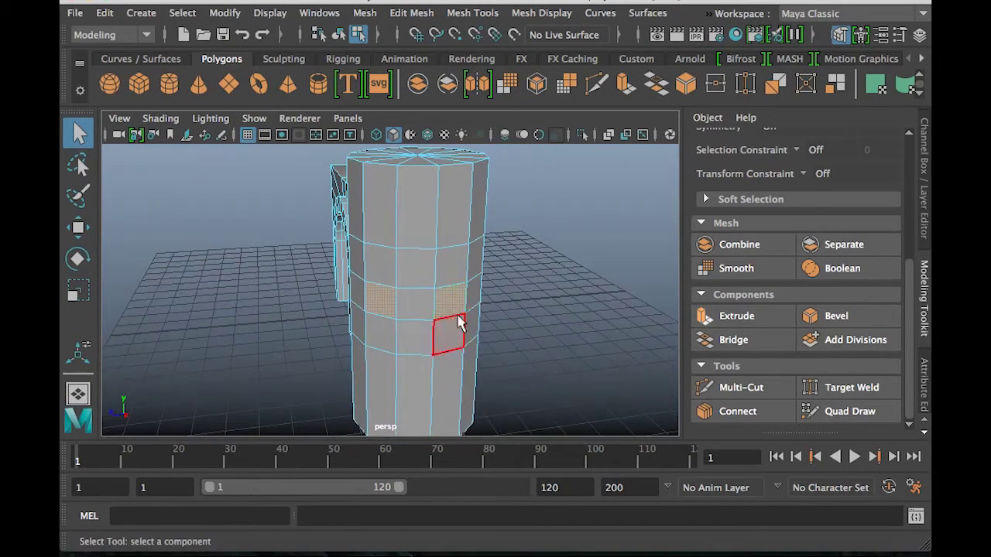
pyautogui.keyDown('alt'); pyautogui.moveTo(513, 329); pyautogui.dragTo(420, 332); pyautogui.keyUp('alt')
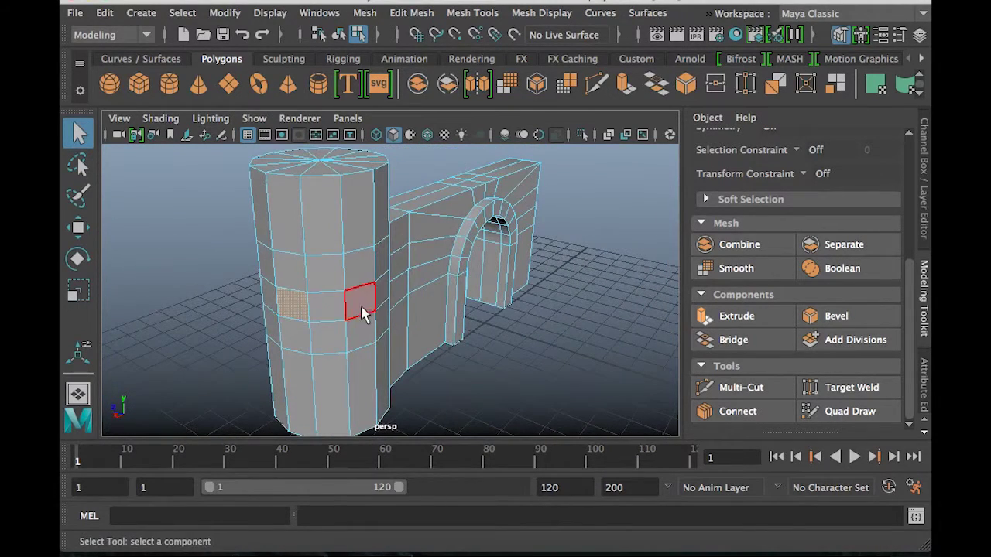
pyautogui.keyDown('alt'); pyautogui.moveTo(474, 347); pyautogui.dragTo(361, 348); pyautogui.keyUp('alt')
pyautogui.keyDown('alt'); pyautogui.moveTo(333, 285); pyautogui.dragTo(588, 330); pyautogui.keyUp('alt')
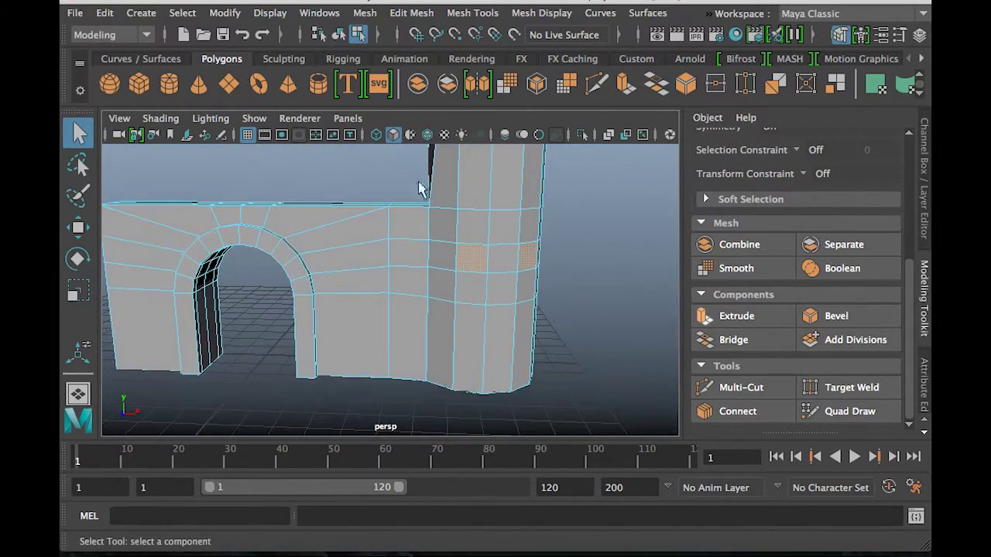
pyautogui.keyDown('shift'); pyautogui.click(472, 256); pyautogui.keyUp('shift')
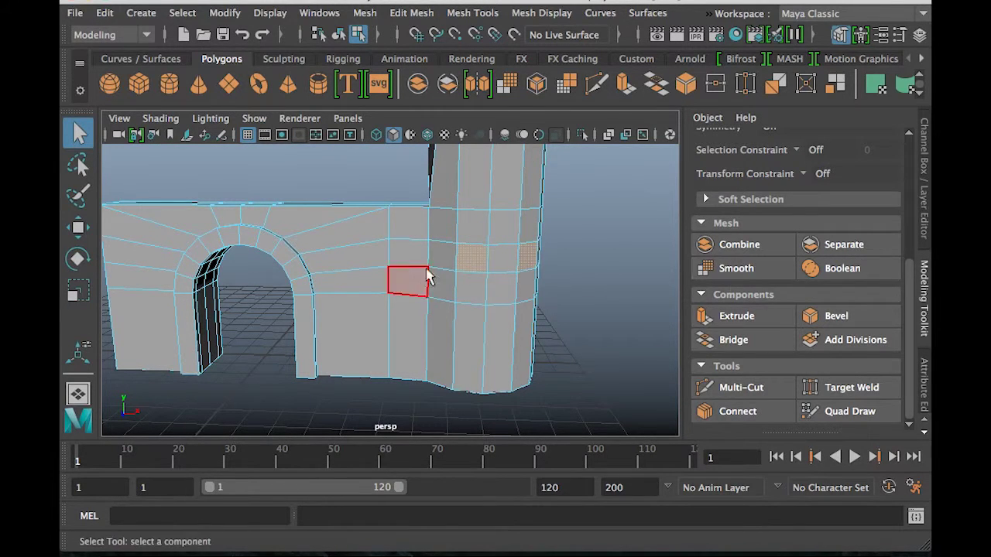
pyautogui.click(746, 319)
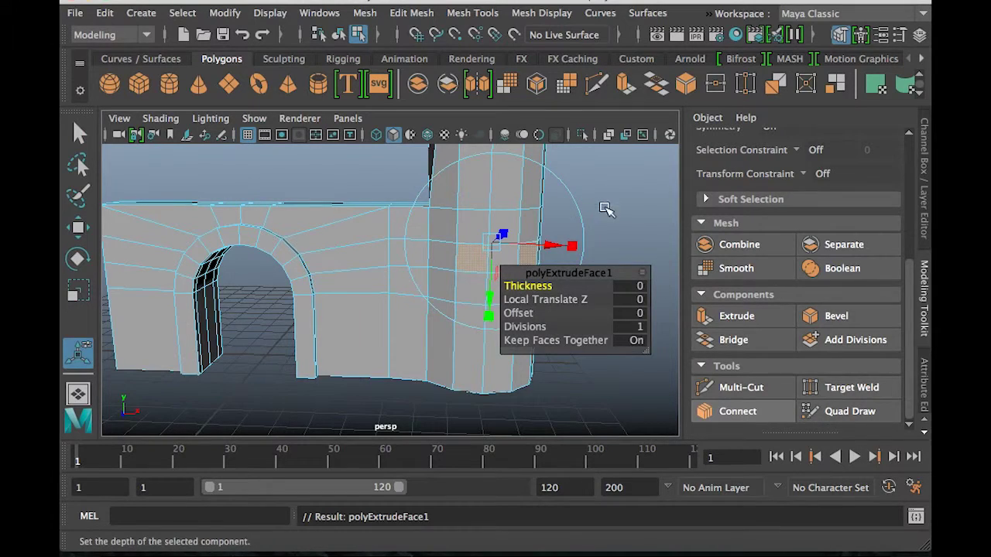
pyautogui.keyDown('alt'); pyautogui.moveTo(629, 215); pyautogui.dragTo(389, 210); pyautogui.keyUp('alt')
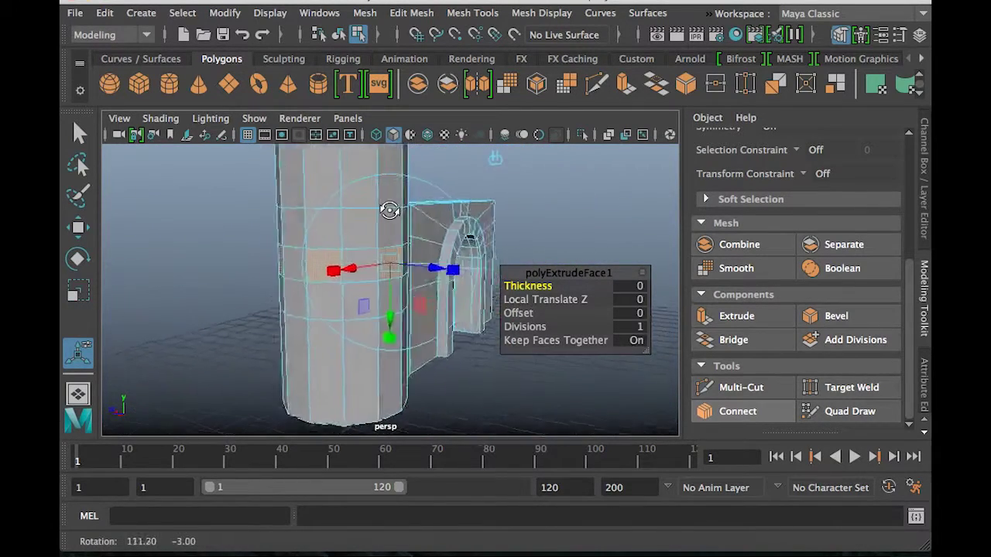
pyautogui.scroll(5, 389, 210)
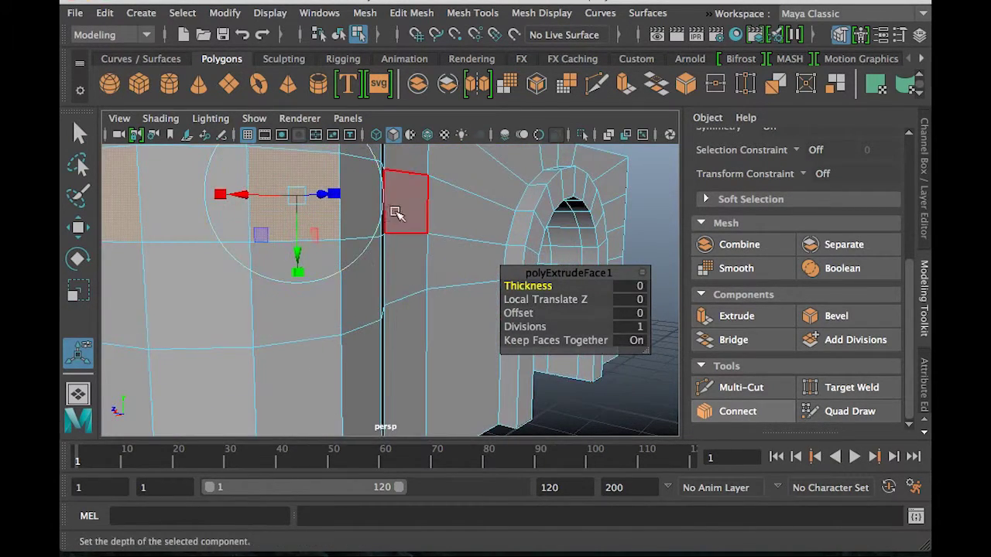
pyautogui.scroll(-4, 399, 213)
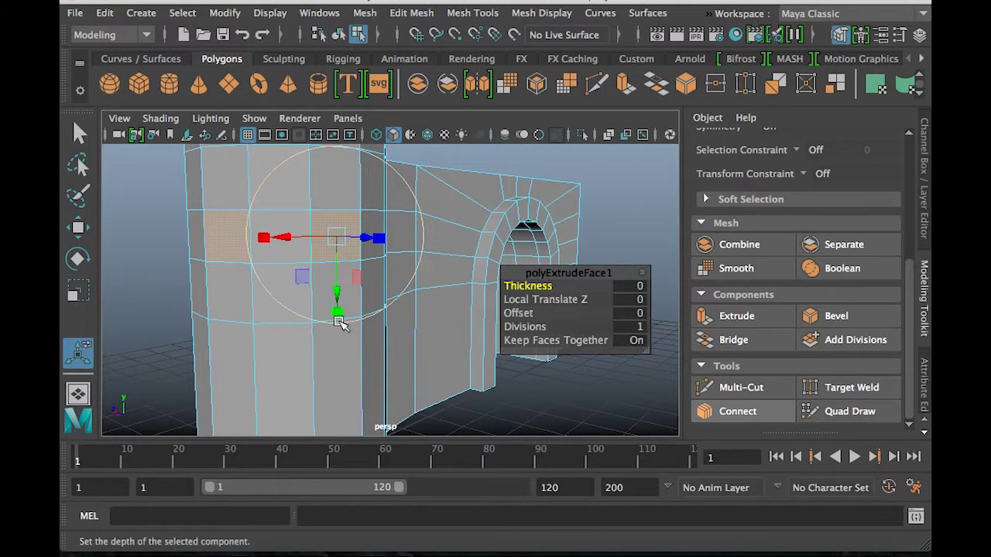
# Try shrinking the extruded faces vertically to about 0.81 and also horizontally, and undo the scaling
pyautogui.moveTo(338, 310); pyautogui.dragTo(344, 297)
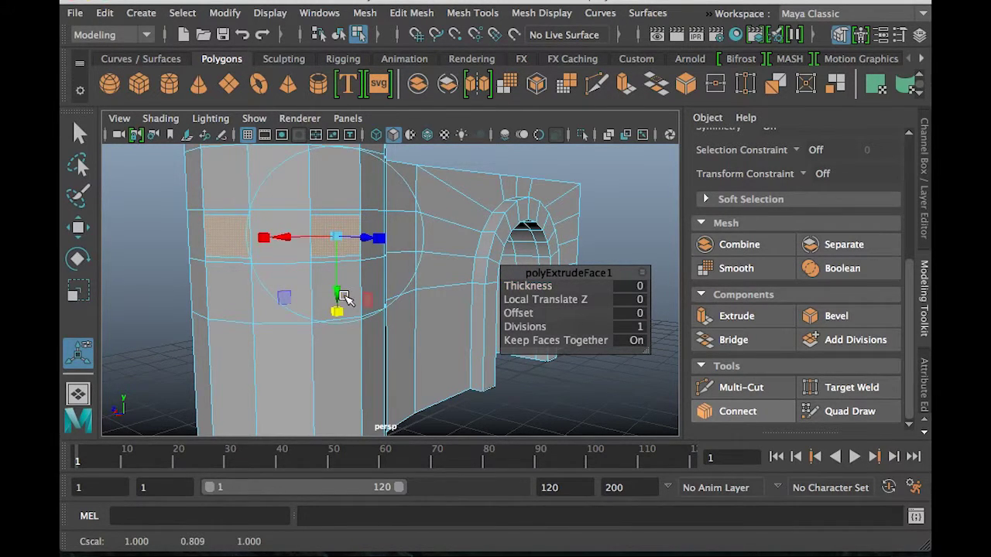
pyautogui.moveTo(263, 237); pyautogui.dragTo(280, 240)
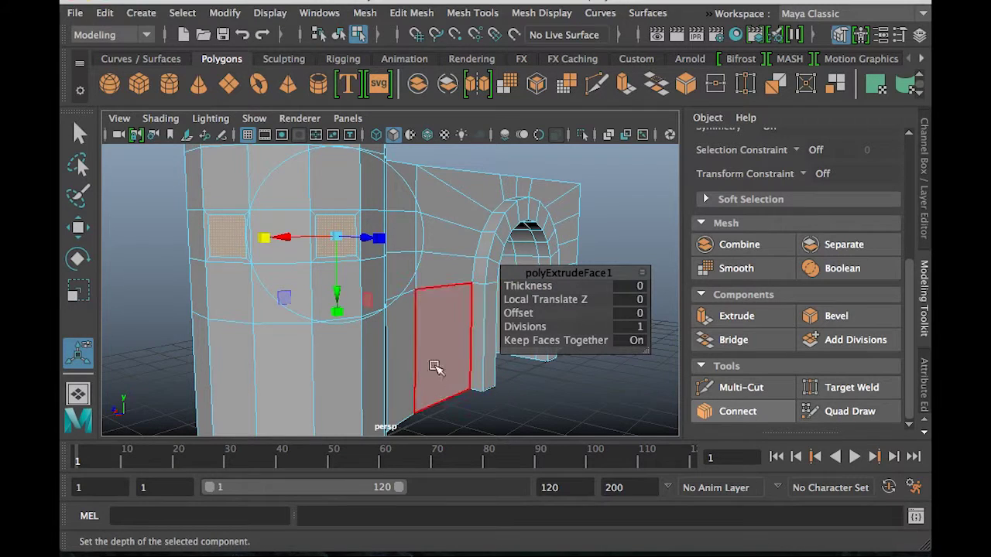
pyautogui.hotkey('ctrl', 'z')
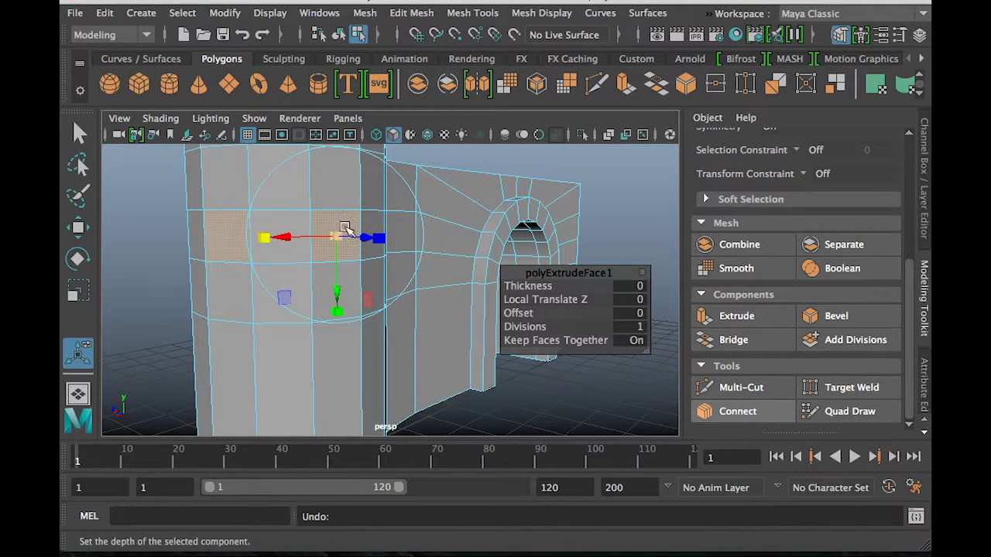
pyautogui.moveTo(337, 236); pyautogui.dragTo(328, 236)
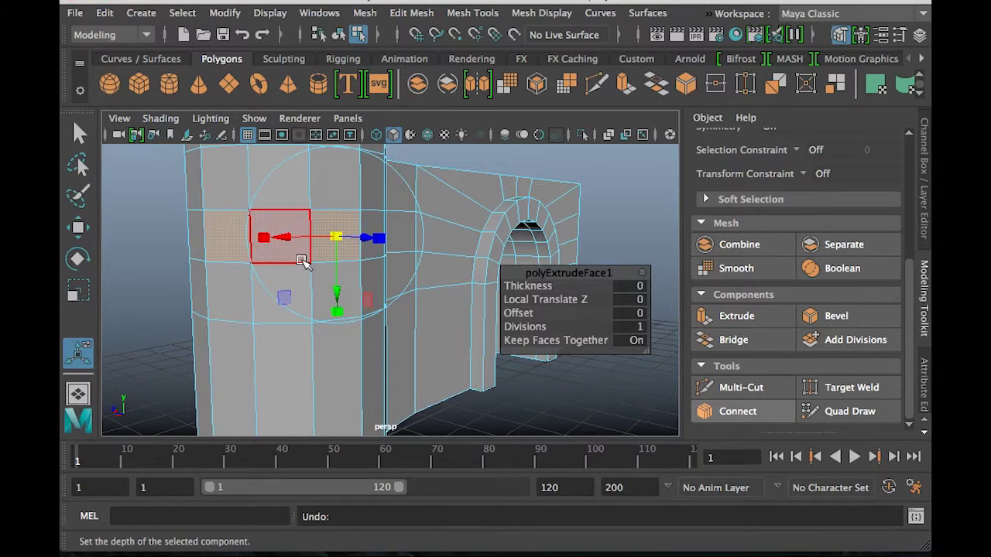
# Shrink the extruded faces in height and width to leave a narrow frame, and extrude them again to recess the tower's windows
pyautogui.moveTo(338, 310); pyautogui.dragTo(339, 293)
pyautogui.moveTo(270, 237); pyautogui.dragTo(280, 238)
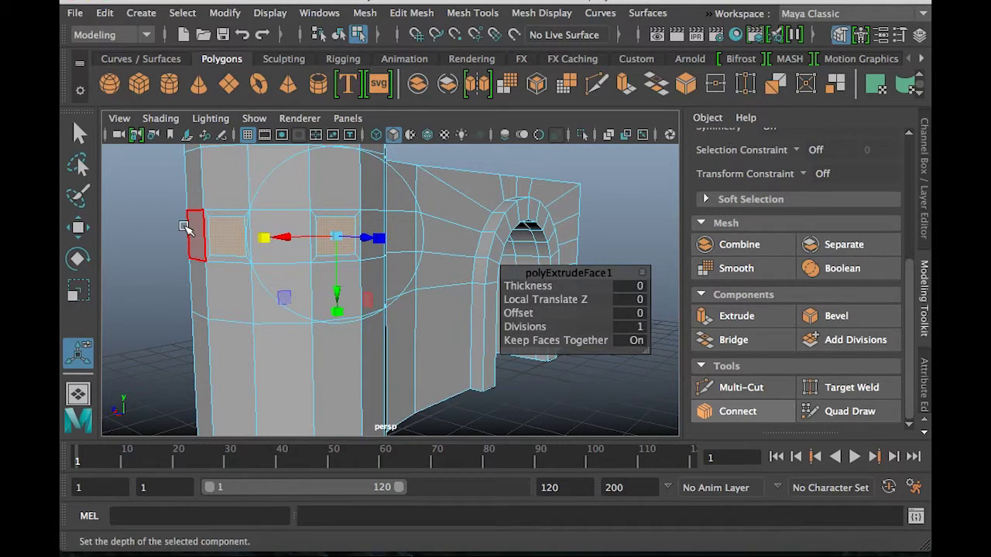
pyautogui.click(758, 318)
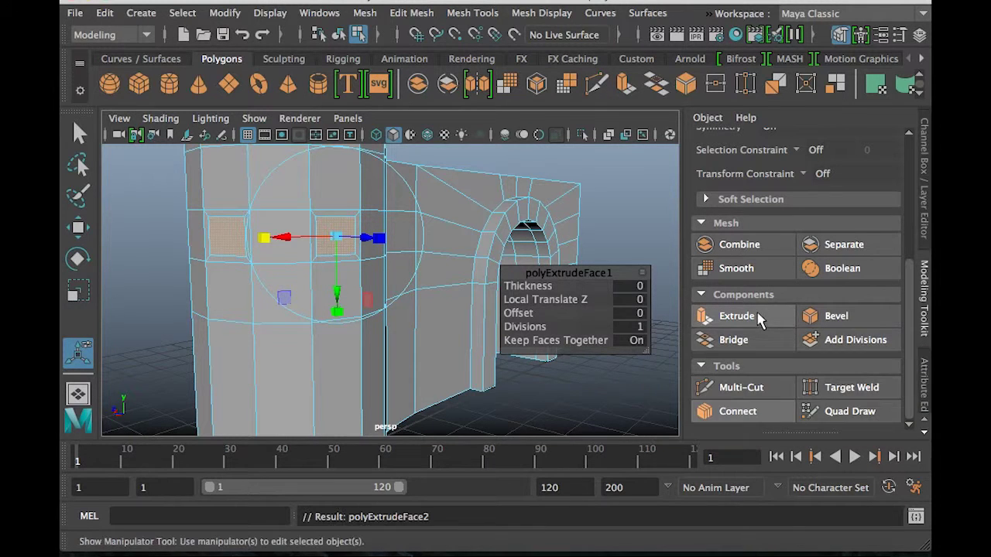
pyautogui.keyDown('alt'); pyautogui.moveTo(415, 284); pyautogui.dragTo(410, 314); pyautogui.keyUp('alt')
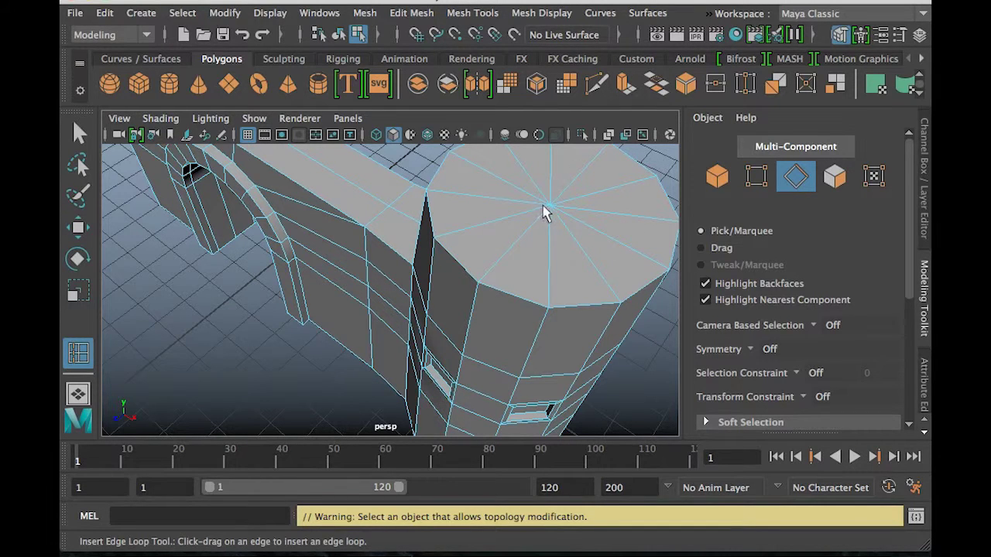
# Cut a closed ring of edges through all the spokes of the tower's top cap with Multi-Cut, roughly two thirds out from the centre
pyautogui.press('q')
pyautogui.click(612, 238)
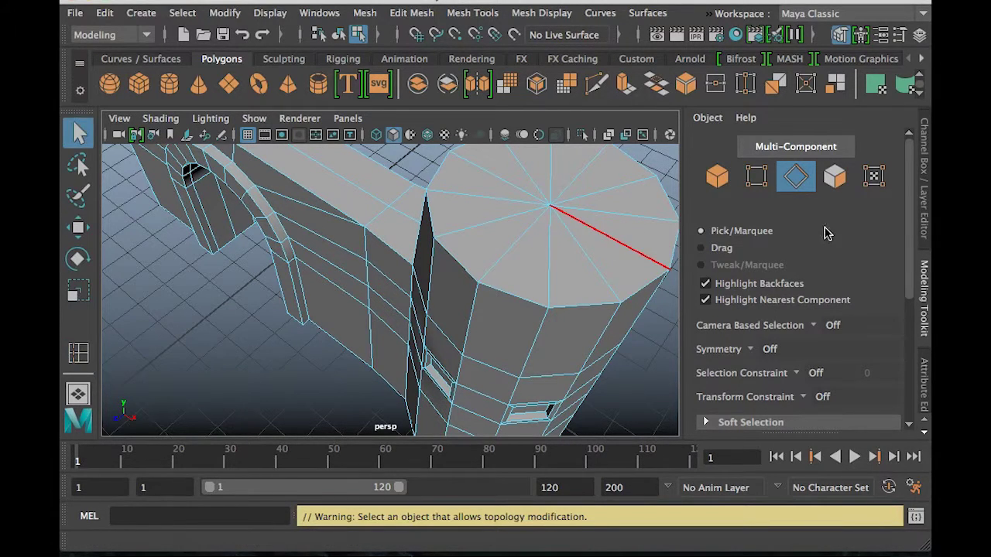
pyautogui.moveTo(912, 187); pyautogui.dragTo(903, 352)
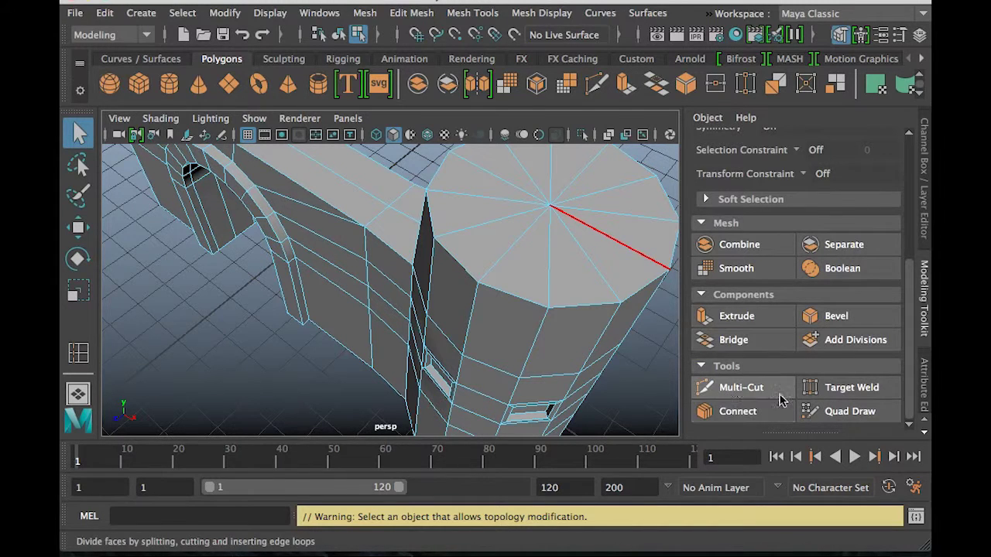
pyautogui.click(737, 391)
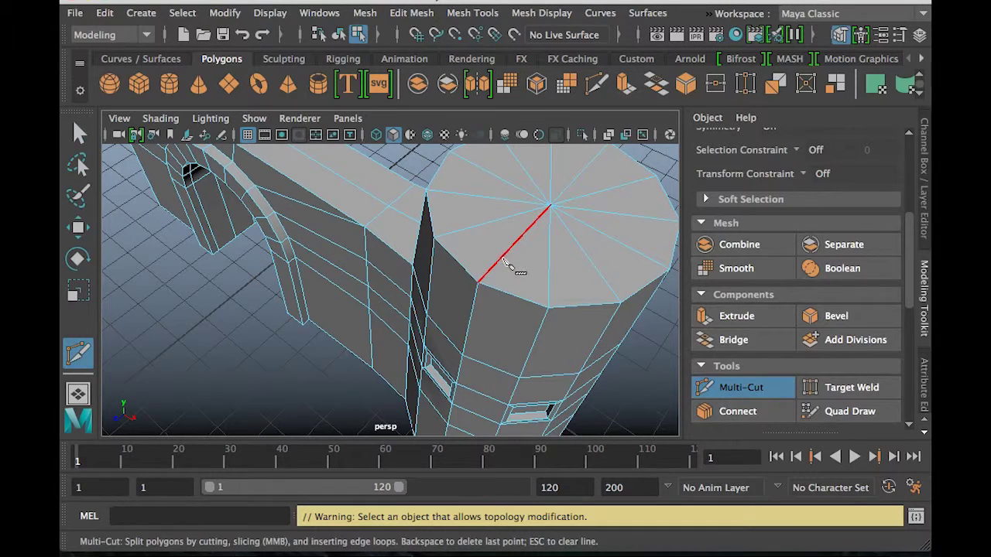
pyautogui.click(503, 255)
pyautogui.click(473, 226)
pyautogui.click(463, 194)
pyautogui.click(477, 165)
pyautogui.click(510, 152)
pyautogui.click(551, 152)
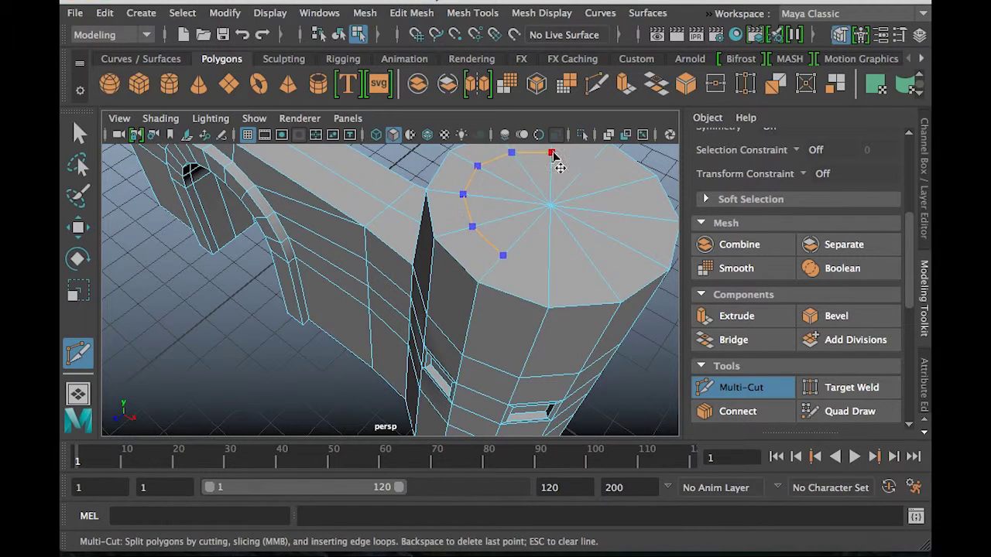
pyautogui.click(590, 163)
pyautogui.click(612, 188)
pyautogui.click(626, 214)
pyautogui.click(618, 242)
pyautogui.click(587, 255)
pyautogui.click(549, 259)
pyautogui.click(505, 257)
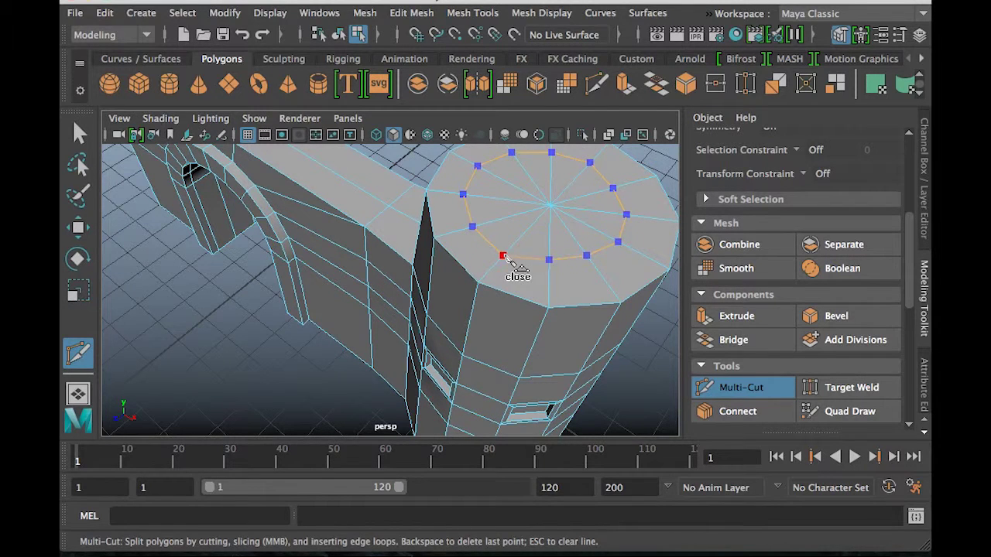
pyautogui.press('Return')
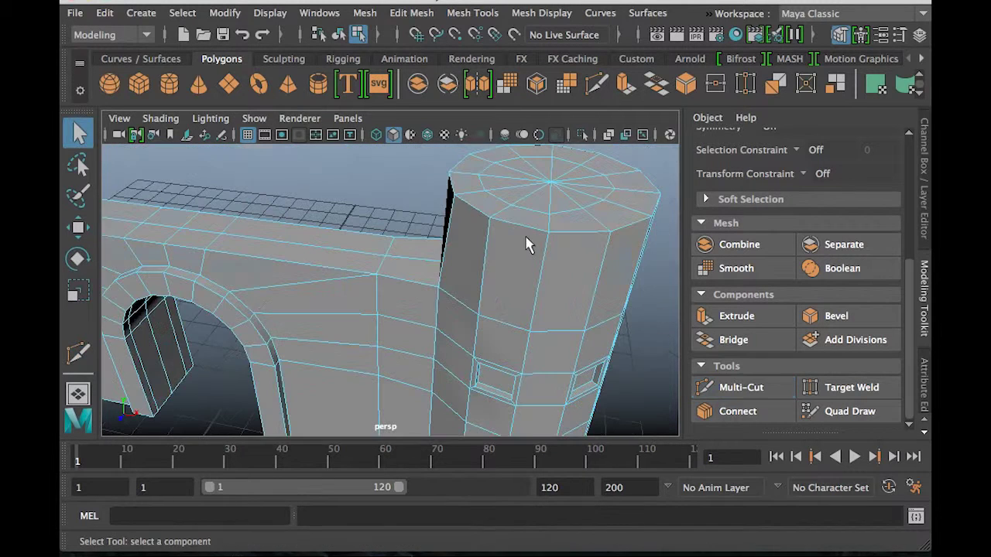
# Extrude every other face of the outer ring on the tower's top upward to form six battlements
pyautogui.moveTo(527, 218); pyautogui.dragTo(532, 170, button='right')
pyautogui.click(532, 216)
pyautogui.keyDown('shift'); pyautogui.click(615, 214); pyautogui.keyUp('shift')
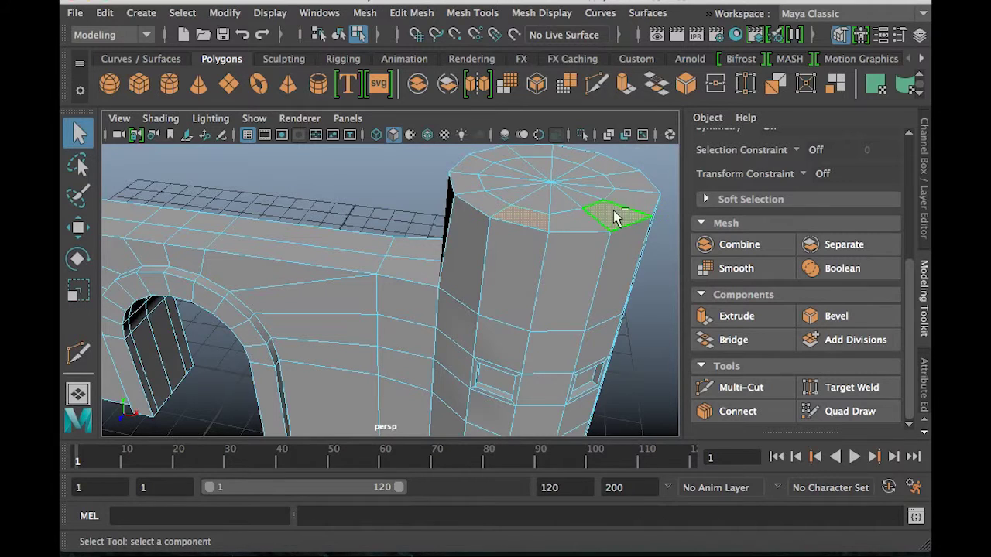
pyautogui.keyDown('shift'); pyautogui.click(631, 185); pyautogui.keyUp('shift')
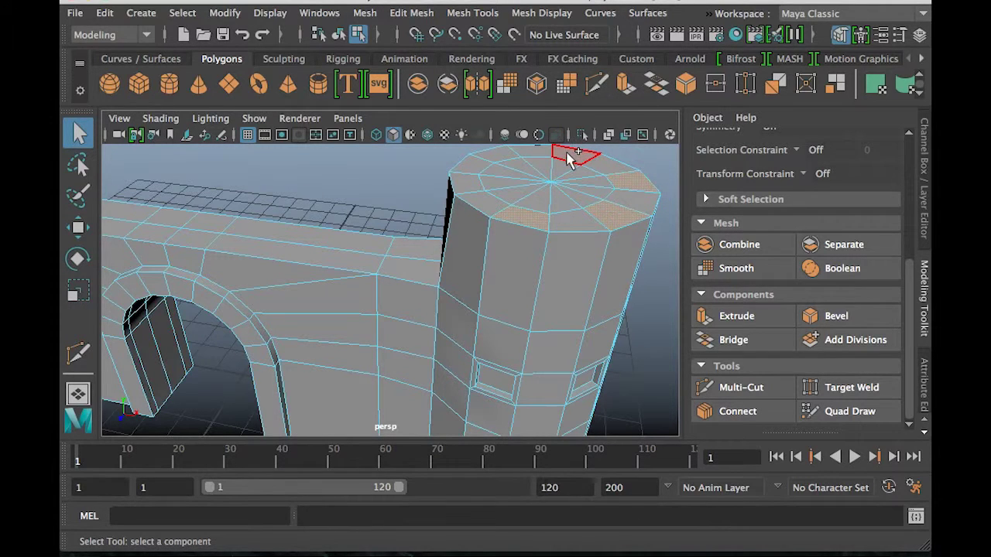
pyautogui.keyDown('shift'); pyautogui.click(499, 157); pyautogui.keyUp('shift')
pyautogui.keyDown('shift'); pyautogui.click(465, 186); pyautogui.keyUp('shift')
pyautogui.click(761, 316)
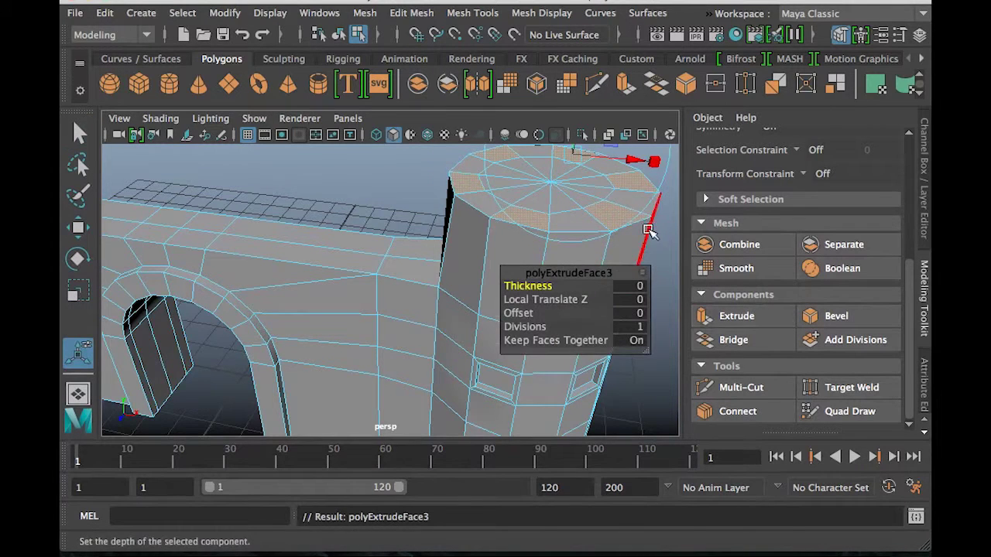
pyautogui.scroll(-3, 648, 230)
pyautogui.click(524, 153)
pyautogui.moveTo(523, 152); pyautogui.dragTo(524, 134)
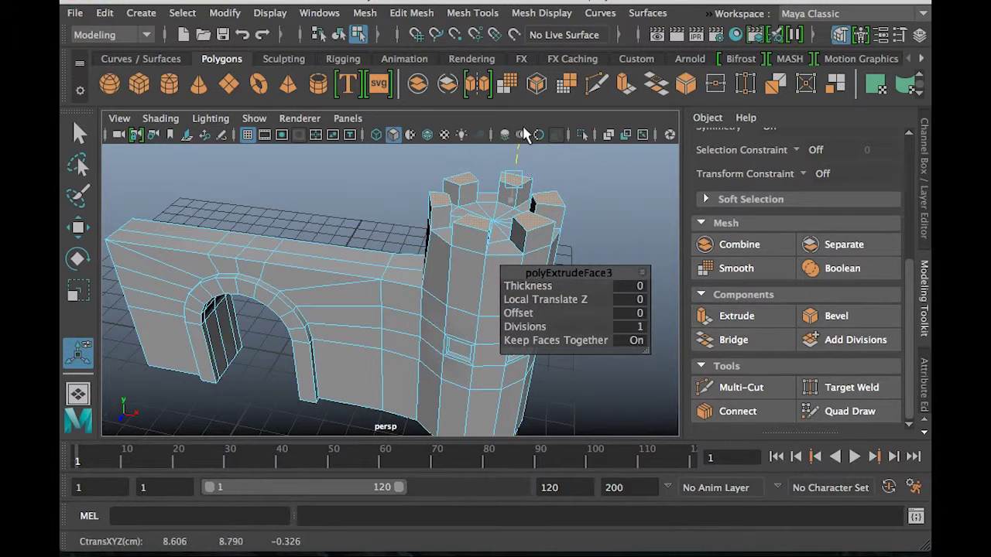
pyautogui.click(635, 203)
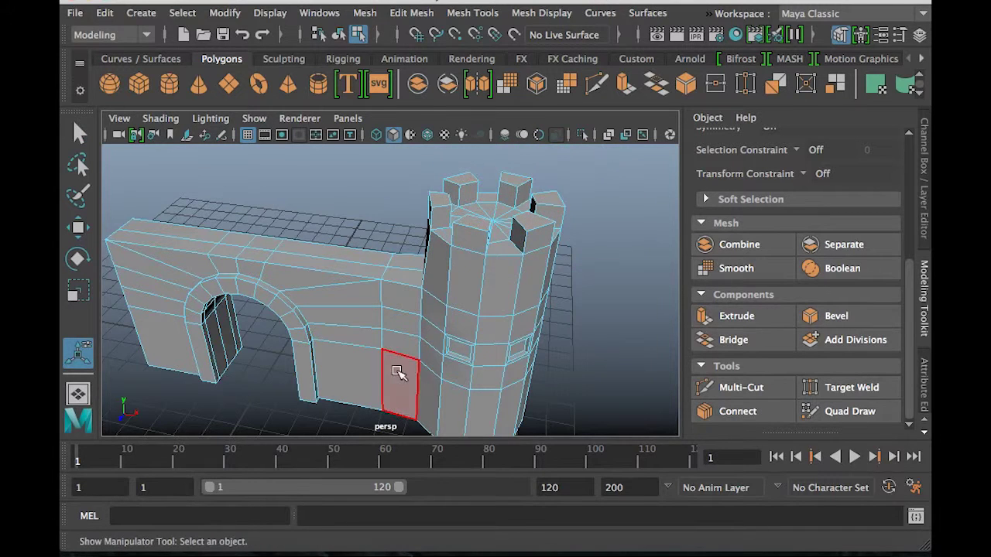
# Delete all faces of the gate wall from its free end to the arch's centre line, keeping the half with the tower
pyautogui.keyDown('alt'); pyautogui.moveTo(387, 360); pyautogui.dragTo(430, 331); pyautogui.keyUp('alt')
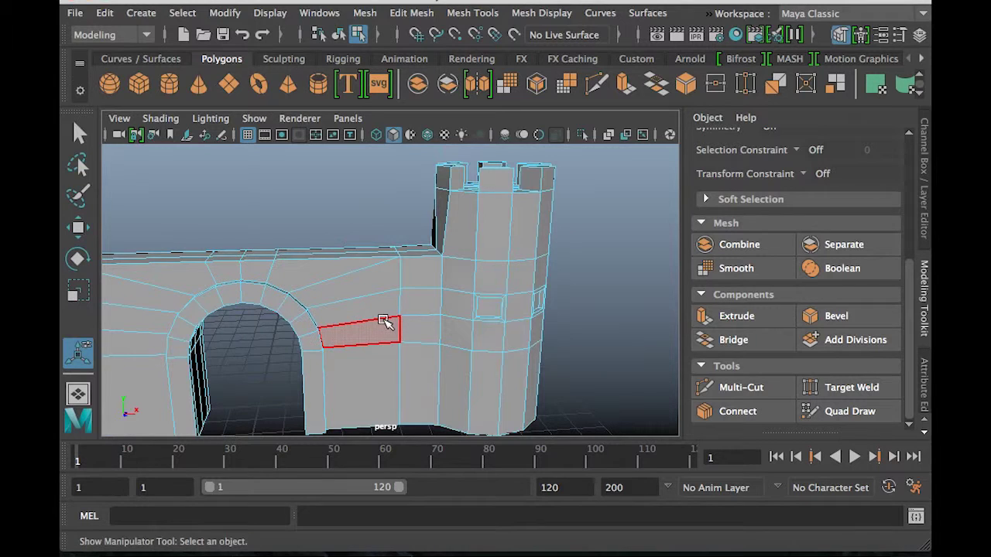
pyautogui.press('f')
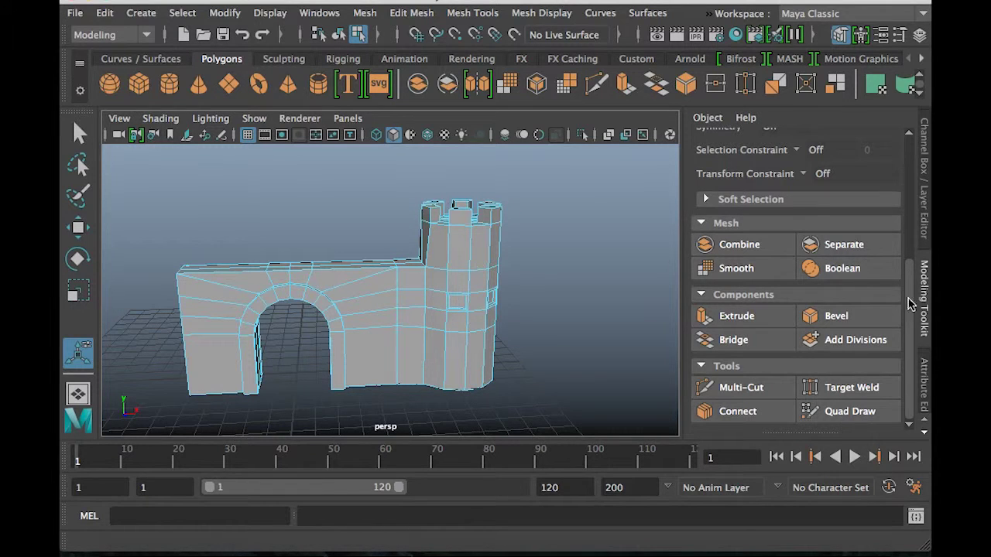
pyautogui.scroll(5, 910, 305)
pyautogui.click(717, 176)
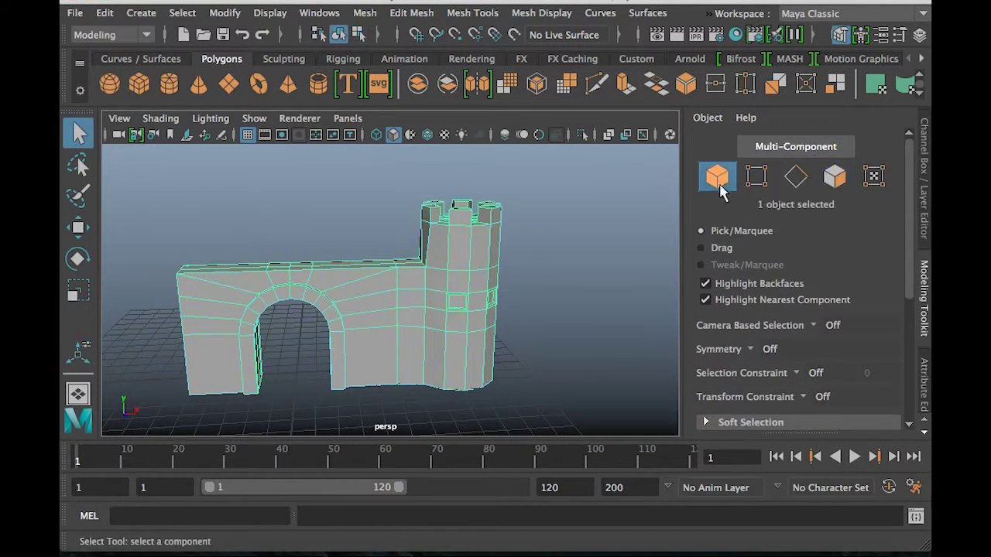
pyautogui.click(512, 265)
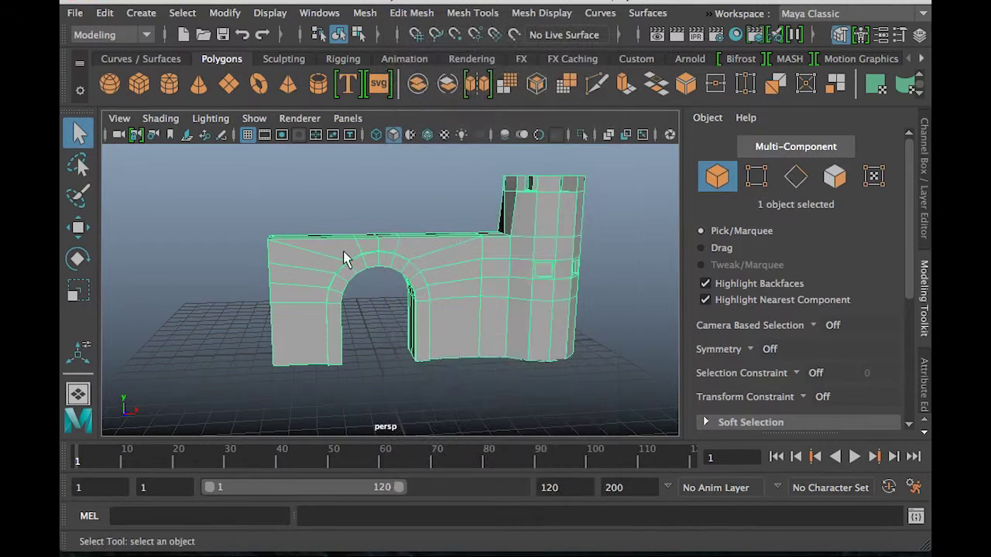
pyautogui.moveTo(345, 259); pyautogui.dragTo(344, 154, button='right')
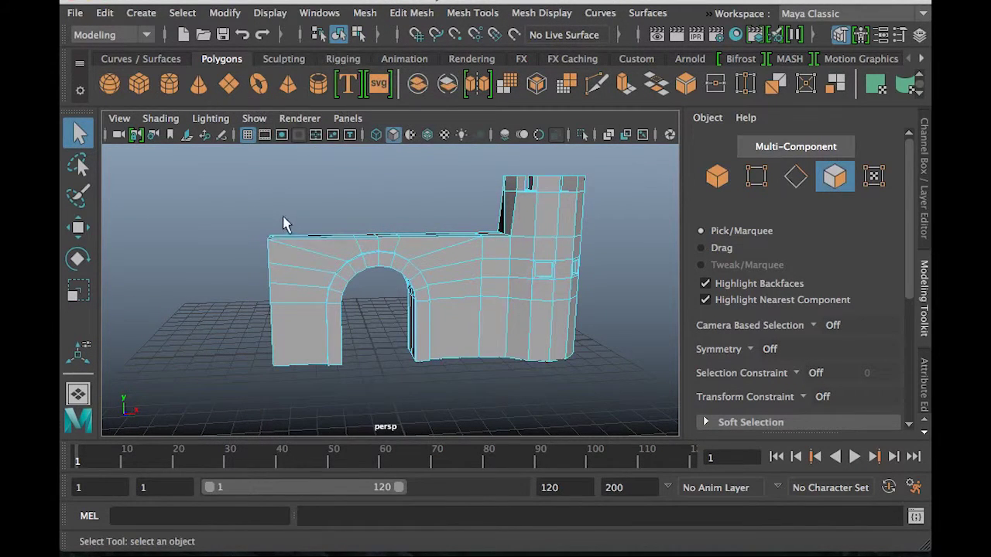
pyautogui.keyDown('alt'); pyautogui.moveTo(359, 305); pyautogui.dragTo(363, 305); pyautogui.keyUp('alt')
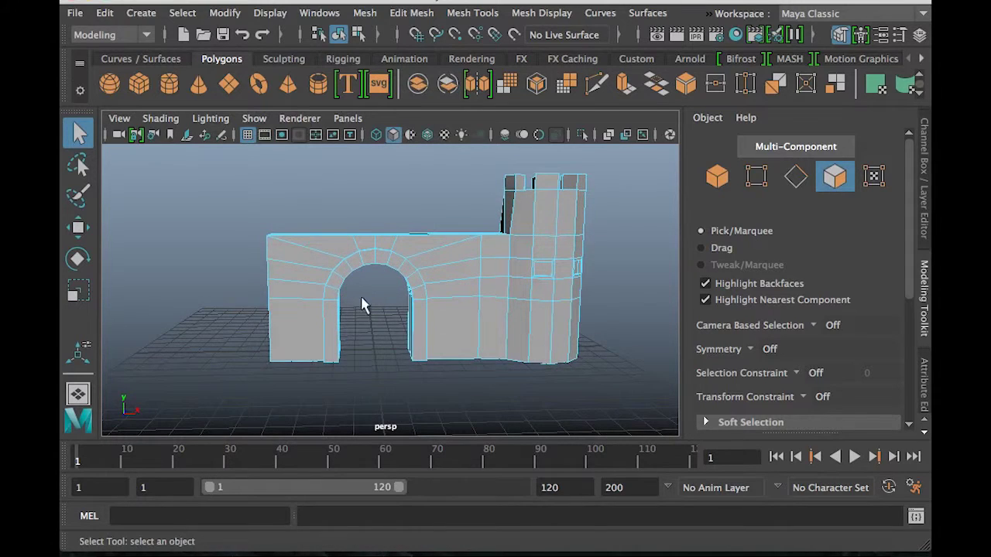
pyautogui.moveTo(241, 193); pyautogui.dragTo(364, 470)
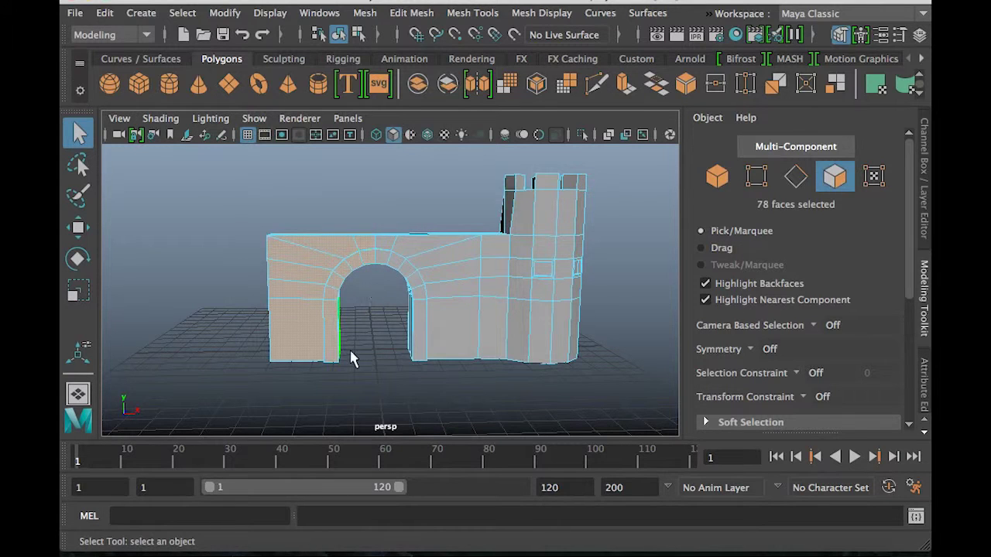
pyautogui.press('Delete')
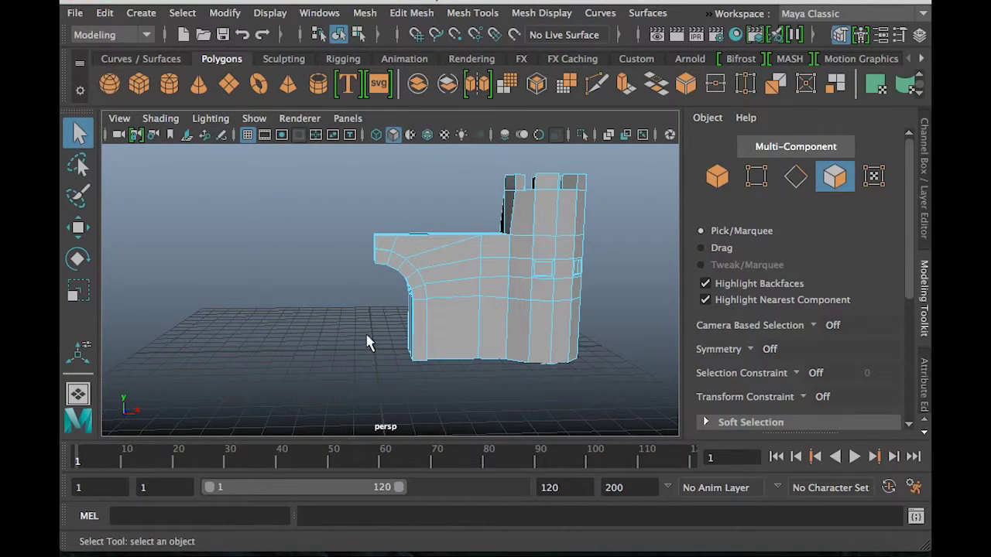
# Try mirroring the half castle across the world X axis in the negative direction with merged borders, and undo the mirroring
pyautogui.moveTo(323, 328)
pyautogui.keyDown('alt'); pyautogui.mouseDown()
pyautogui.moveTo(522, 334)
pyautogui.moveTo(537, 307)
pyautogui.moveTo(425, 285)
pyautogui.moveTo(277, 307)
pyautogui.moveTo(317, 332)
pyautogui.mouseUp(); pyautogui.keyUp('alt')
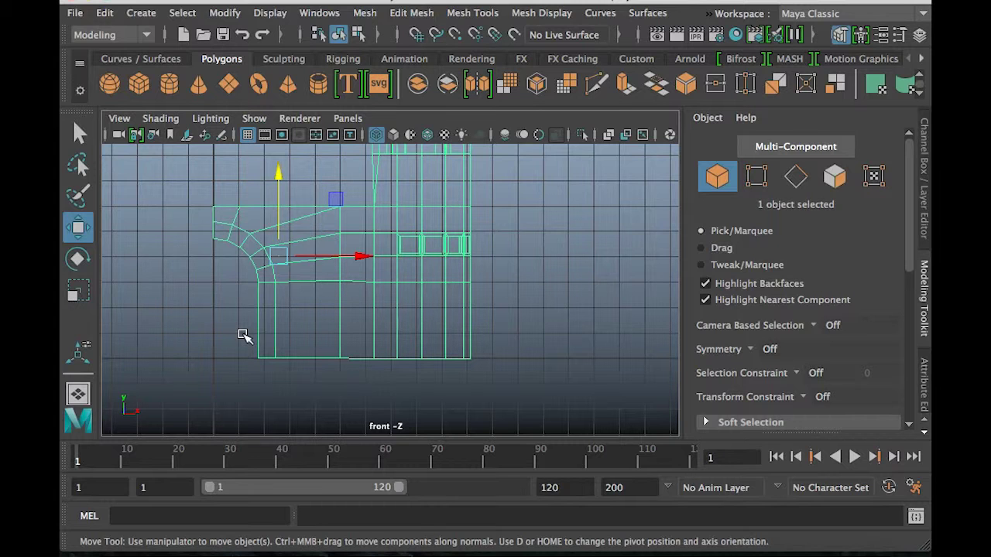
pyautogui.scroll(-2, 452, 217)
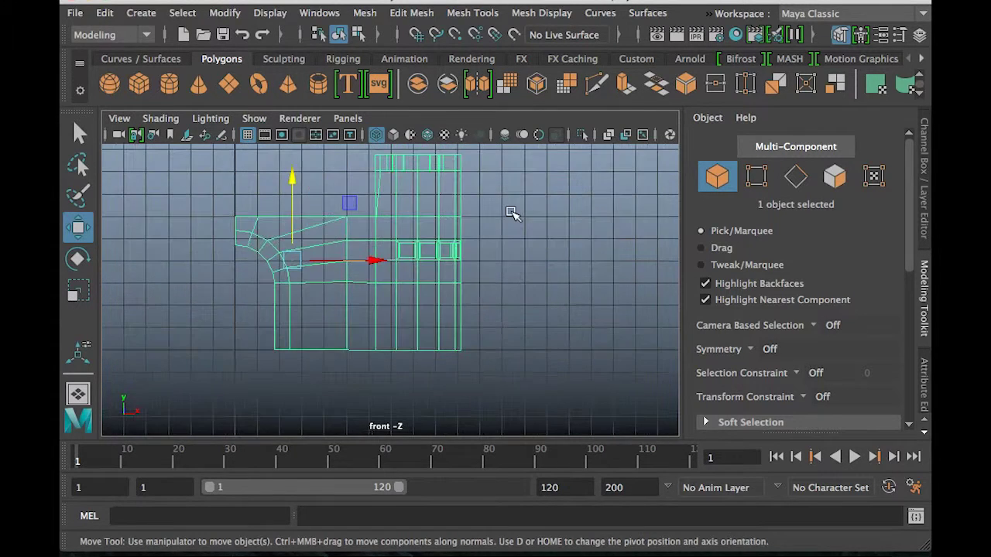
pyautogui.press('space')
pyautogui.press('space')
pyautogui.click(493, 196)
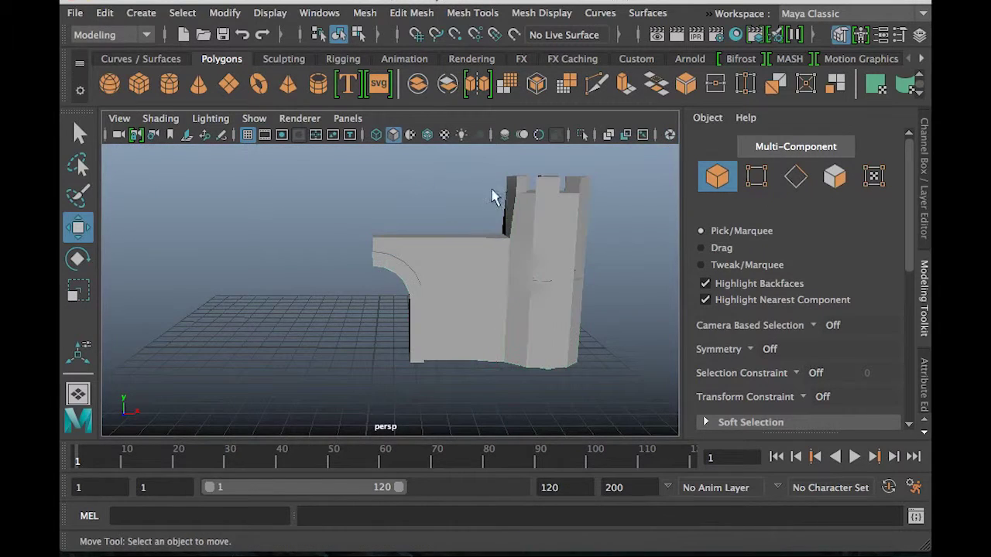
pyautogui.click(455, 238)
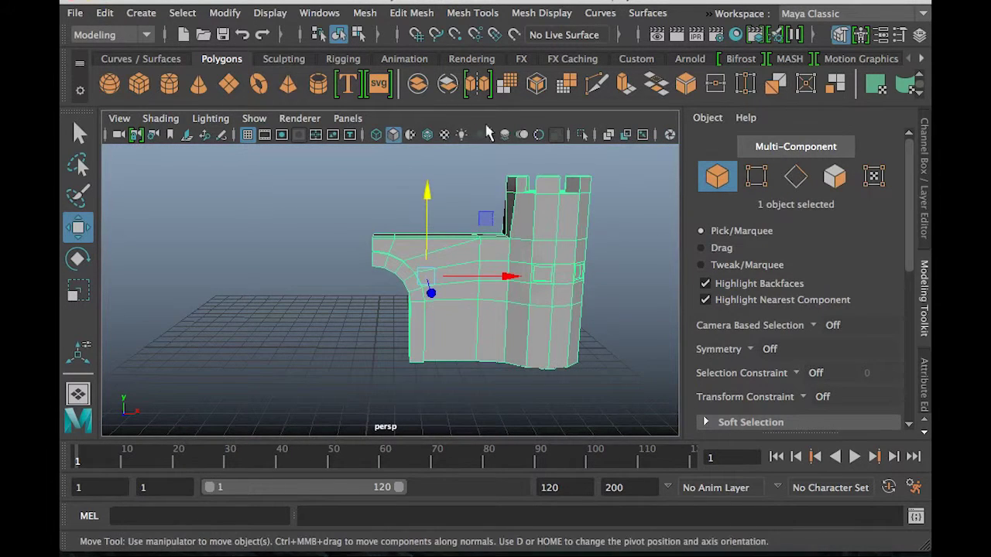
pyautogui.click(364, 13)
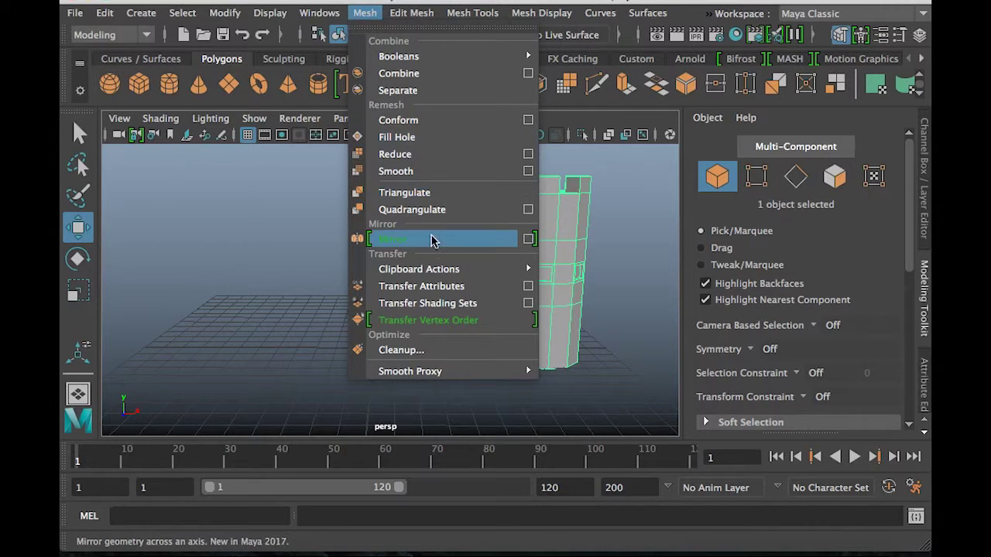
pyautogui.click(416, 246)
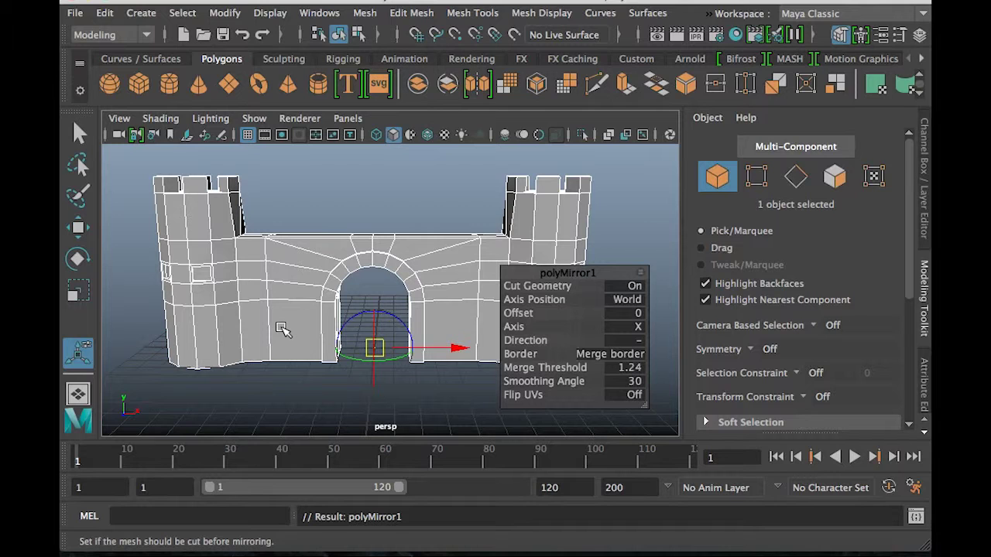
pyautogui.hotkey('ctrl', 'z')
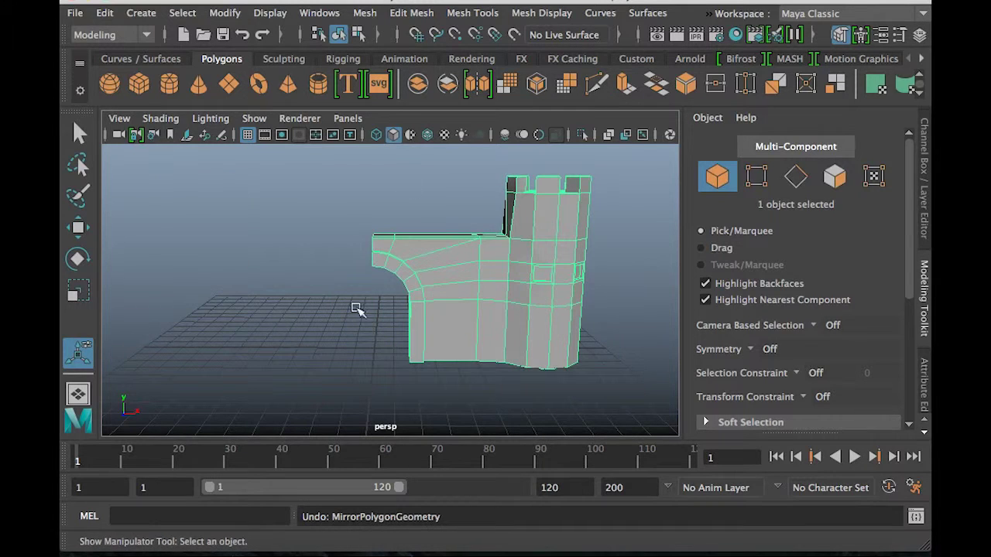
# Duplicate the half castle, try moving the copy about 1.53 units in negative X, and undo the move
pyautogui.click(387, 184)
pyautogui.click(448, 252)
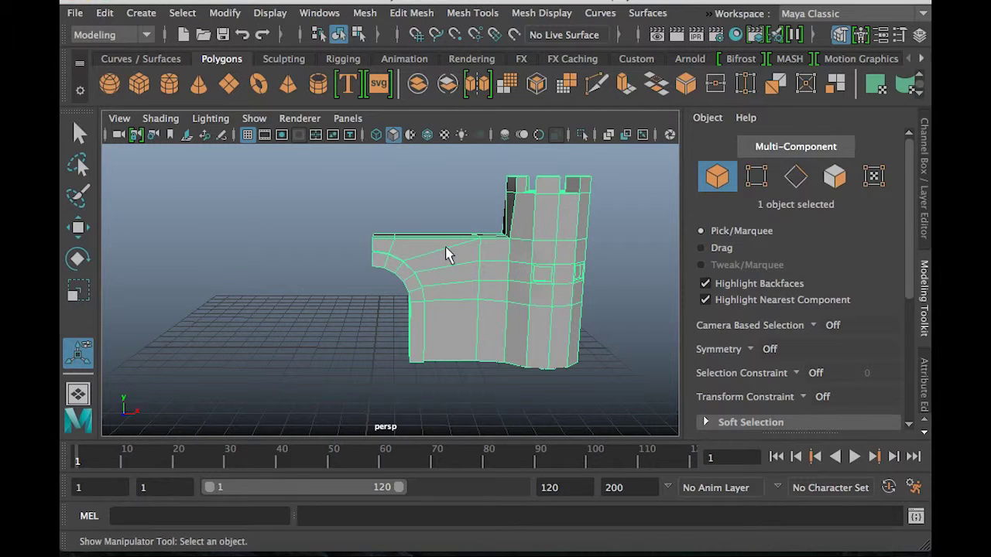
pyautogui.press('w')
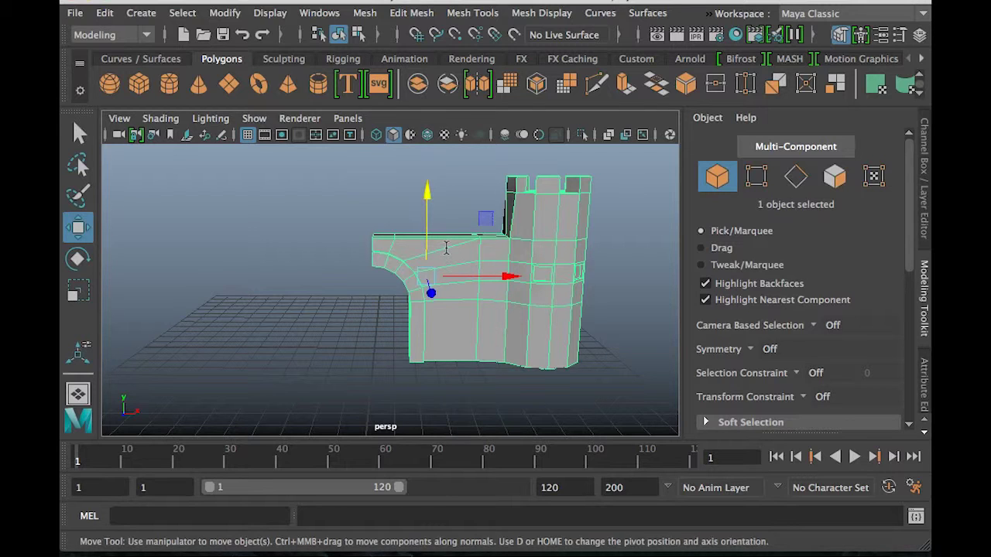
pyautogui.click(447, 249)
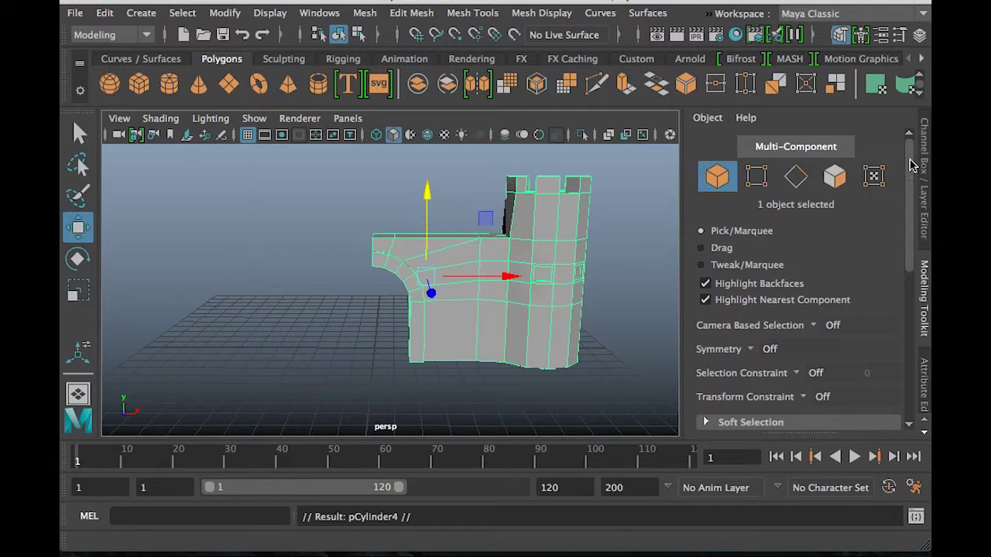
pyautogui.moveTo(504, 275); pyautogui.dragTo(477, 280)
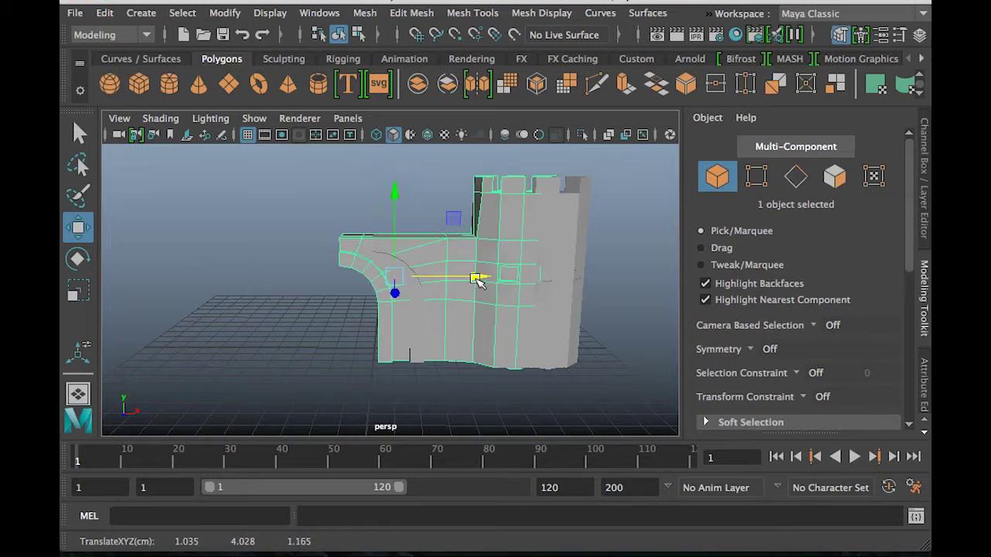
pyautogui.hotkey('ctrl', 'z')
# Try flipping the duplicate with a Scale X of -1, undo it, delete the duplicate and select the original half castle
pyautogui.click(925, 176)
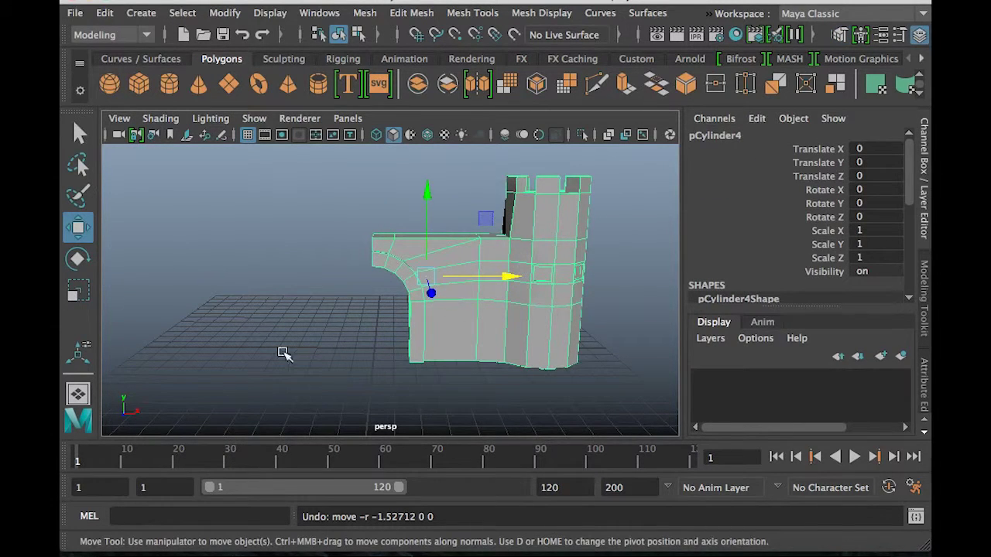
pyautogui.doubleClick(867, 231)
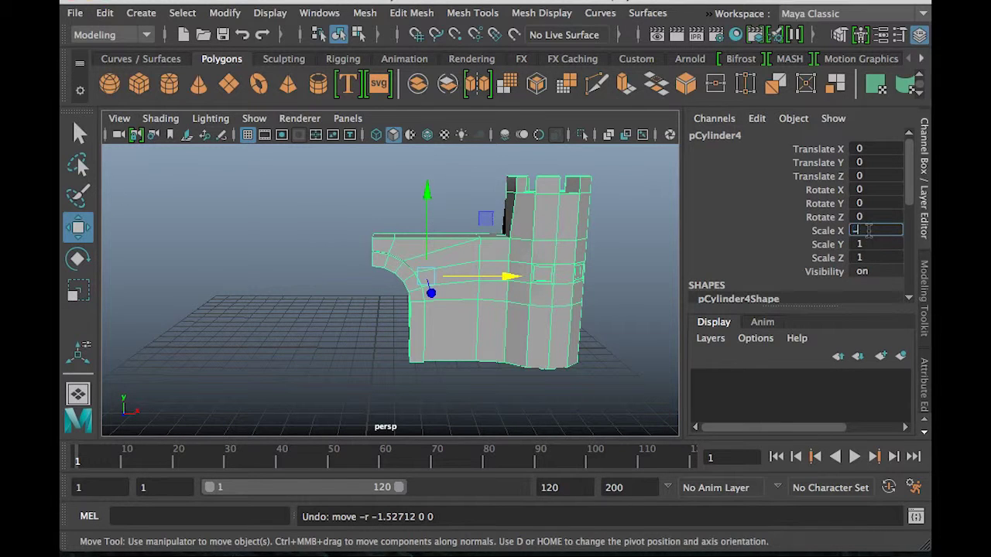
pyautogui.write('-1')
pyautogui.press('Return')
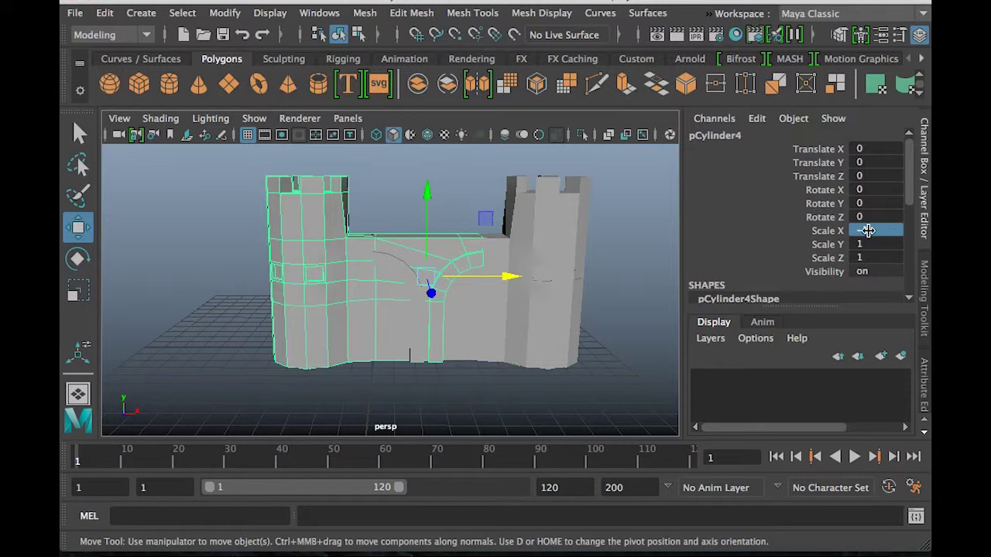
pyautogui.hotkey('ctrl', 'z')
pyautogui.press('Delete')
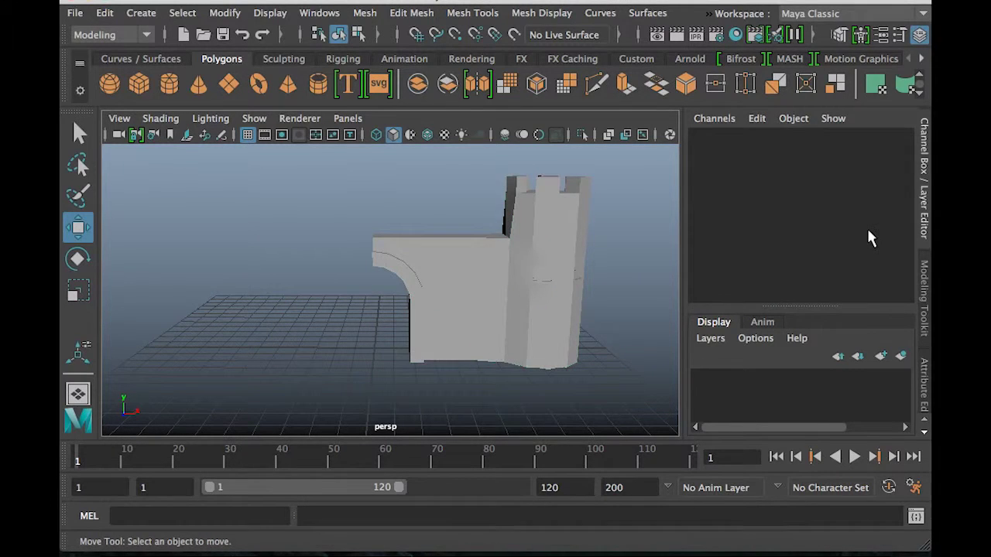
pyautogui.click(438, 281)
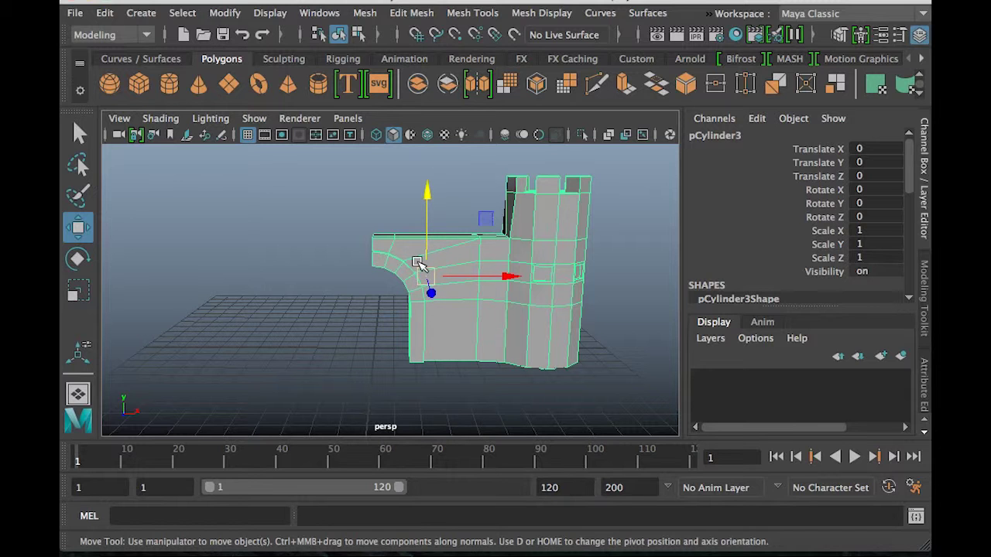
# Undo the leftover duplicate and snap the half castle's pivot to the top of the gate wall's cut end
pyautogui.moveTo(456, 322)
pyautogui.keyDown('alt'); pyautogui.mouseDown()
pyautogui.moveTo(538, 320)
pyautogui.moveTo(553, 301)
pyautogui.moveTo(426, 323)
pyautogui.moveTo(452, 323)
pyautogui.mouseUp(); pyautogui.keyUp('alt')
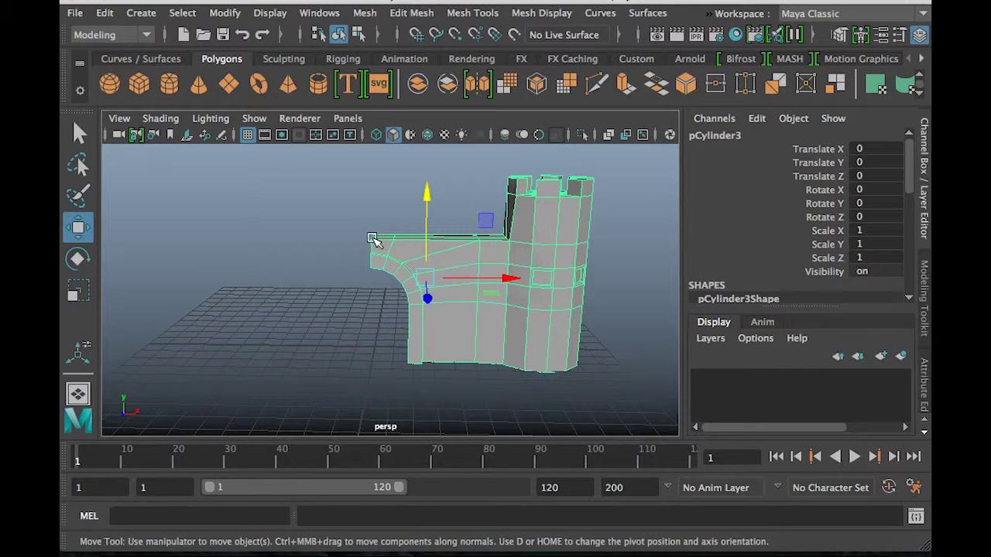
pyautogui.hotkey('ctrl', 'z')
pyautogui.press('d')
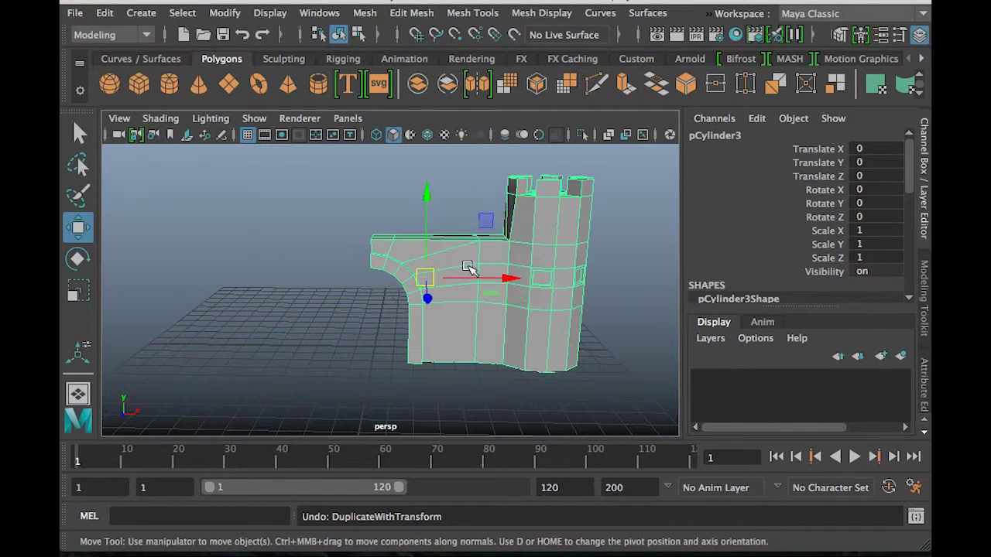
pyautogui.press('d')
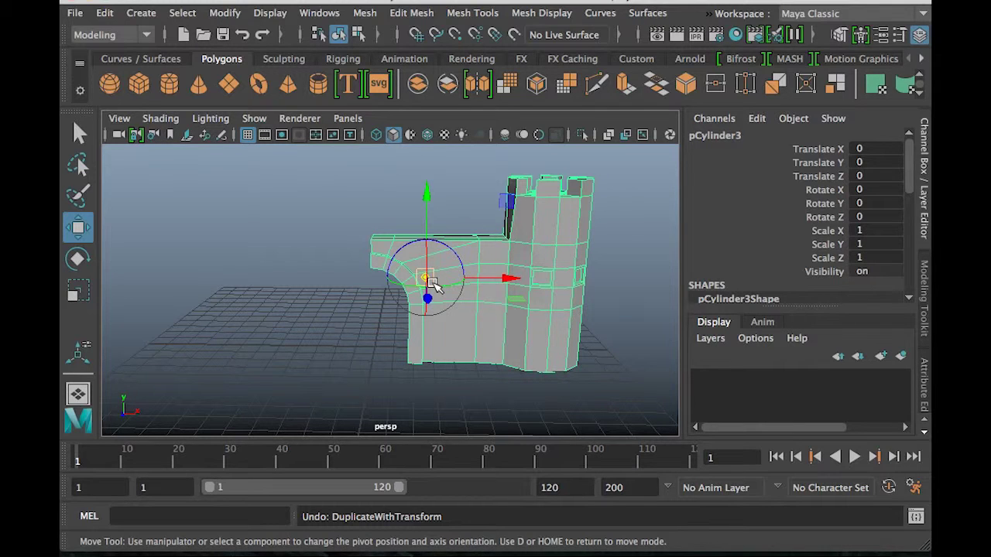
pyautogui.press('v')
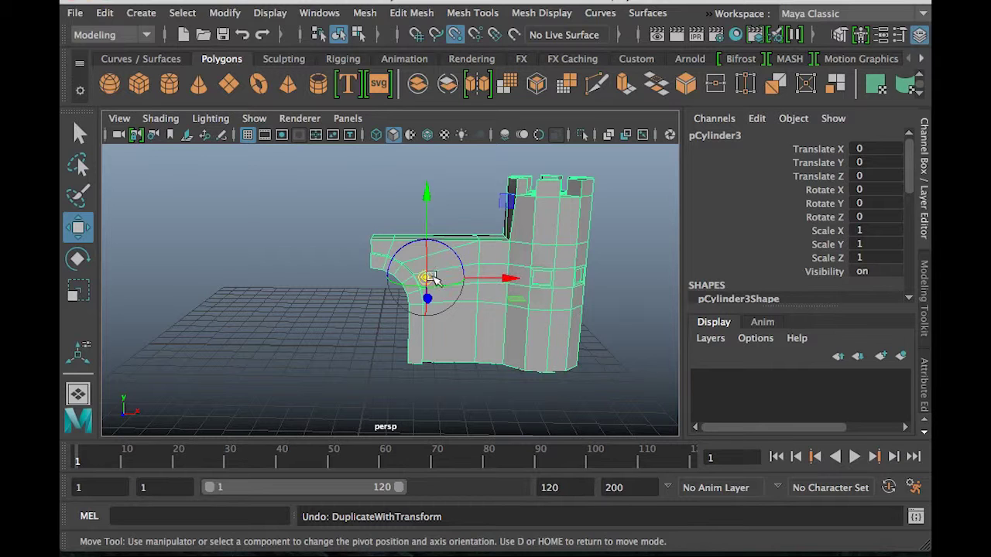
pyautogui.moveTo(426, 280)
pyautogui.mouseDown()
pyautogui.moveTo(397, 264)
pyautogui.moveTo(415, 284)
pyautogui.mouseUp()
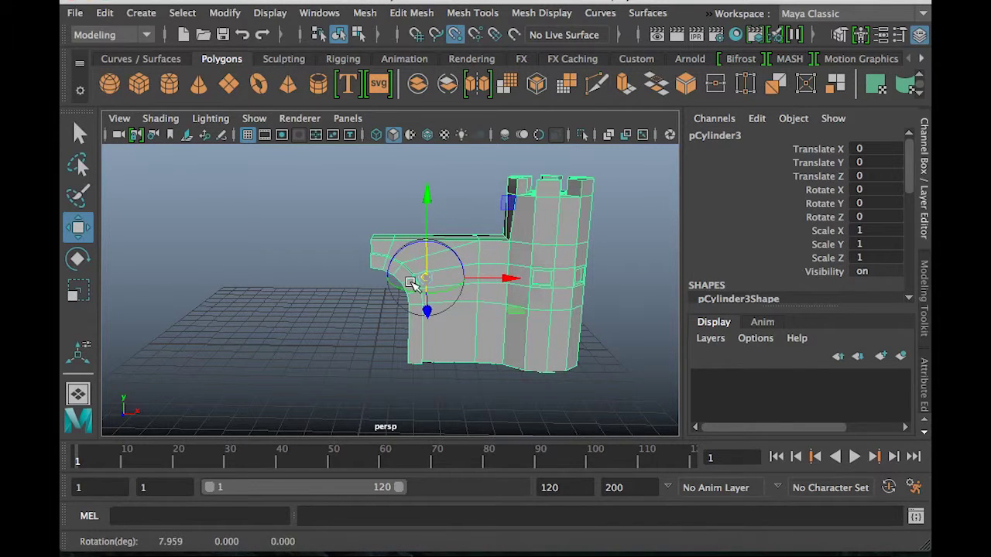
pyautogui.moveTo(509, 280); pyautogui.dragTo(371, 273)
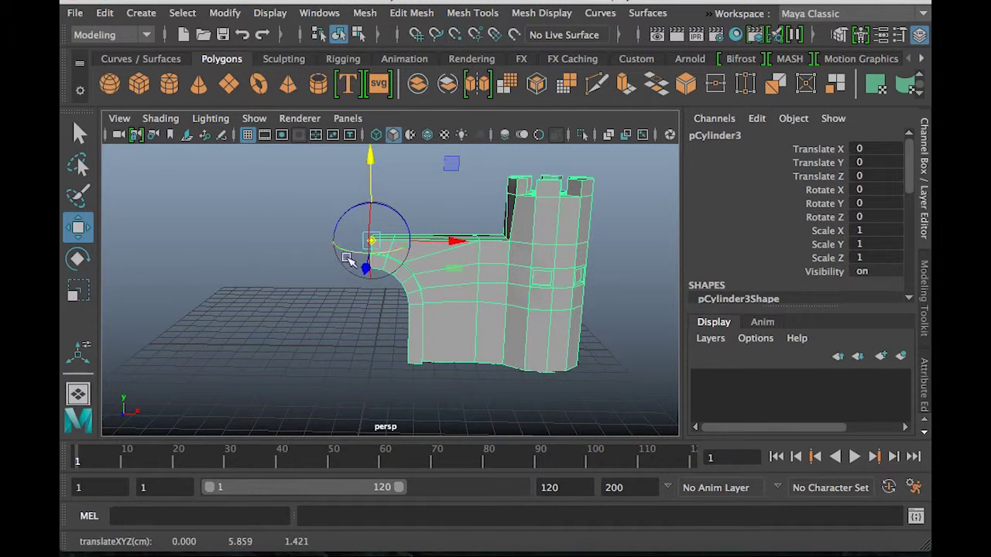
# Nudge the half castle slightly to Translate Y 0.034 and Translate Z 0.005
pyautogui.keyDown('alt'); pyautogui.moveTo(332, 284); pyautogui.dragTo(441, 287); pyautogui.keyUp('alt')
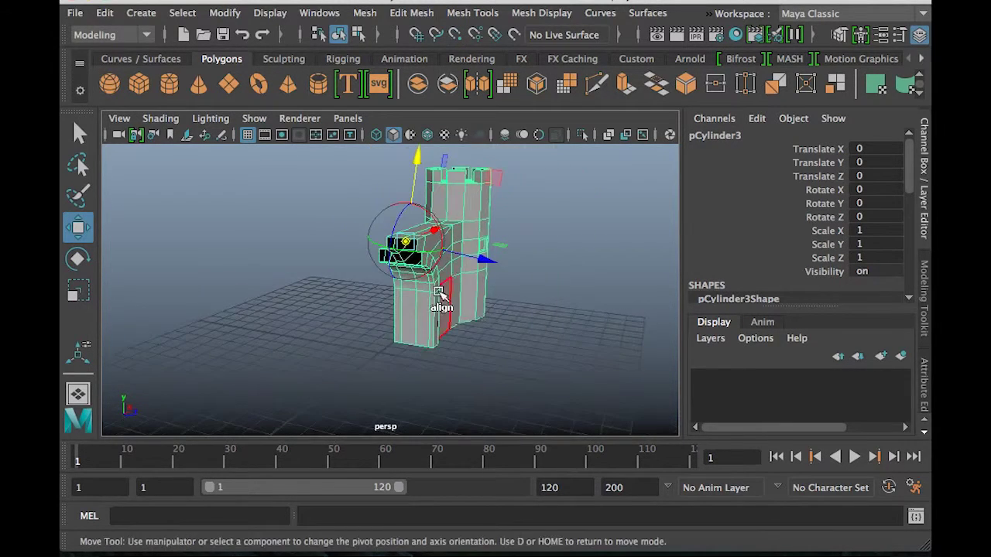
pyautogui.scroll(5, 442, 294)
pyautogui.keyDown('alt'); pyautogui.moveTo(503, 233); pyautogui.dragTo(424, 245); pyautogui.keyUp('alt')
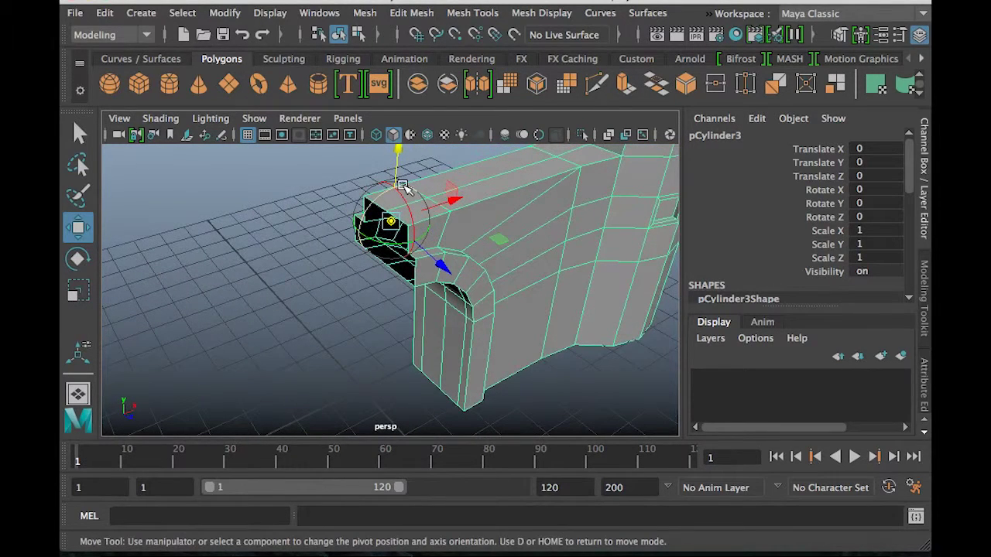
pyautogui.moveTo(394, 201); pyautogui.dragTo(396, 164)
pyautogui.press('d')
pyautogui.press('d')
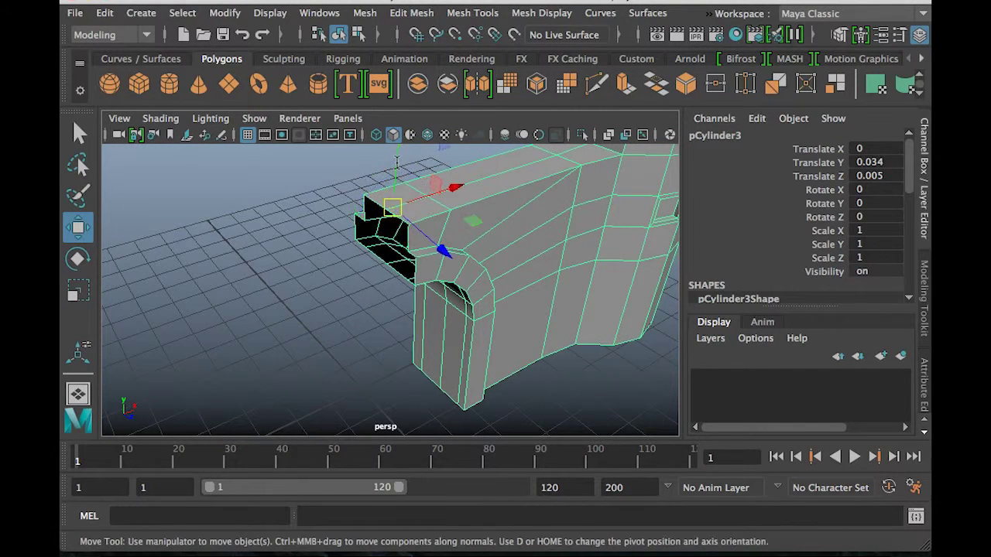
# Reposition the half castle's pivot at the top edge of the wall's open end, keeping it at X 0, with vertex snapping
pyautogui.press('d')
pyautogui.press('v')
pyautogui.moveTo(440, 191); pyautogui.dragTo(352, 215)
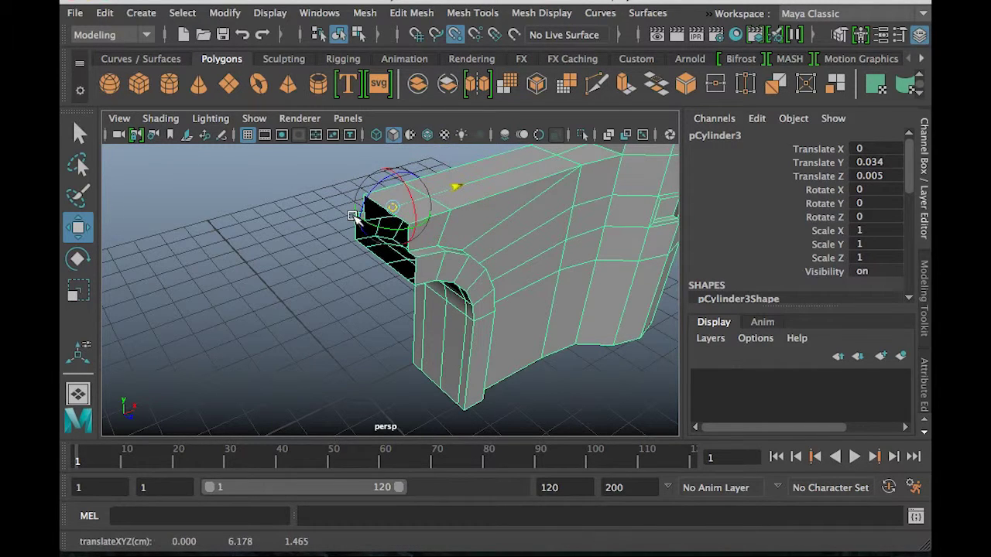
pyautogui.press('d')
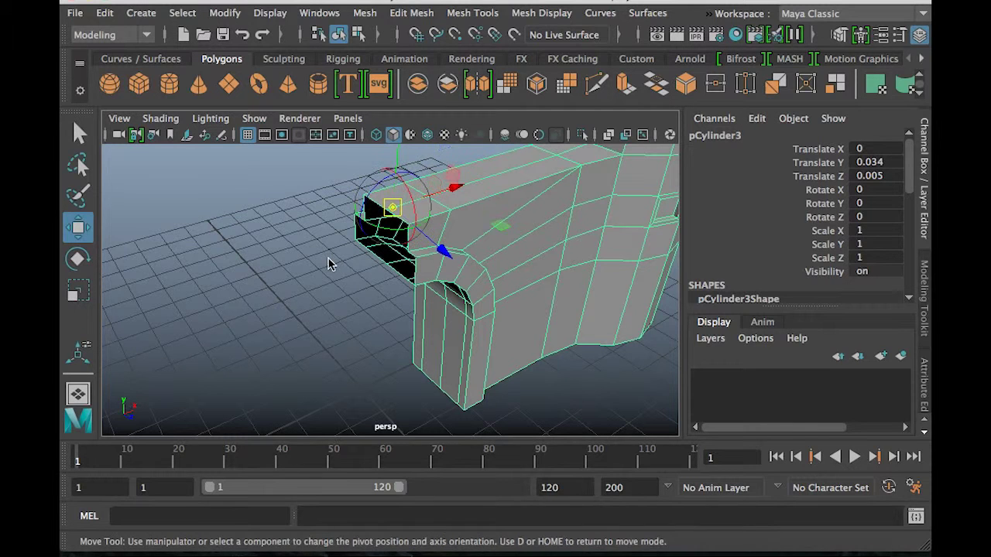
pyautogui.keyDown('alt'); pyautogui.moveTo(331, 260); pyautogui.dragTo(358, 262); pyautogui.keyUp('alt')
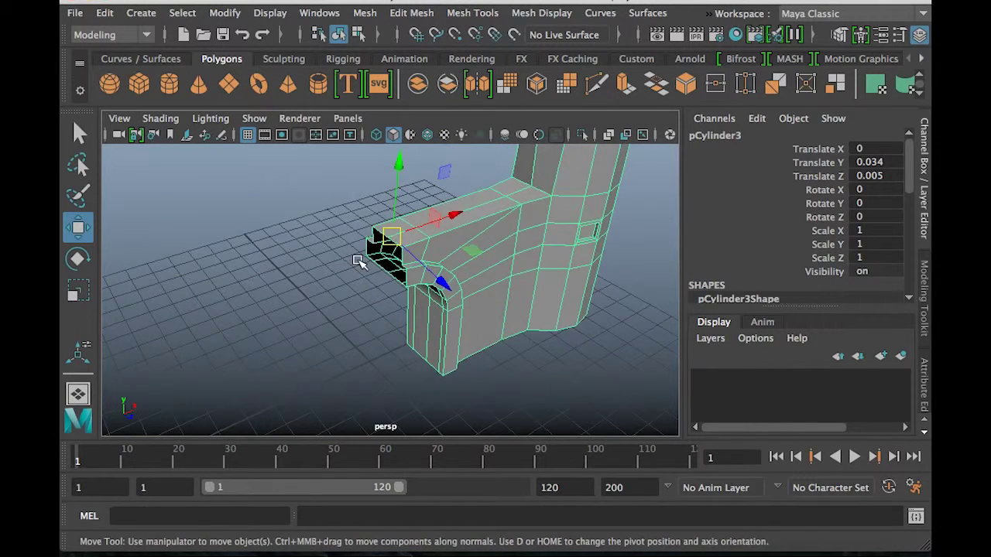
pyautogui.press('d')
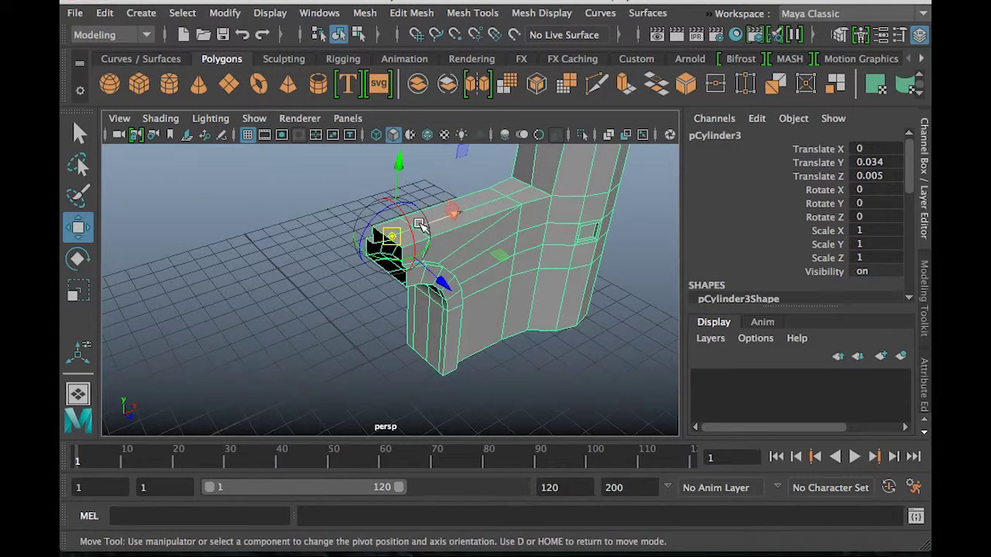
pyautogui.press('v')
pyautogui.moveTo(454, 213); pyautogui.dragTo(390, 256)
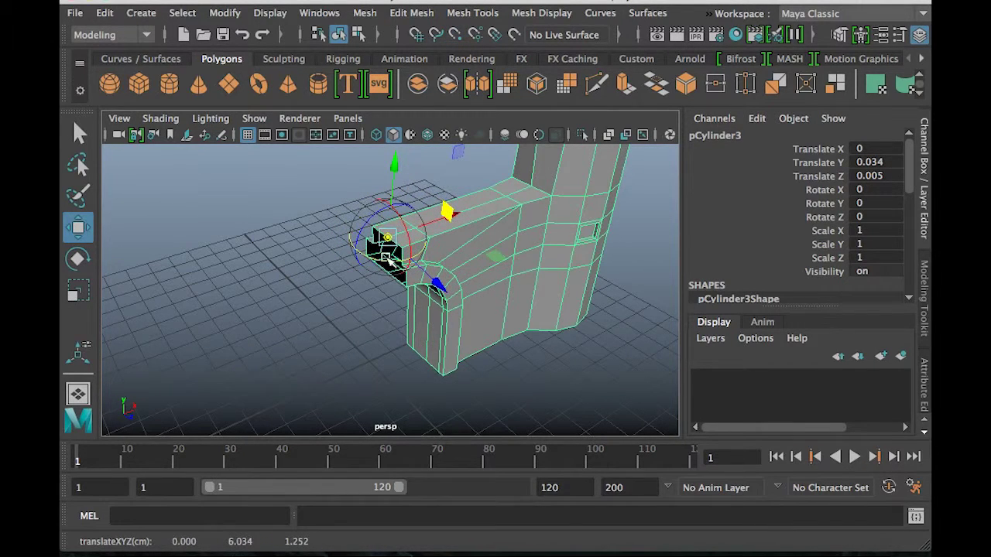
pyautogui.click(291, 318)
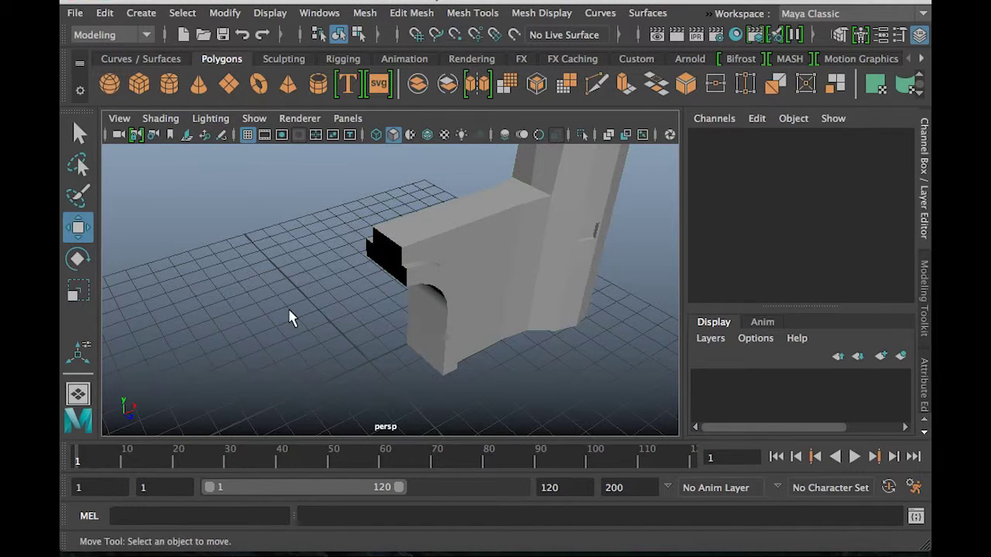
# Try rotating the half castle about -15.7 degrees around Y from the new pivot, and undo the rotation
pyautogui.click(415, 245)
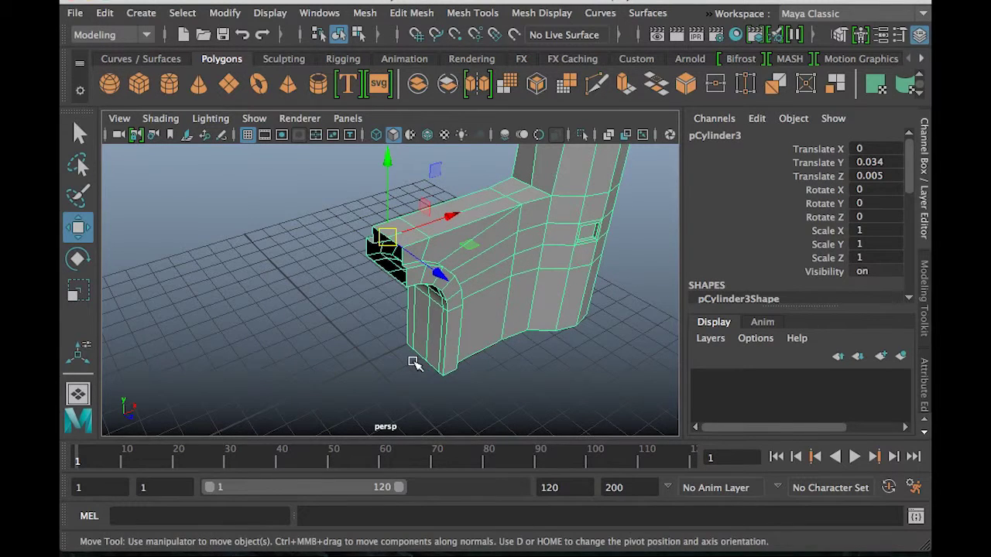
pyautogui.press('e')
pyautogui.moveTo(392, 289); pyautogui.dragTo(365, 284)
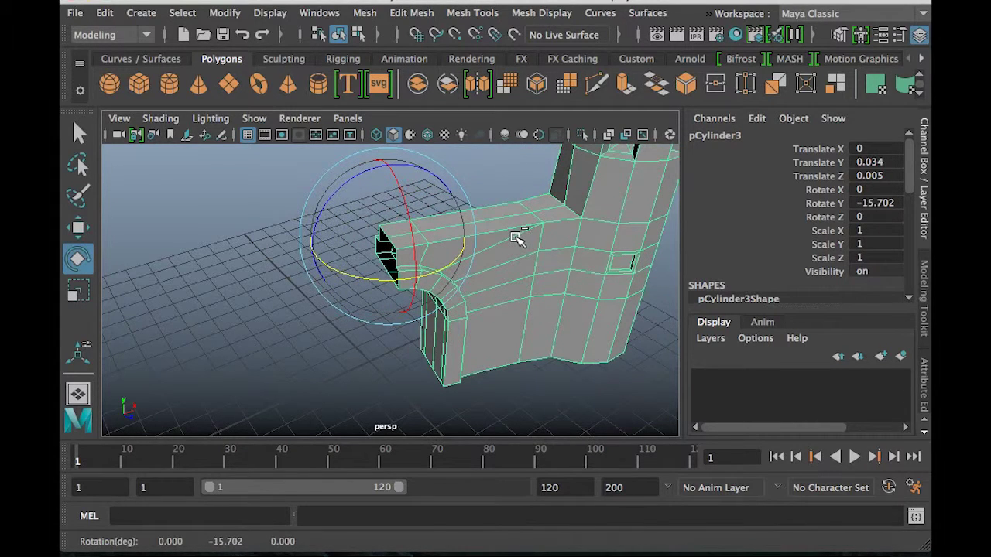
pyautogui.hotkey('ctrl', 'z')
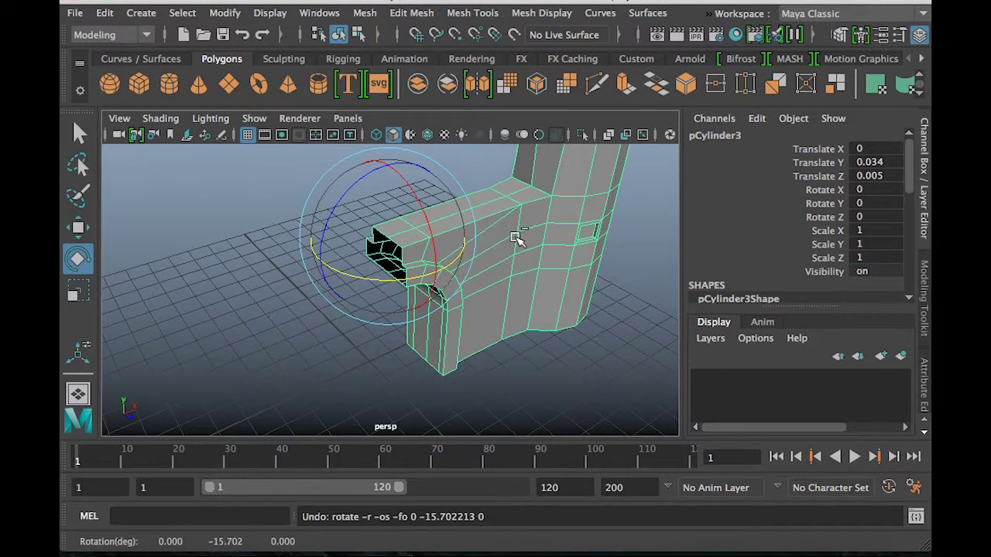
# Duplicate the half castle and flip the copy across the cut end with a Scale X of -1
pyautogui.hotkey('ctrl', 'd')
pyautogui.click(872, 231)
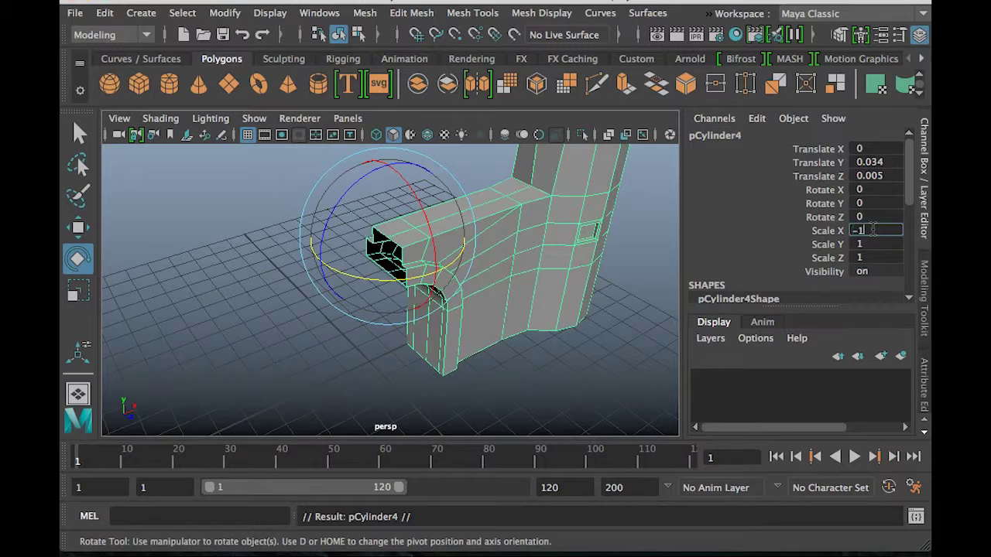
pyautogui.write('-1')
pyautogui.press('Return')
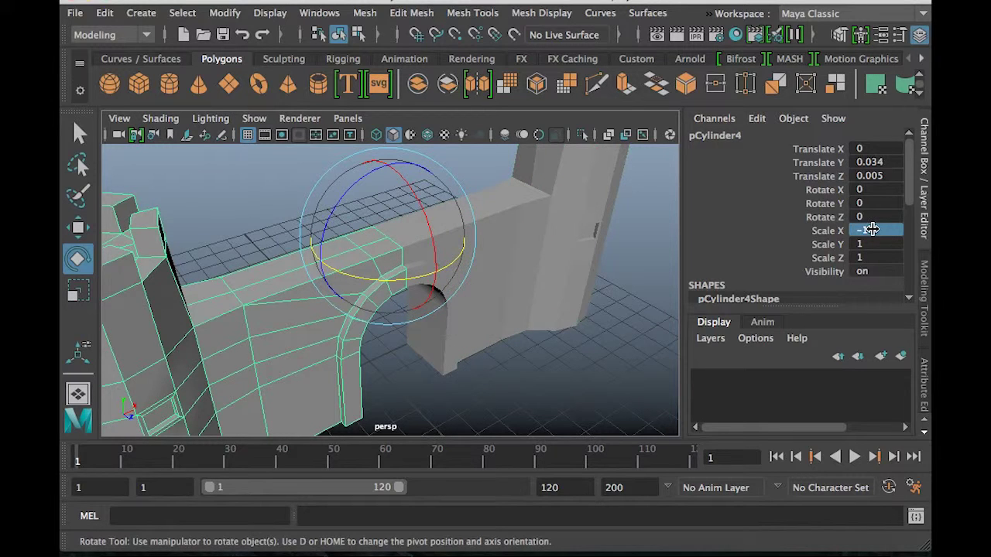
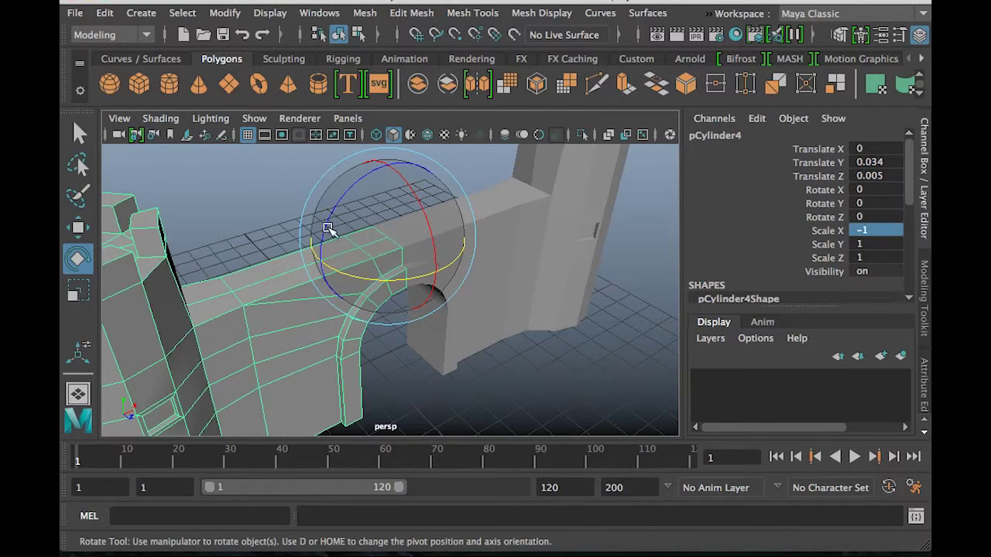
# Select both castle halves and combine them into a single mesh
pyautogui.click(427, 246)
pyautogui.click(460, 238)
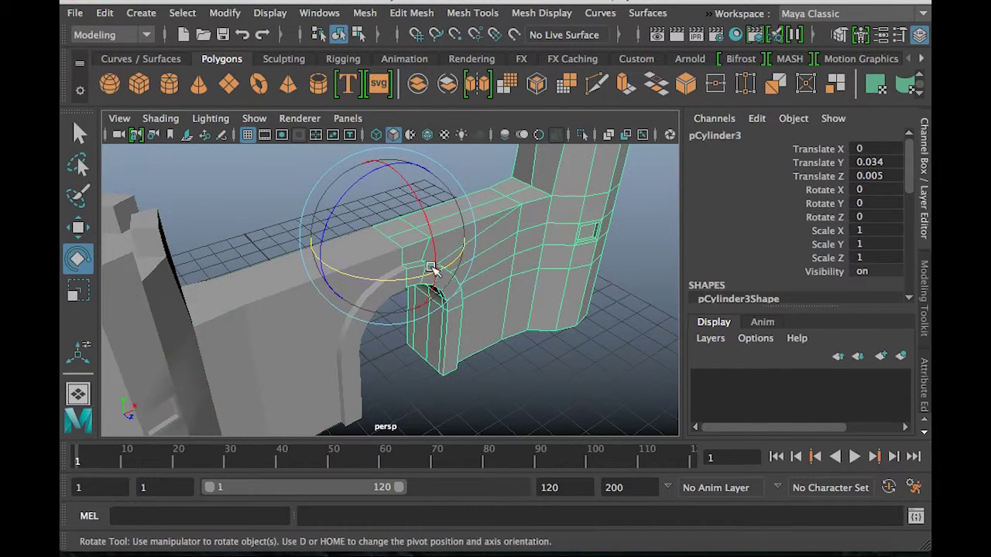
pyautogui.press('q')
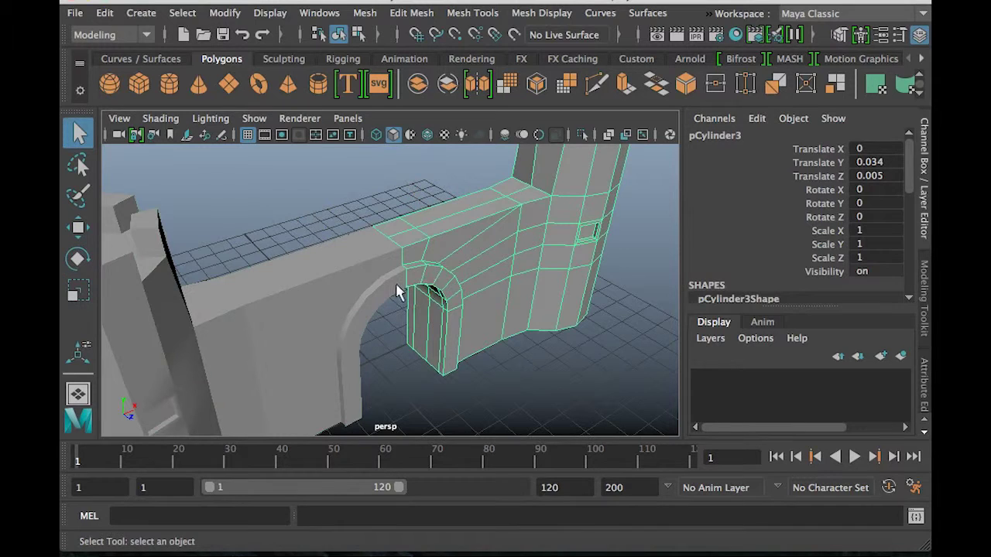
pyautogui.keyDown('alt'); pyautogui.moveTo(498, 287); pyautogui.dragTo(462, 283); pyautogui.keyUp('alt')
pyautogui.hotkey('ctrl', 'shift', 'd')
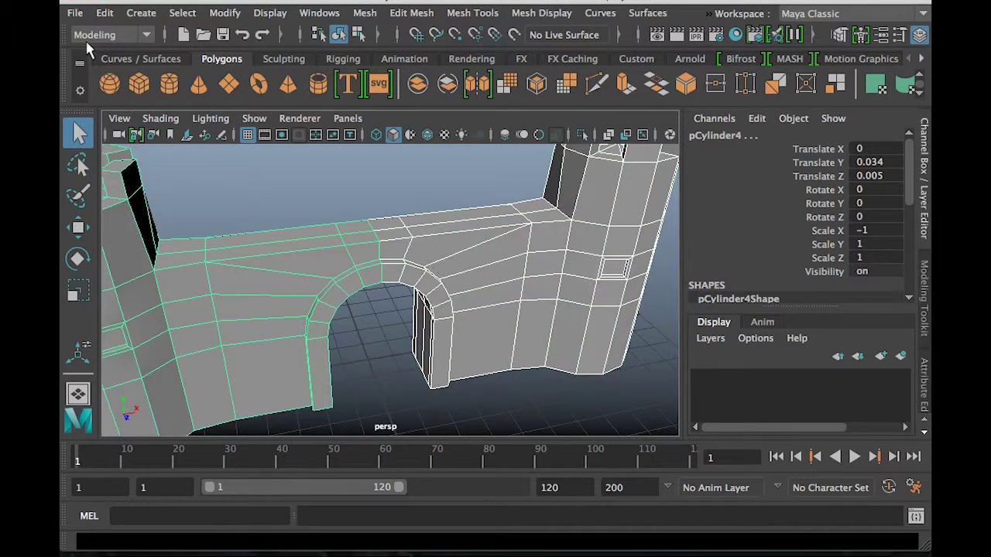
pyautogui.click(367, 14)
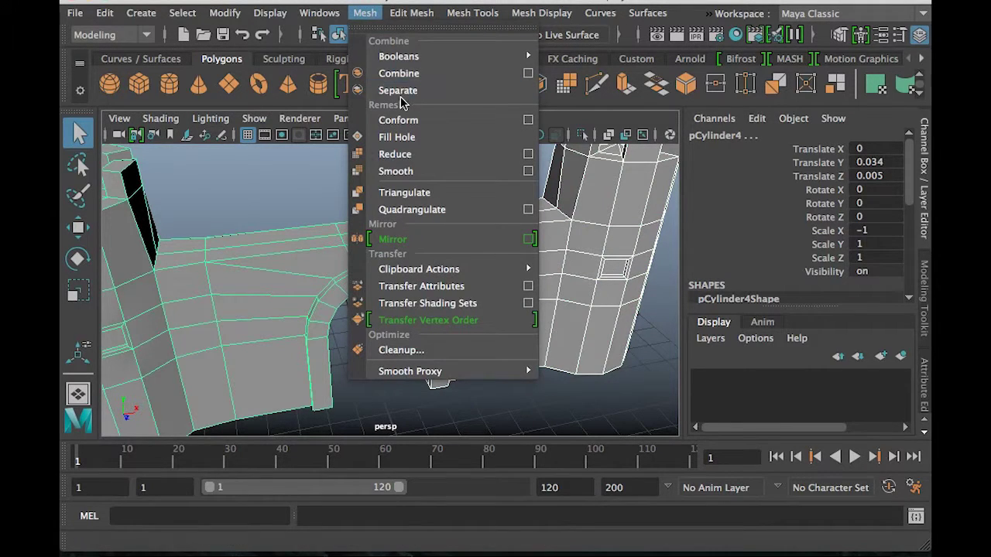
pyautogui.click(426, 74)
pyautogui.click(410, 203)
pyautogui.click(404, 249)
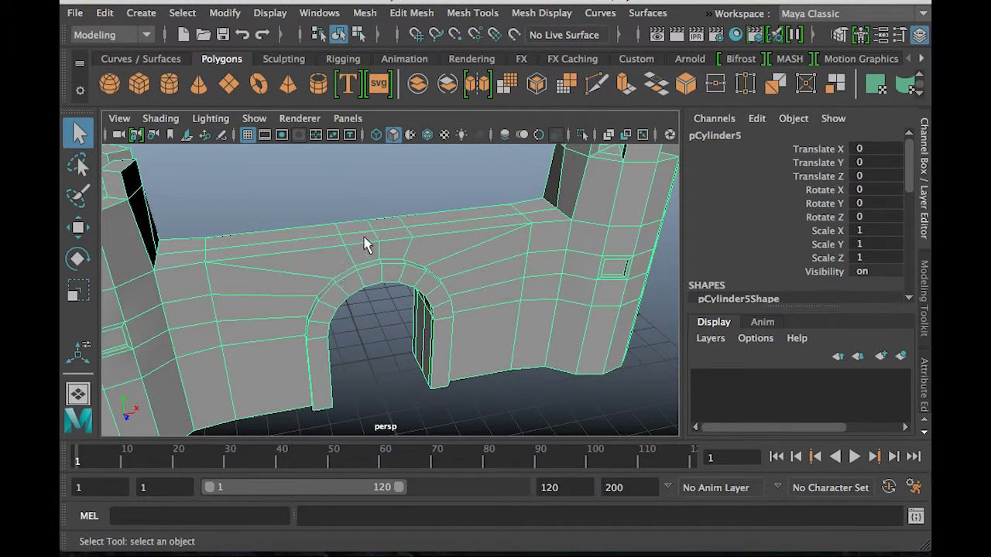
# Try pulling the middle vertex on the wall's top seam aside to test the join, and undo the moves
pyautogui.scroll(5, 380, 256)
pyautogui.scroll(-2, 376, 271)
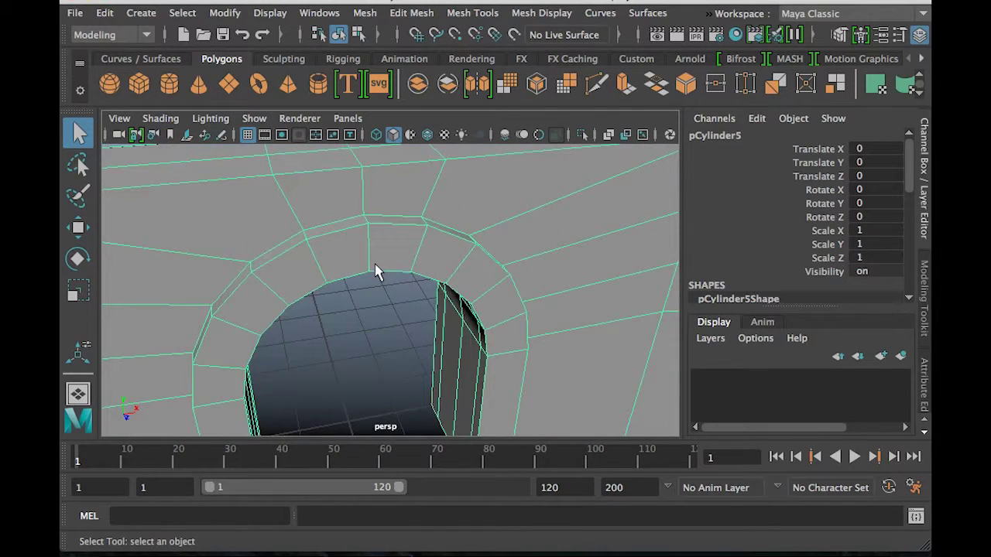
pyautogui.scroll(-3, 370, 240)
pyautogui.moveTo(377, 207); pyautogui.dragTo(288, 104, button='right')
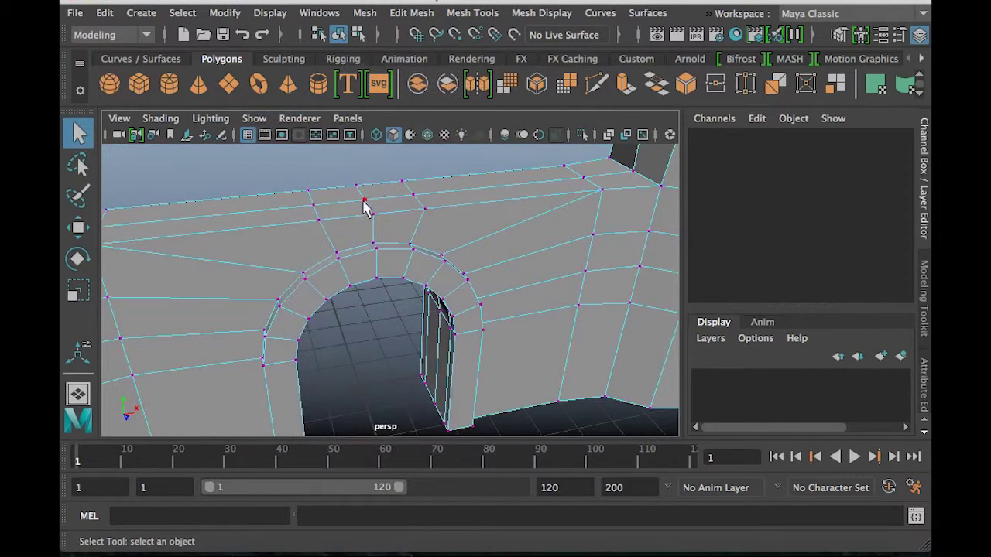
pyautogui.click(364, 201)
pyautogui.press('w')
pyautogui.moveTo(373, 202); pyautogui.dragTo(330, 201)
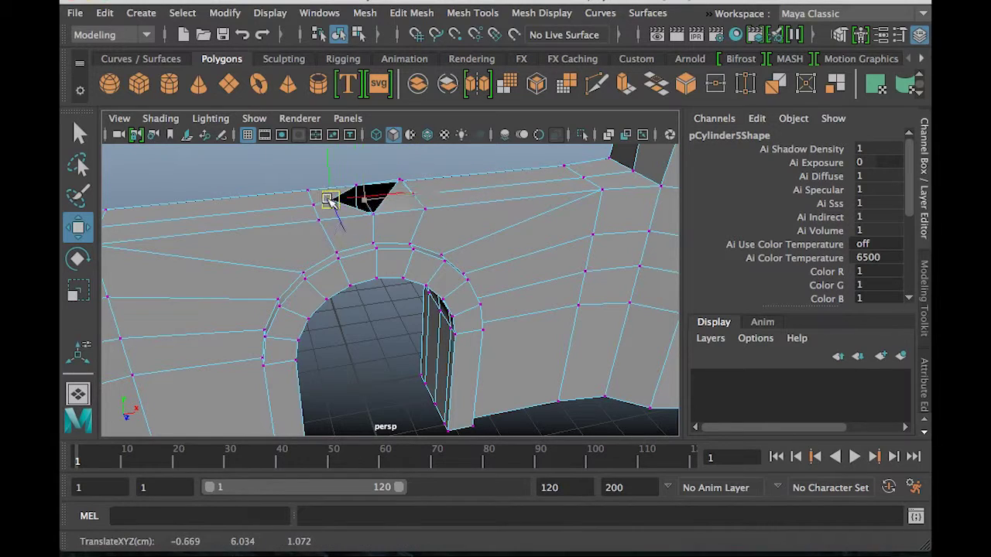
pyautogui.keyDown('alt'); pyautogui.moveTo(402, 248); pyautogui.dragTo(418, 282); pyautogui.keyUp('alt')
pyautogui.hotkey('ctrl', 'z')
pyautogui.hotkey('ctrl', 'z')
pyautogui.hotkey('ctrl', 'z')
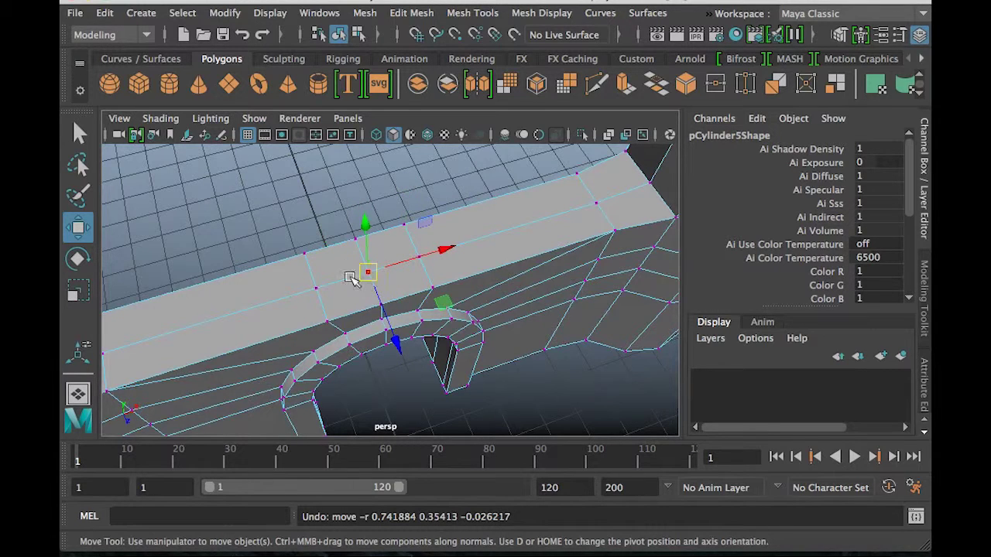
# In wireframe display, try moving an outer top seam vertex above the arch along X, and undo the moves
pyautogui.press('4')
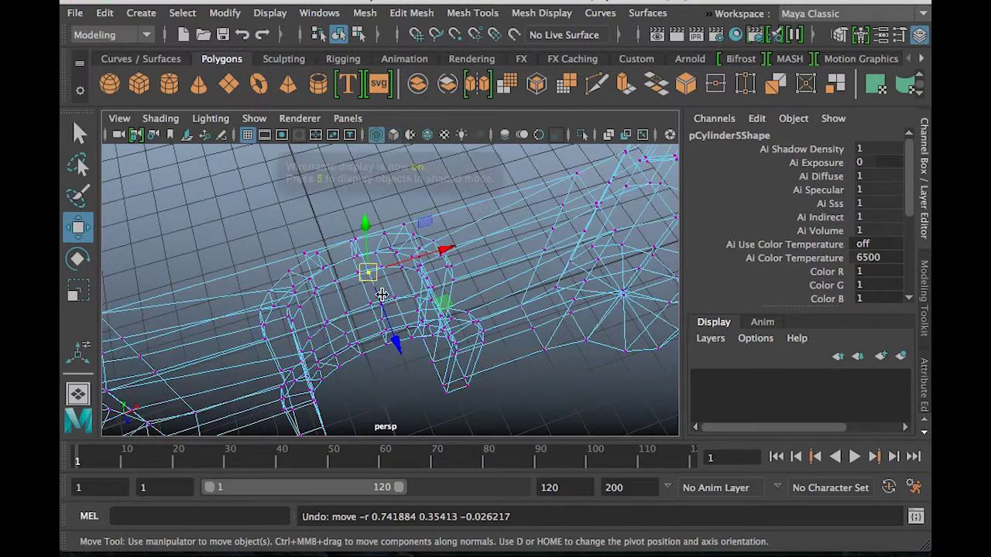
pyautogui.keyDown('alt'); pyautogui.moveTo(394, 340); pyautogui.dragTo(445, 210); pyautogui.keyUp('alt')
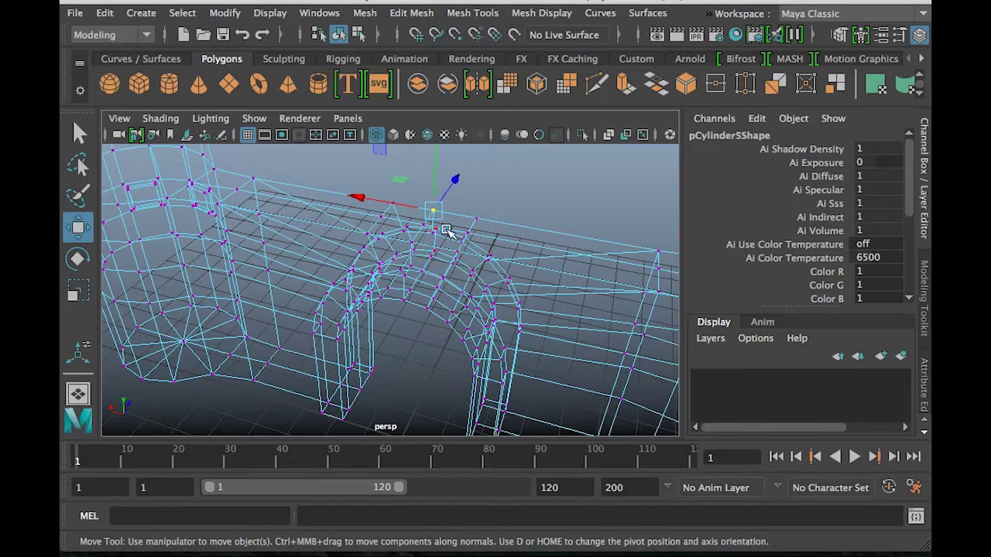
pyautogui.press('f')
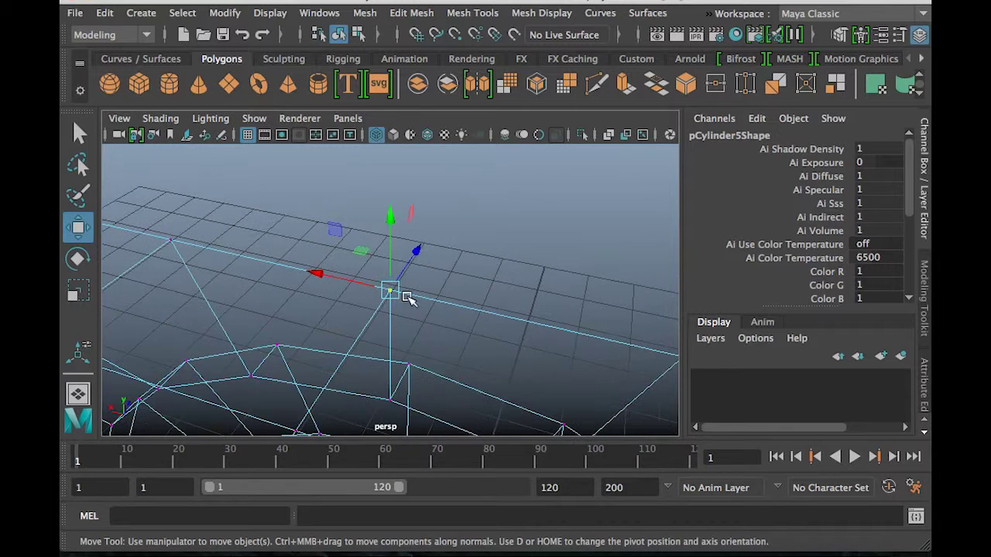
pyautogui.click(456, 259)
pyautogui.click(390, 290)
pyautogui.click(460, 261)
pyautogui.click(393, 297)
pyautogui.moveTo(372, 294); pyautogui.dragTo(415, 297)
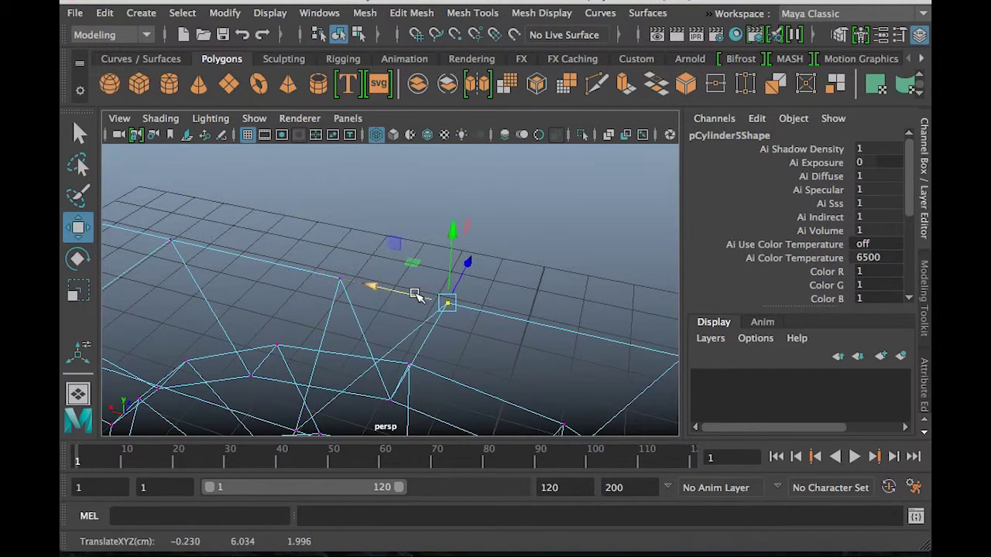
pyautogui.hotkey('ctrl', 'z')
pyautogui.hotkey('ctrl', 'z')
pyautogui.hotkey('ctrl', 'z')
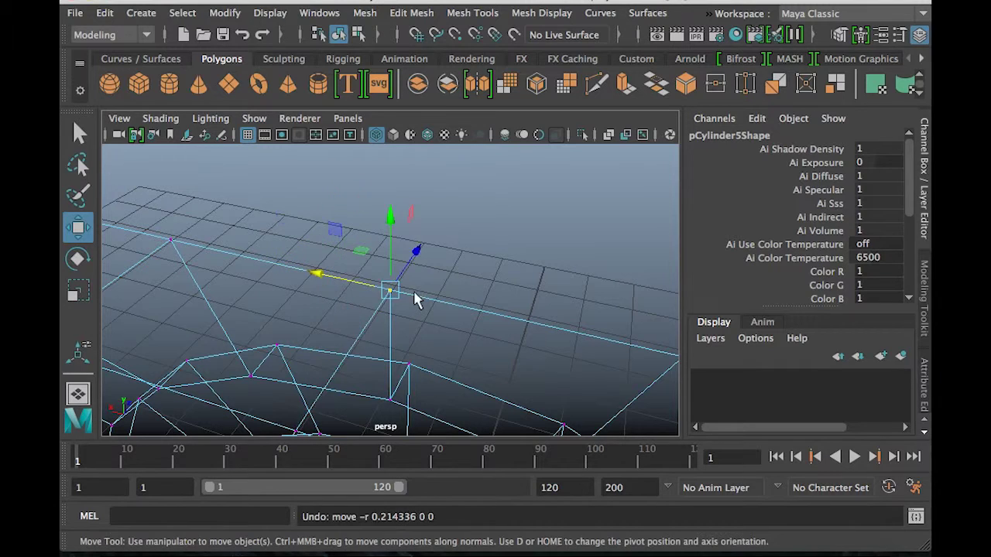
# Merge the overlapping vertices at the selected outer top seam point above the arch with Merge to Center
pyautogui.click(482, 248)
pyautogui.click(405, 312)
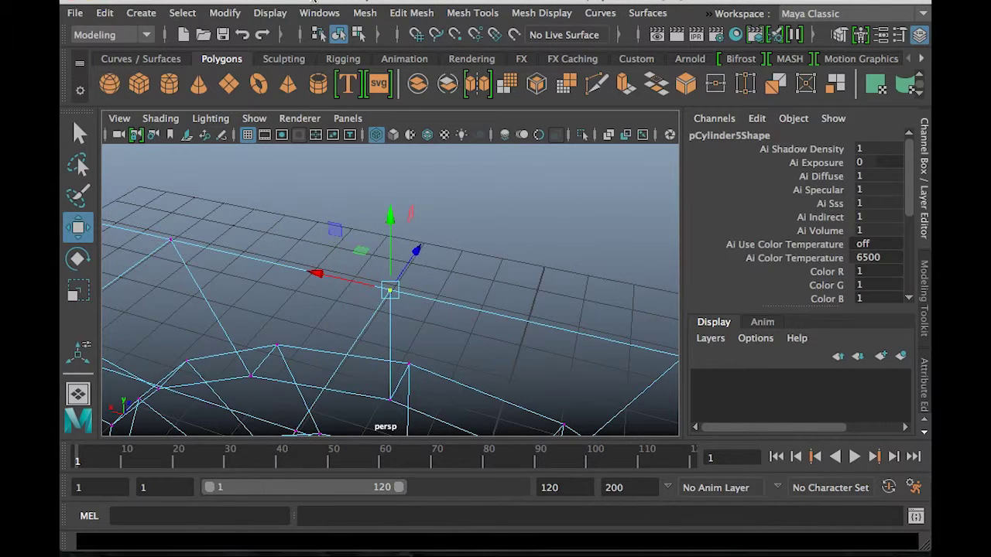
pyautogui.click(365, 15)
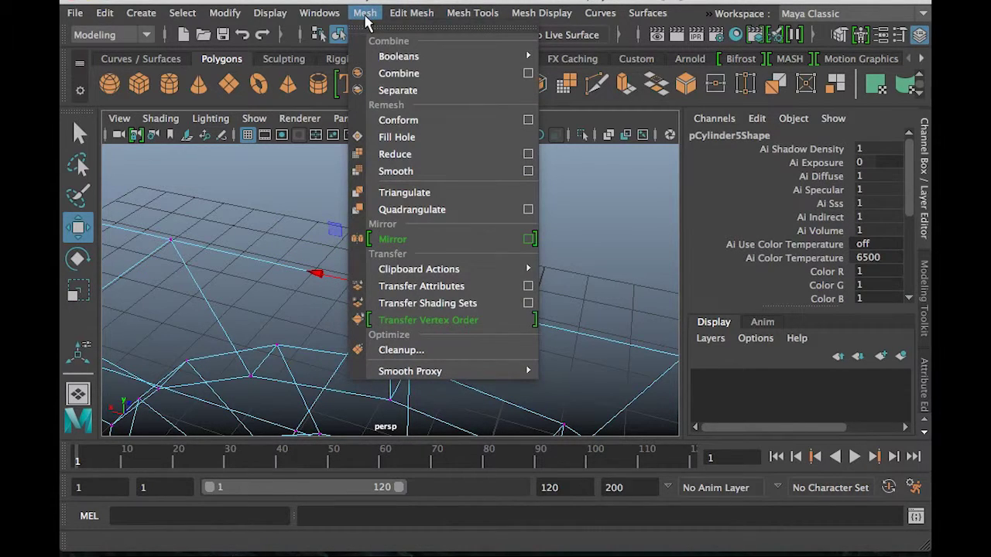
pyautogui.moveTo(416, 19)
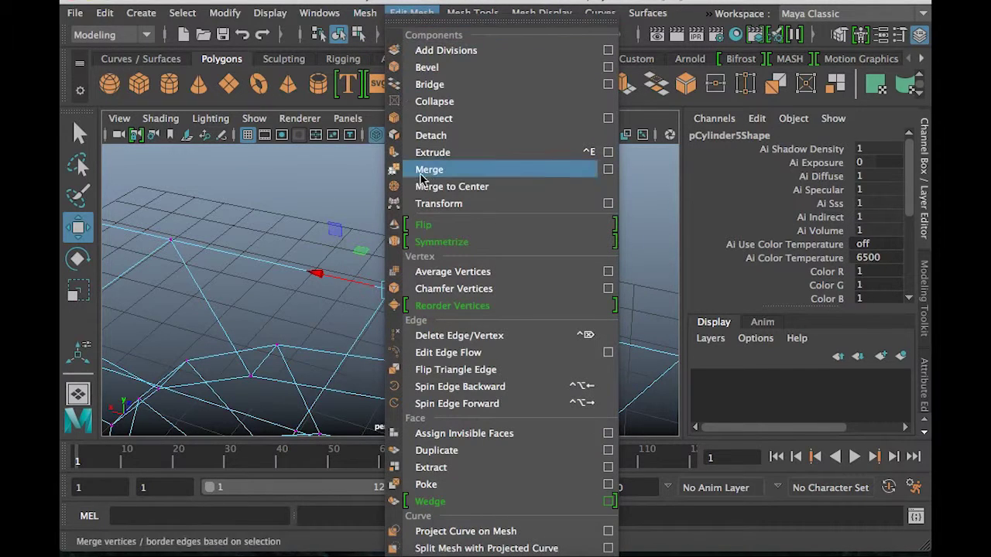
pyautogui.click(472, 189)
pyautogui.click(410, 268)
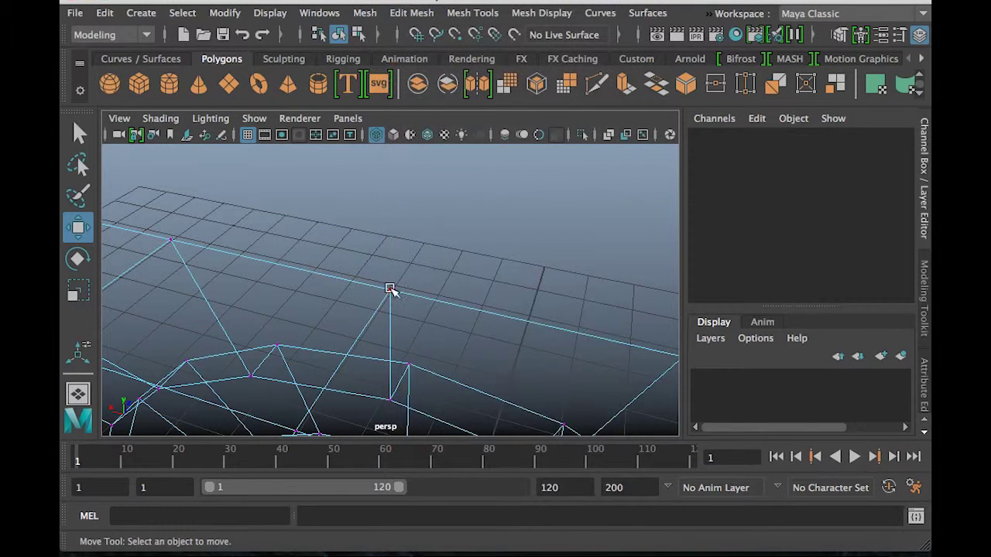
# Try moving the merged top seam vertex along X to test the join, and undo the move
pyautogui.click(390, 288)
pyautogui.moveTo(359, 291); pyautogui.dragTo(330, 301)
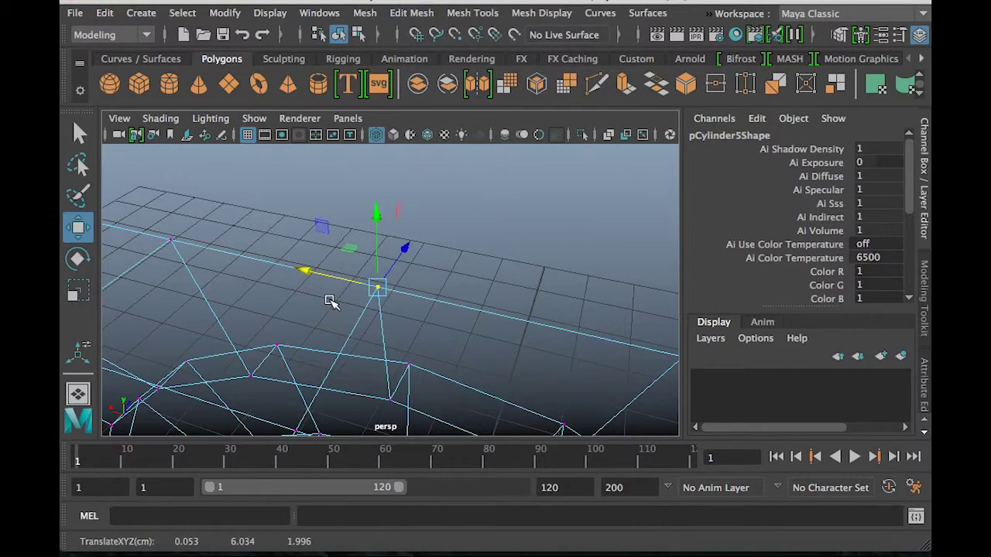
pyautogui.hotkey('ctrl', 'z')
# Select the column of centre seam vertices above the arch and open the Merge Vertices options
pyautogui.scroll(-5, 453, 265)
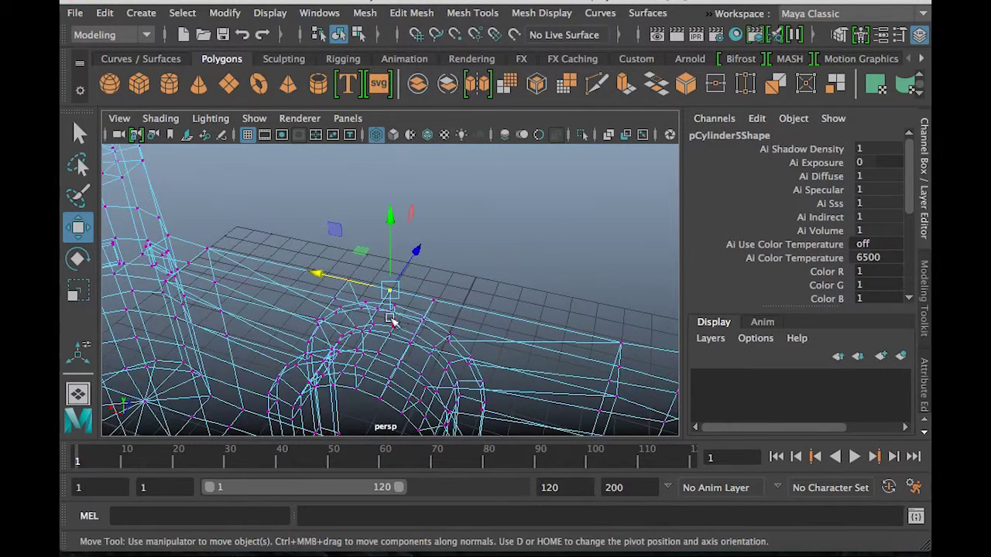
pyautogui.scroll(2, 391, 306)
pyautogui.scroll(2, 403, 306)
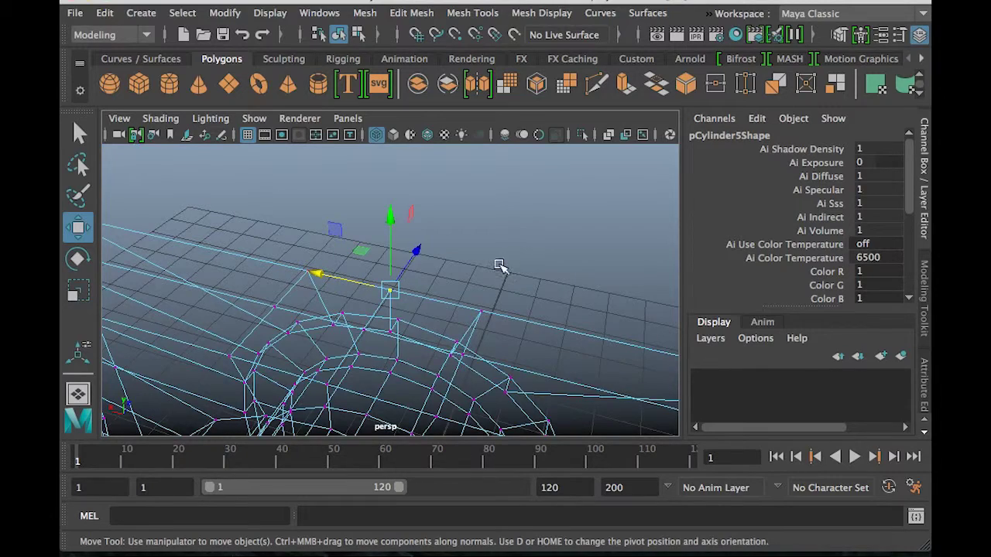
pyautogui.scroll(-4, 500, 268)
pyautogui.keyDown('alt'); pyautogui.moveTo(449, 327); pyautogui.dragTo(484, 238); pyautogui.keyUp('alt')
pyautogui.click(484, 237)
pyautogui.moveTo(376, 243); pyautogui.dragTo(410, 413)
pyautogui.keyDown('alt'); pyautogui.moveTo(443, 358); pyautogui.dragTo(394, 354); pyautogui.keyUp('alt')
pyautogui.click(411, 14)
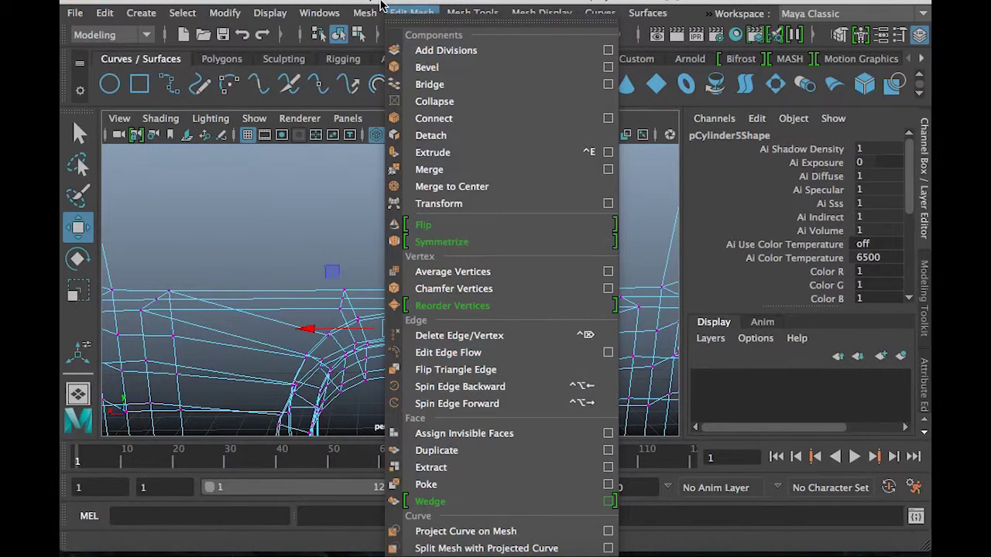
pyautogui.click(608, 172)
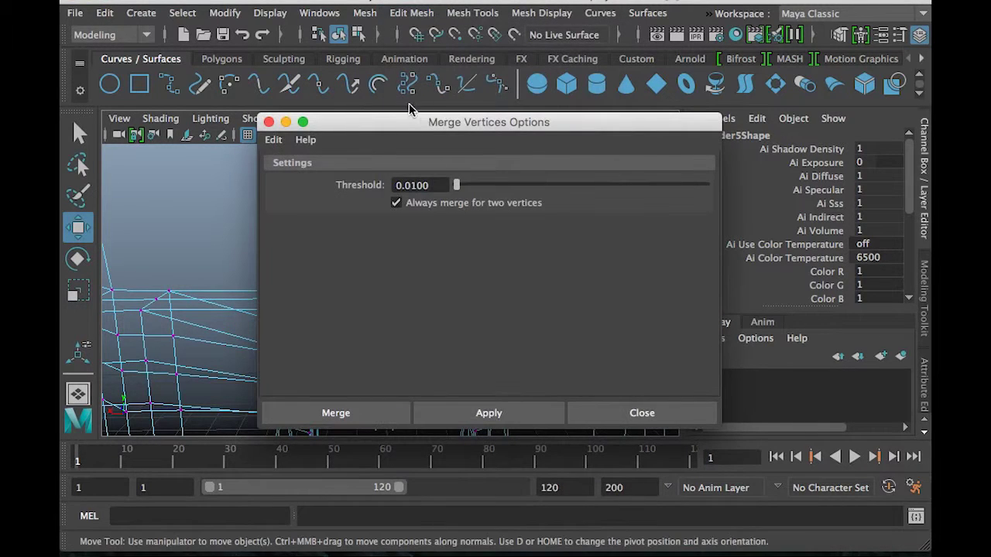
pyautogui.moveTo(408, 124); pyautogui.dragTo(596, 58)
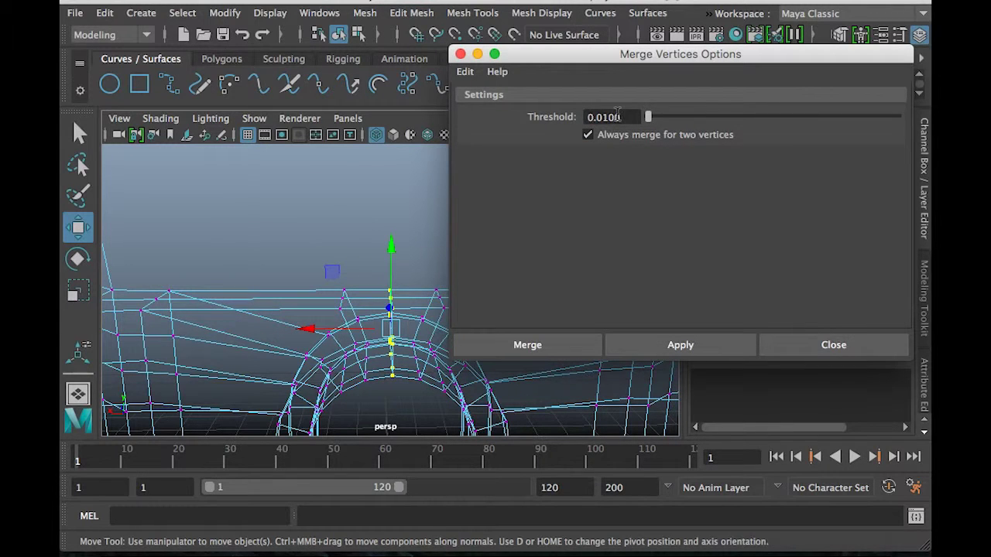
pyautogui.keyDown('alt'); pyautogui.moveTo(375, 288); pyautogui.dragTo(371, 310); pyautogui.keyUp('alt')
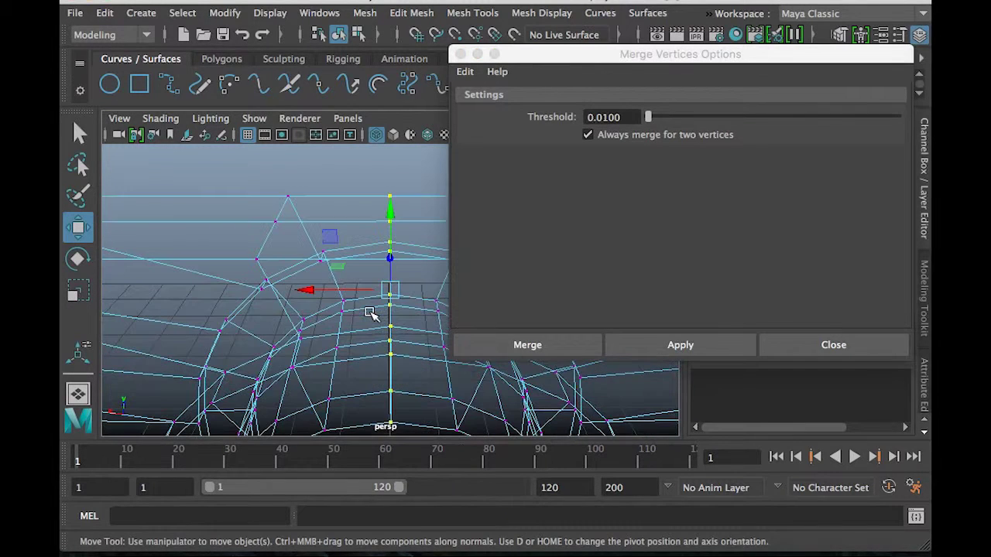
# Try moving the second seam vertex below the wall's top edge along X to test the join
pyautogui.click(371, 194)
pyautogui.click(391, 222)
pyautogui.moveTo(338, 221); pyautogui.dragTo(287, 221)
pyautogui.click(390, 169)
pyautogui.scroll(4, 387, 223)
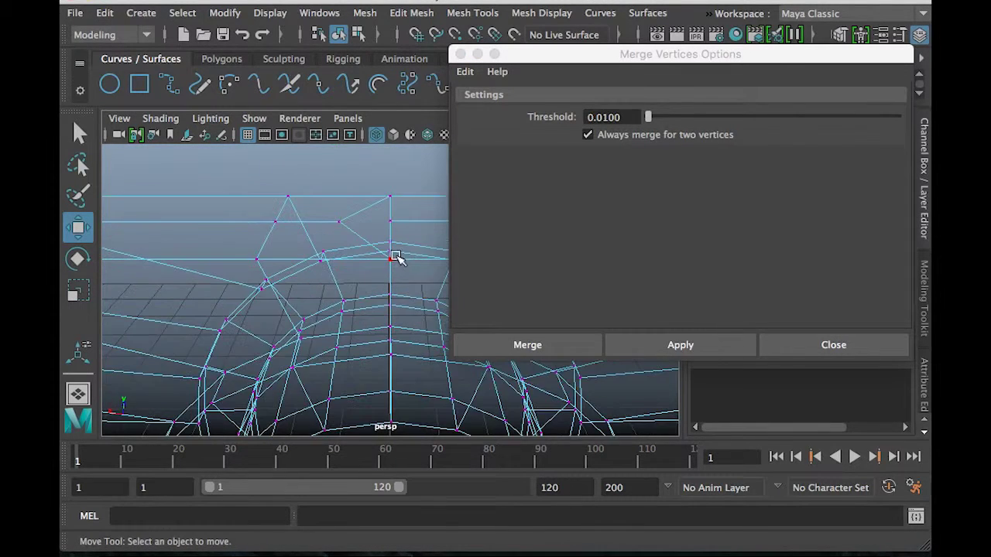
# Try merging the vertices around the centre seam with a 0.0100 threshold, and test the arch's lowest seam vertex by moving it along X
pyautogui.scroll(-3, 395, 246)
pyautogui.moveTo(347, 188); pyautogui.dragTo(411, 401)
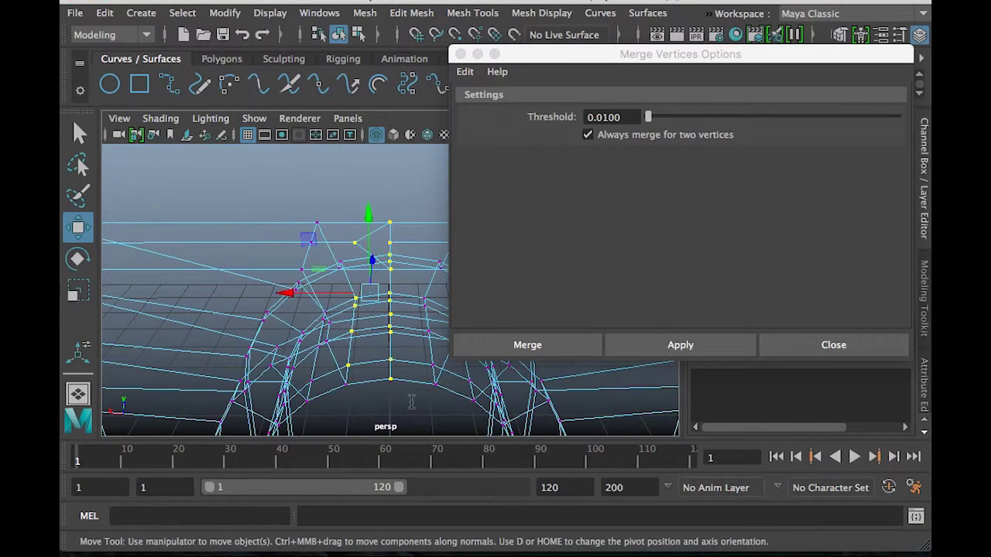
pyautogui.click(407, 172)
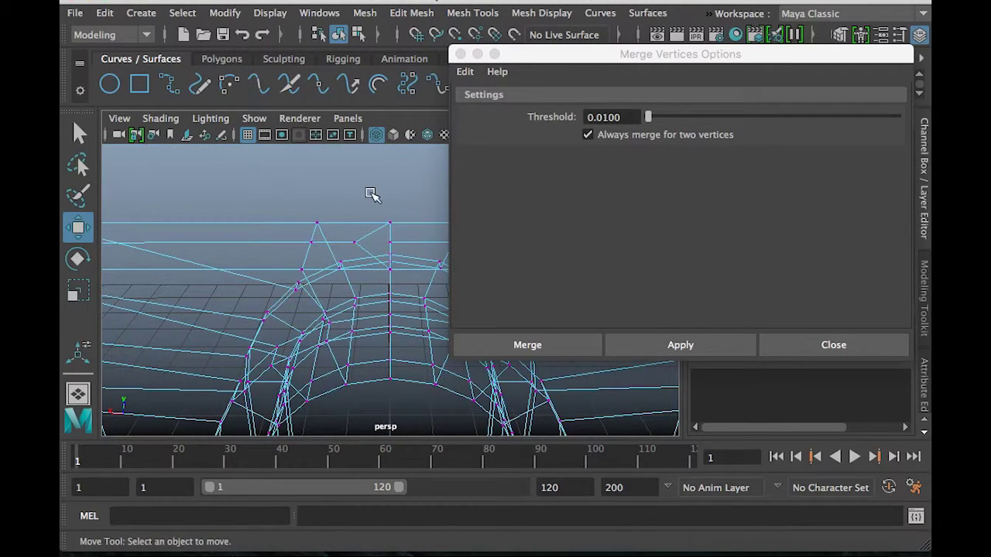
pyautogui.moveTo(339, 185); pyautogui.dragTo(427, 405)
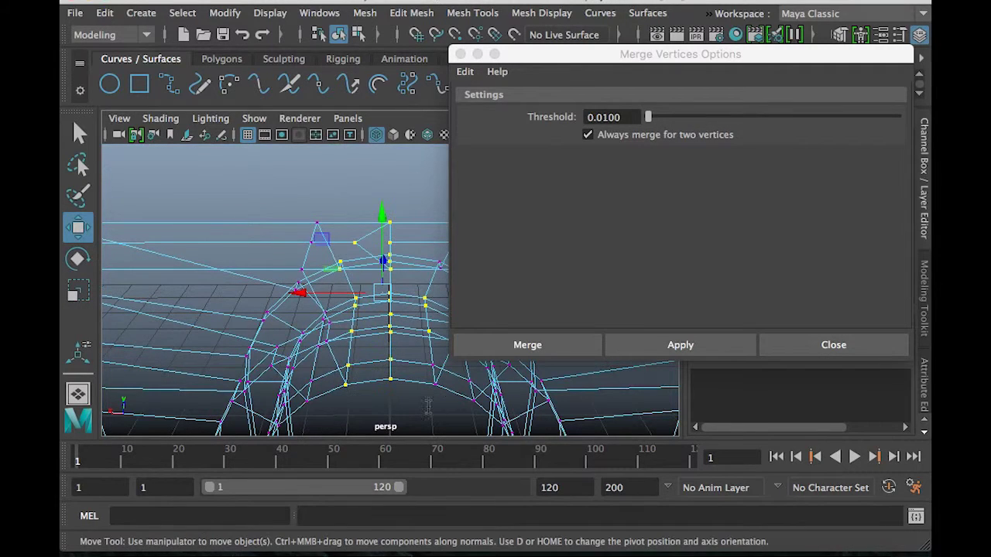
pyautogui.click(681, 346)
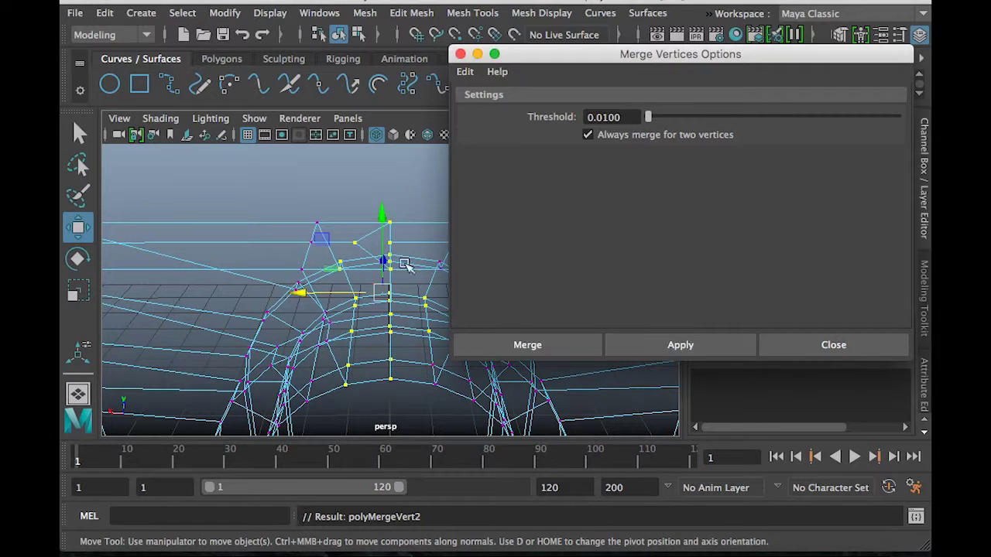
pyautogui.click(391, 378)
pyautogui.moveTo(358, 377)
pyautogui.mouseDown()
pyautogui.moveTo(336, 380)
pyautogui.moveTo(350, 387)
pyautogui.mouseUp()
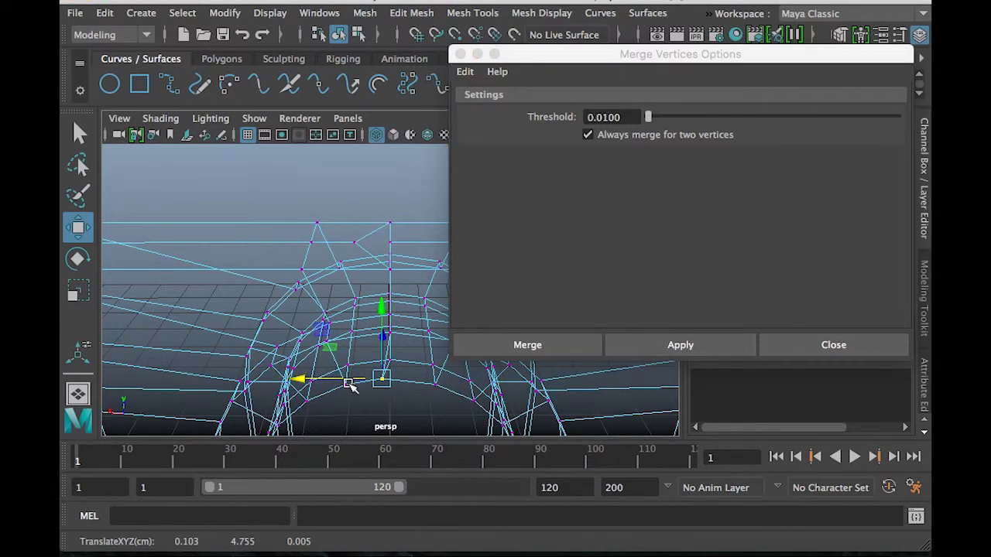
# Try merging the displaced seam vertex with its separated partner using a threshold of 10.0000
pyautogui.click(354, 242)
pyautogui.keyDown('shift'); pyautogui.click(390, 242); pyautogui.keyUp('shift')
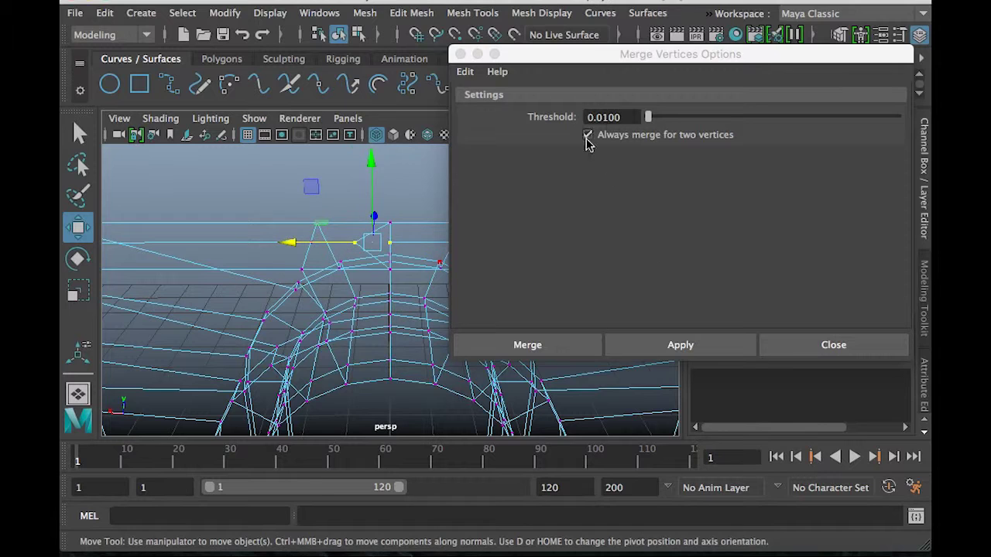
pyautogui.moveTo(649, 117); pyautogui.dragTo(926, 124)
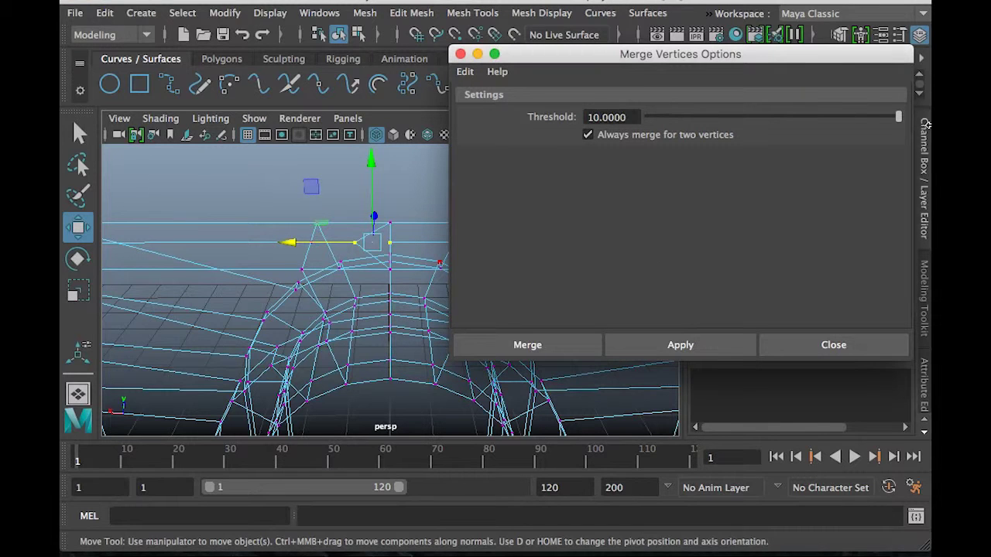
pyautogui.click(713, 346)
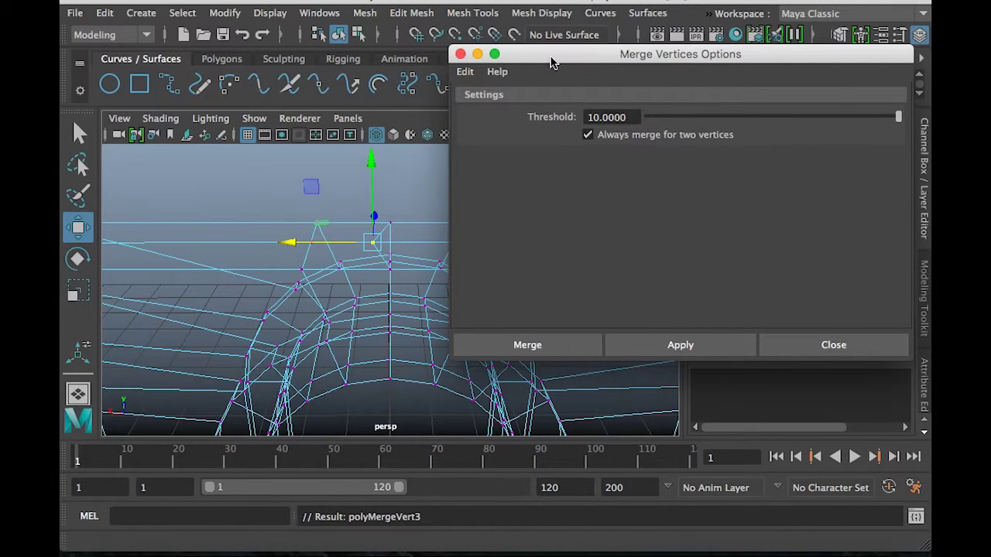
# Undo the merges and test moves on the centre seam, back through the second seam vertex's sideways move
pyautogui.moveTo(552, 62); pyautogui.dragTo(663, 21)
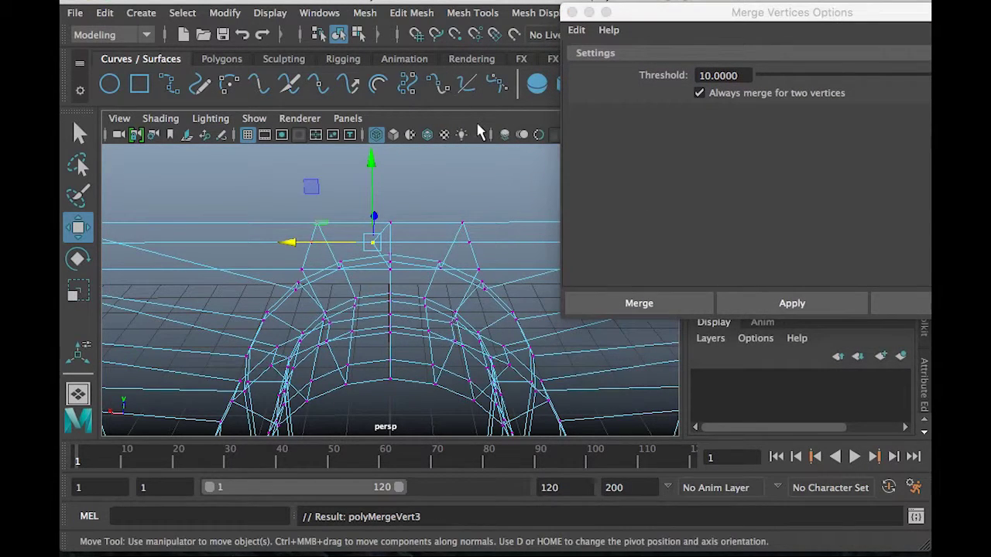
pyautogui.press('z')
pyautogui.press('z')
pyautogui.press('z')
pyautogui.press('z')
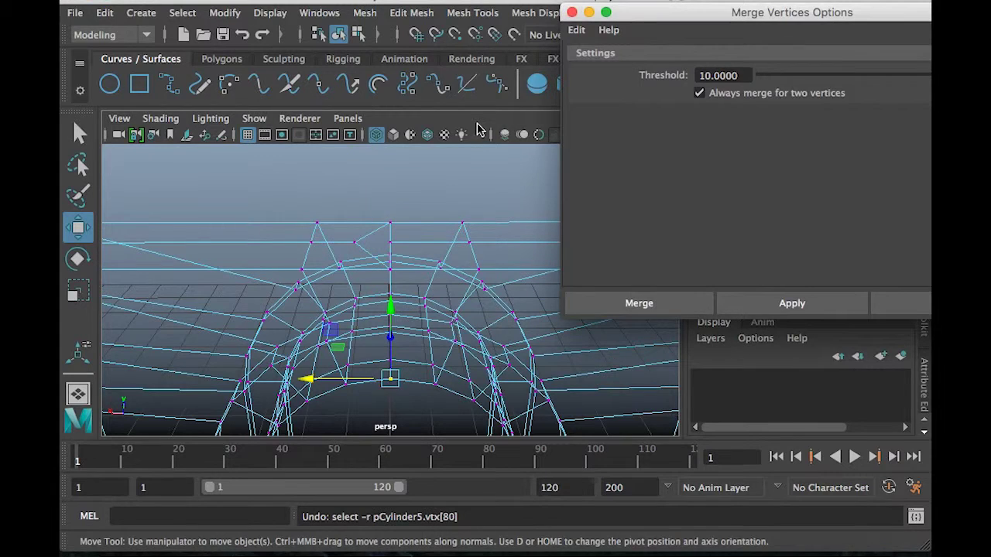
pyautogui.press('z')
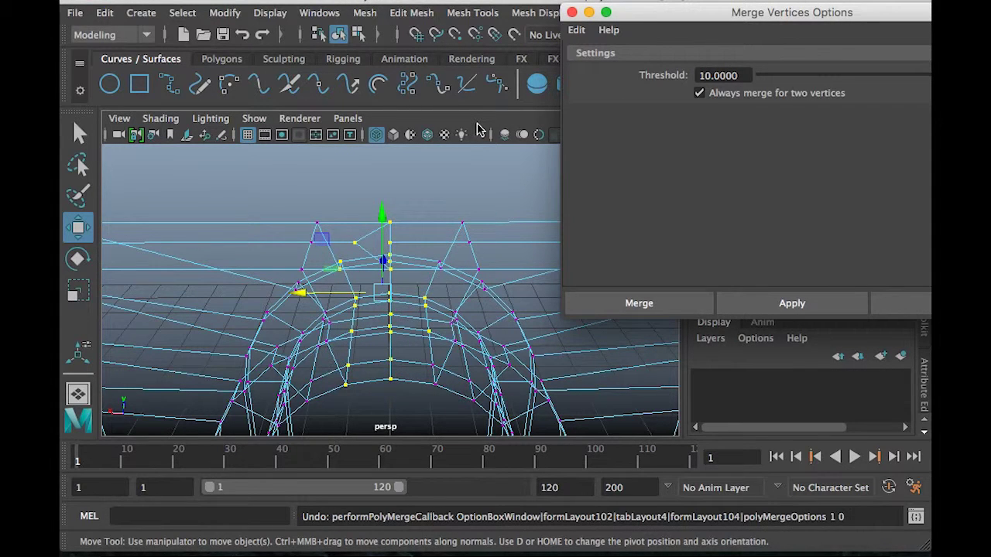
pyautogui.press('z')
pyautogui.press('z')
pyautogui.press('z')
pyautogui.press('z')
pyautogui.press('z')
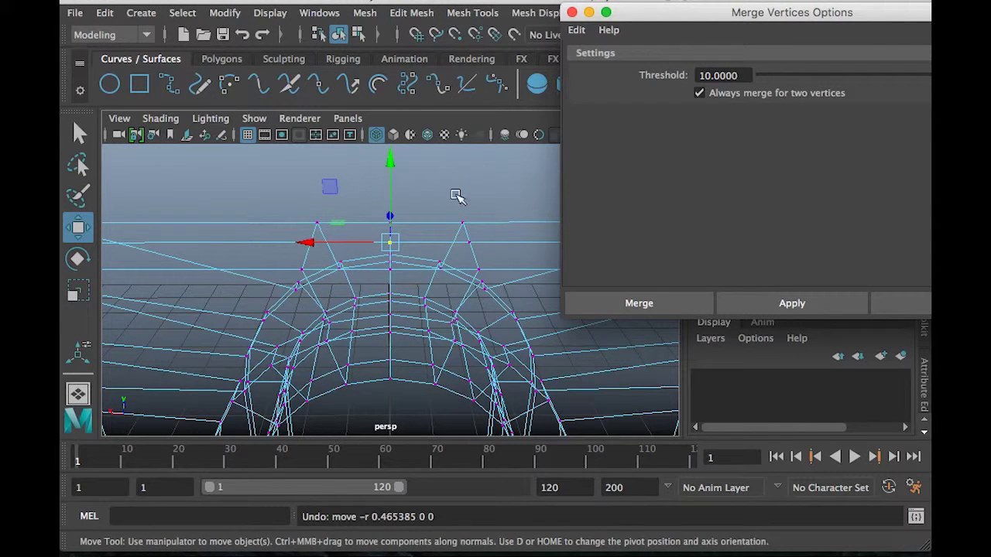
# Select the vertices around the upper arch and centre seam, reset the merge settings and merge them with a 0.0100 threshold
pyautogui.click(457, 195)
pyautogui.scroll(-3, 449, 248)
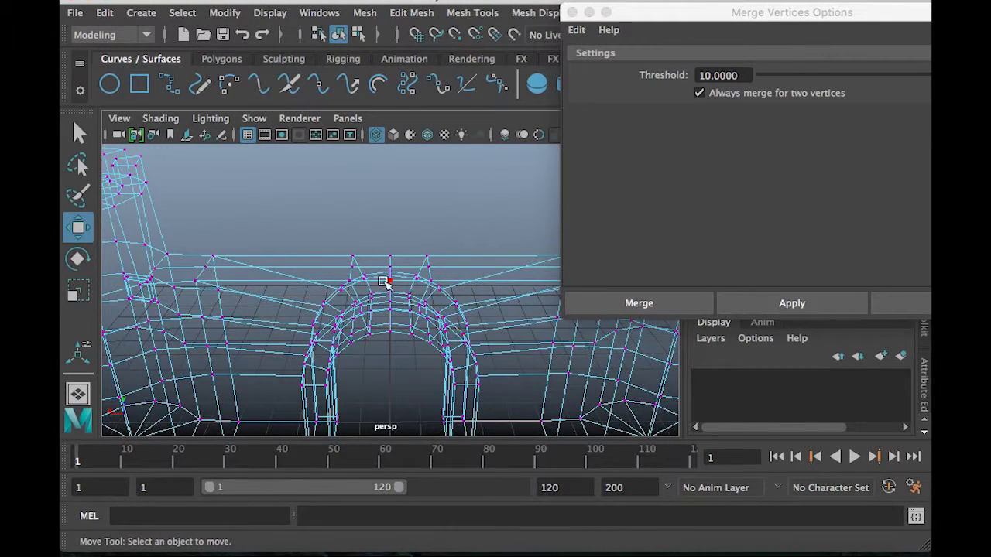
pyautogui.scroll(3, 406, 282)
pyautogui.scroll(-3, 406, 182)
pyautogui.scroll(5, 387, 209)
pyautogui.scroll(-5, 440, 252)
pyautogui.scroll(3, 364, 232)
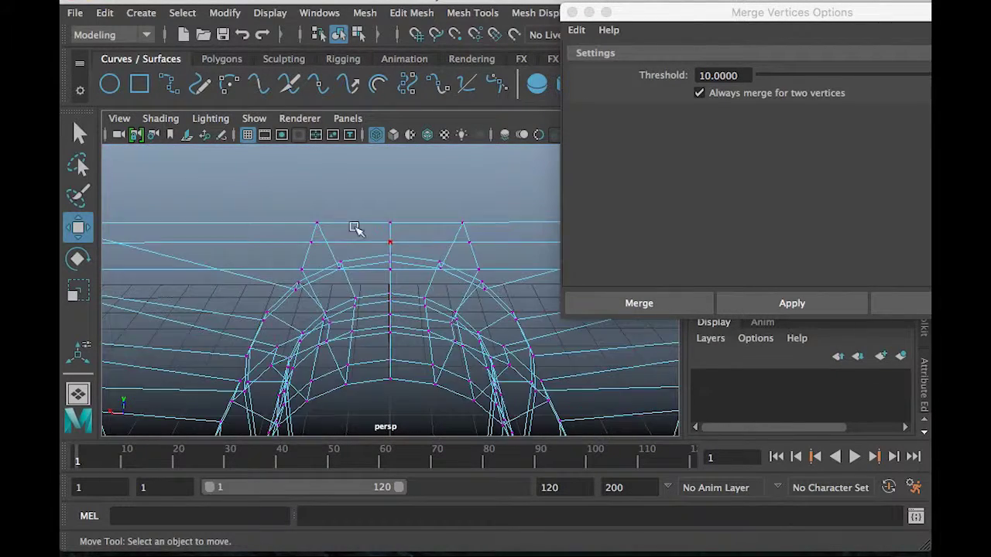
pyautogui.scroll(-3, 376, 195)
pyautogui.moveTo(308, 192); pyautogui.dragTo(465, 362)
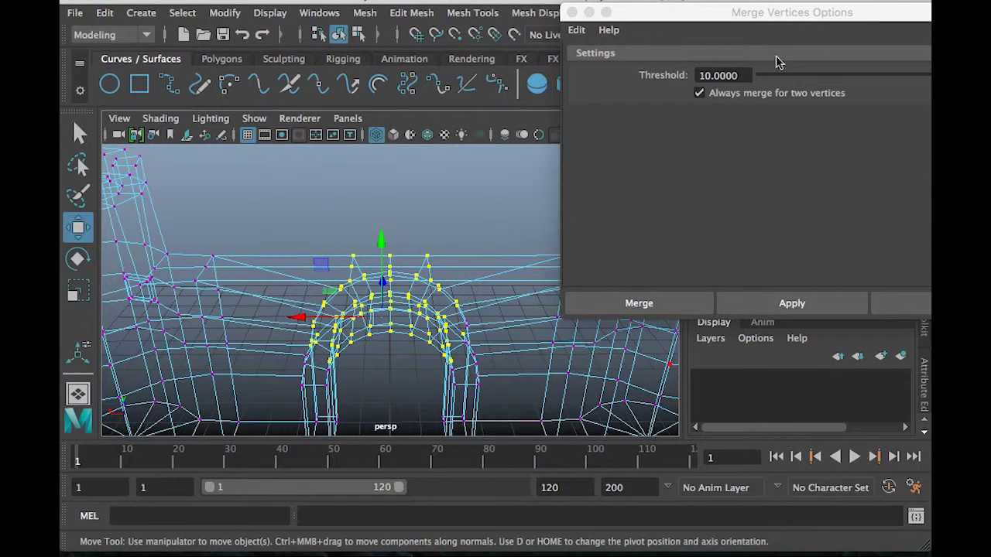
pyautogui.click(576, 30)
pyautogui.click(611, 65)
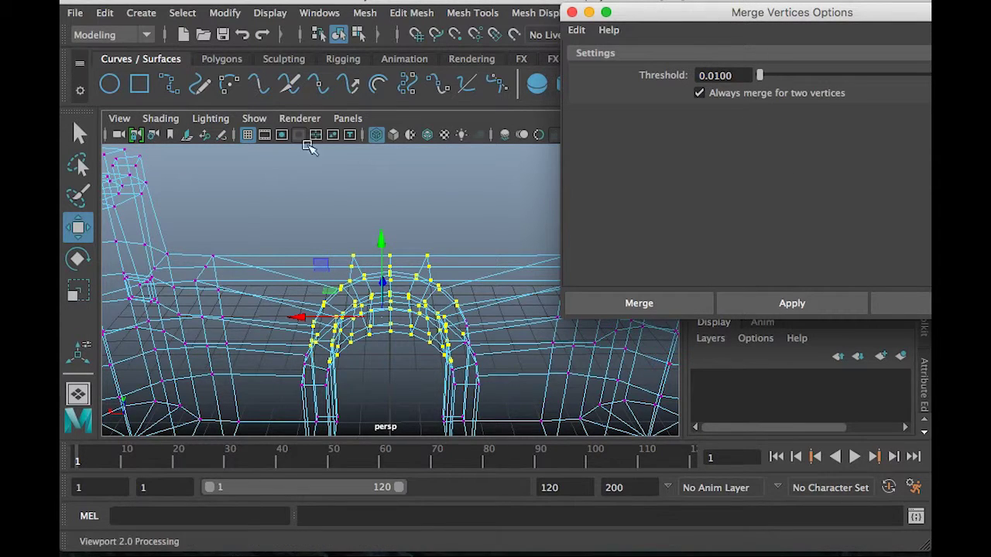
pyautogui.click(795, 304)
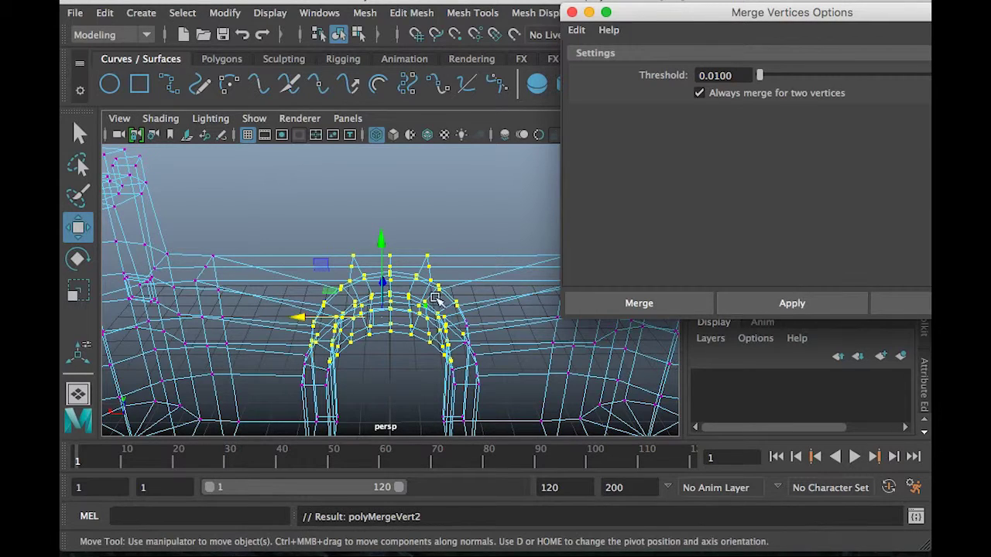
# Deselect the vertices, close the Merge Vertices options and display the whole castle shaded
pyautogui.click(462, 222)
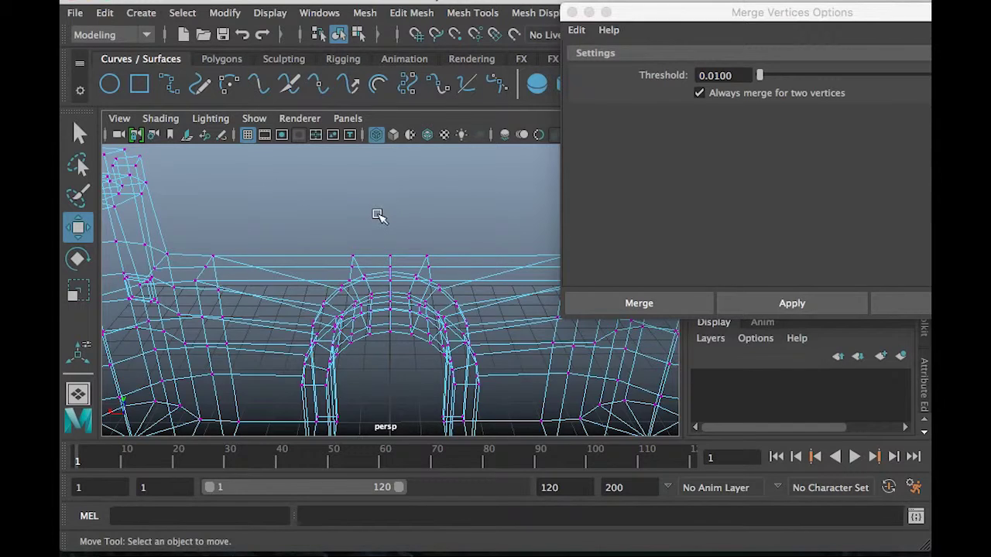
pyautogui.press('f')
pyautogui.scroll(3, 393, 217)
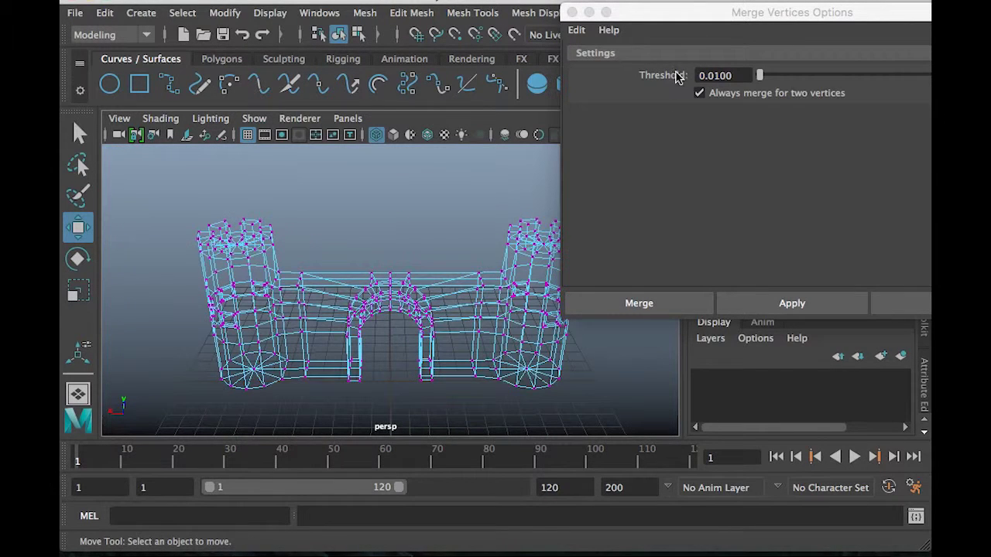
pyautogui.click(571, 12)
pyautogui.press('5')
pyautogui.keyDown('alt'); pyautogui.moveTo(325, 403); pyautogui.dragTo(361, 395); pyautogui.keyUp('alt')
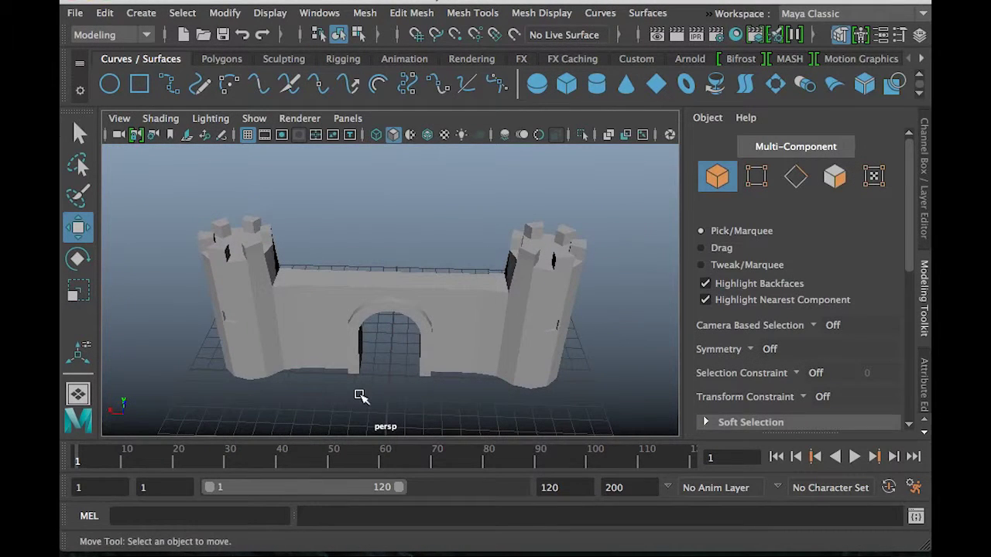
# Save the scene under a new name beginning with "Cas" as Maya Binary in the Learning_MDL scenes folder
pyautogui.click(77, 15)
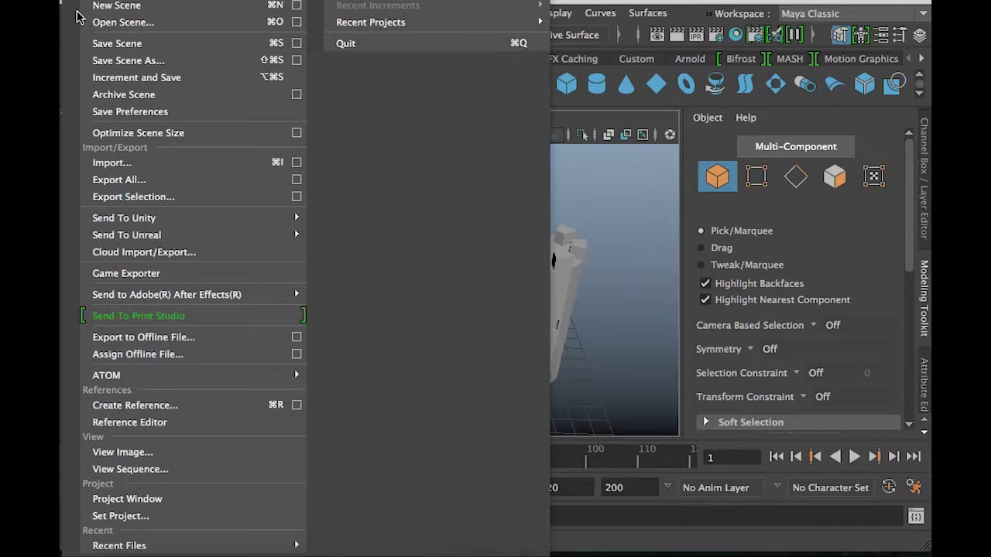
pyautogui.click(159, 62)
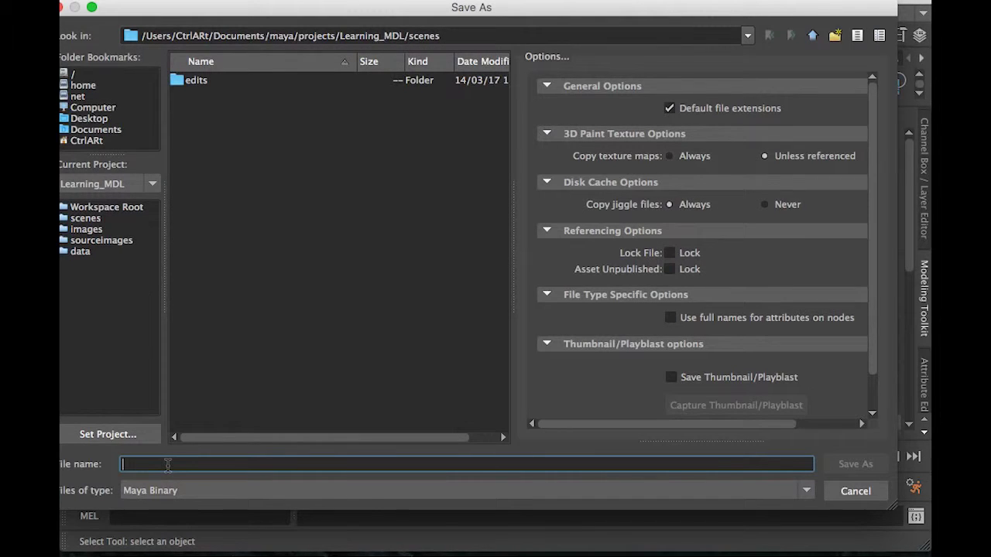
pyautogui.write('Cas')
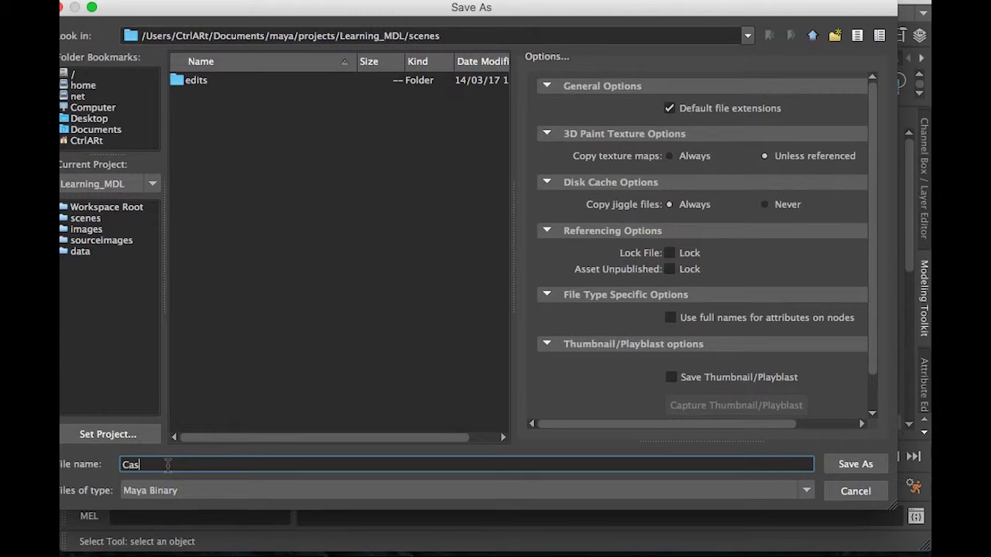